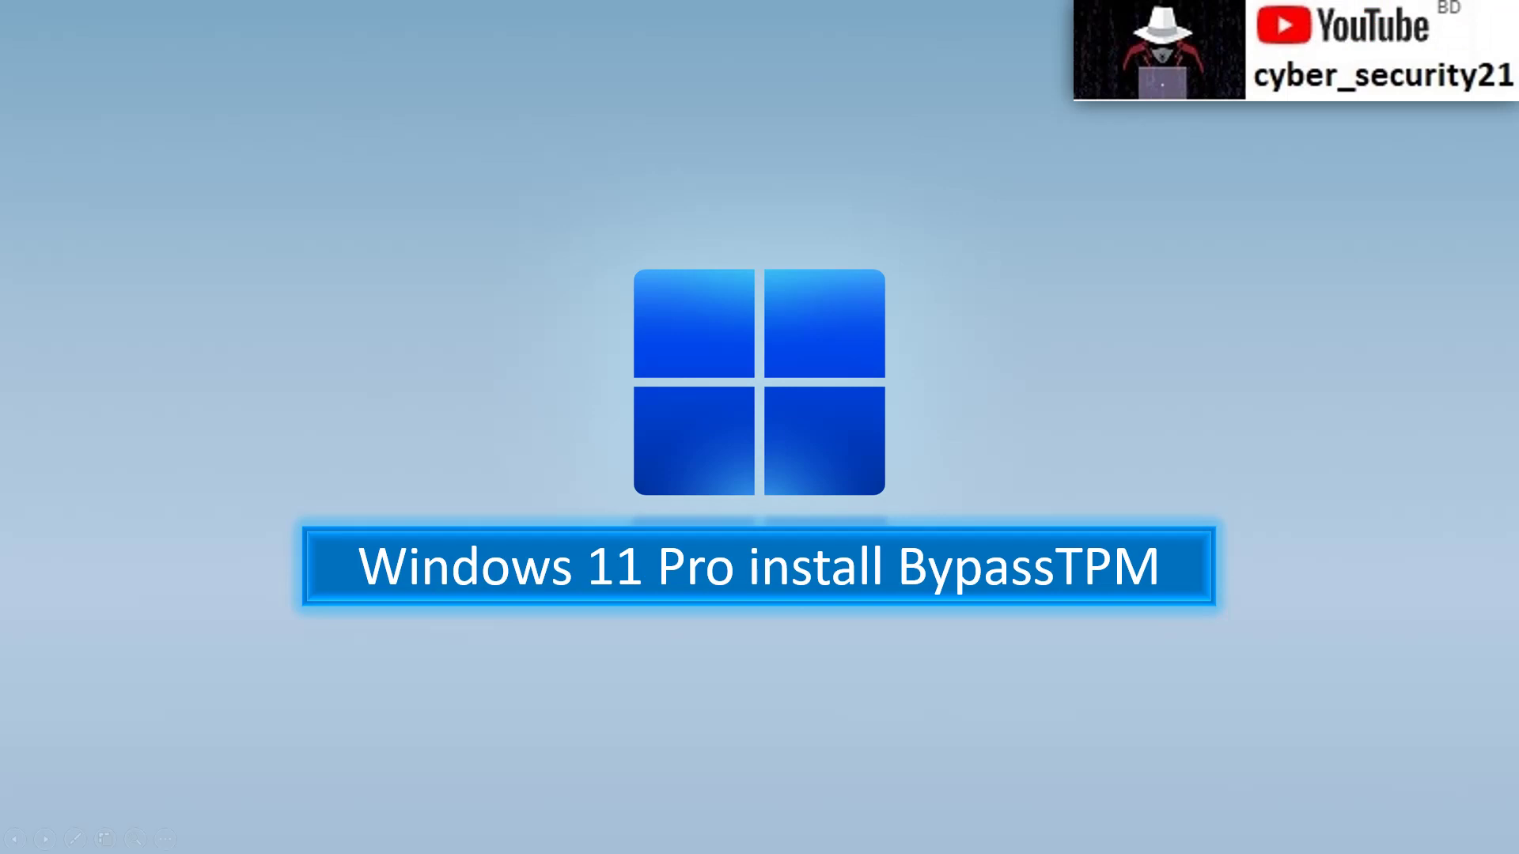
Step: Switch to the VirtualBox Manager window from Task View and start a new virtual machine
{"action": "key", "text": "super+Tab"}
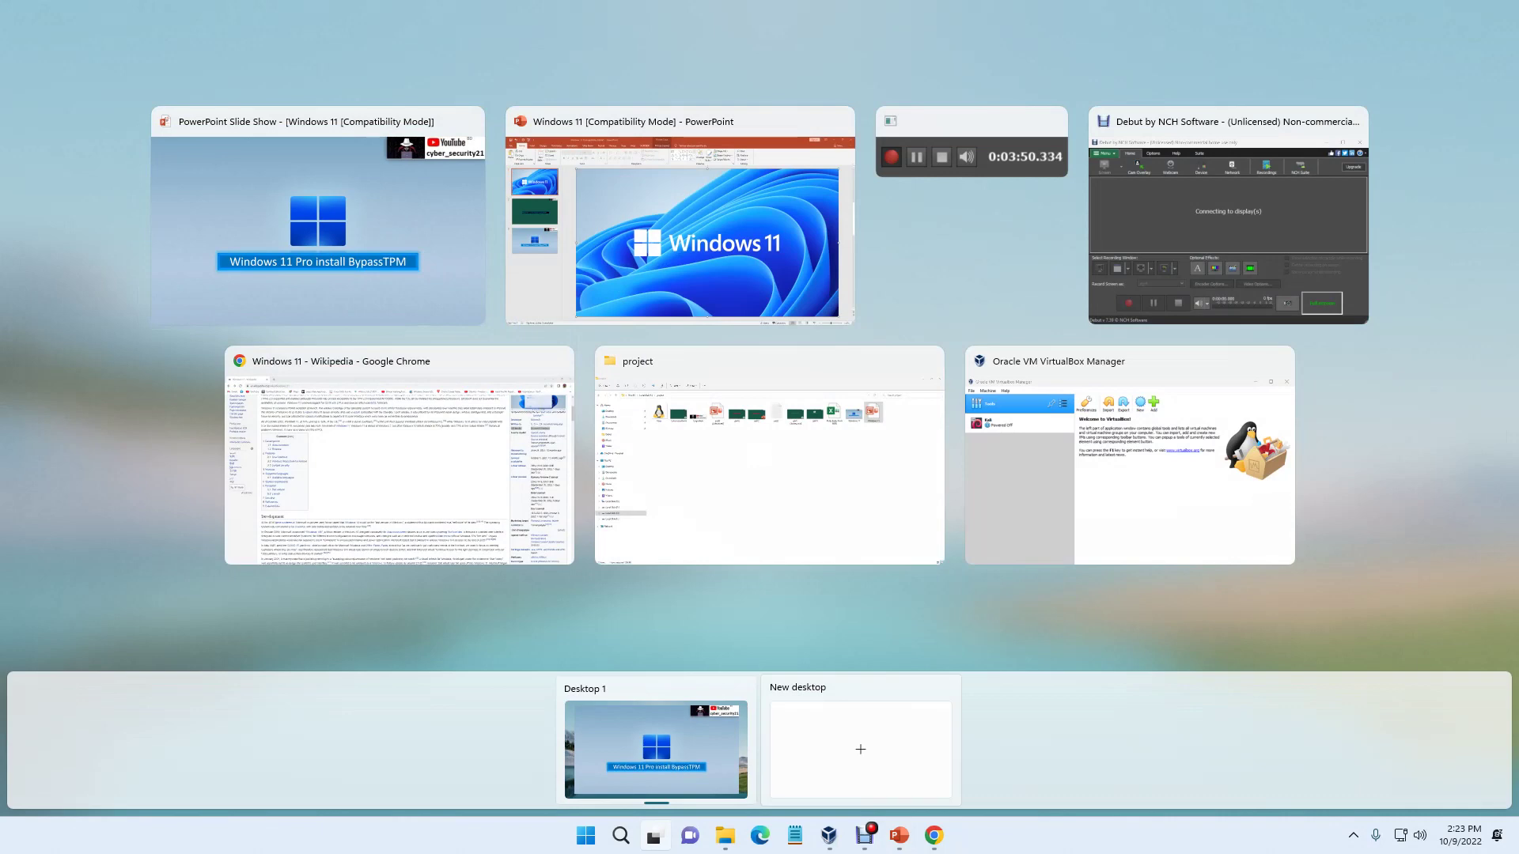
{"action": "mouse_move", "coordinate": [828, 835]}
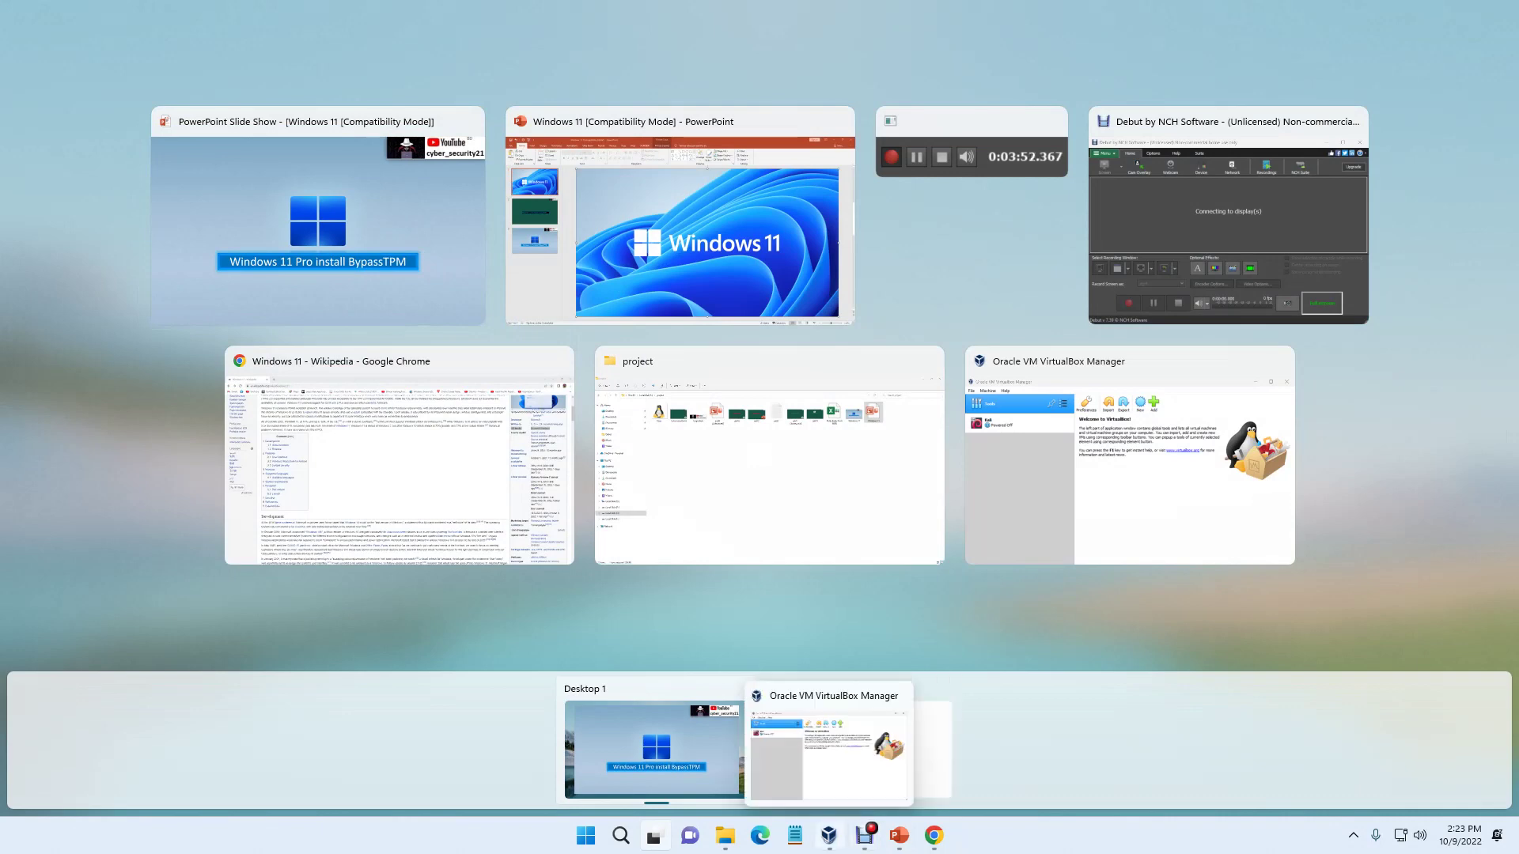
{"action": "left_click", "coordinate": [828, 835]}
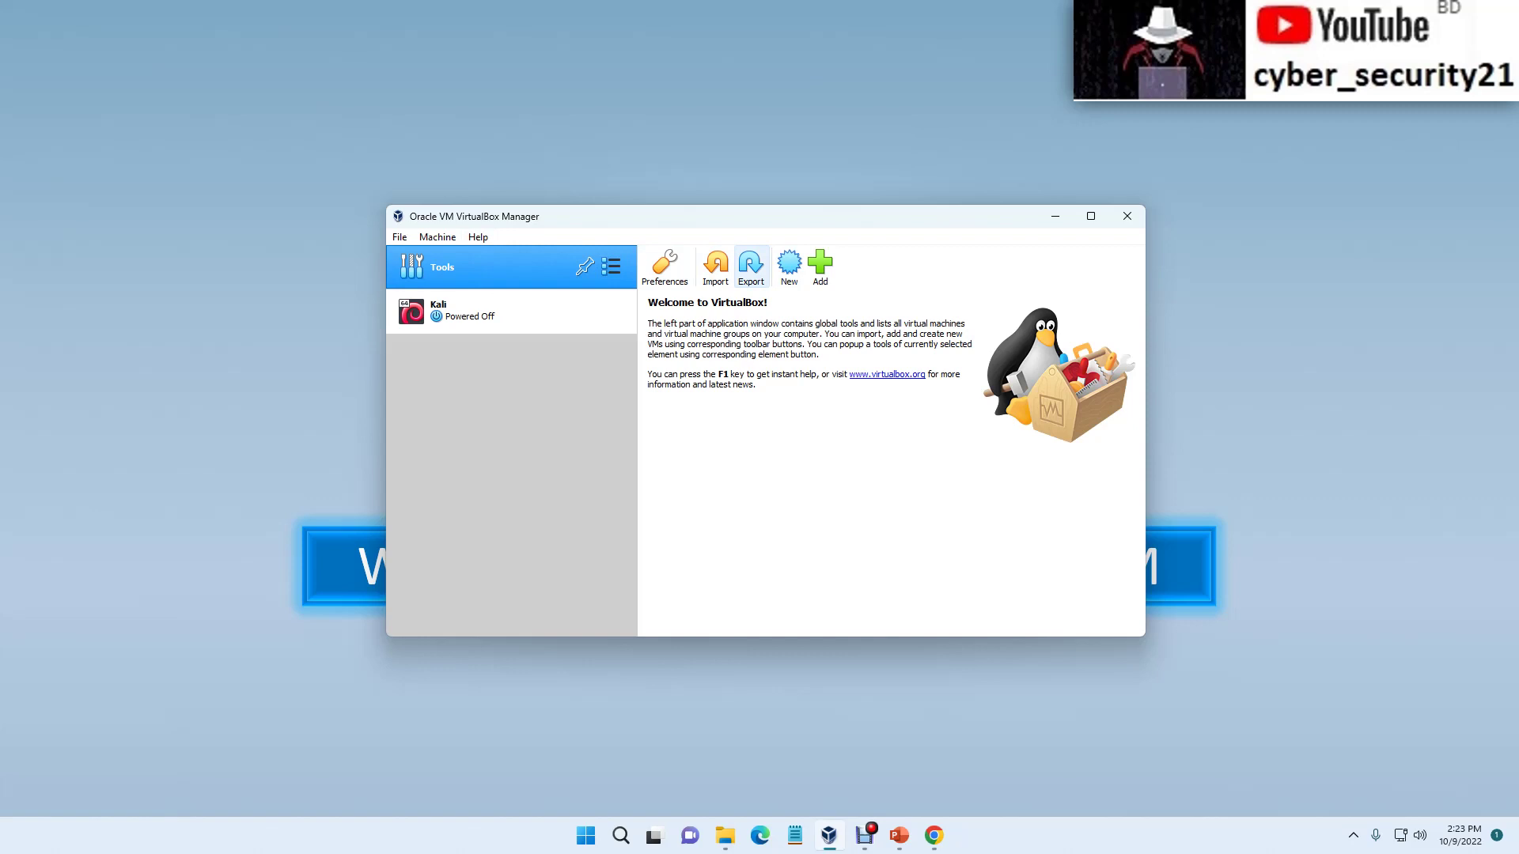
{"action": "left_click", "coordinate": [789, 265]}
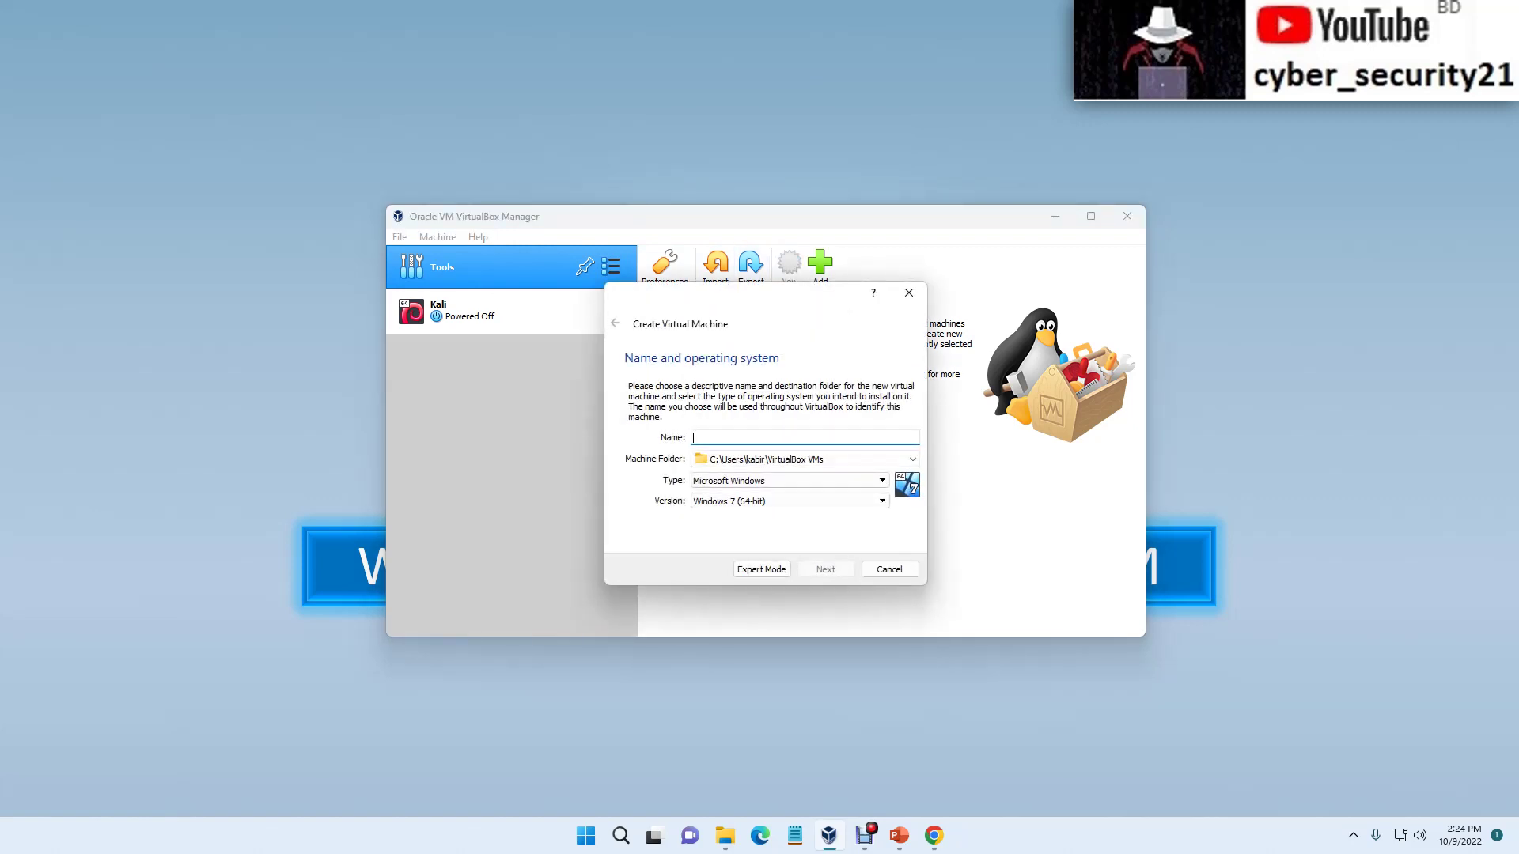
Step: Name the machine 'windows 11 pro' and browse to Local Disk (F:) for its machine folder
{"action": "type", "text": "windows 11 pro"}
{"action": "left_click", "coordinate": [912, 459]}
{"action": "key", "text": "Up"}
{"action": "key", "text": "Return"}
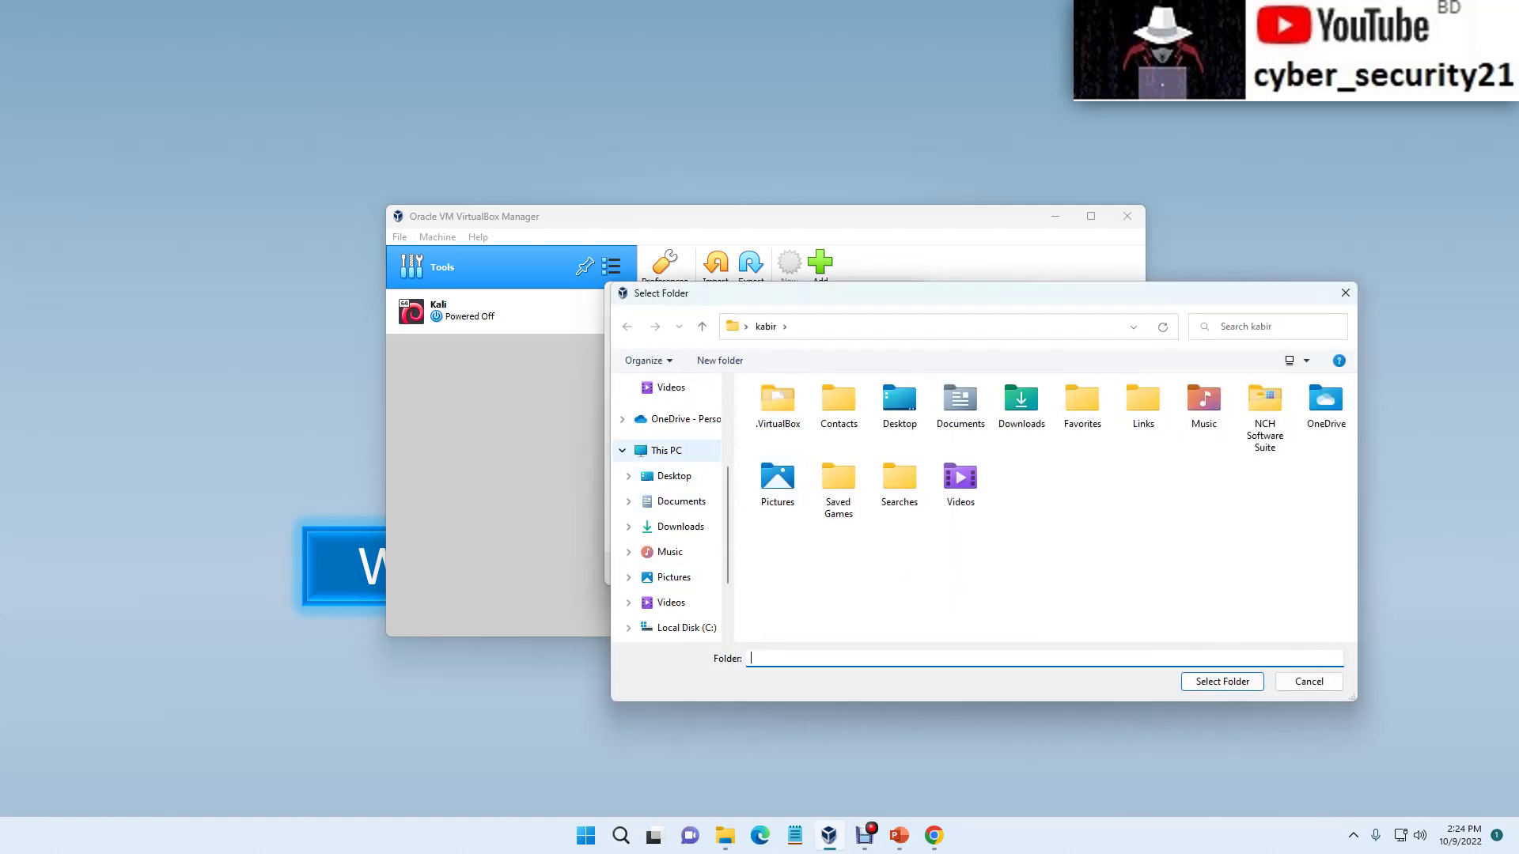
{"action": "left_click", "coordinate": [666, 450]}
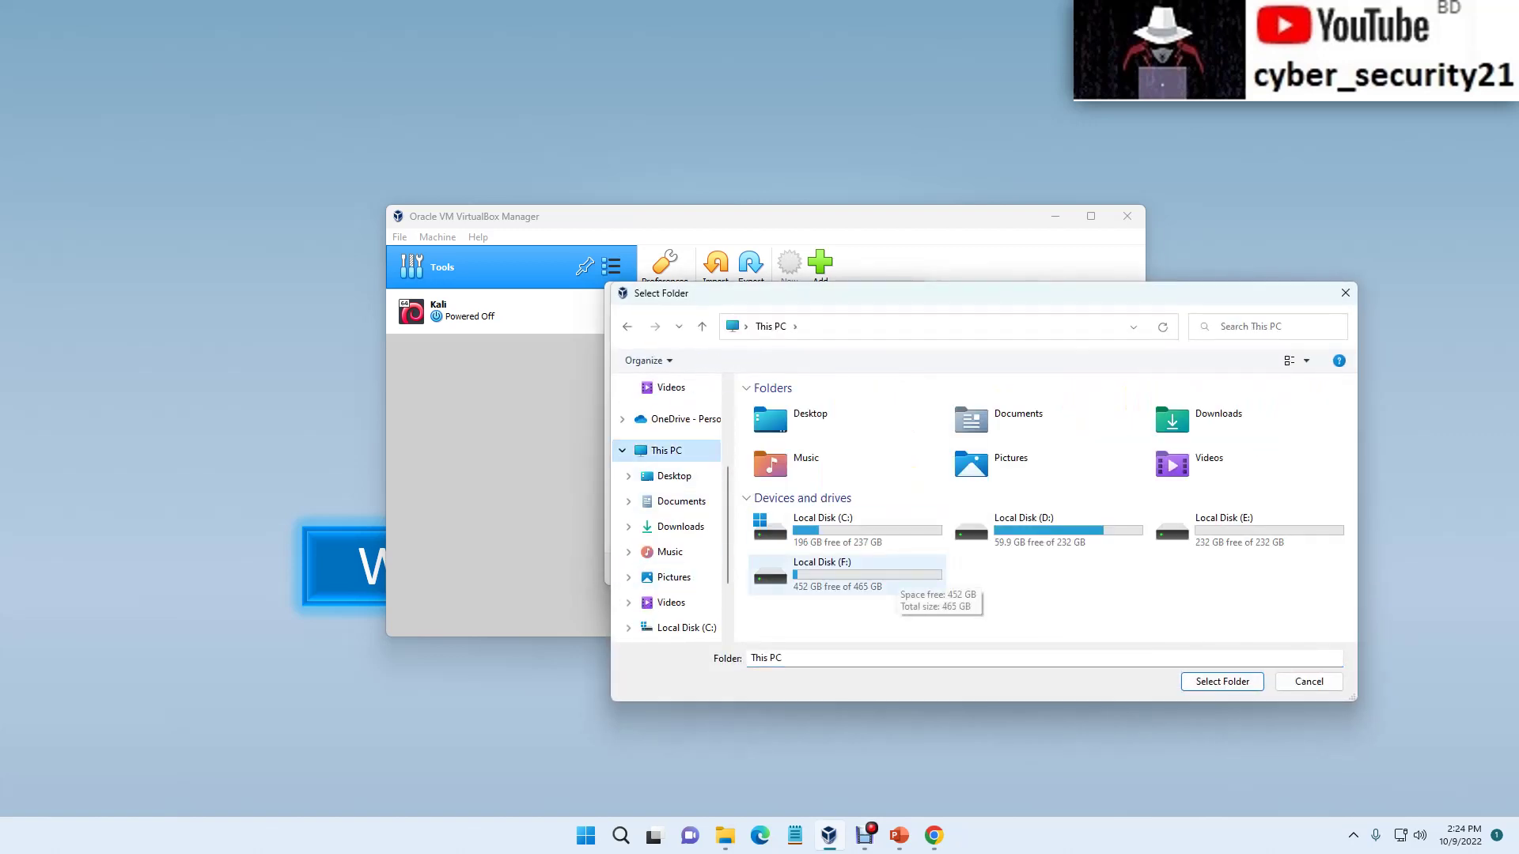
{"action": "double_click", "coordinate": [894, 576]}
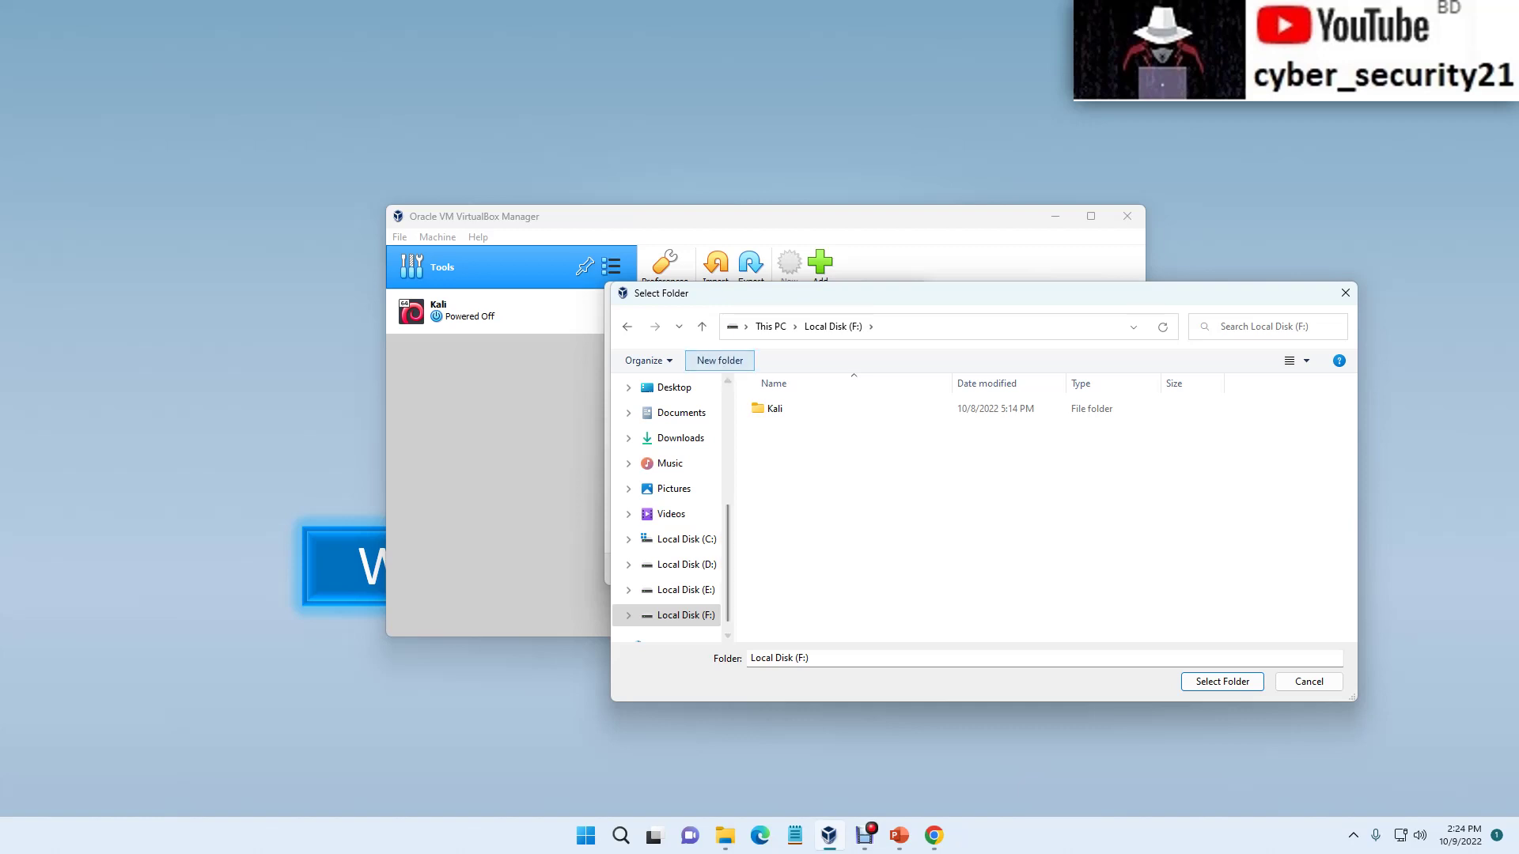
Step: Store it in a new 'Windows 11 pro' folder on F: with version Windows 11 (64-bit)
{"action": "left_click", "coordinate": [720, 360]}
{"action": "key", "text": "BackSpace"}
{"action": "type", "text": "Windows"}
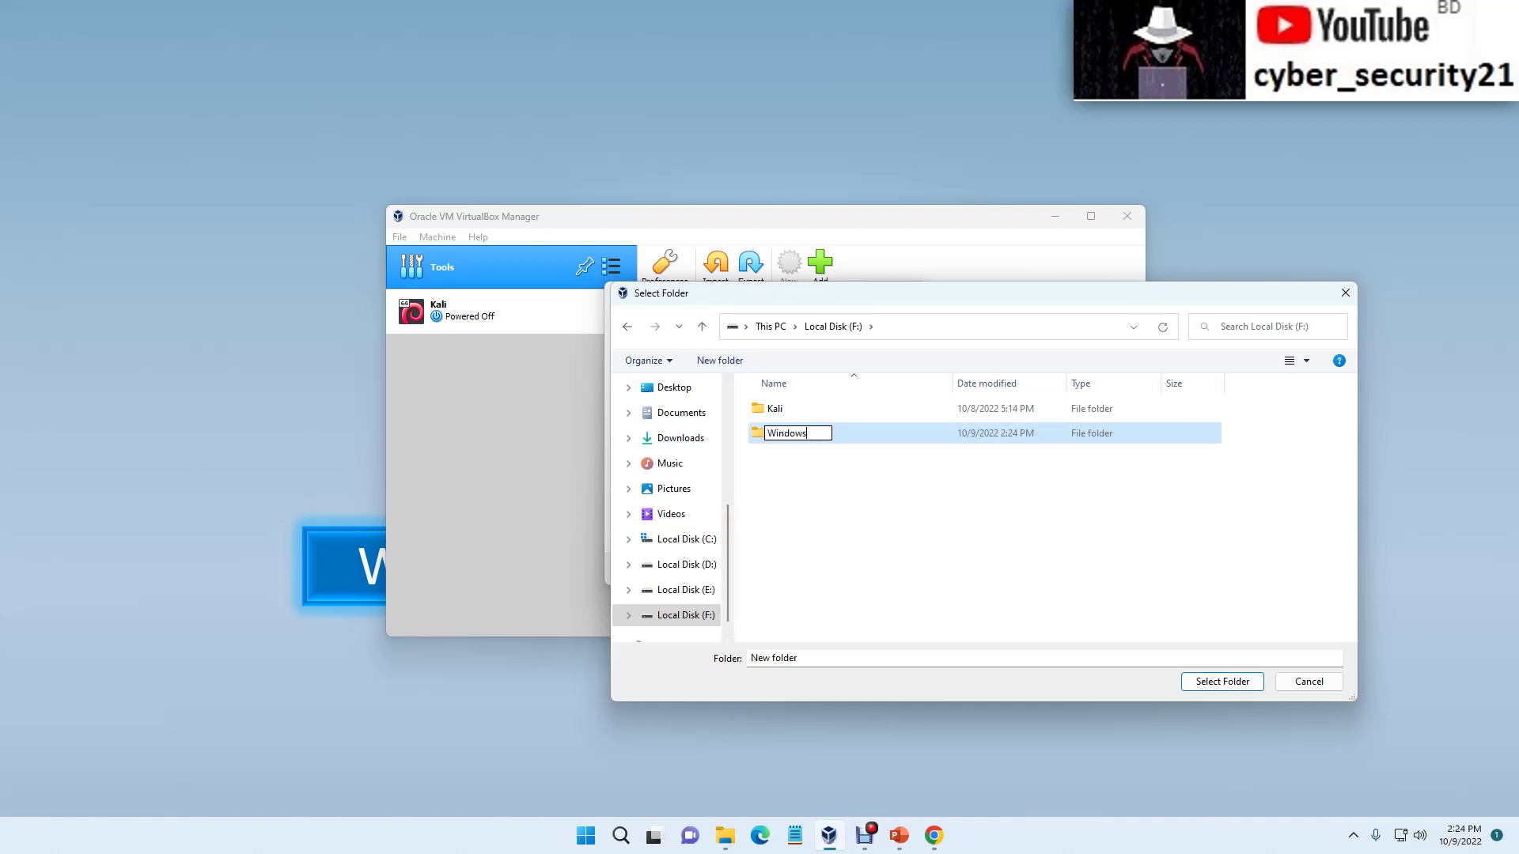
{"action": "type", "text": " 11 pro"}
{"action": "key", "text": "Return"}
{"action": "key", "text": "Return"}
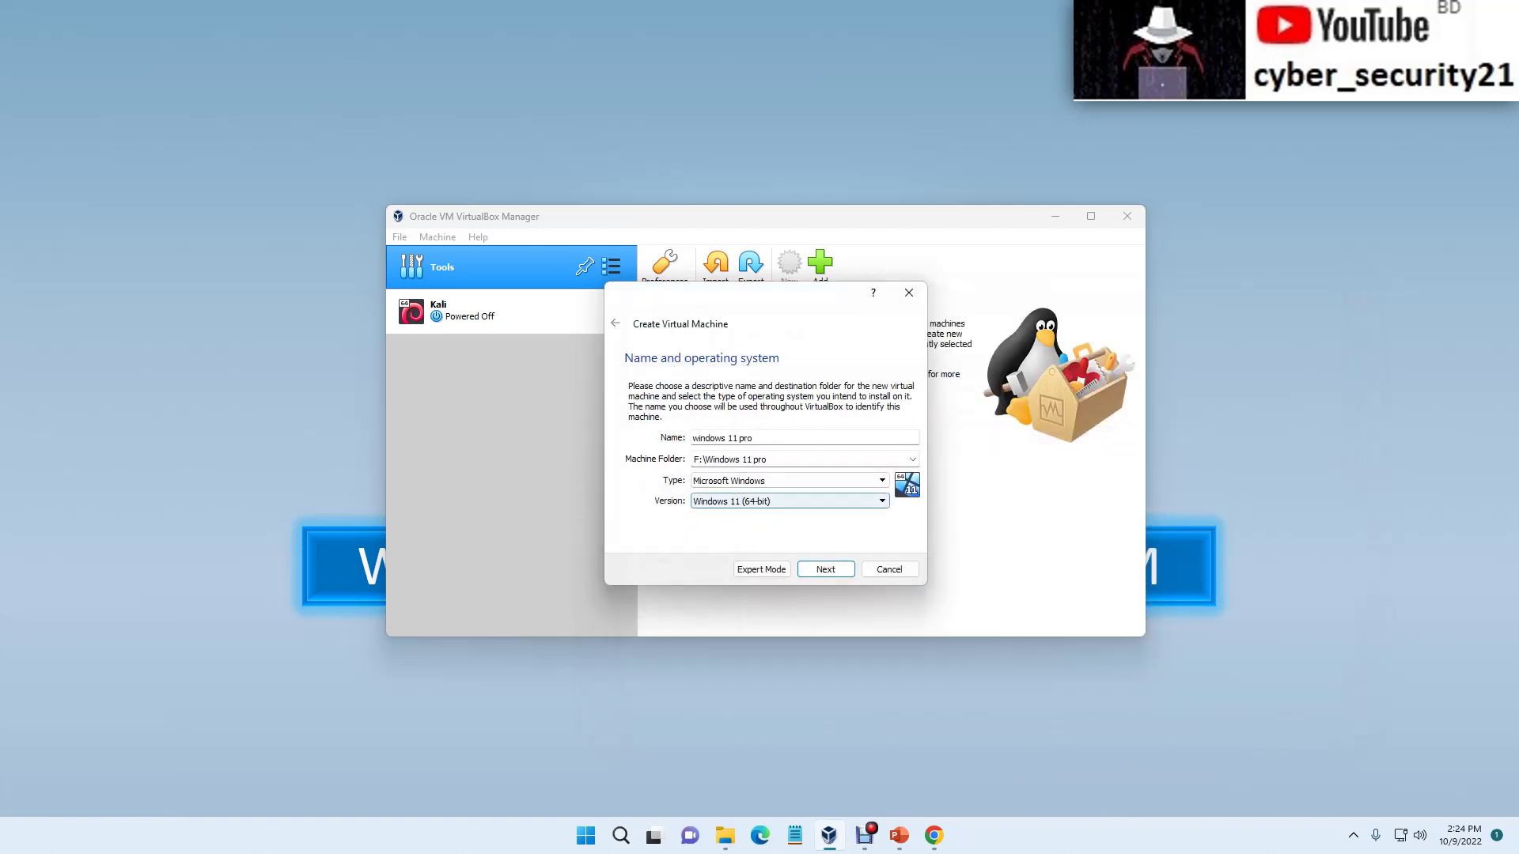
{"action": "left_click", "coordinate": [767, 459]}
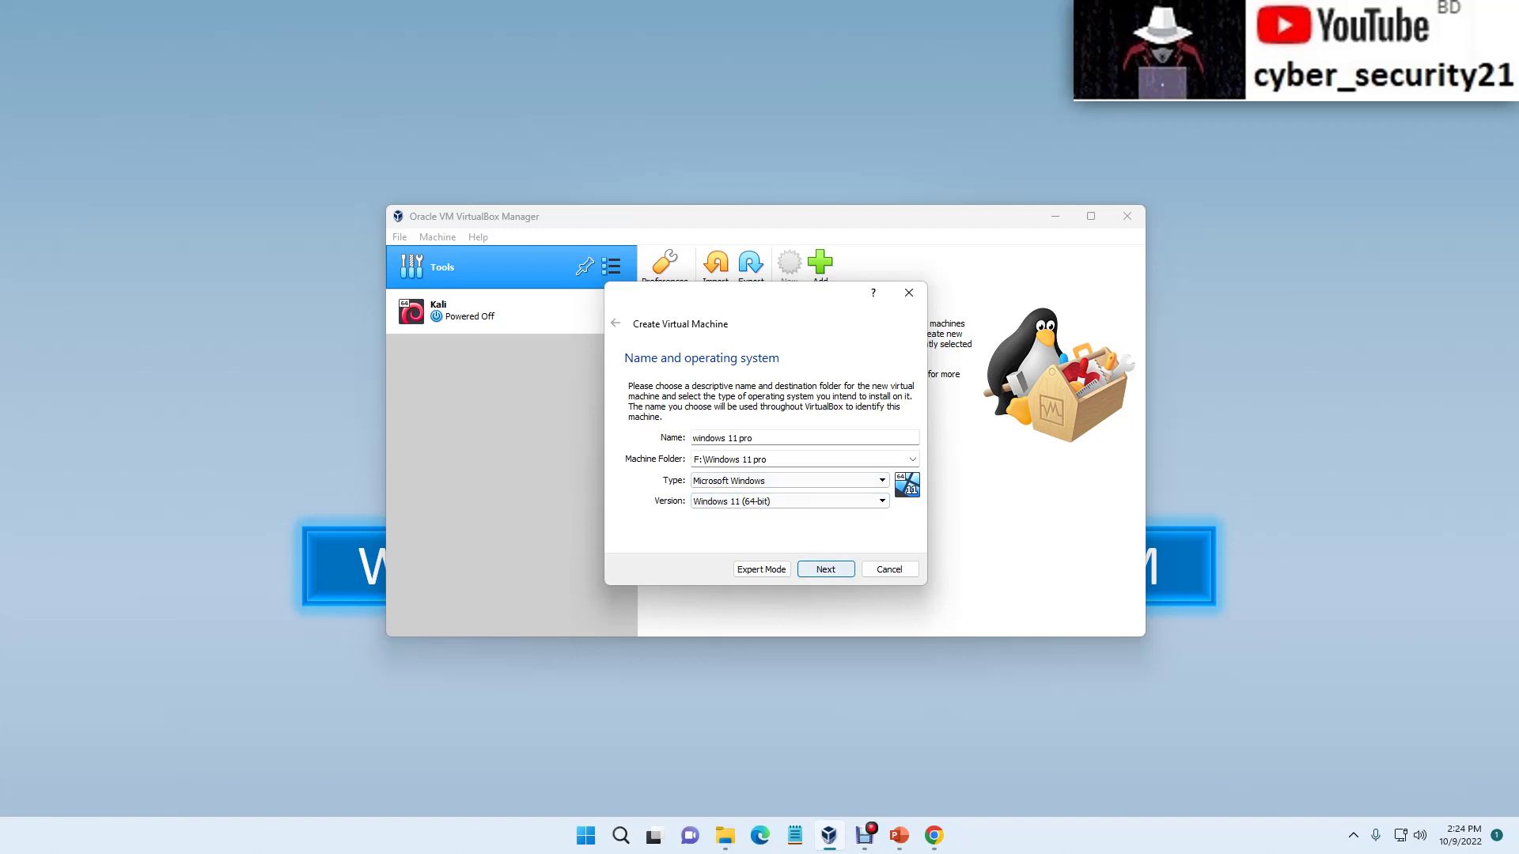
{"action": "key", "text": "Return"}
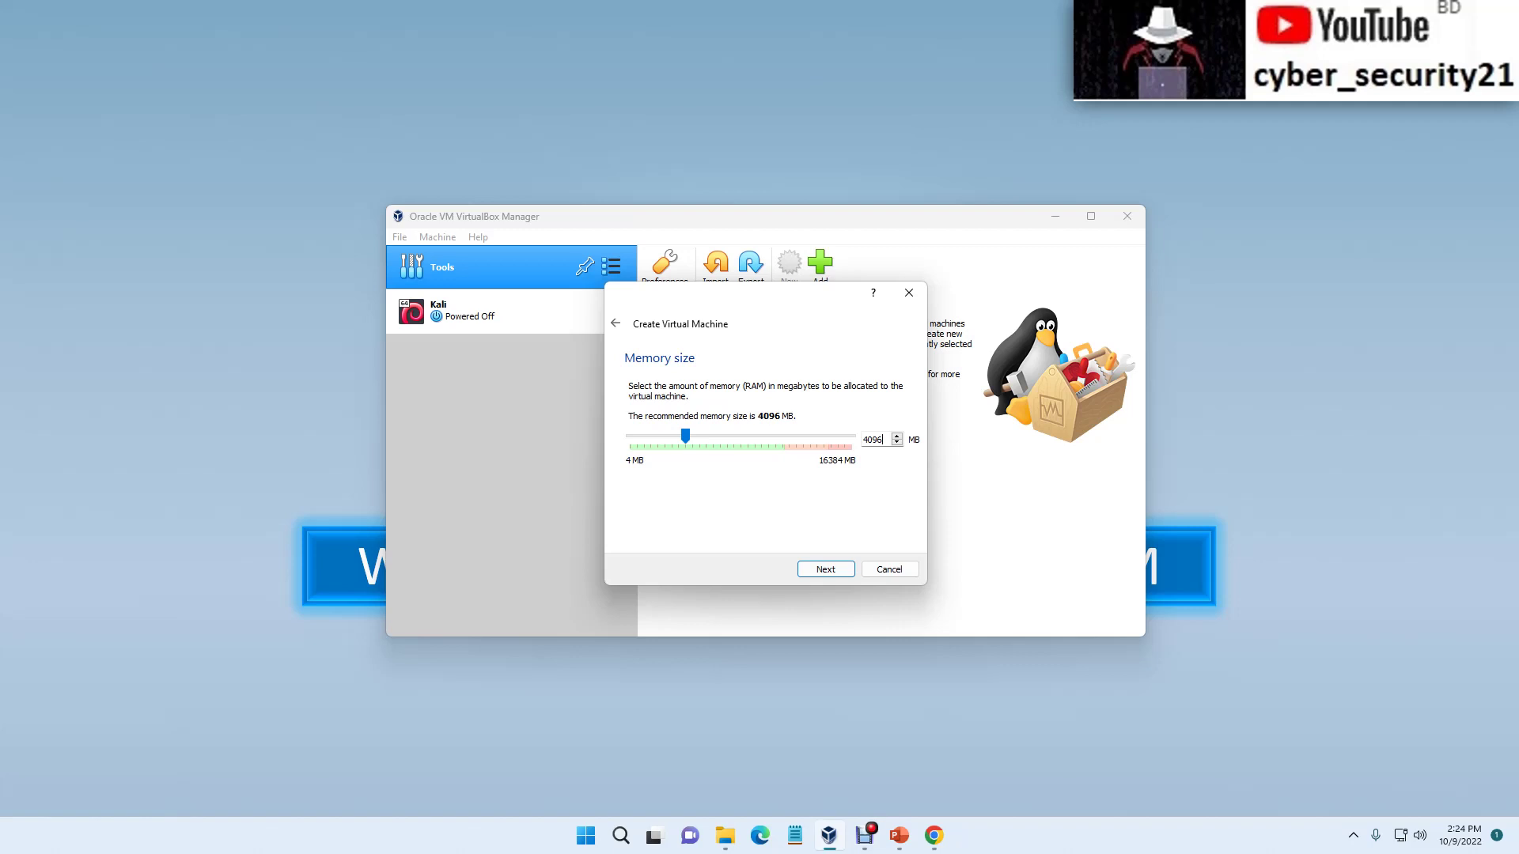
Step: Set the memory size to 8192 MB and choose to create a new virtual hard disk
{"action": "key", "text": "ctrl+a"}
{"action": "type", "text": "8192"}
{"action": "key", "text": "Return"}
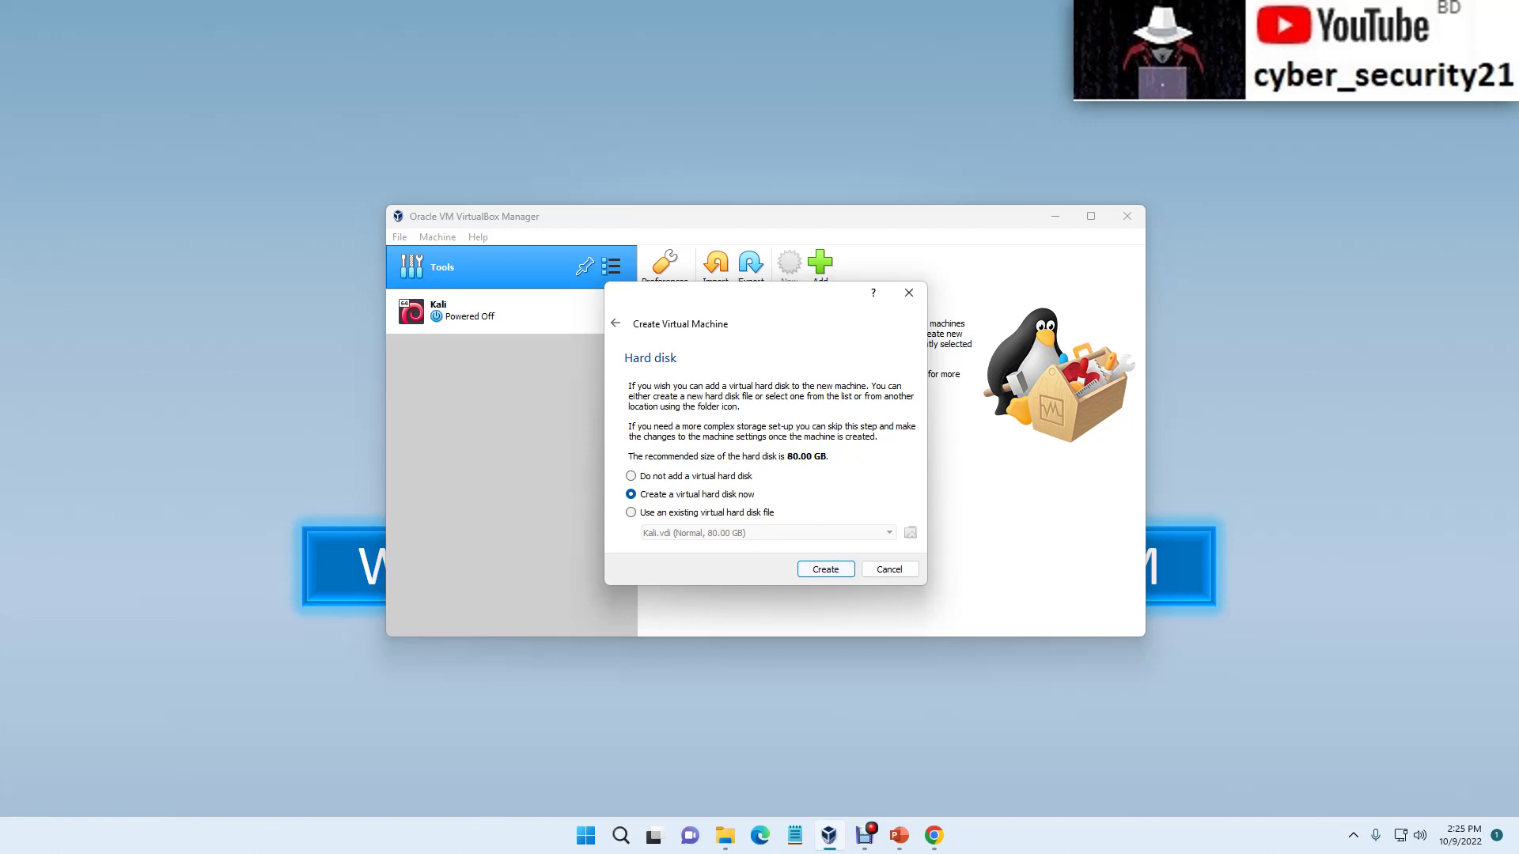
{"action": "key", "text": "Return"}
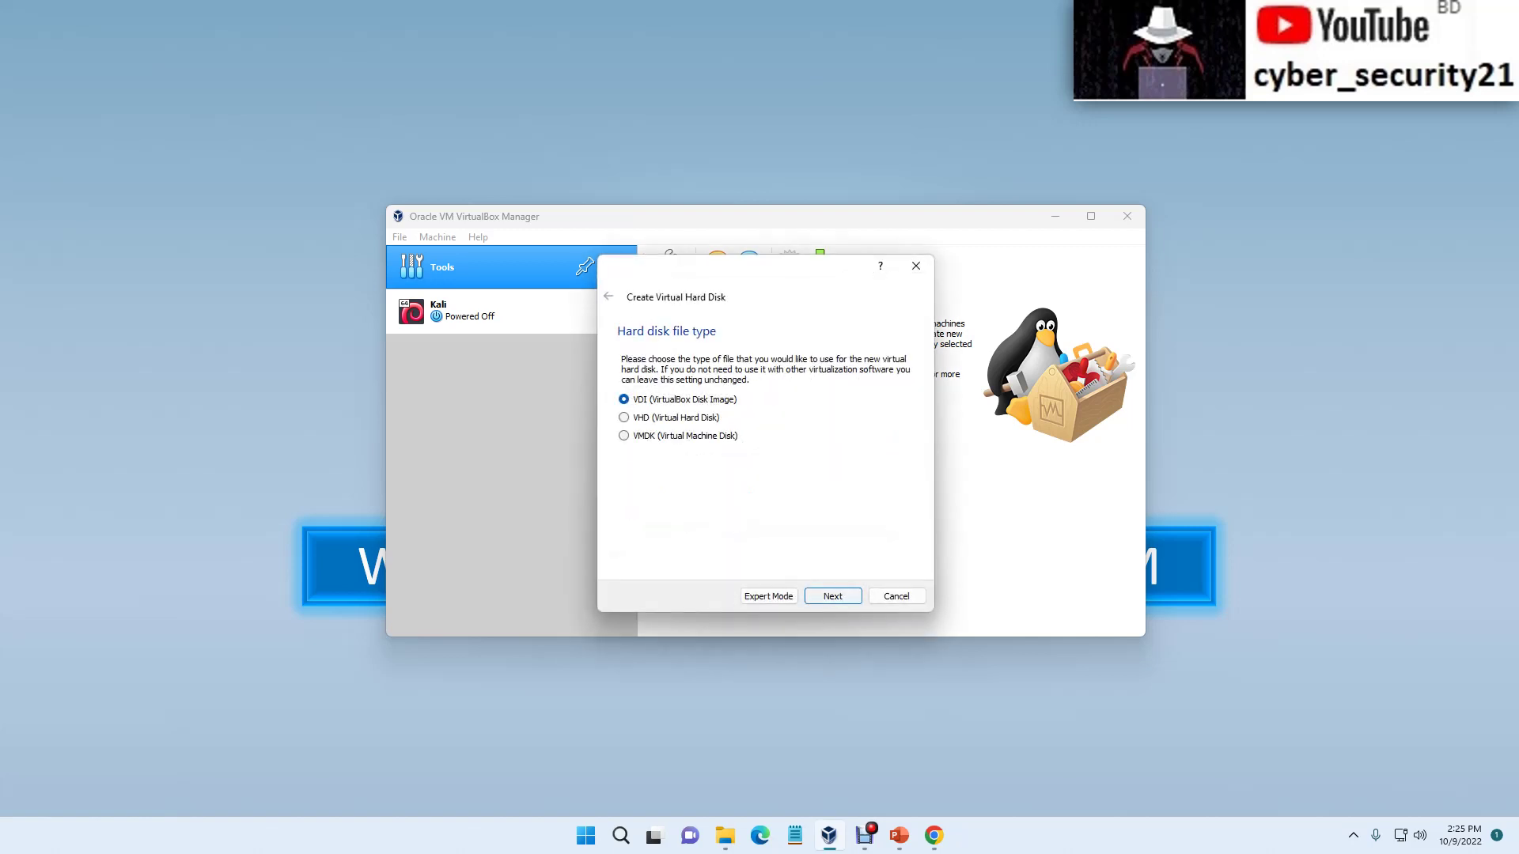
Step: Create a dynamically allocated VDI disk of 100 GB to finish the machine
{"action": "key", "text": "Return"}
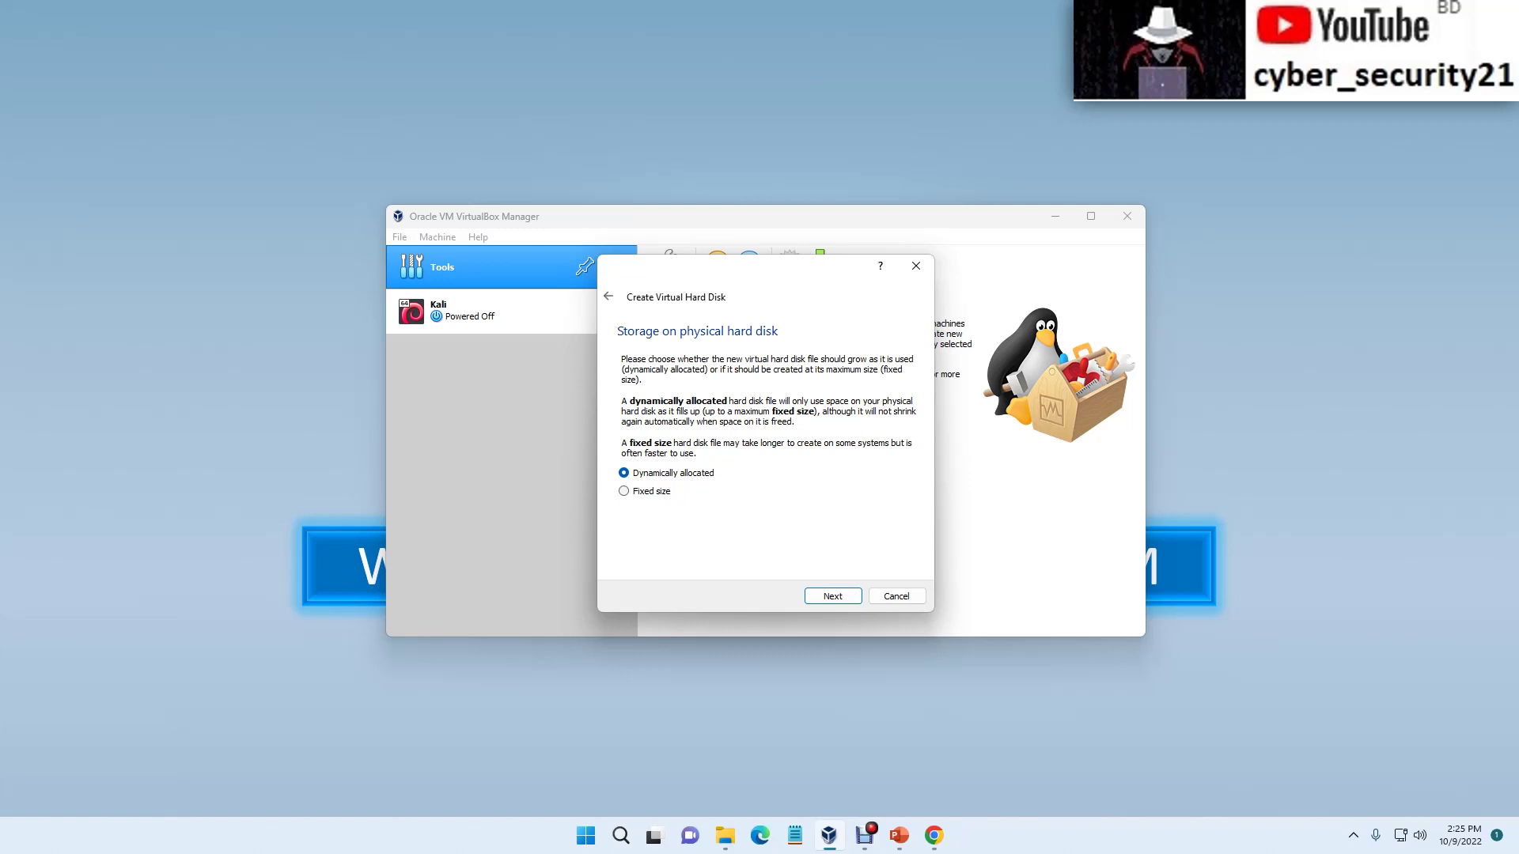
{"action": "key", "text": "Return"}
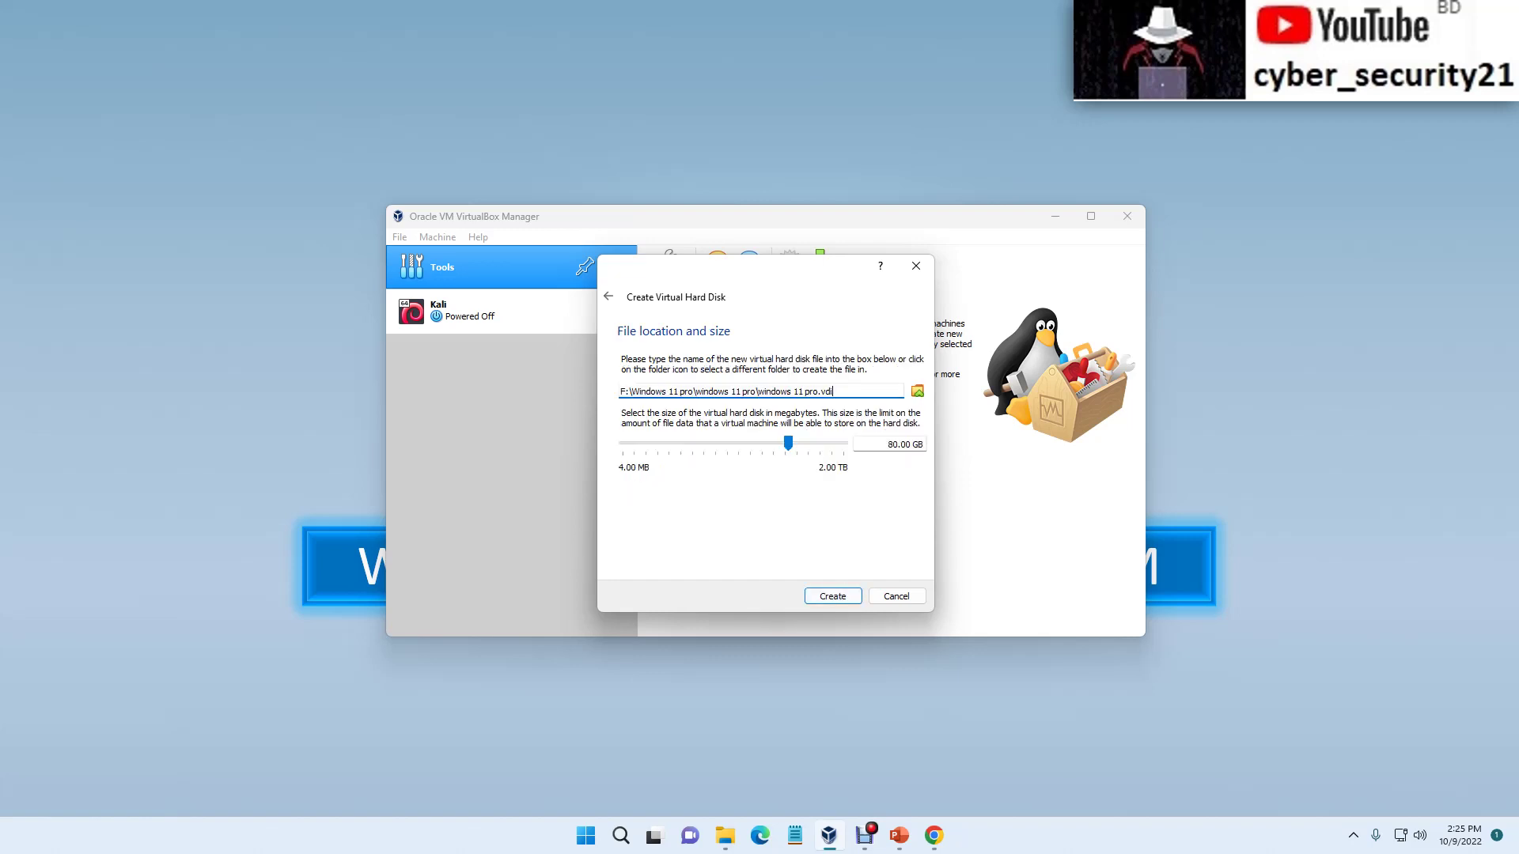
{"action": "double_click", "coordinate": [892, 444]}
{"action": "type", "text": "100"}
{"action": "key", "text": "Return"}
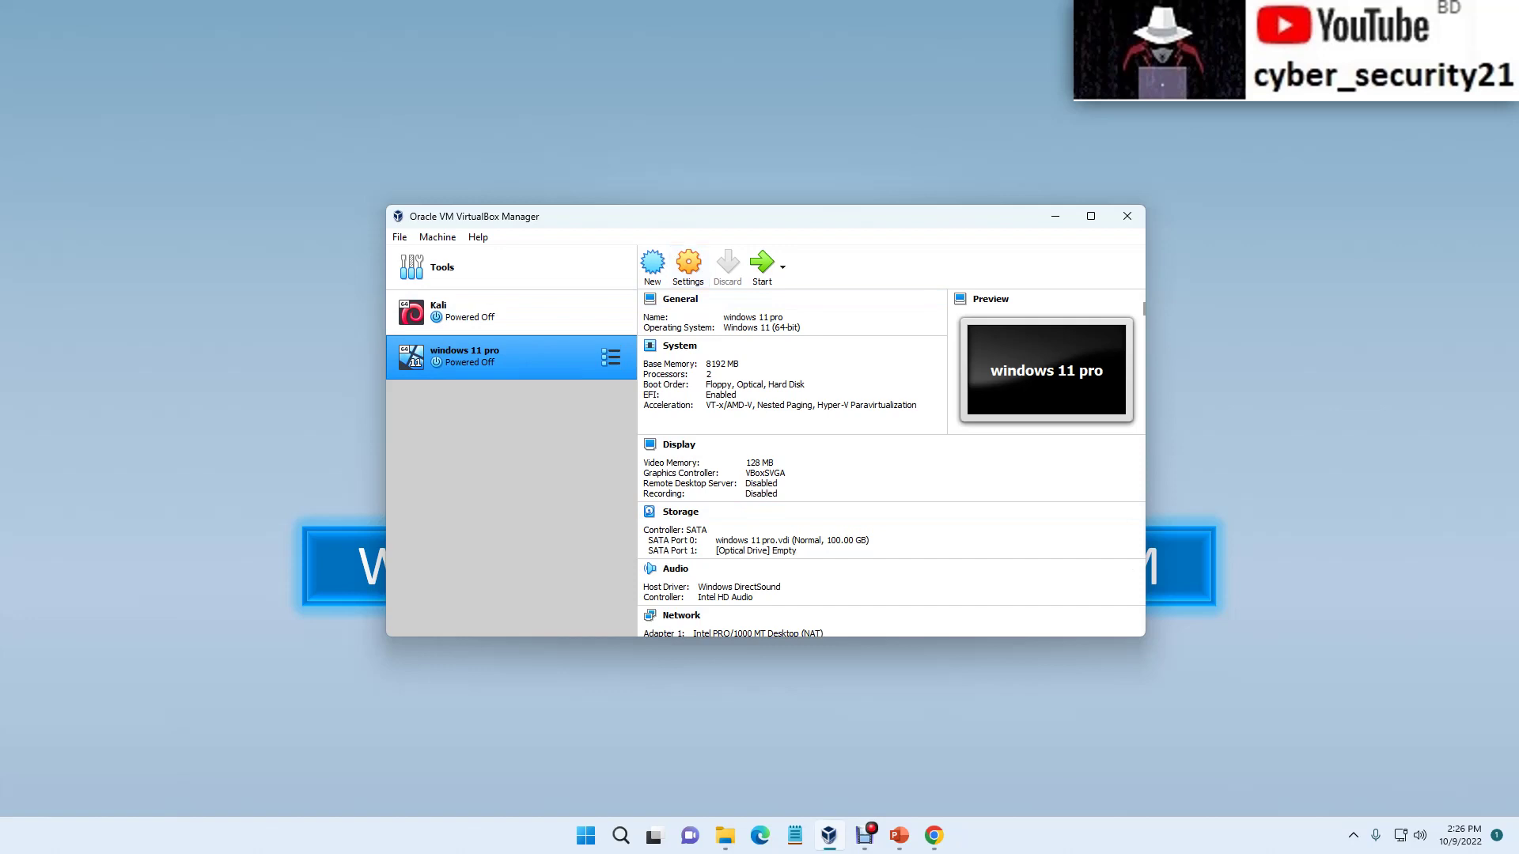
{"action": "left_click", "coordinate": [689, 266]}
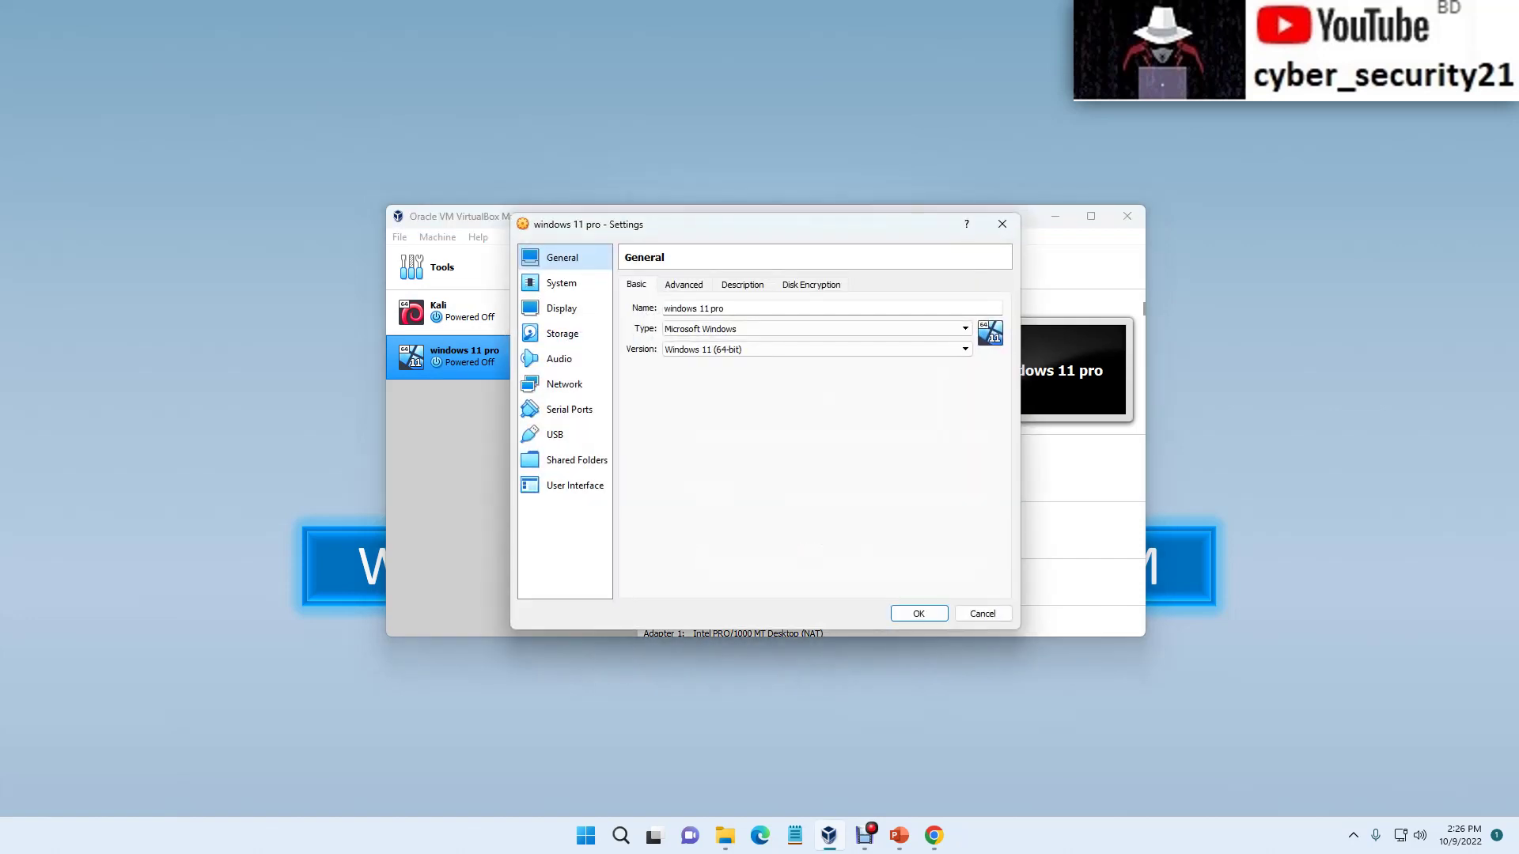
{"action": "left_click", "coordinate": [683, 284]}
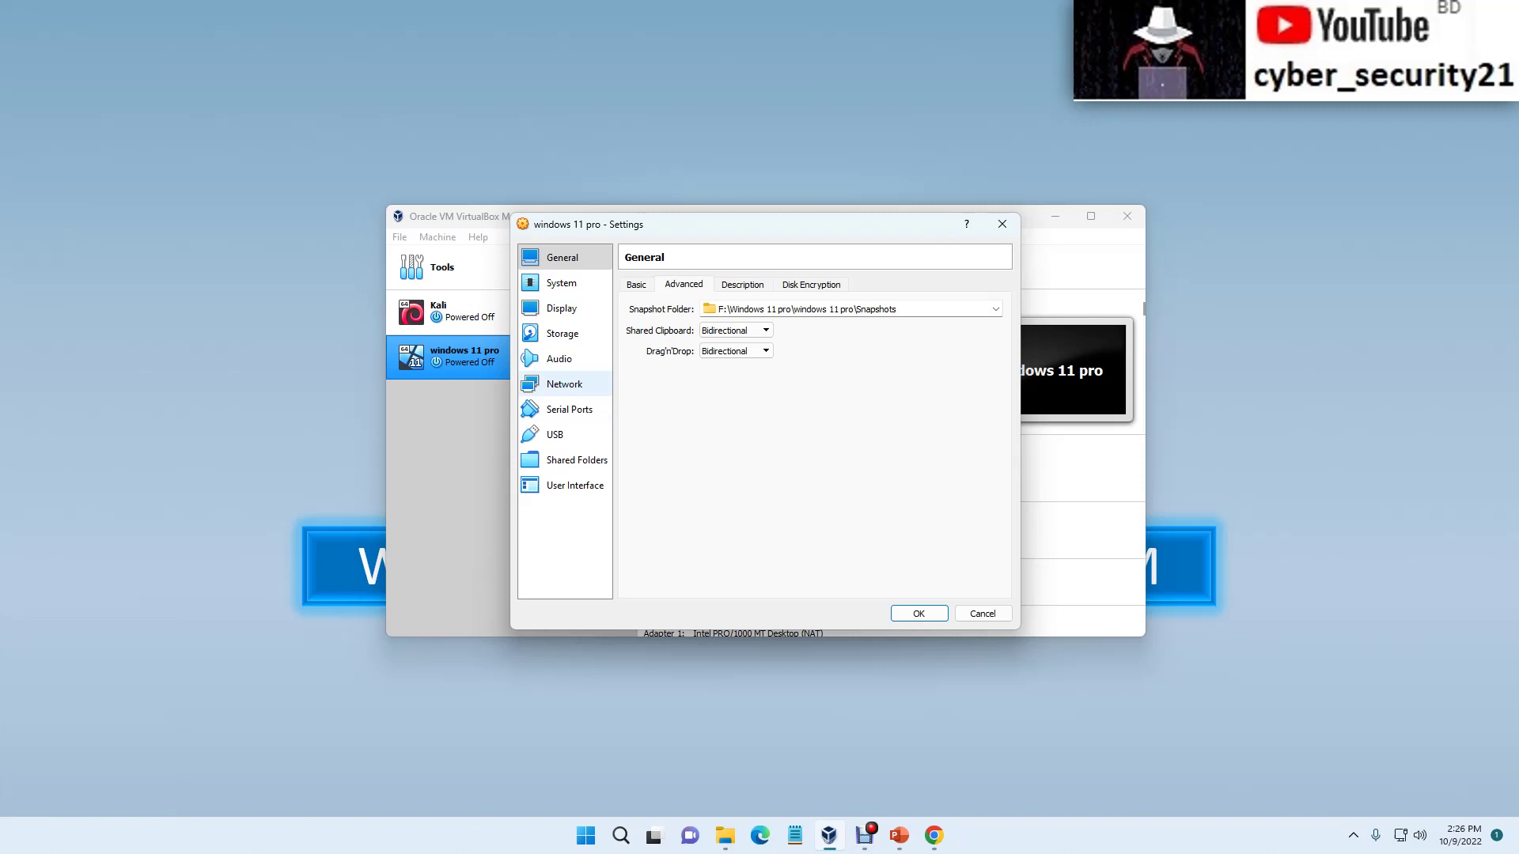
{"action": "left_click", "coordinate": [564, 383]}
{"action": "left_click", "coordinate": [775, 326]}
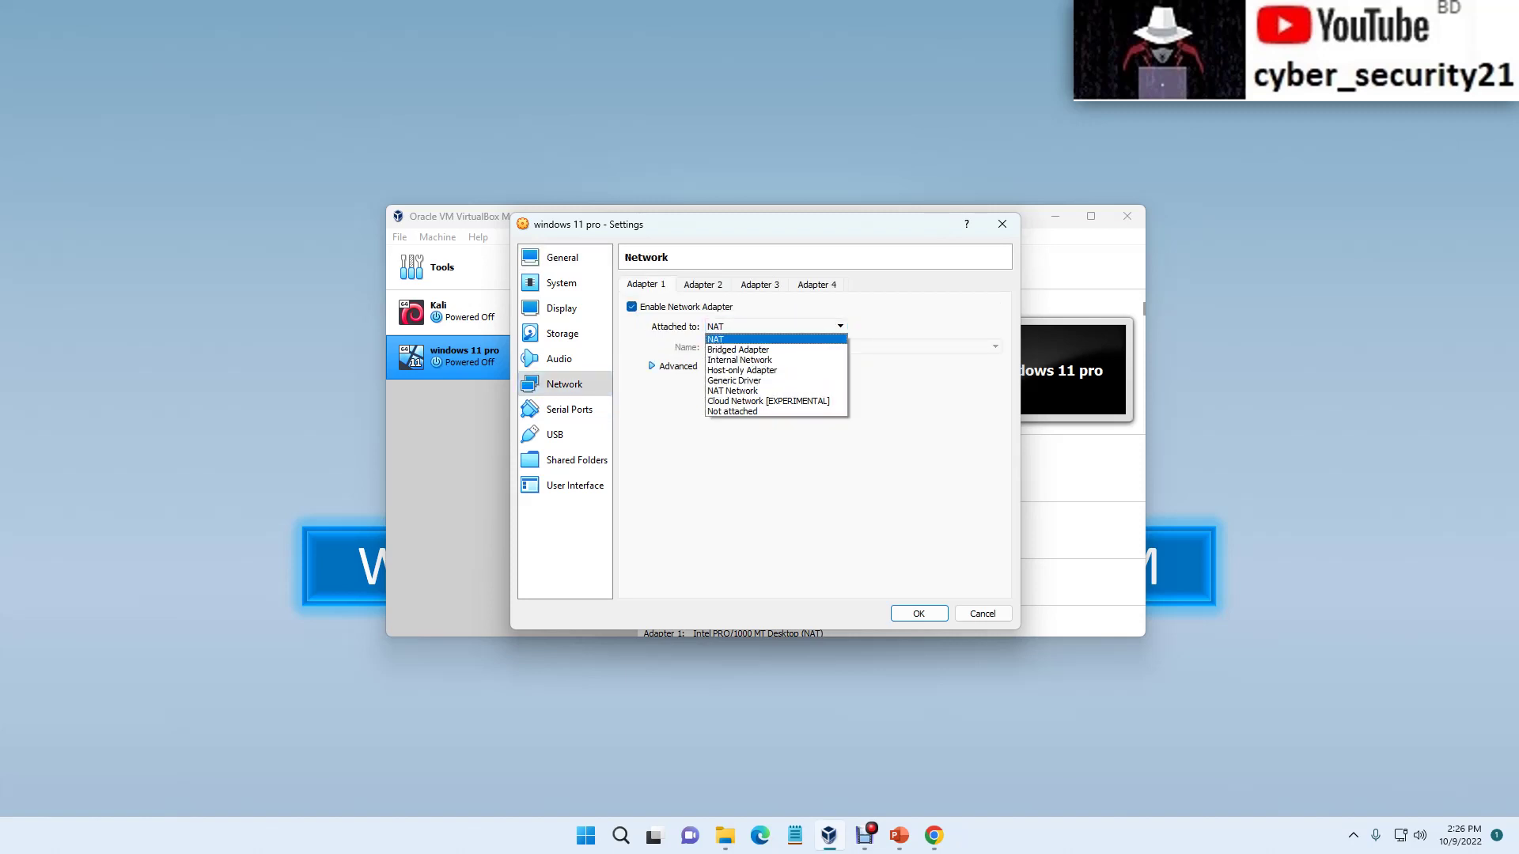
{"action": "key", "text": "Escape"}
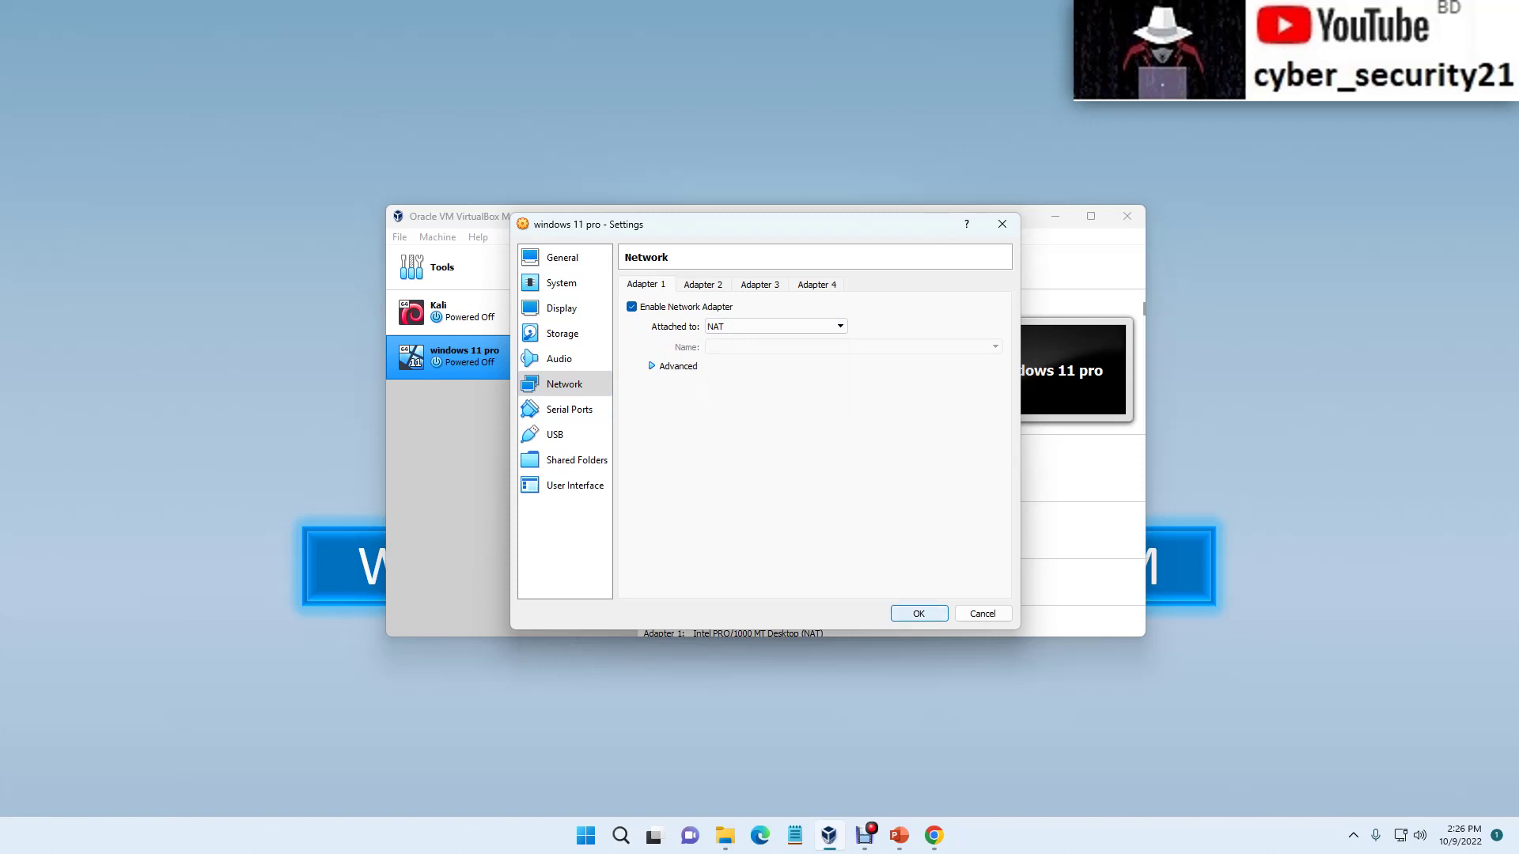
{"action": "key", "text": "Return"}
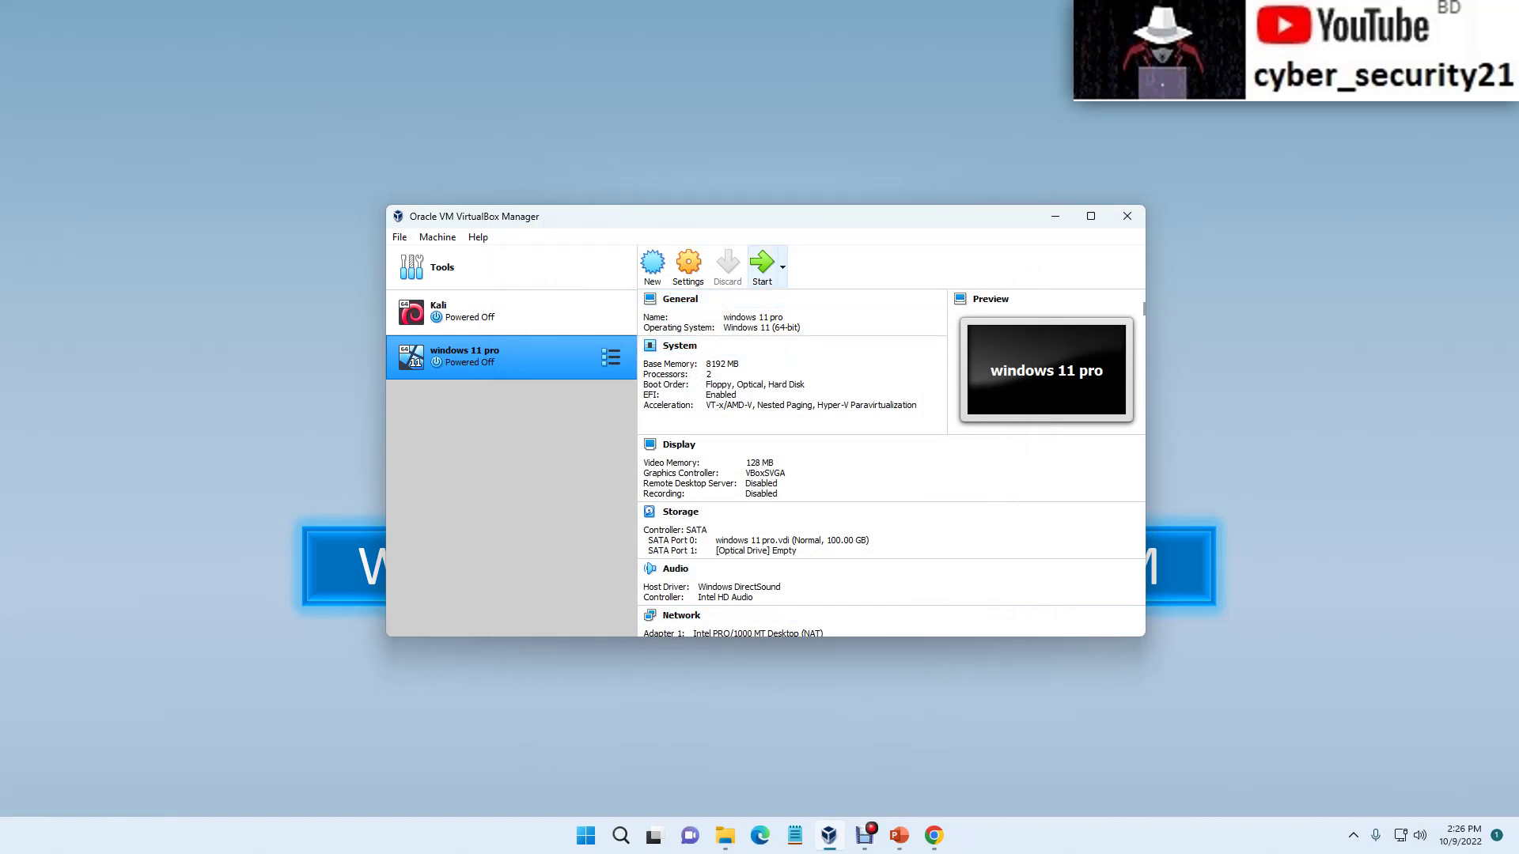
Step: Start the machine and add Win11_22H2_English_x64v1.iso from New folder as an optical disk image
{"action": "left_click", "coordinate": [761, 265]}
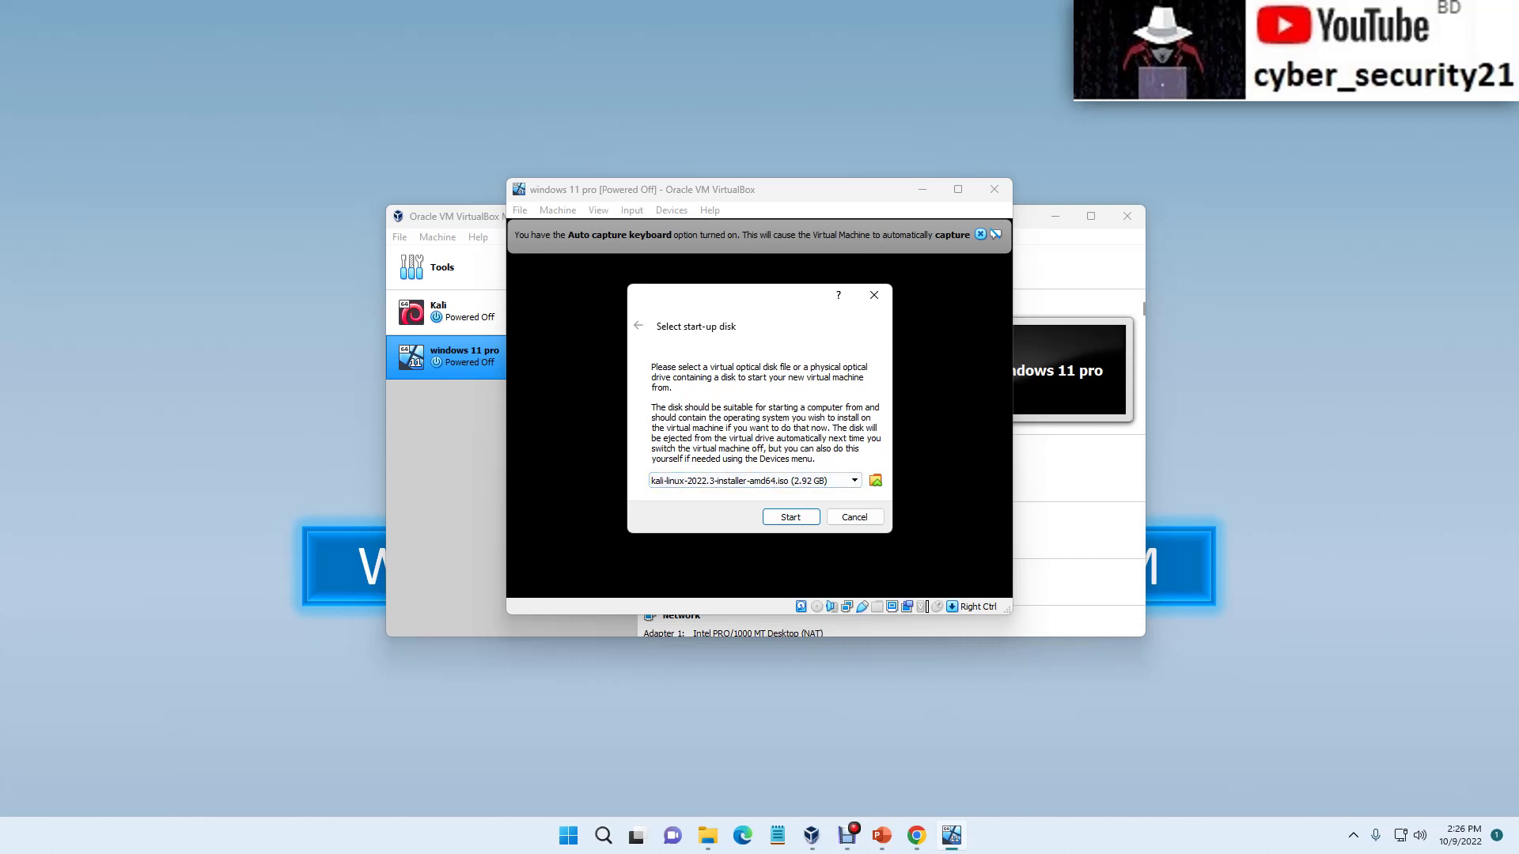
{"action": "left_click", "coordinate": [875, 480]}
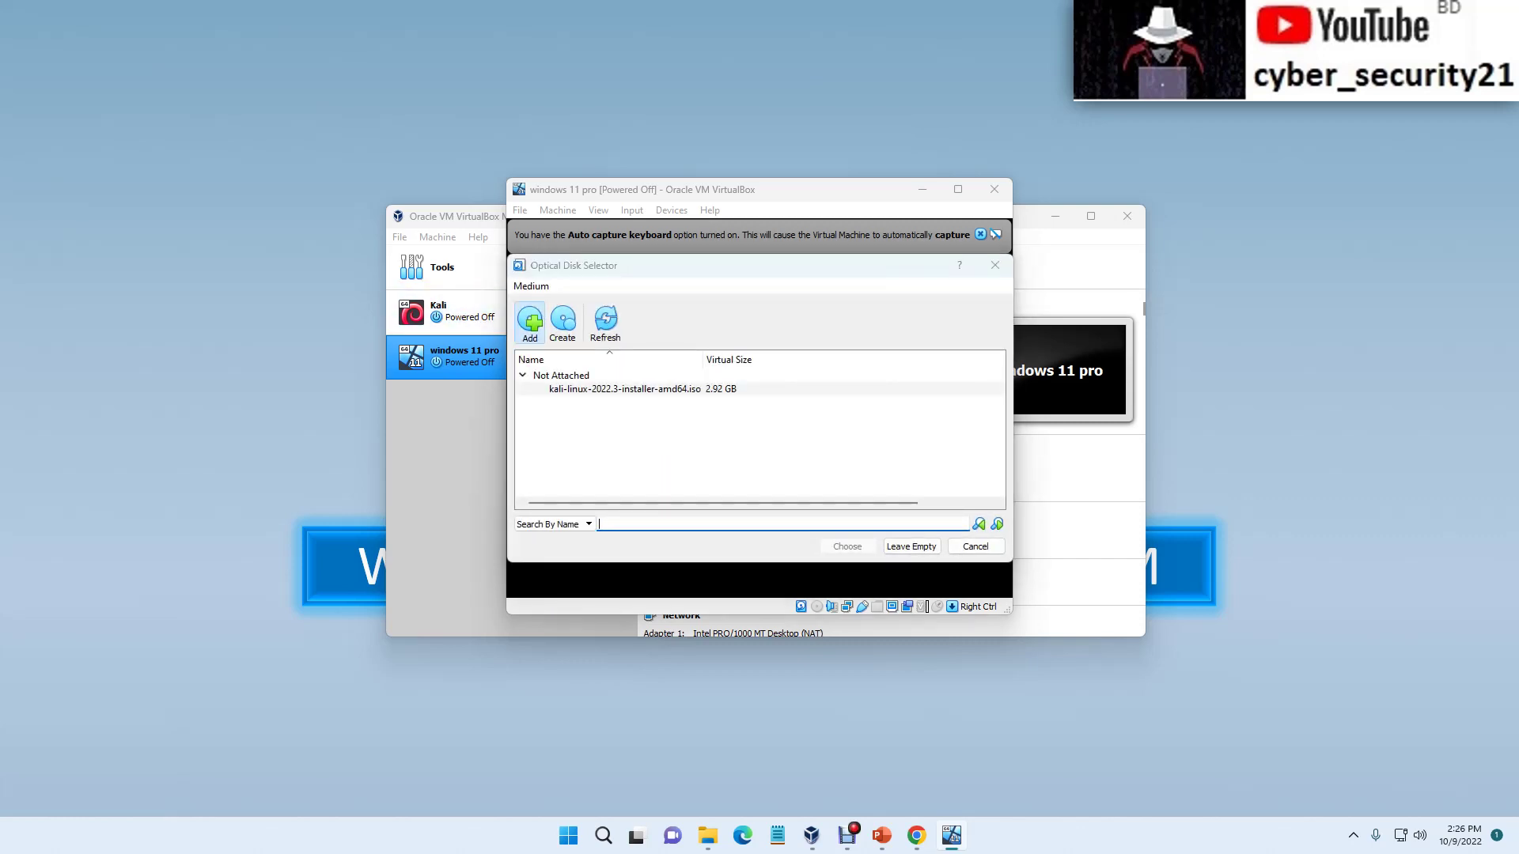
{"action": "left_click", "coordinate": [529, 319]}
{"action": "scroll", "coordinate": [886, 552], "scroll_direction": "down", "scroll_amount": 2}
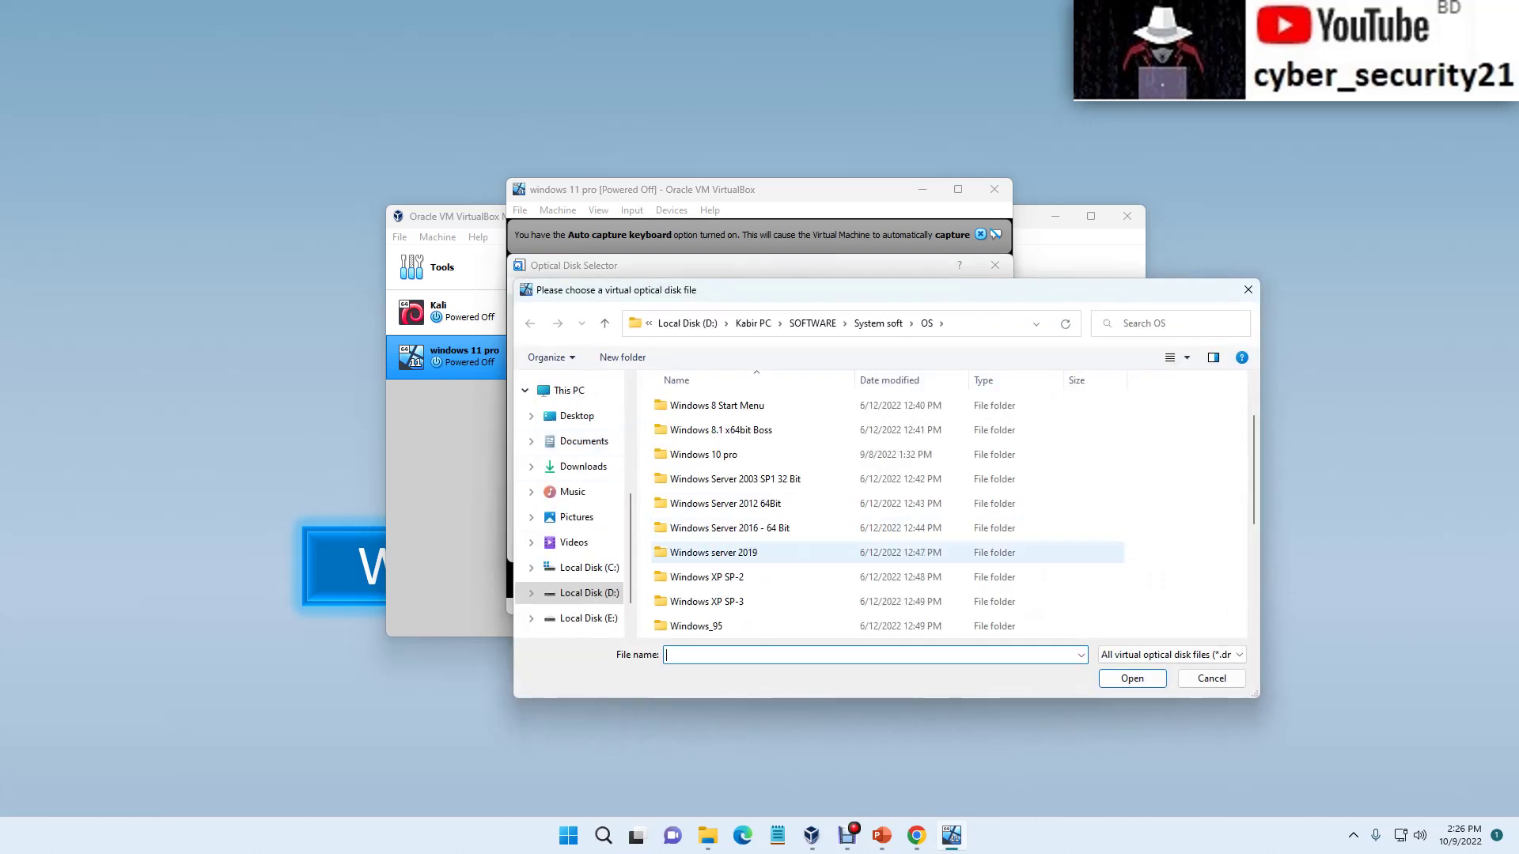
{"action": "scroll", "coordinate": [886, 552], "scroll_direction": "up", "scroll_amount": 2}
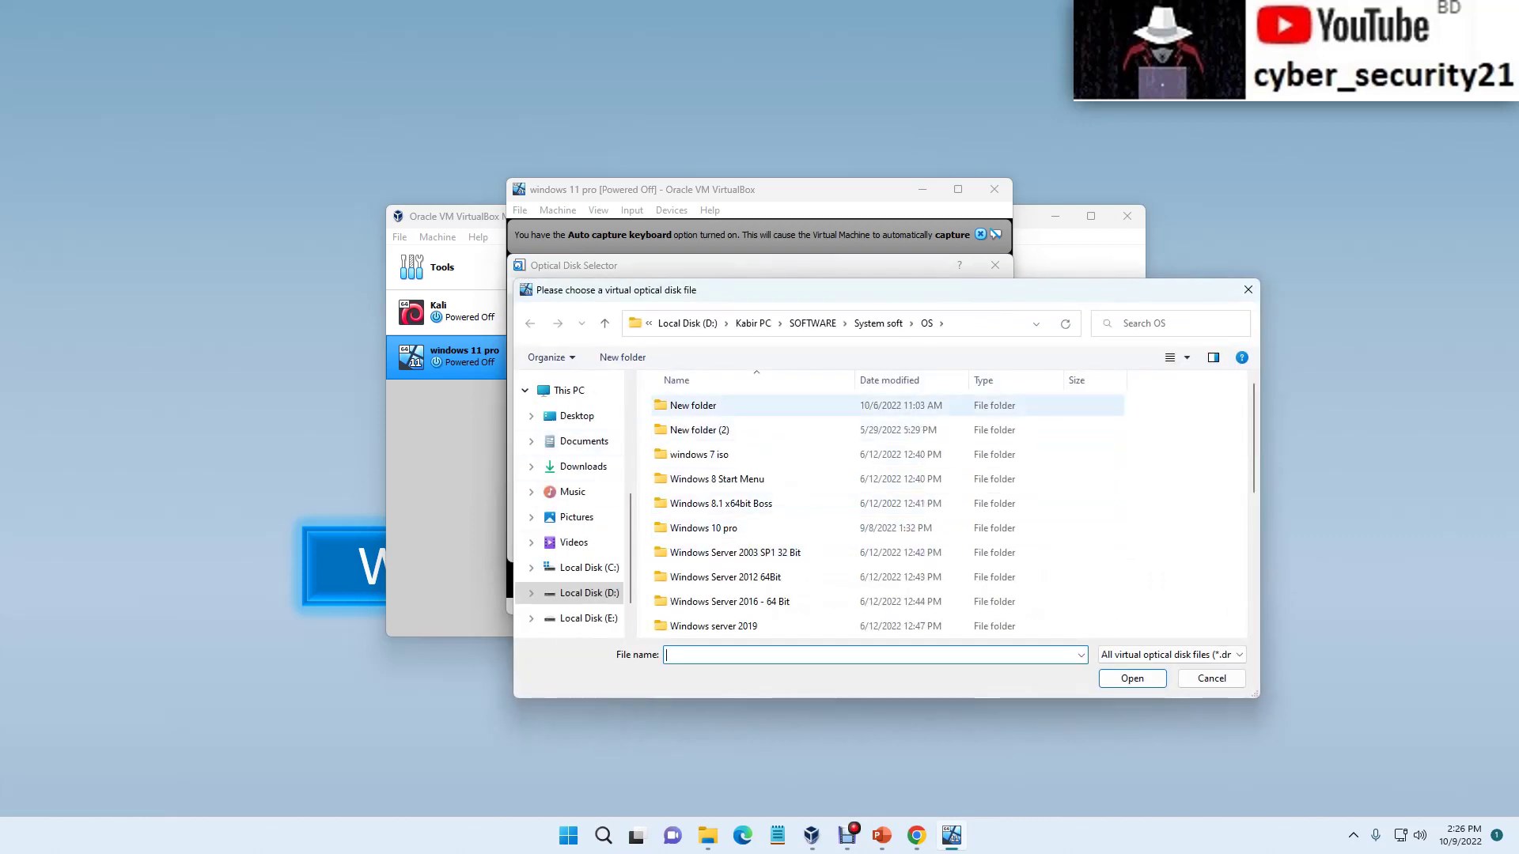
{"action": "double_click", "coordinate": [693, 405]}
{"action": "left_click", "coordinate": [726, 429]}
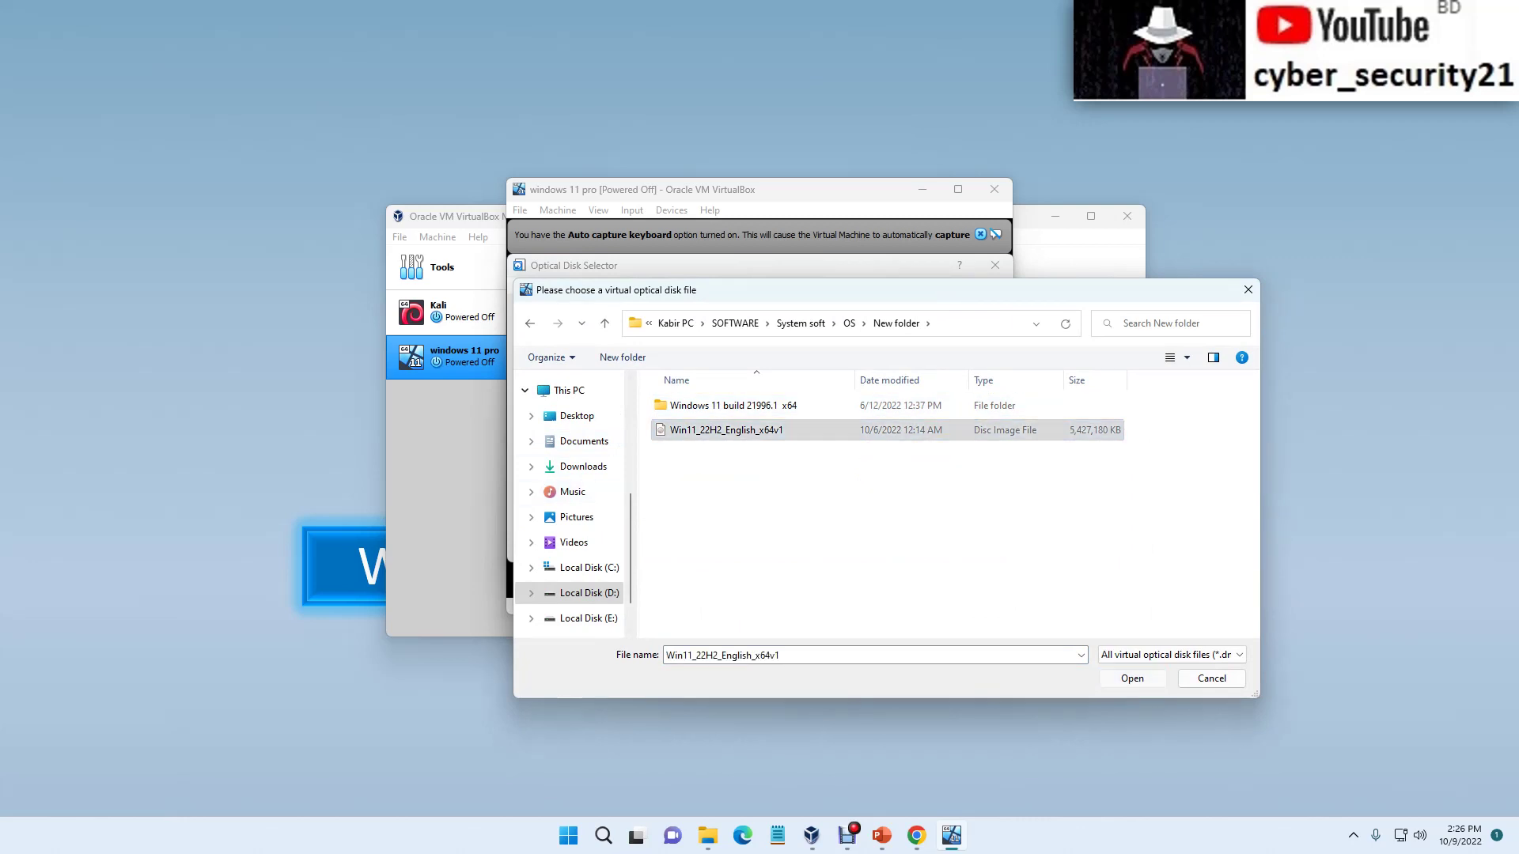
{"action": "key", "text": "Return"}
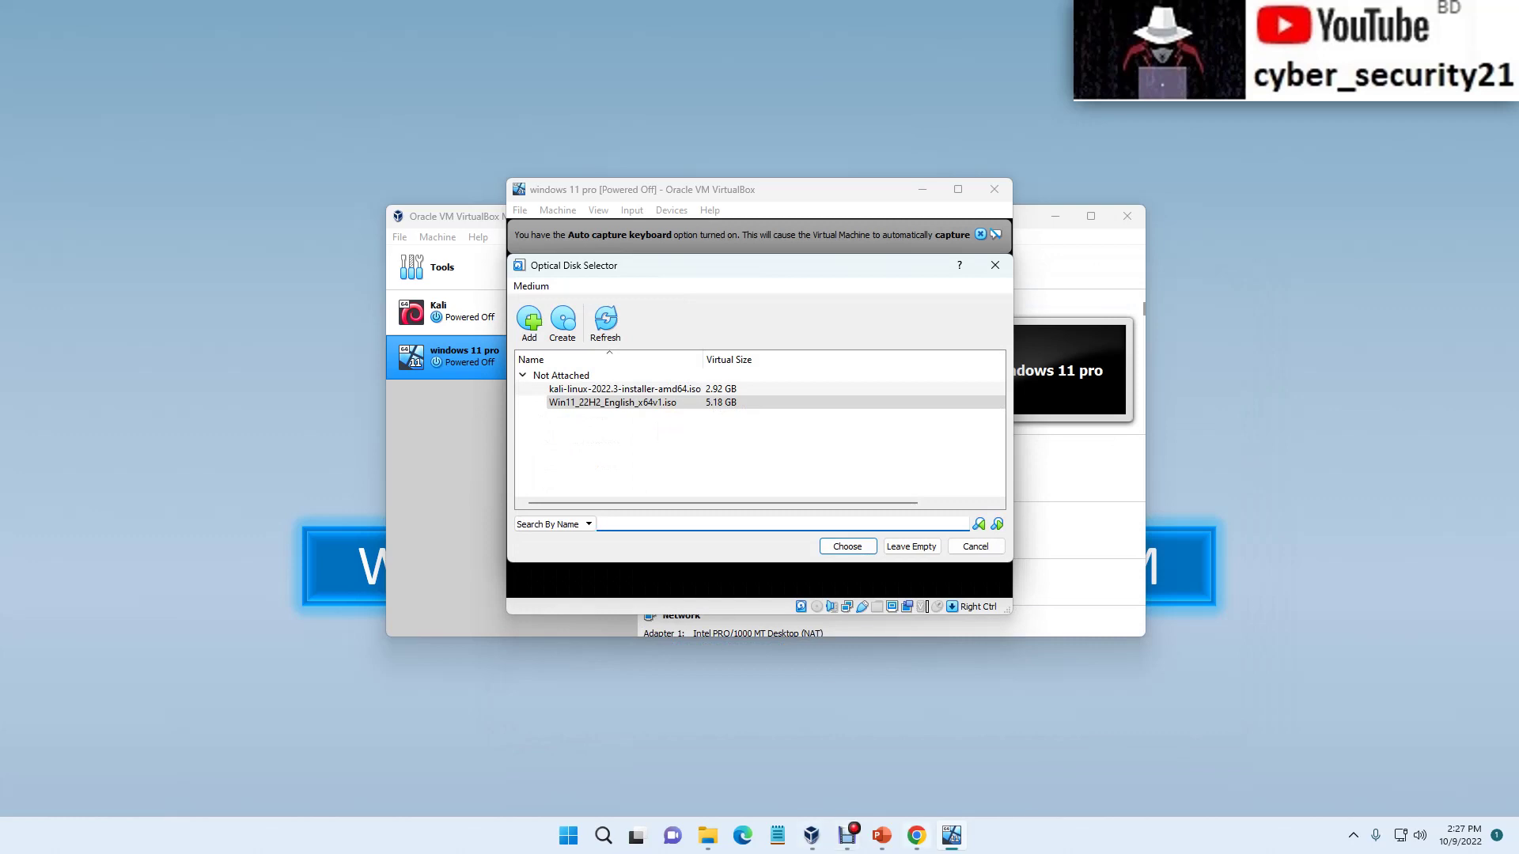
Step: Search 'windows 11' in a new Chrome tab and go to the Windows 11 Disk Image (ISO) section
{"action": "mouse_move", "coordinate": [916, 836]}
{"action": "left_click", "coordinate": [915, 748]}
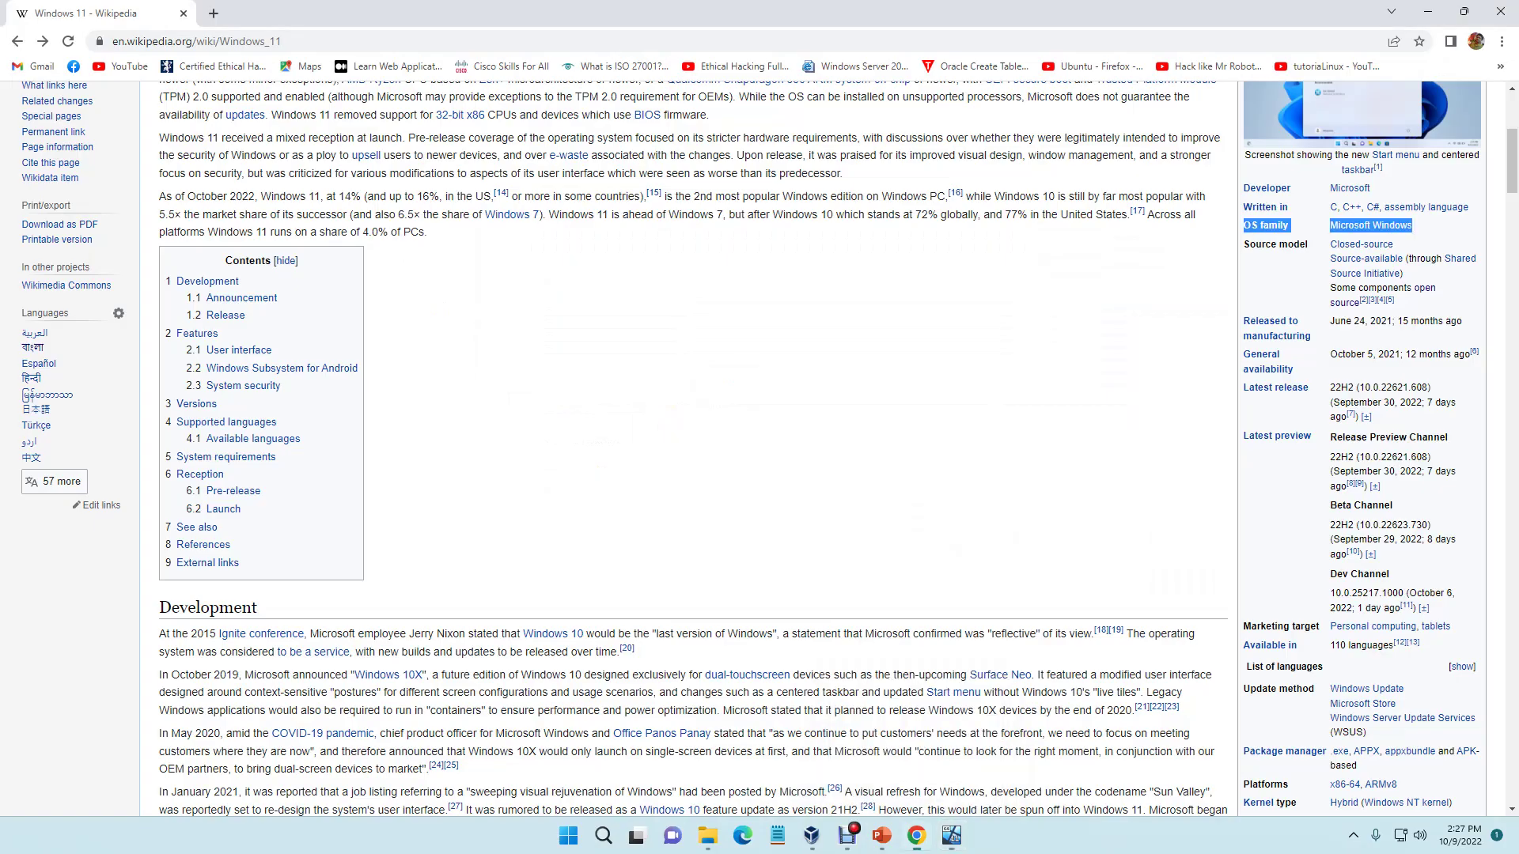
{"action": "left_click", "coordinate": [213, 13]}
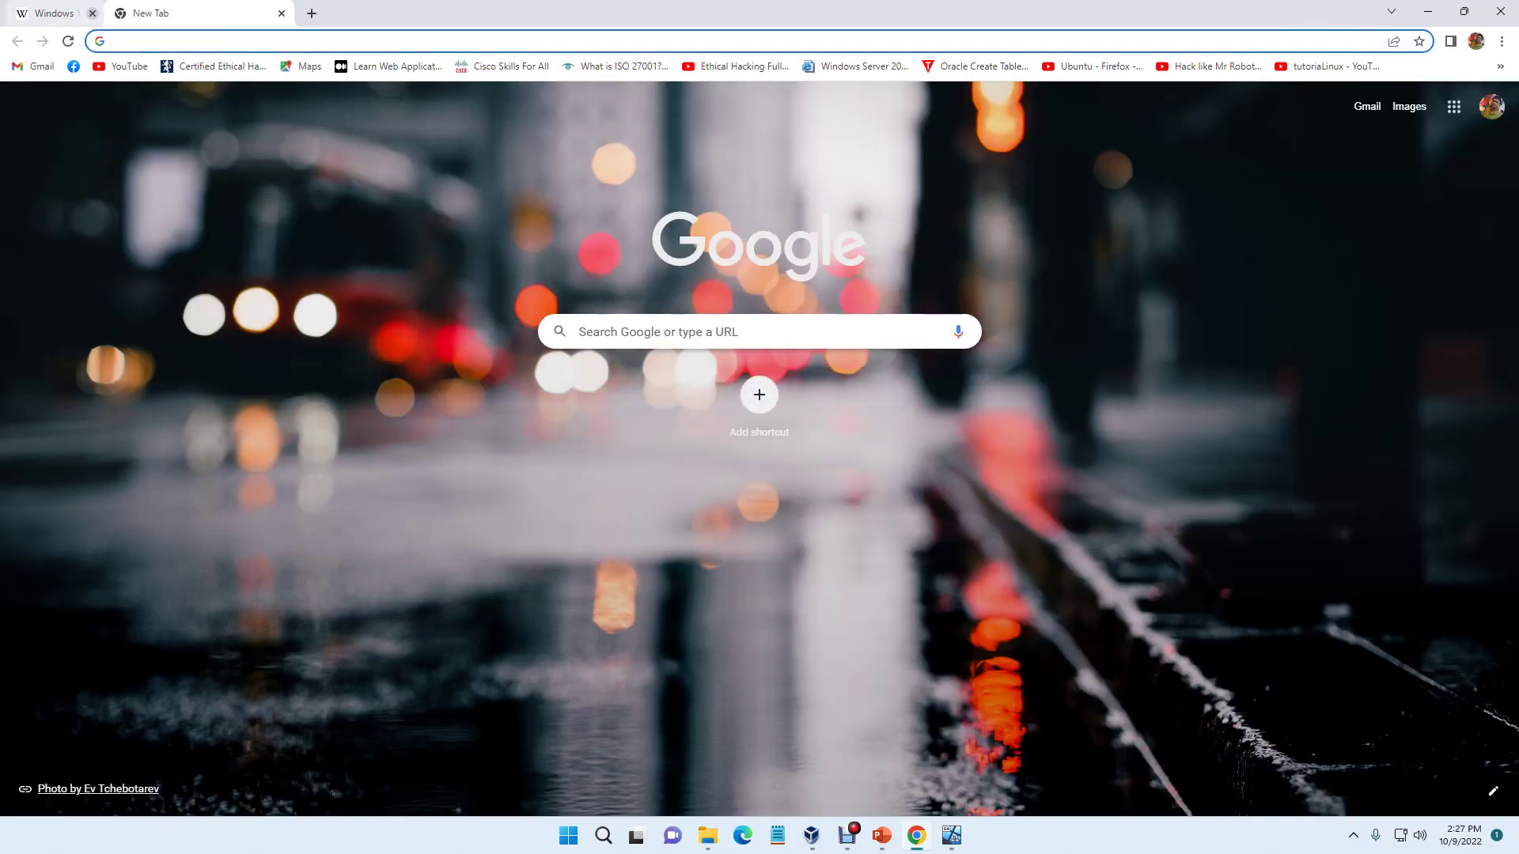
{"action": "type", "text": "window"}
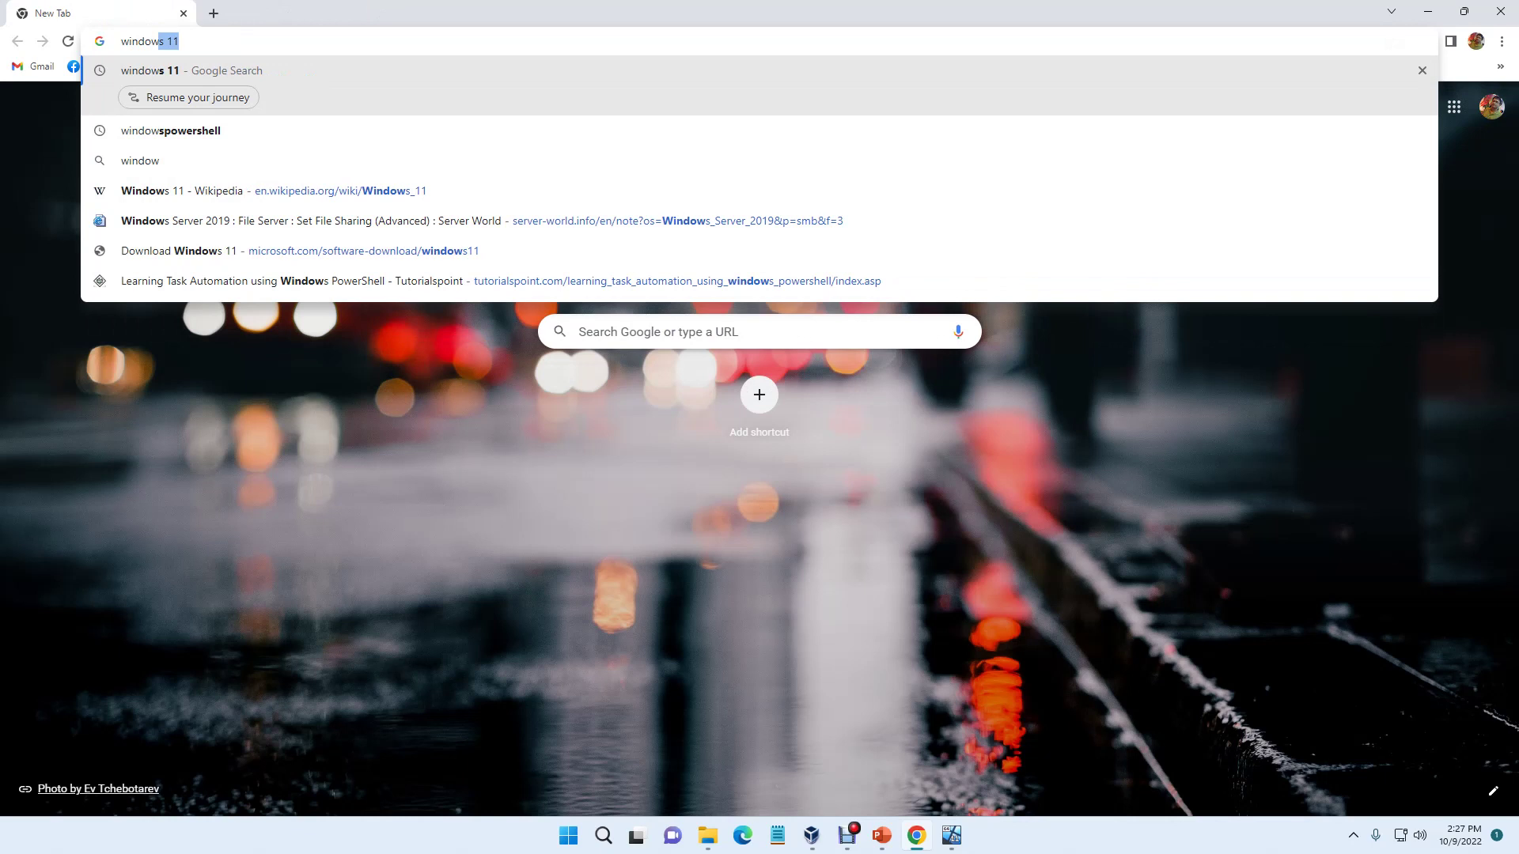
{"action": "type", "text": "s 11"}
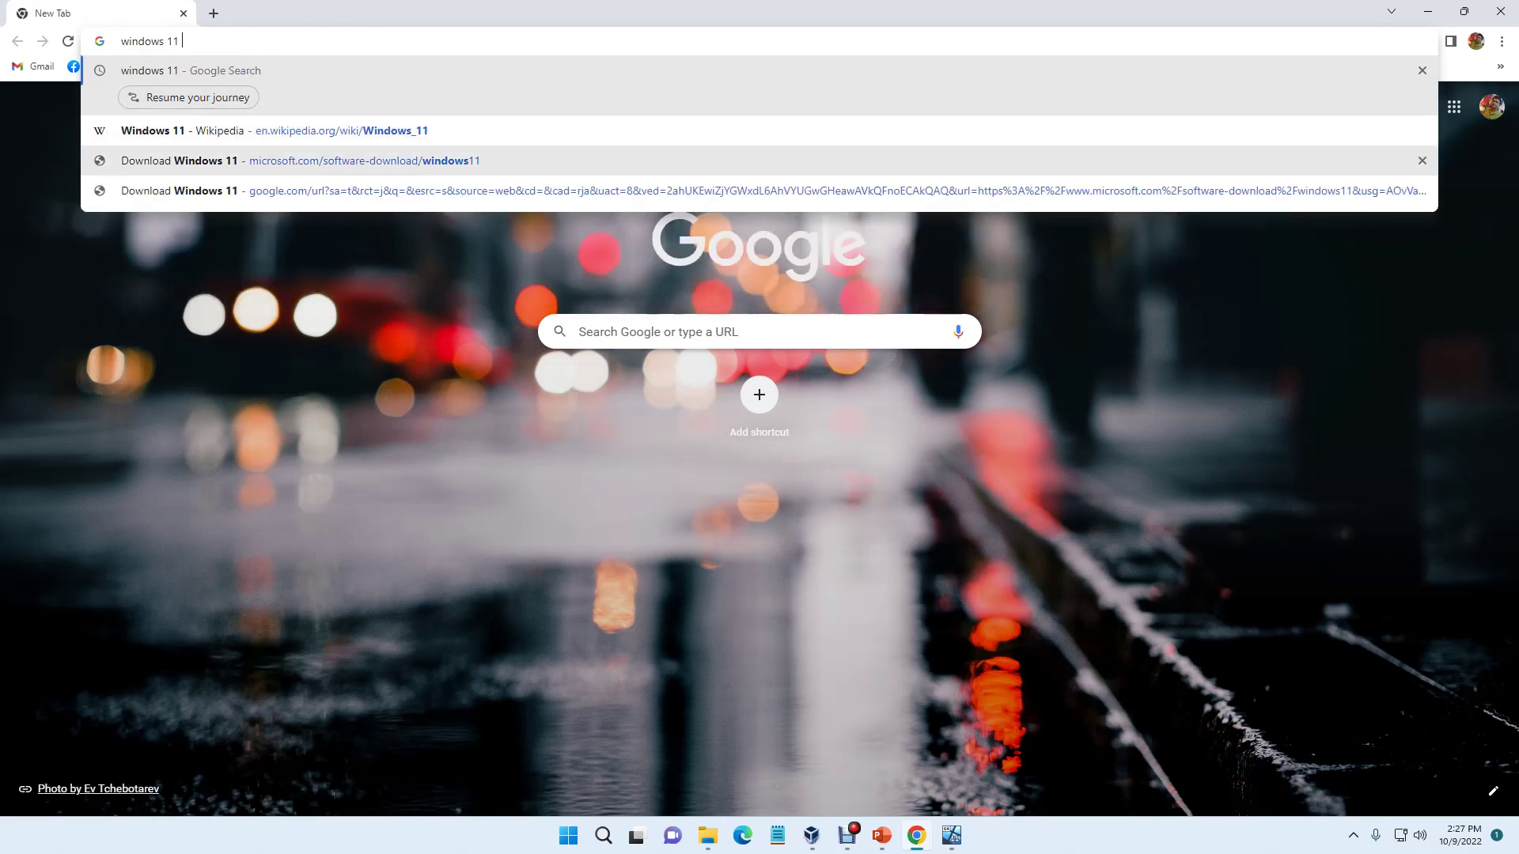
{"action": "left_click", "coordinate": [363, 160]}
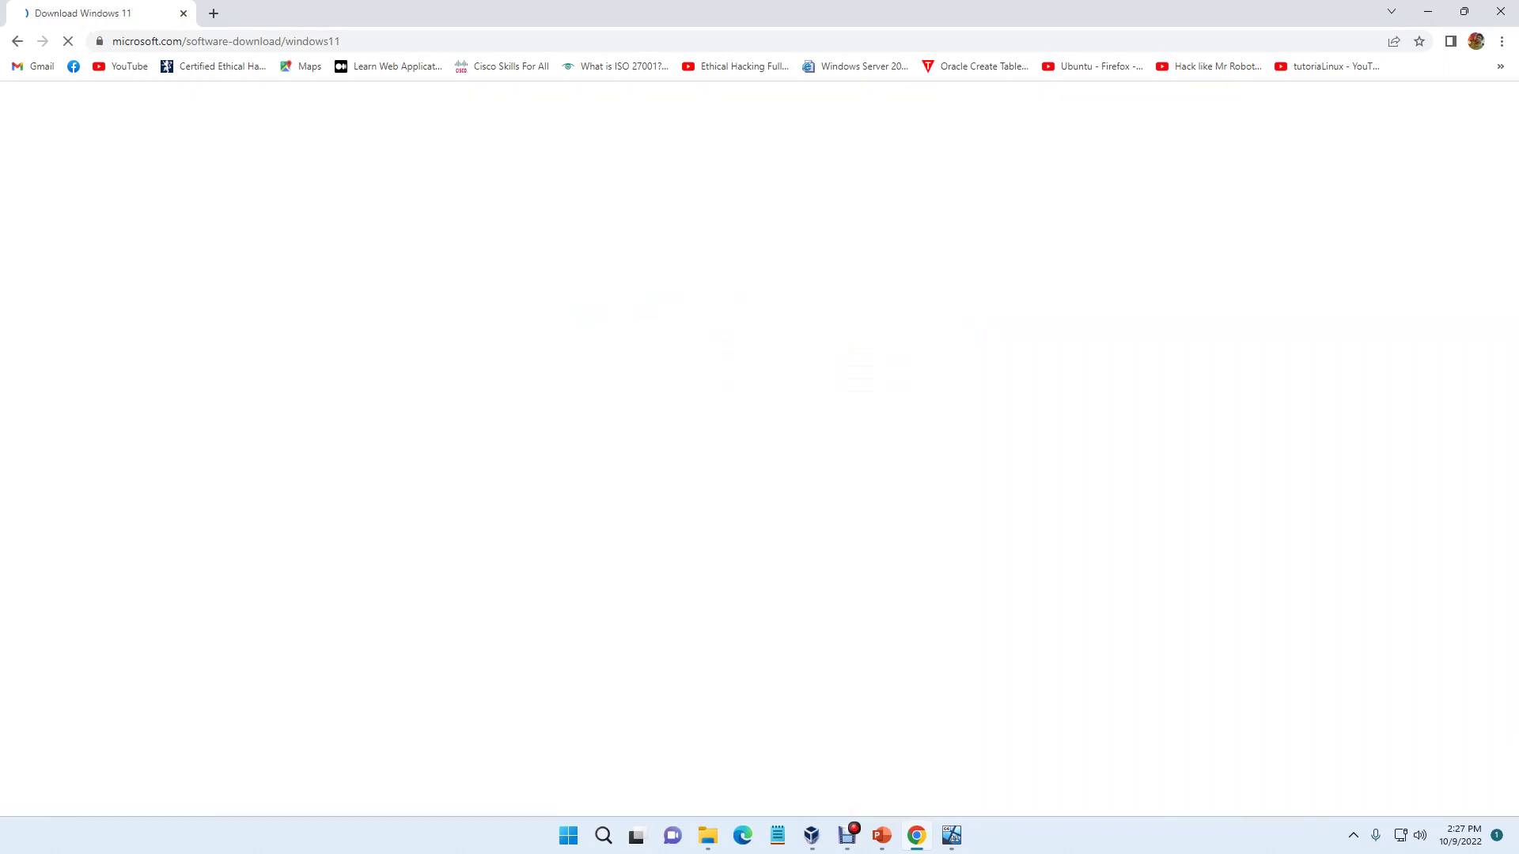
{"action": "scroll", "coordinate": [759, 448], "scroll_direction": "down", "scroll_amount": 5}
{"action": "scroll", "coordinate": [759, 448], "scroll_direction": "down", "scroll_amount": 2}
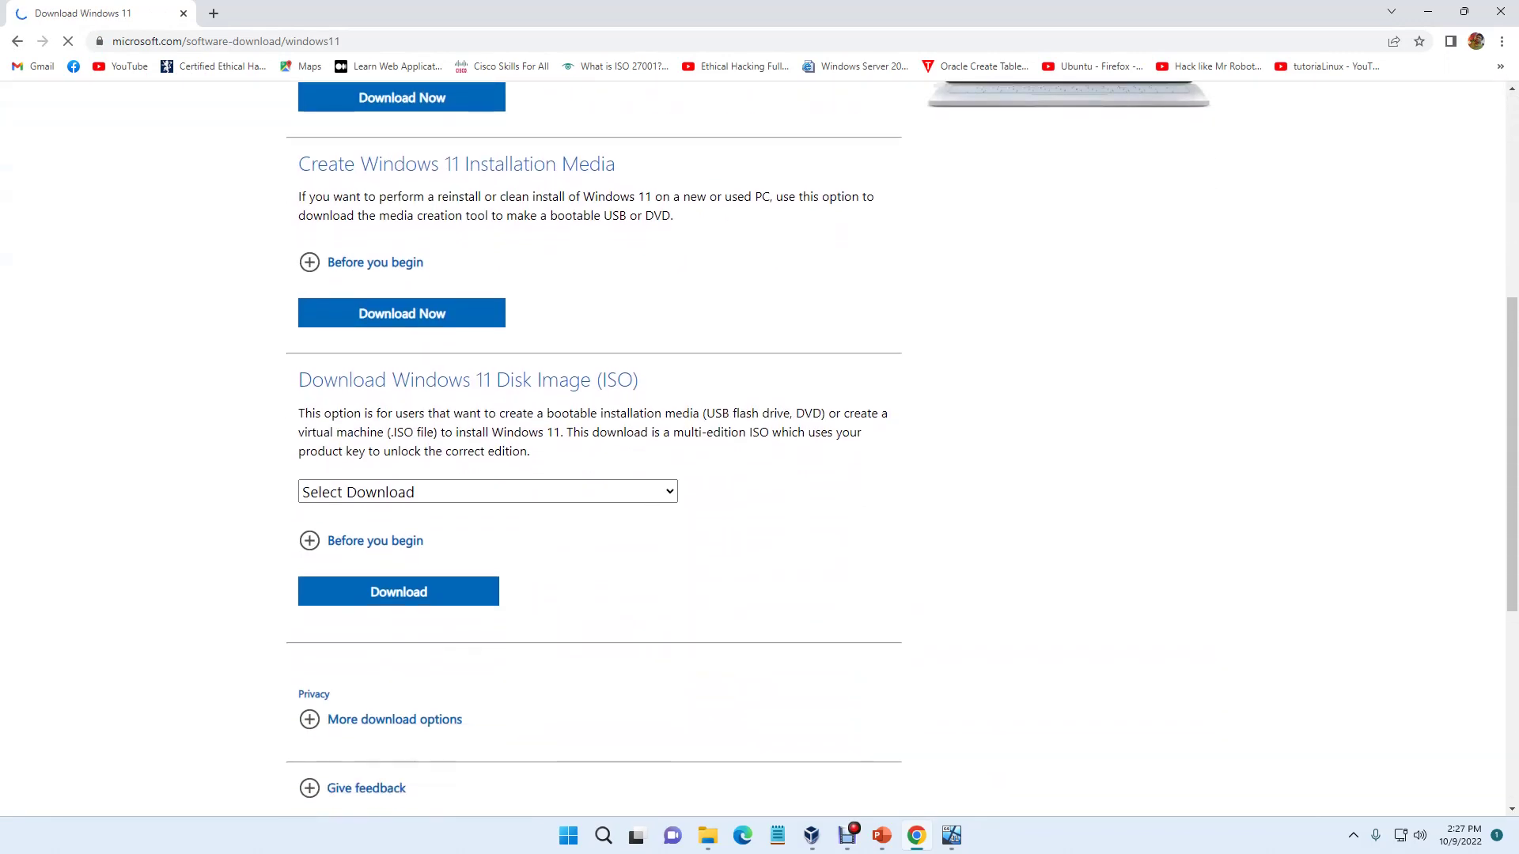
{"action": "left_click_drag", "start_coordinate": [299, 378], "coordinate": [638, 380]}
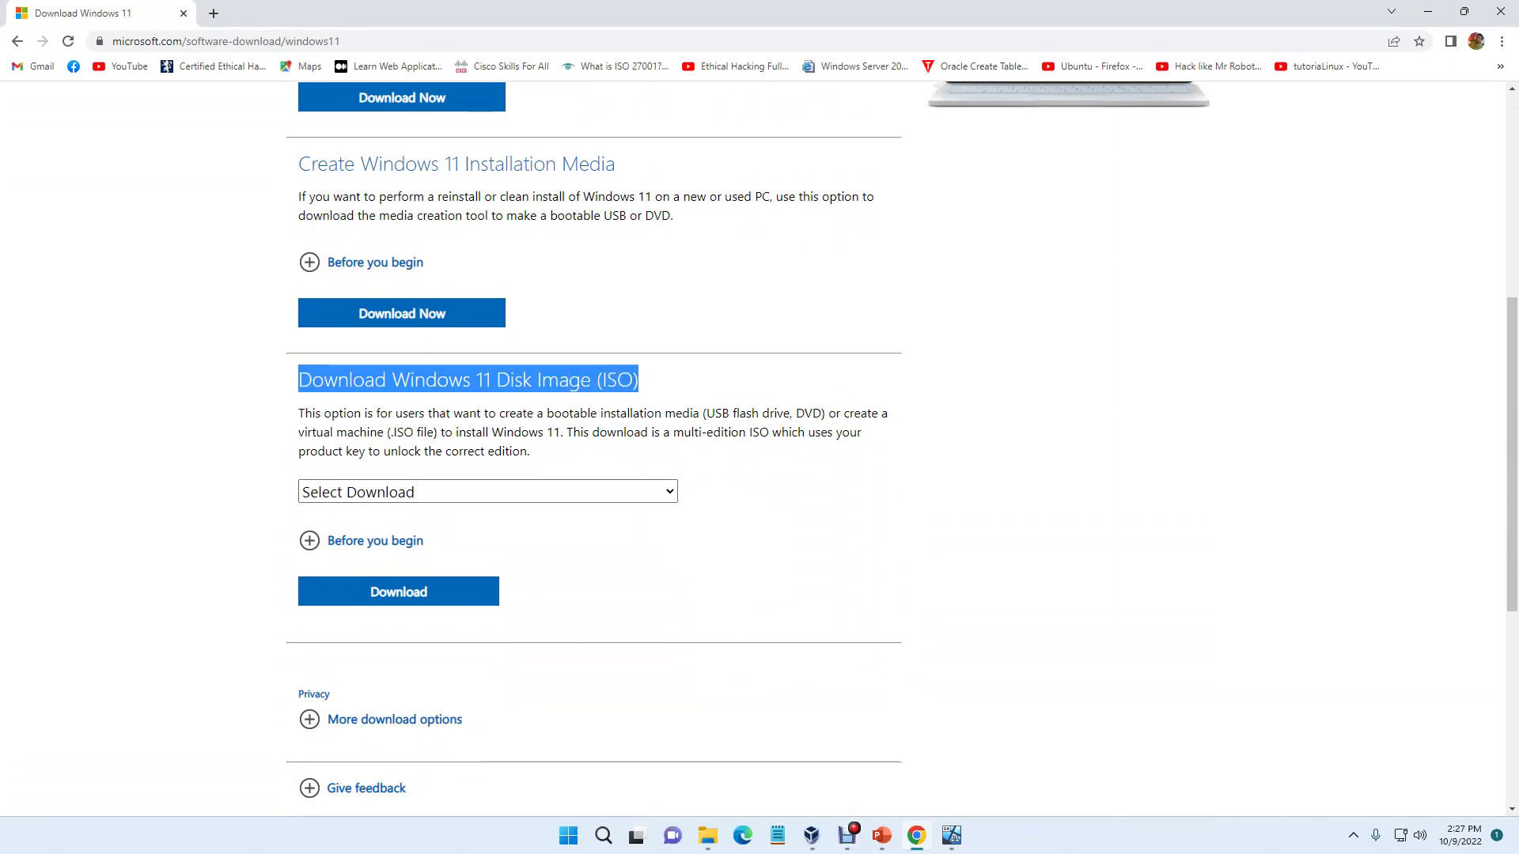
{"action": "left_click_drag", "start_coordinate": [299, 379], "coordinate": [639, 380]}
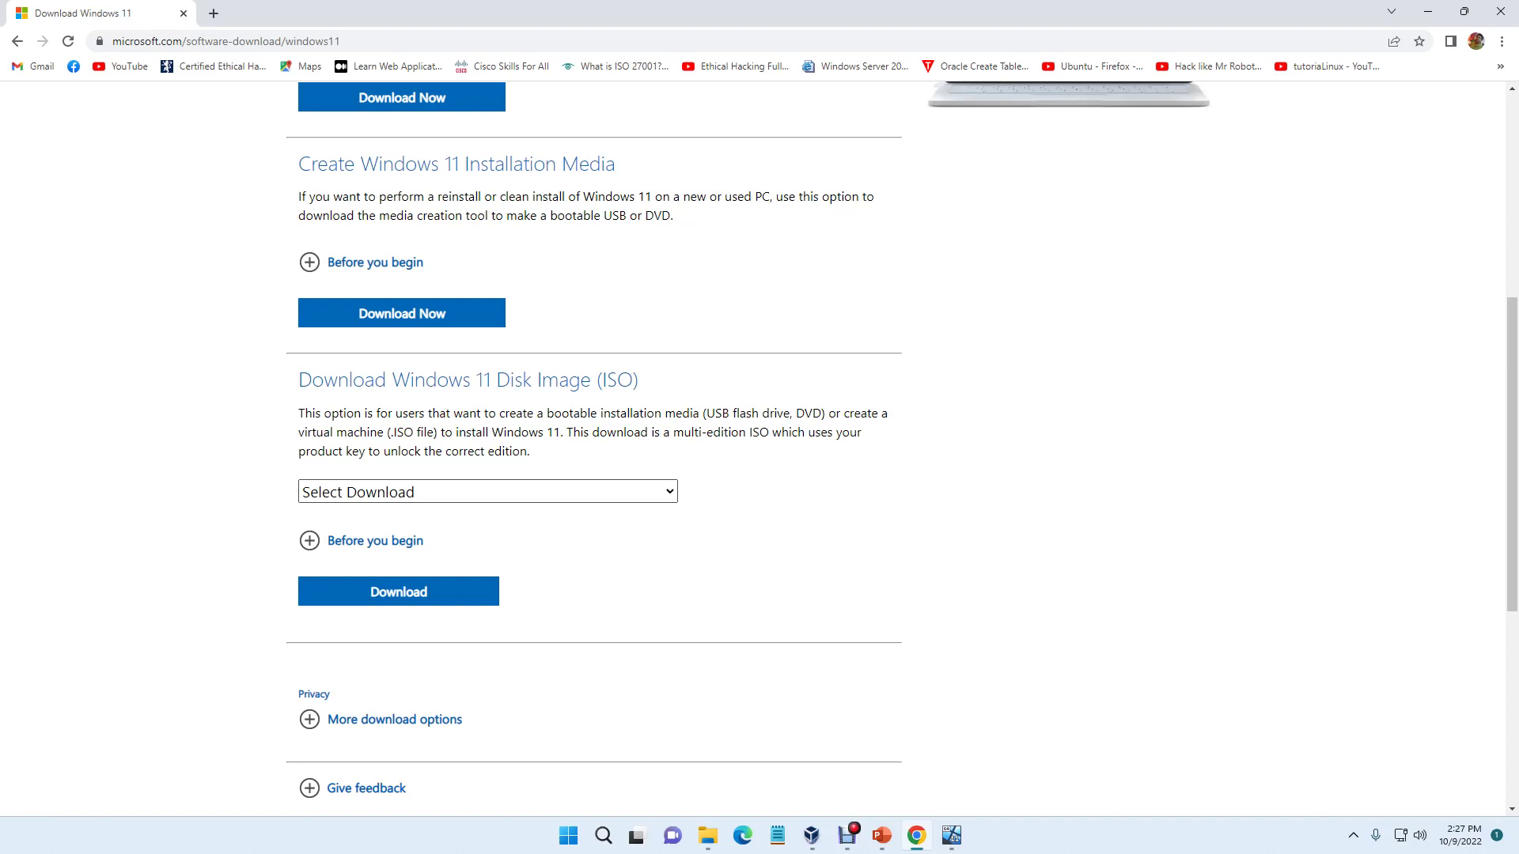
Step: Select Windows 11 (multi-edition ISO) and submit the download request
{"action": "key", "text": "alt+Down"}
{"action": "key", "text": "Escape"}
{"action": "key", "text": "alt+Down"}
{"action": "key", "text": "Down"}
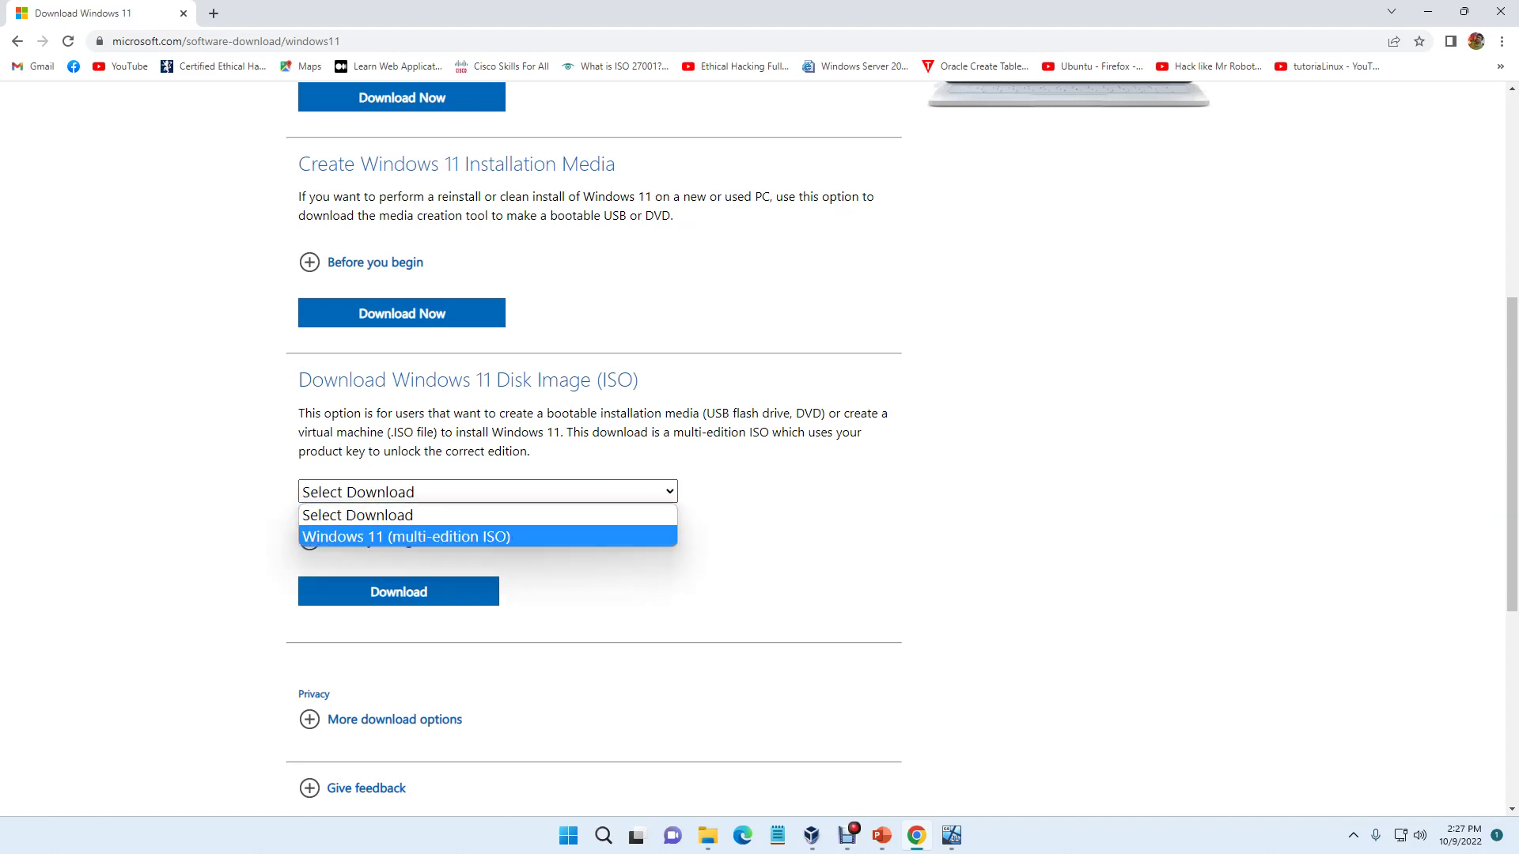
{"action": "key", "text": "Return"}
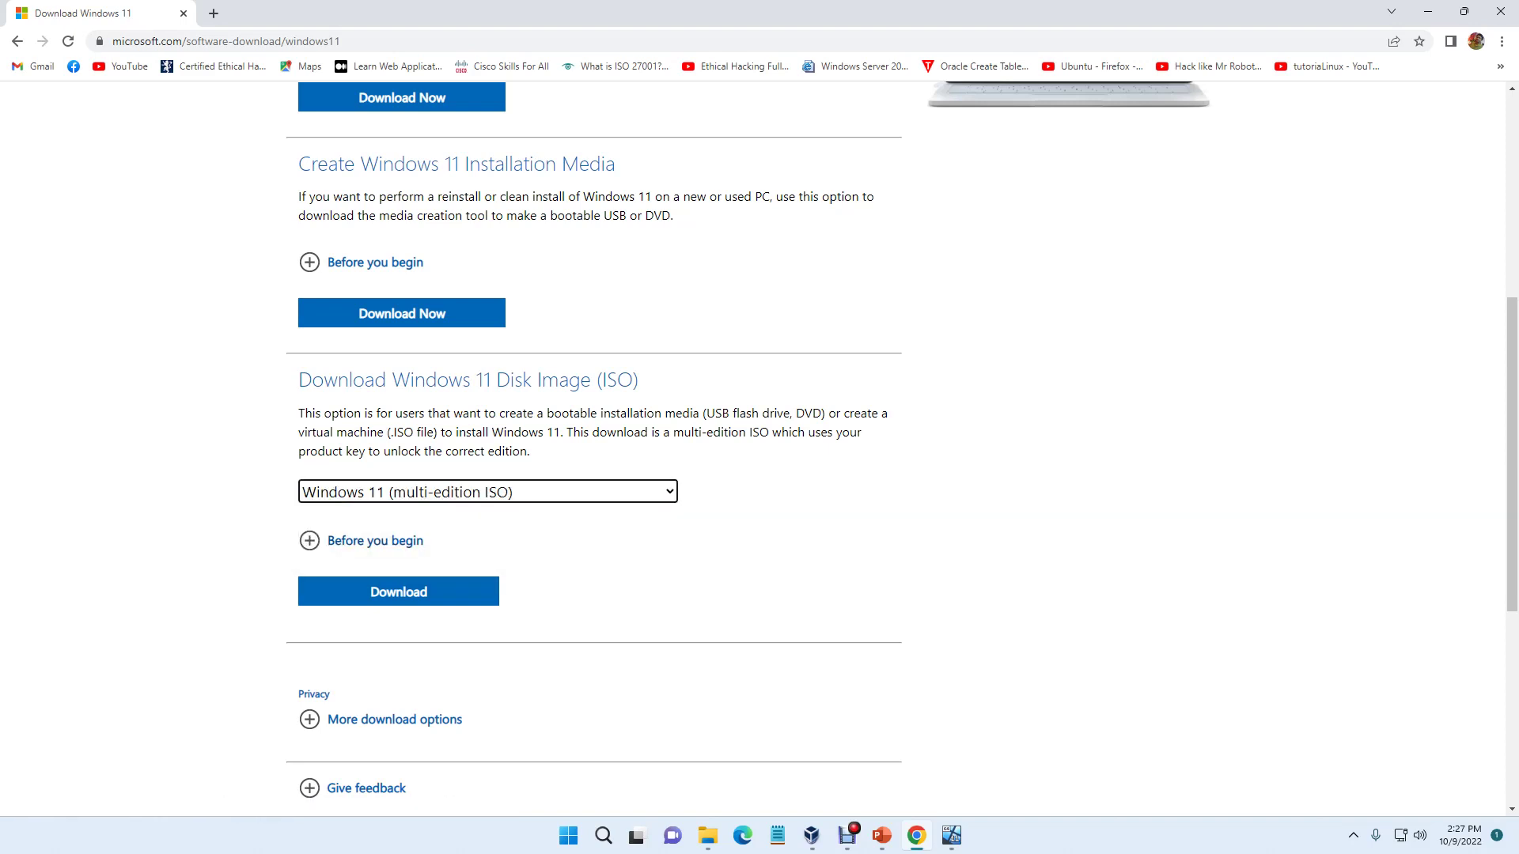
{"action": "key", "text": "Tab"}
{"action": "key", "text": "Tab"}
{"action": "key", "text": "Return"}
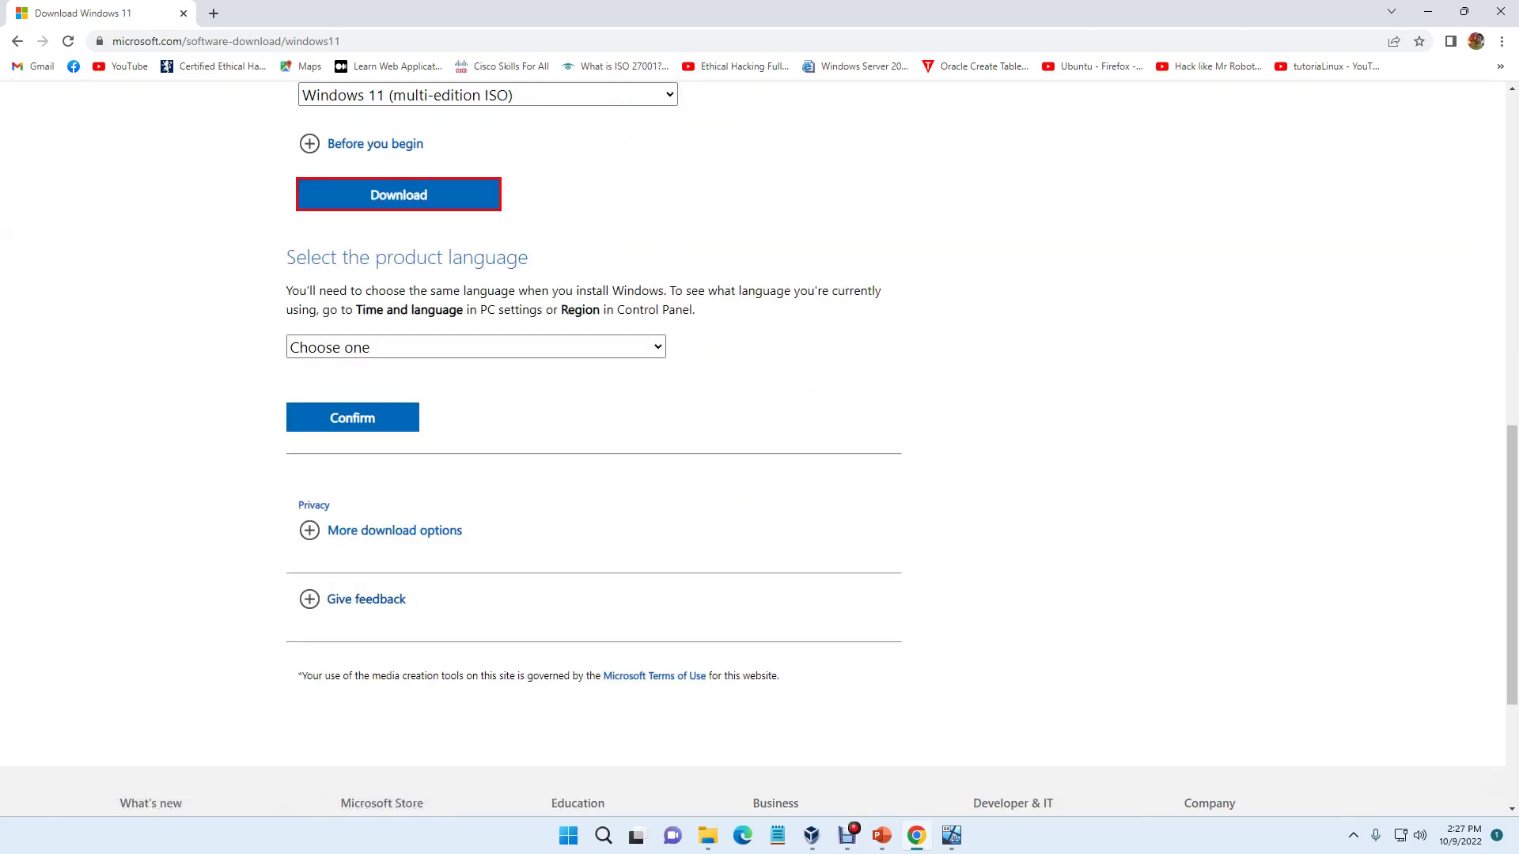
Step: Choose English (United States) as the product language
{"action": "key", "text": "Tab"}
{"action": "key", "text": "alt+Down"}
{"action": "key", "text": "Down"}
{"action": "key", "text": "Down"}
{"action": "key", "text": "Down"}
{"action": "key", "text": "Down"}
{"action": "key", "text": "Down"}
{"action": "key", "text": "Down"}
{"action": "key", "text": "Down"}
{"action": "key", "text": "Down"}
{"action": "key", "text": "Down"}
{"action": "key", "text": "Down"}
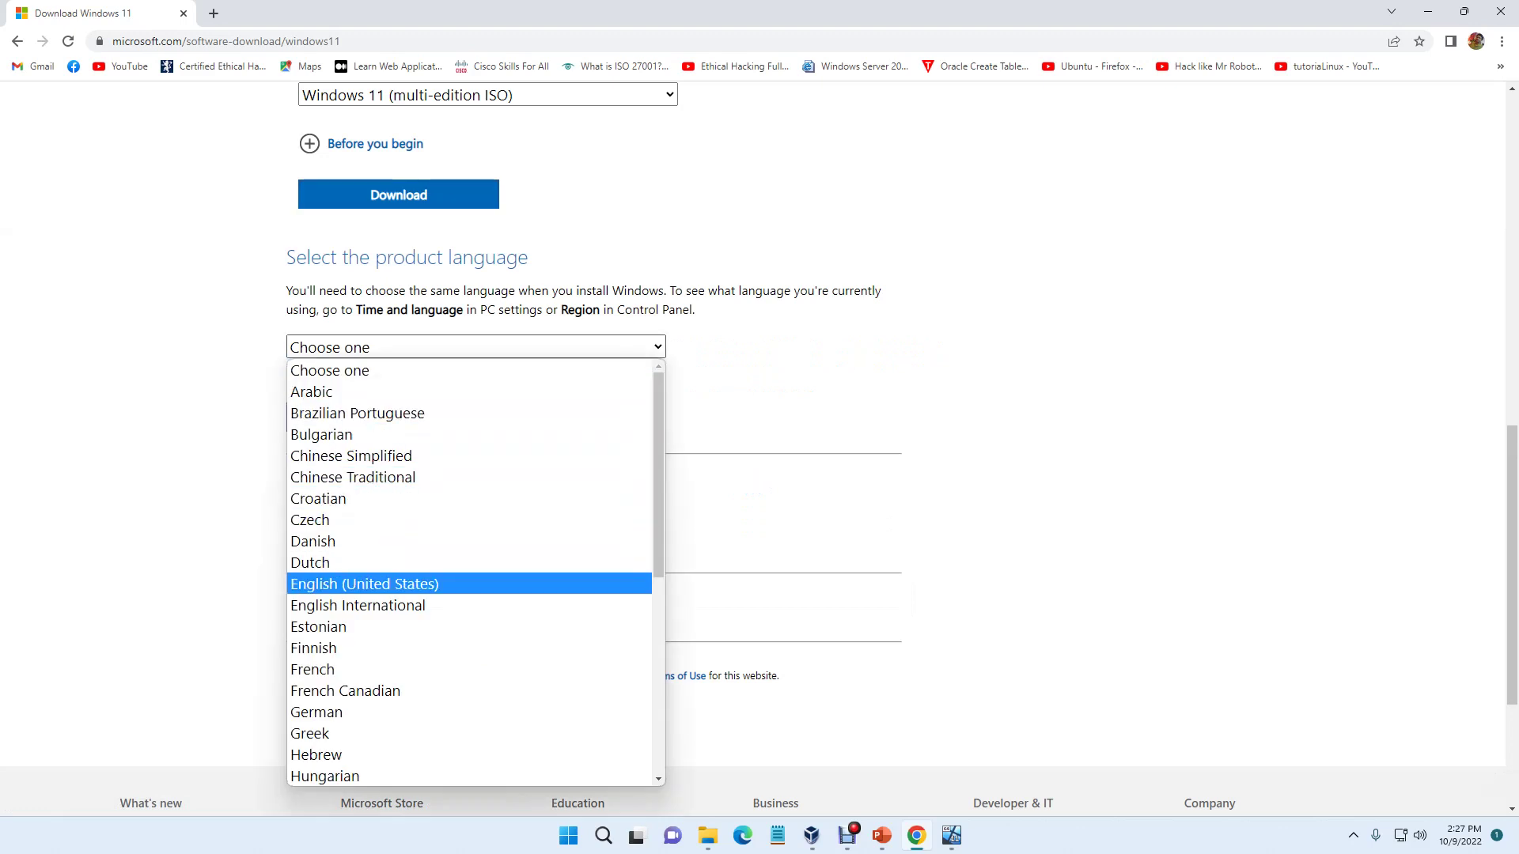
{"action": "key", "text": "Return"}
{"action": "key", "text": "Tab"}
{"action": "key", "text": "shift+Tab"}
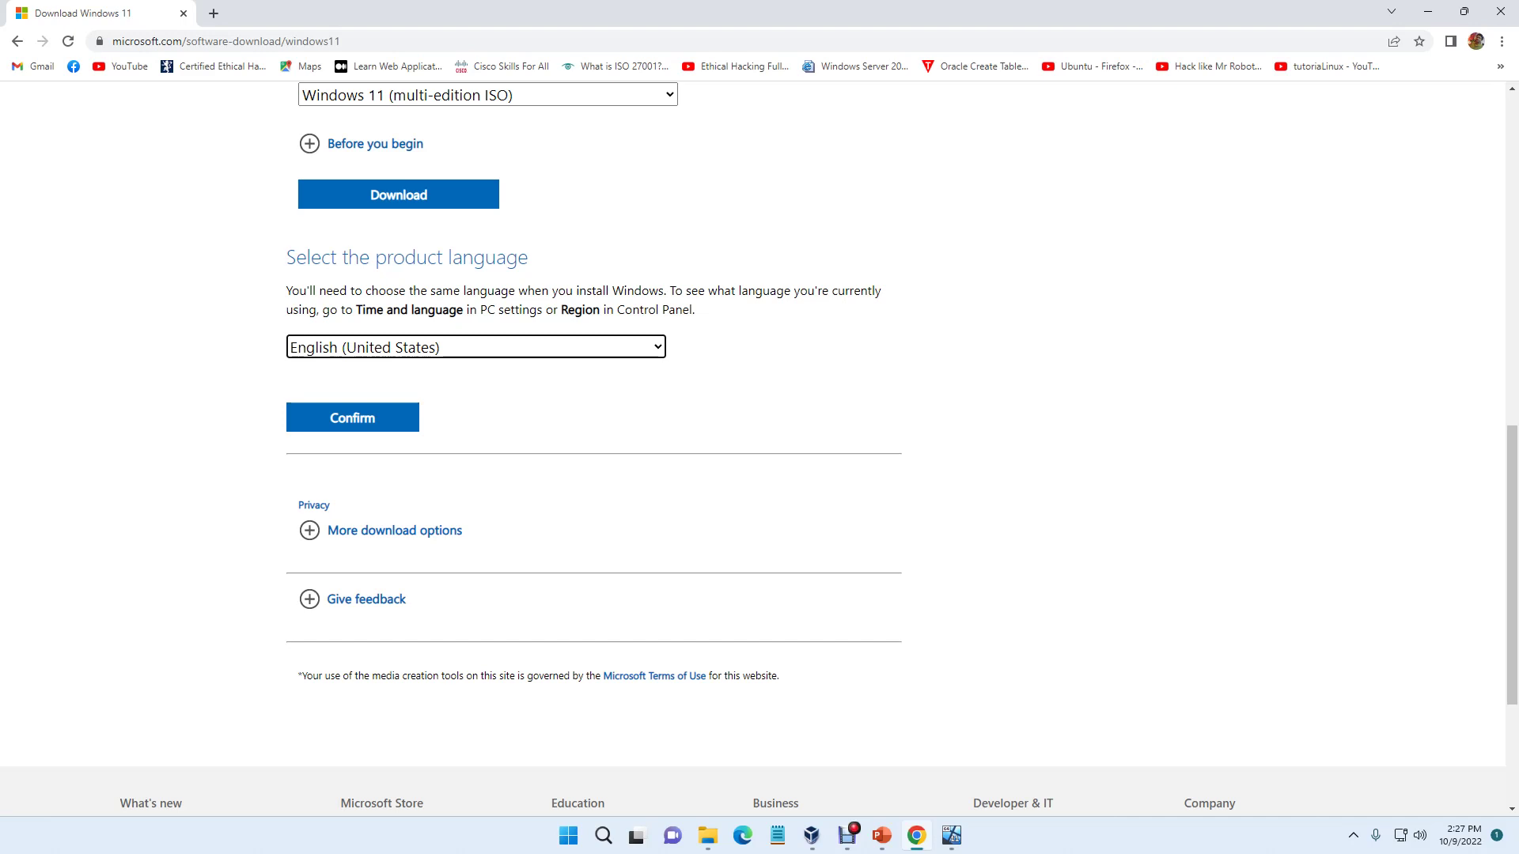
Step: Paste the download page's URL into a new Notepad window
{"action": "key", "text": "ctrl+l"}
{"action": "key", "text": "ctrl+c"}
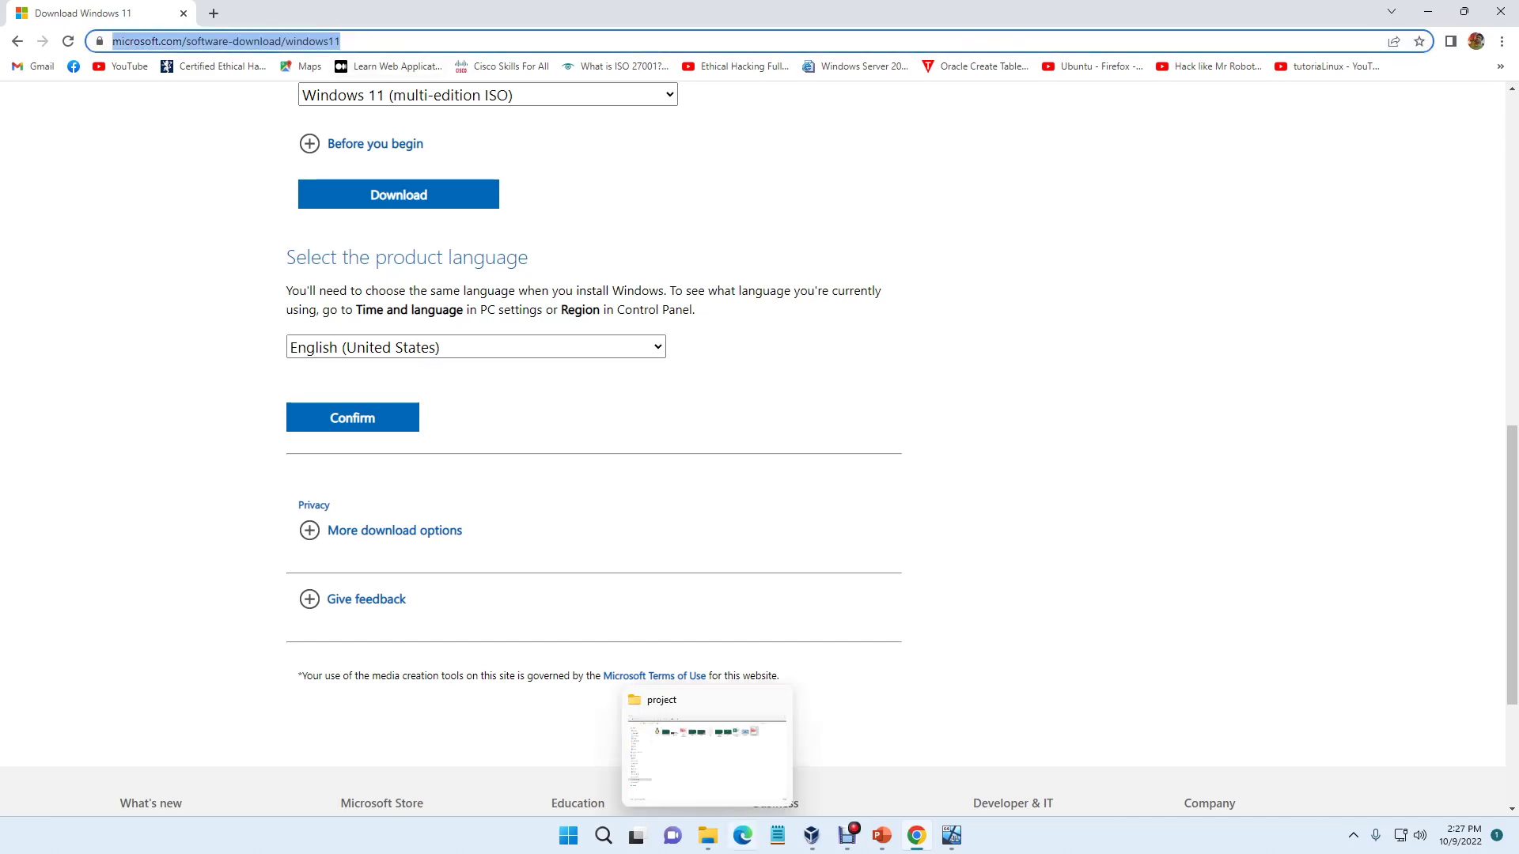
{"action": "left_click", "coordinate": [777, 835]}
{"action": "key", "text": "ctrl+v"}
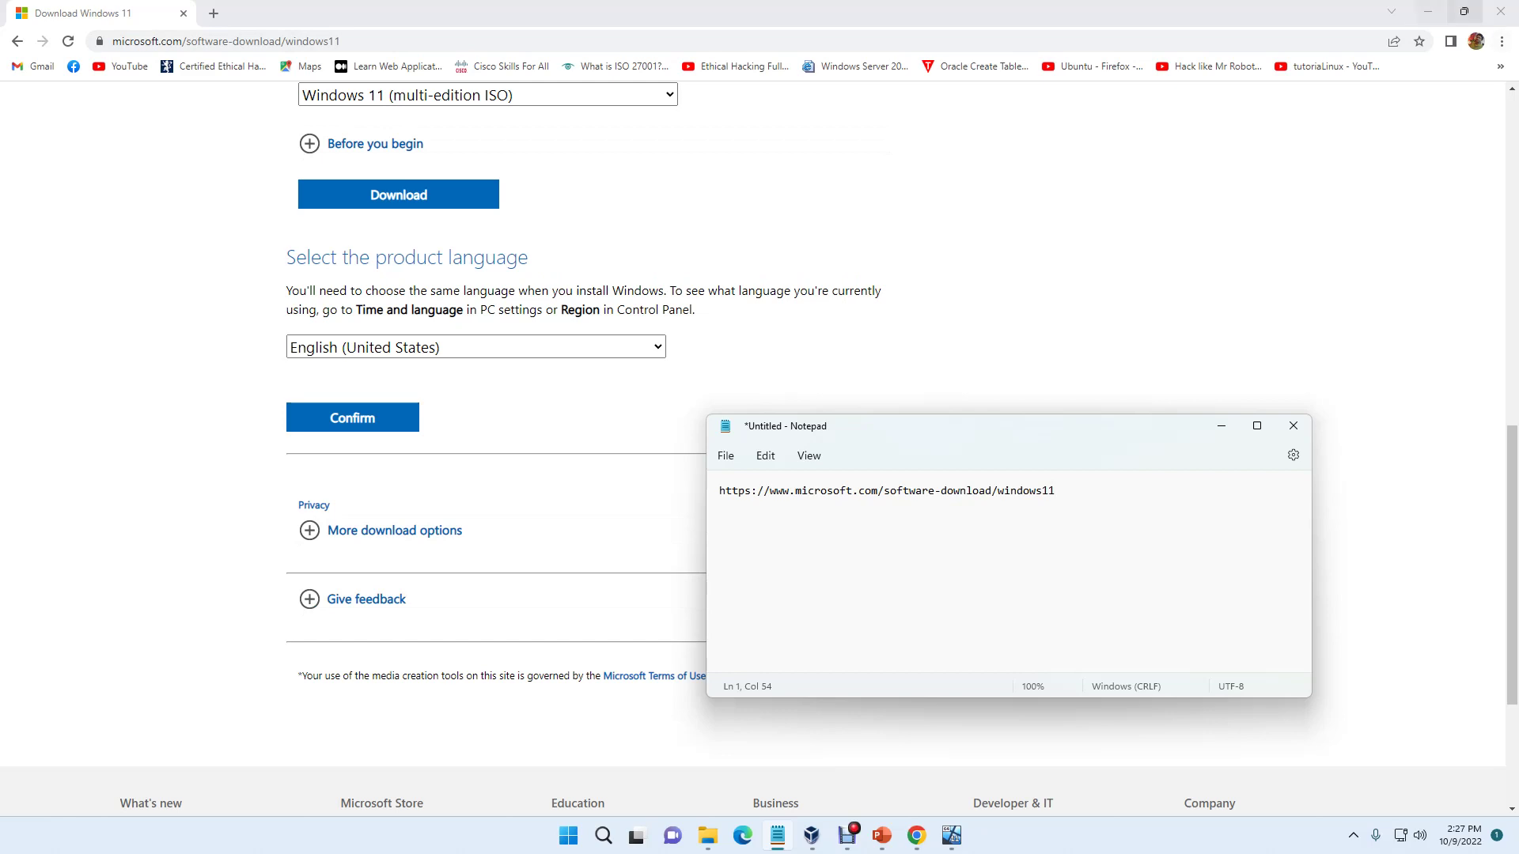
Step: Close Chrome, minimize Notepad, and start the VM from the Win11_22H2_English_x64v1.iso image
{"action": "left_click", "coordinate": [1501, 11]}
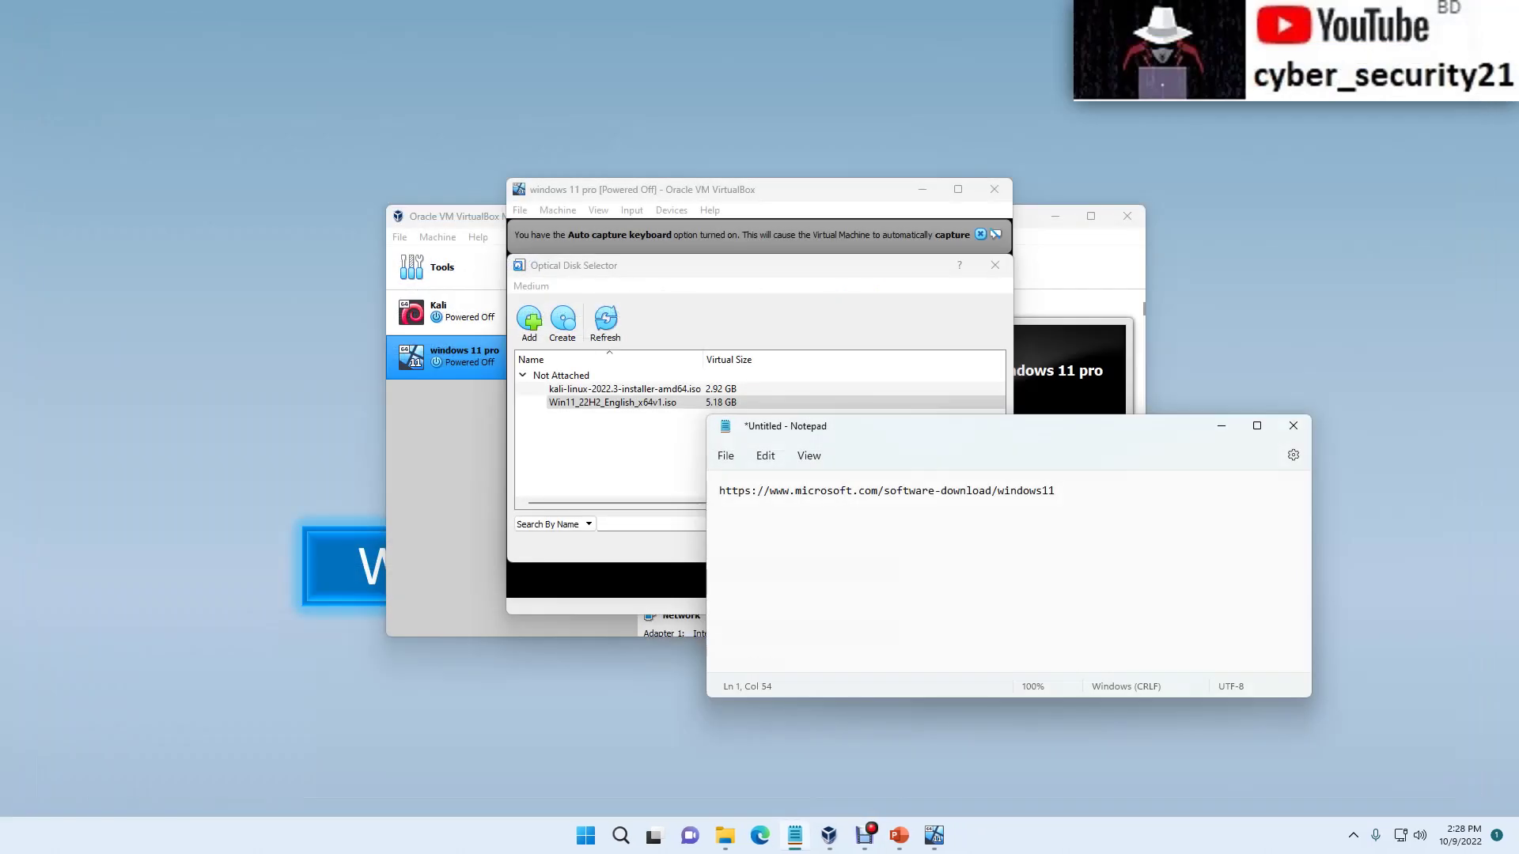
{"action": "left_click", "coordinate": [1222, 426]}
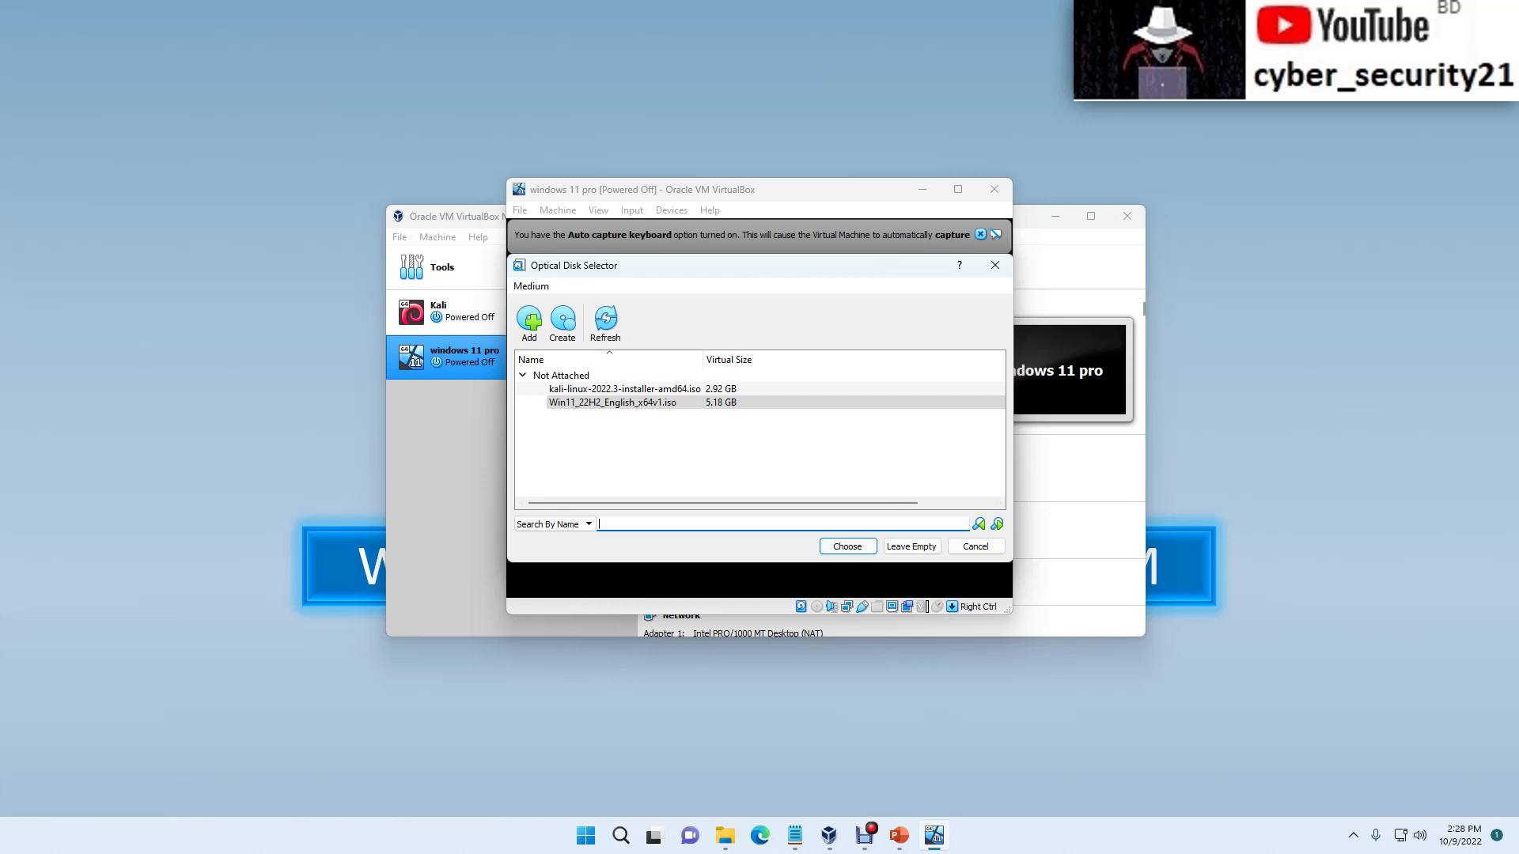
{"action": "left_click", "coordinate": [847, 546]}
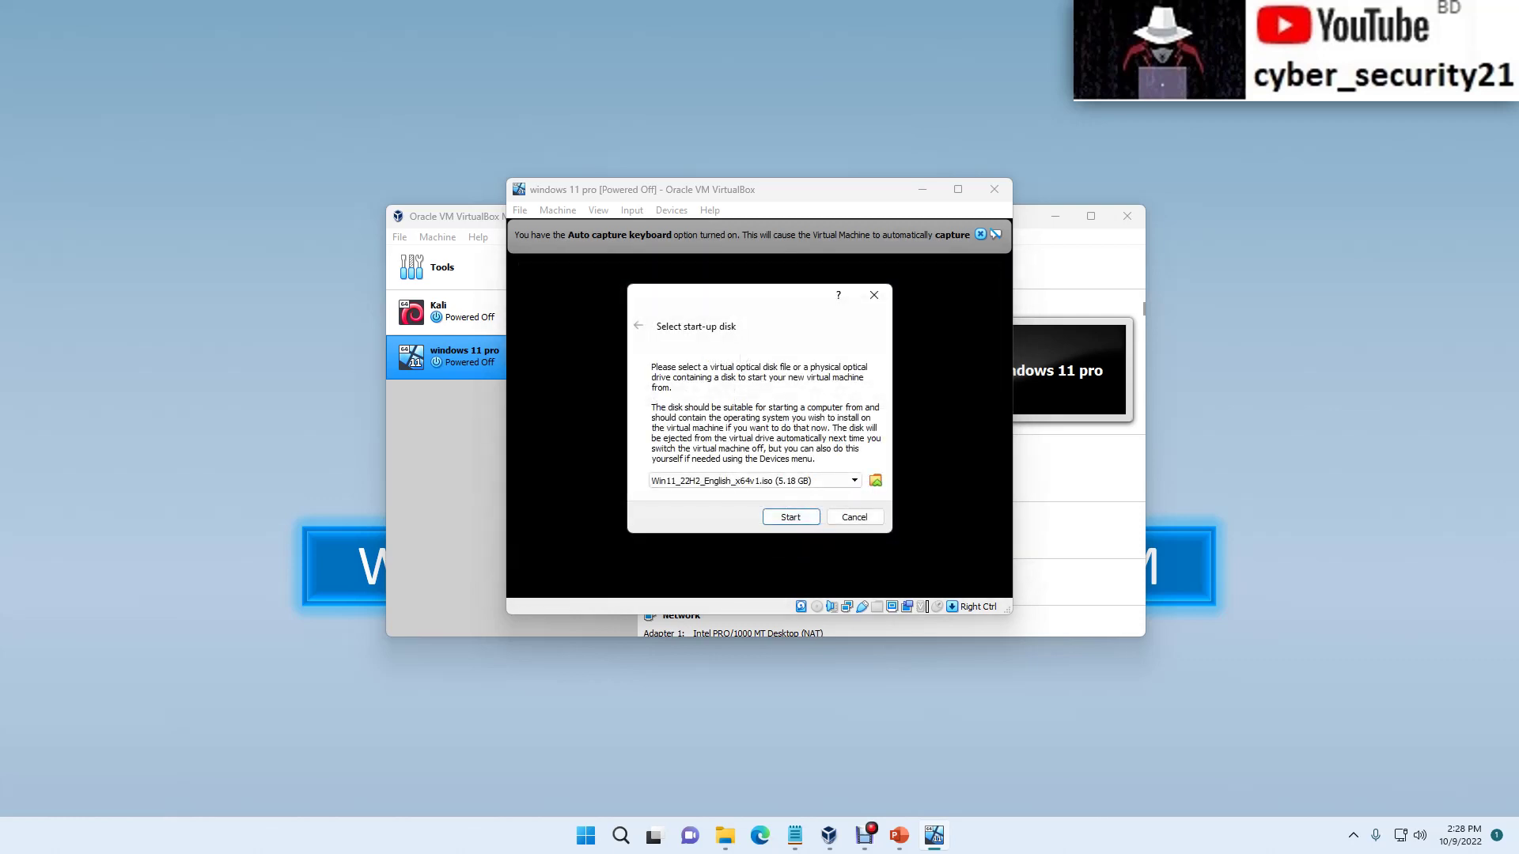
{"action": "left_click", "coordinate": [790, 517]}
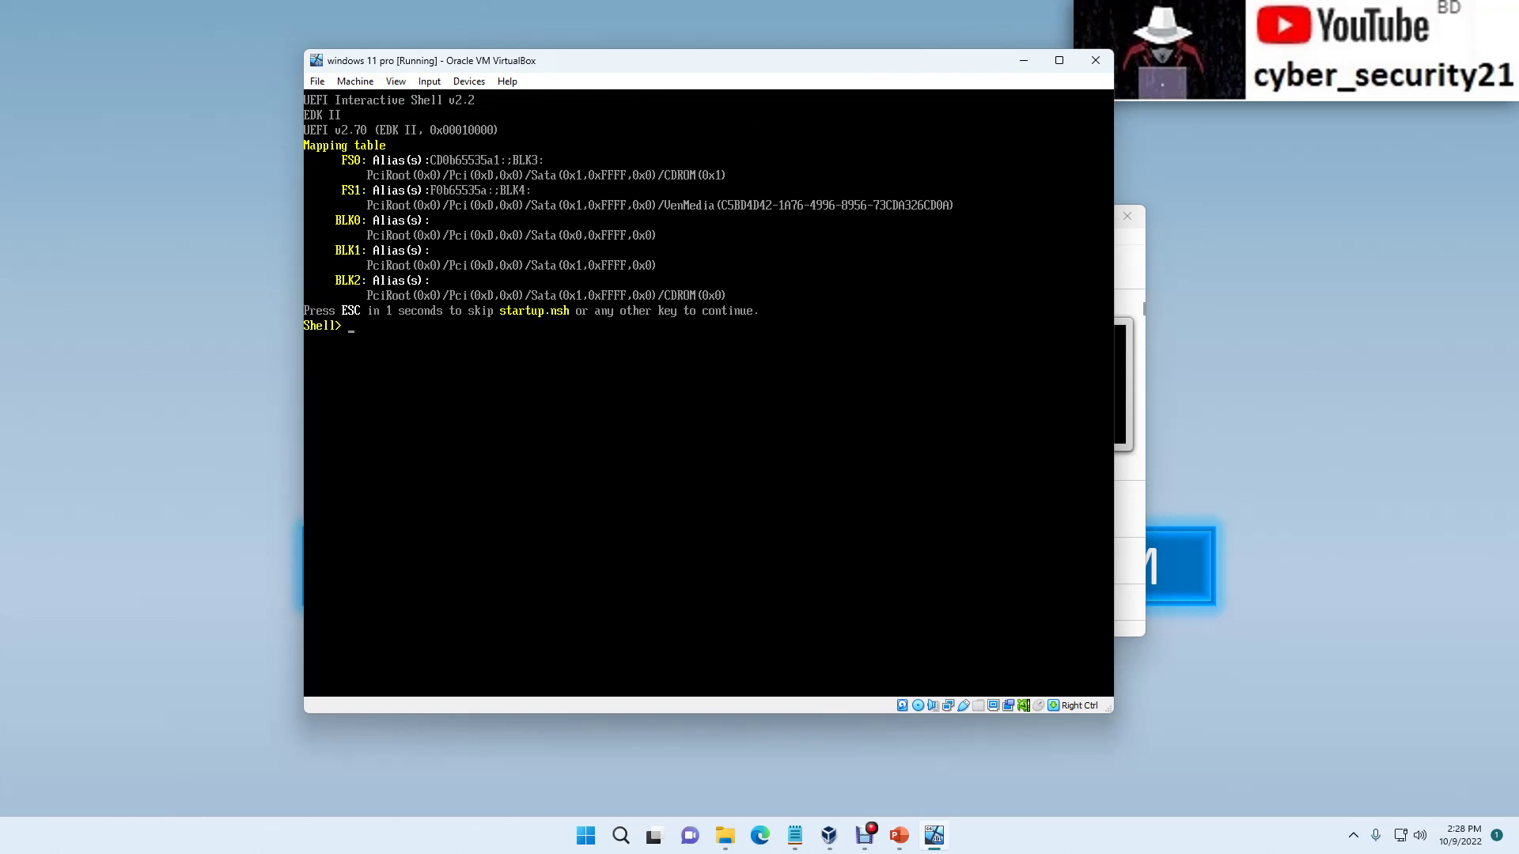
Step: Exit the UEFI shell, choose Continue in the firmware menu, and boot from the Windows 11 DVD
{"action": "type", "text": "exit"}
{"action": "key", "text": "Return"}
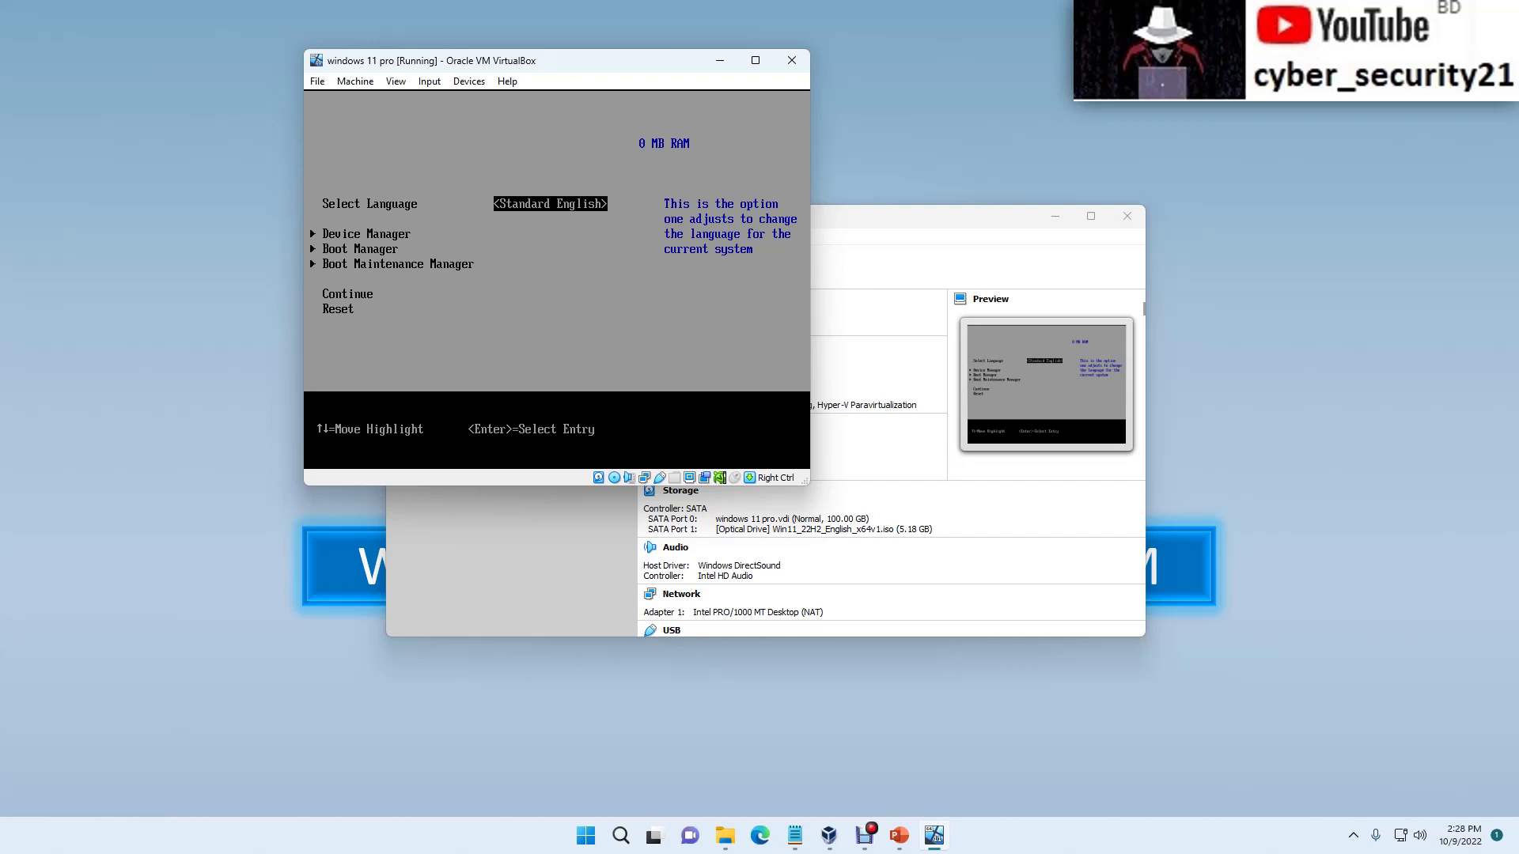
{"action": "key", "text": "Down"}
{"action": "key", "text": "Down"}
{"action": "key", "text": "Down"}
{"action": "key", "text": "Down"}
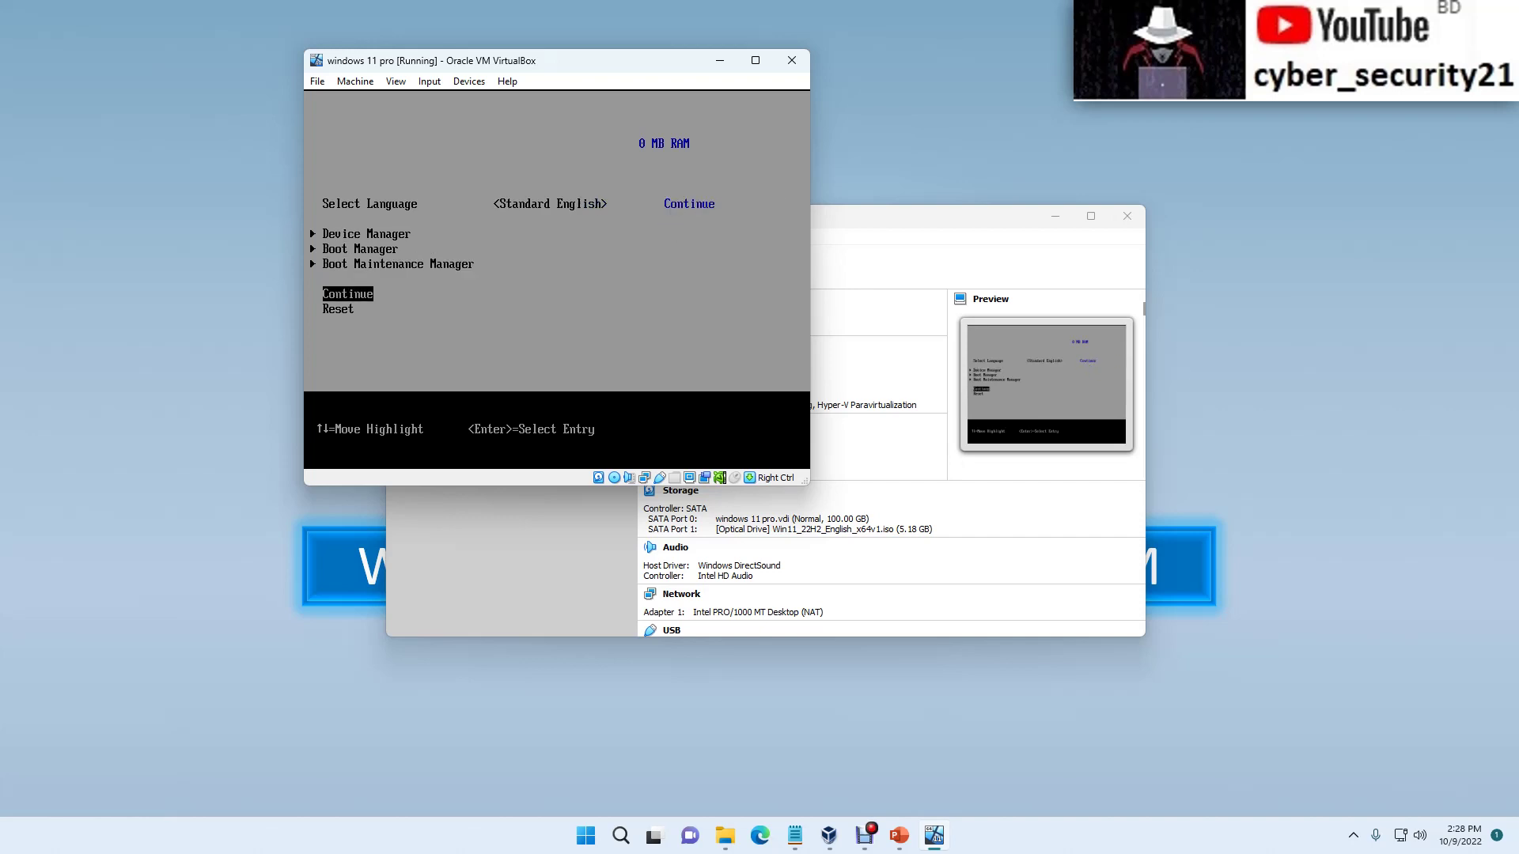
{"action": "key", "text": "Return"}
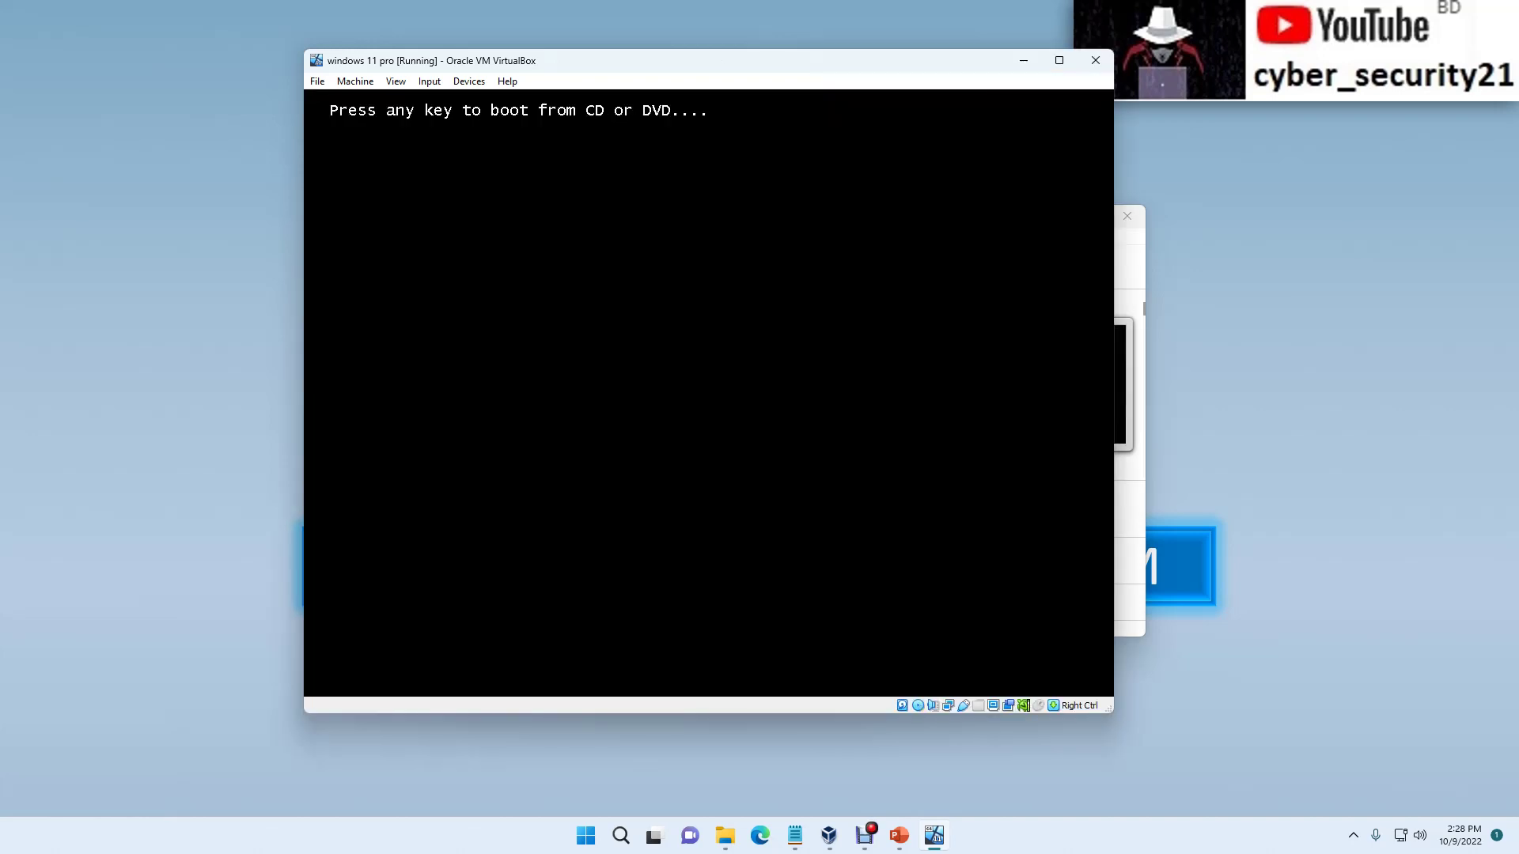
{"action": "key", "text": "Return"}
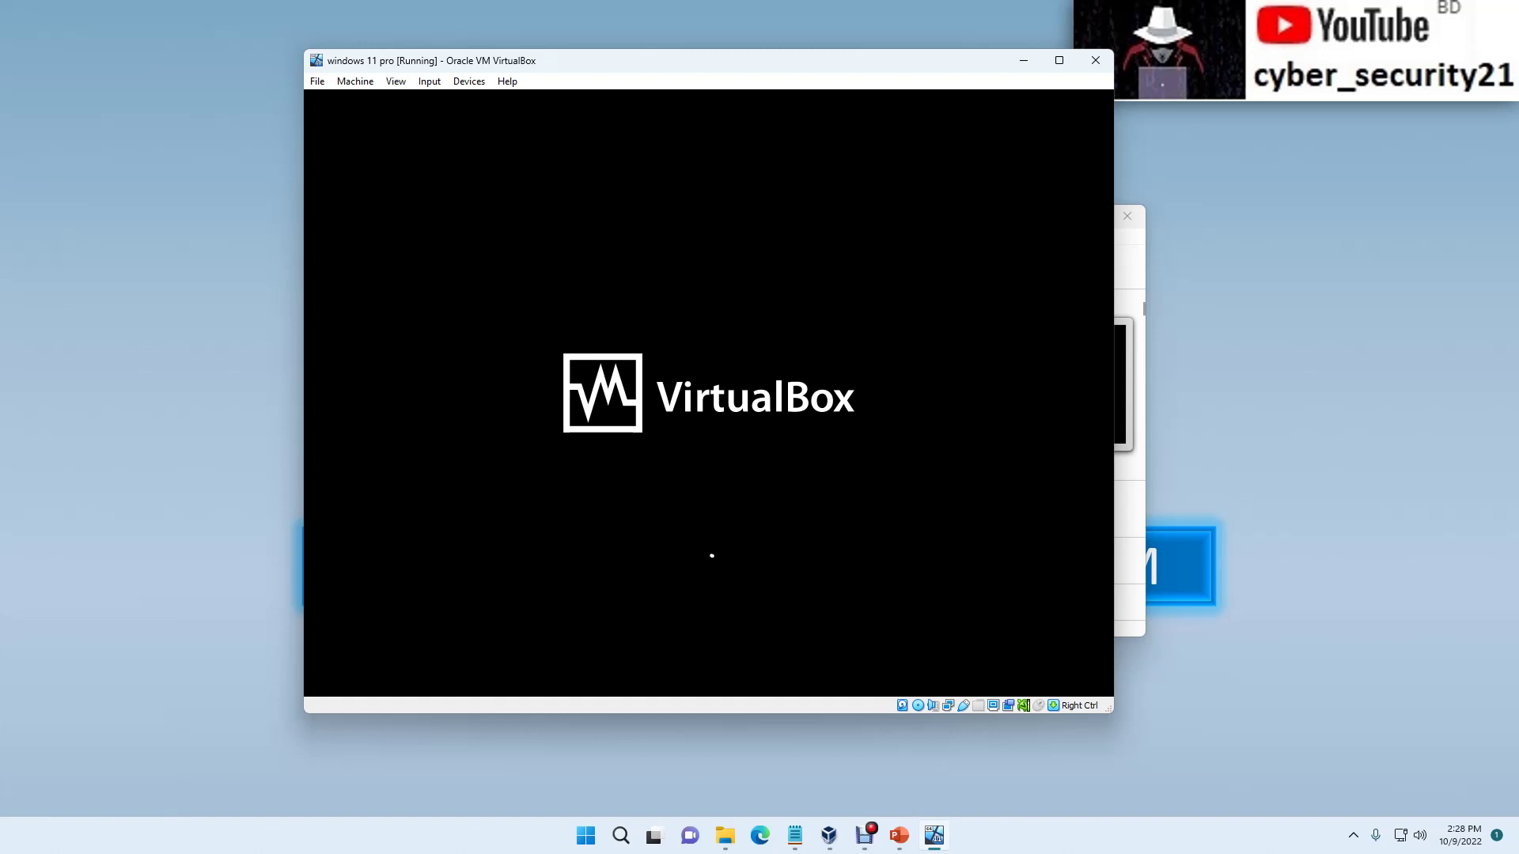
{"action": "left_click_drag", "start_coordinate": [1110, 711], "coordinate": [1151, 758]}
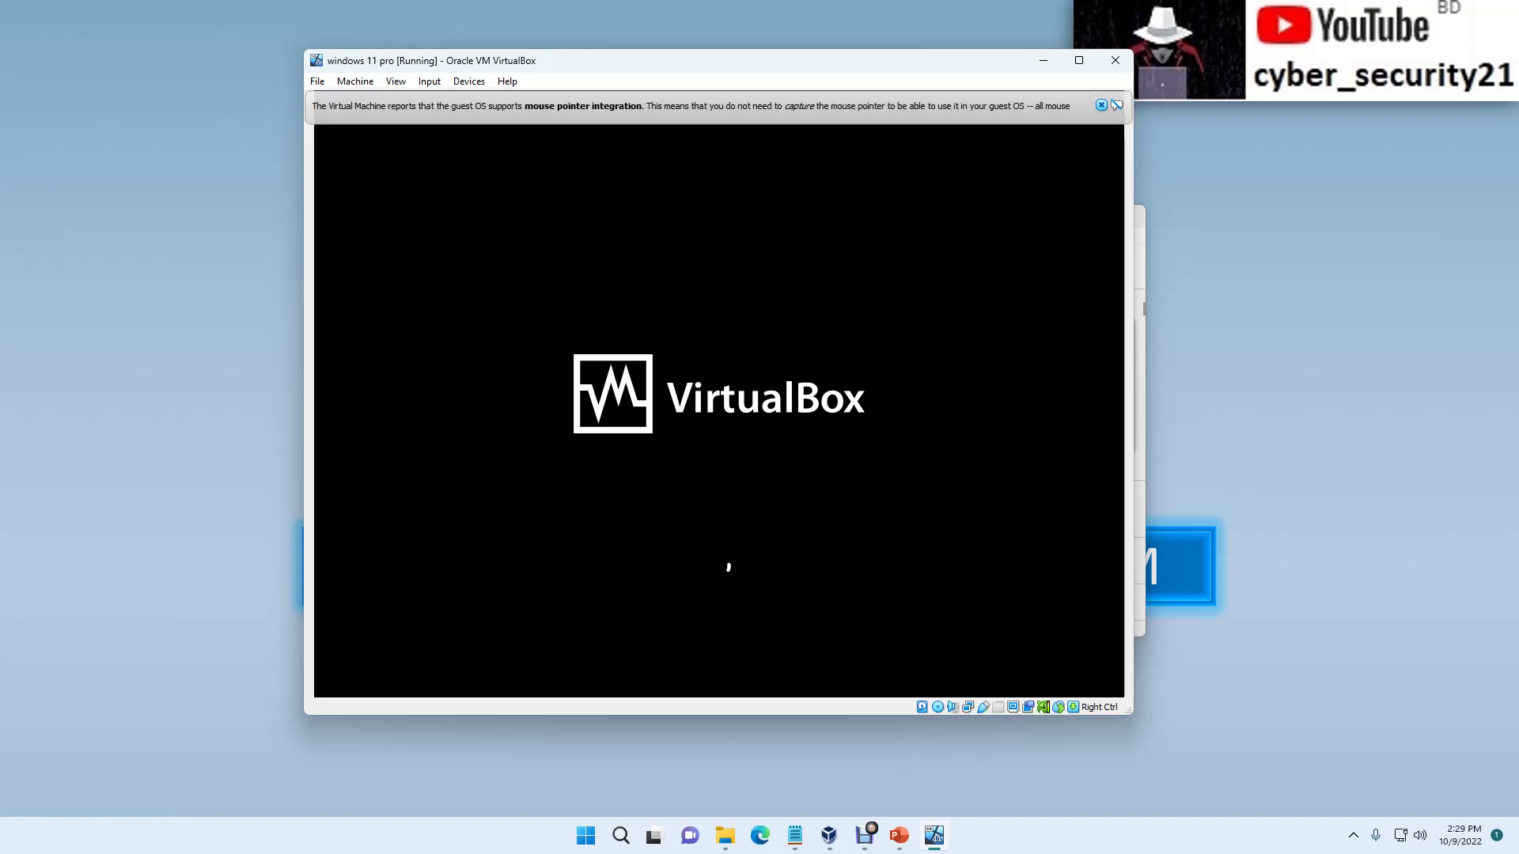
Step: Dismiss the mouse-integration notice and accept English (United States) with US keyboard in Windows Setup
{"action": "left_click", "coordinate": [1100, 106]}
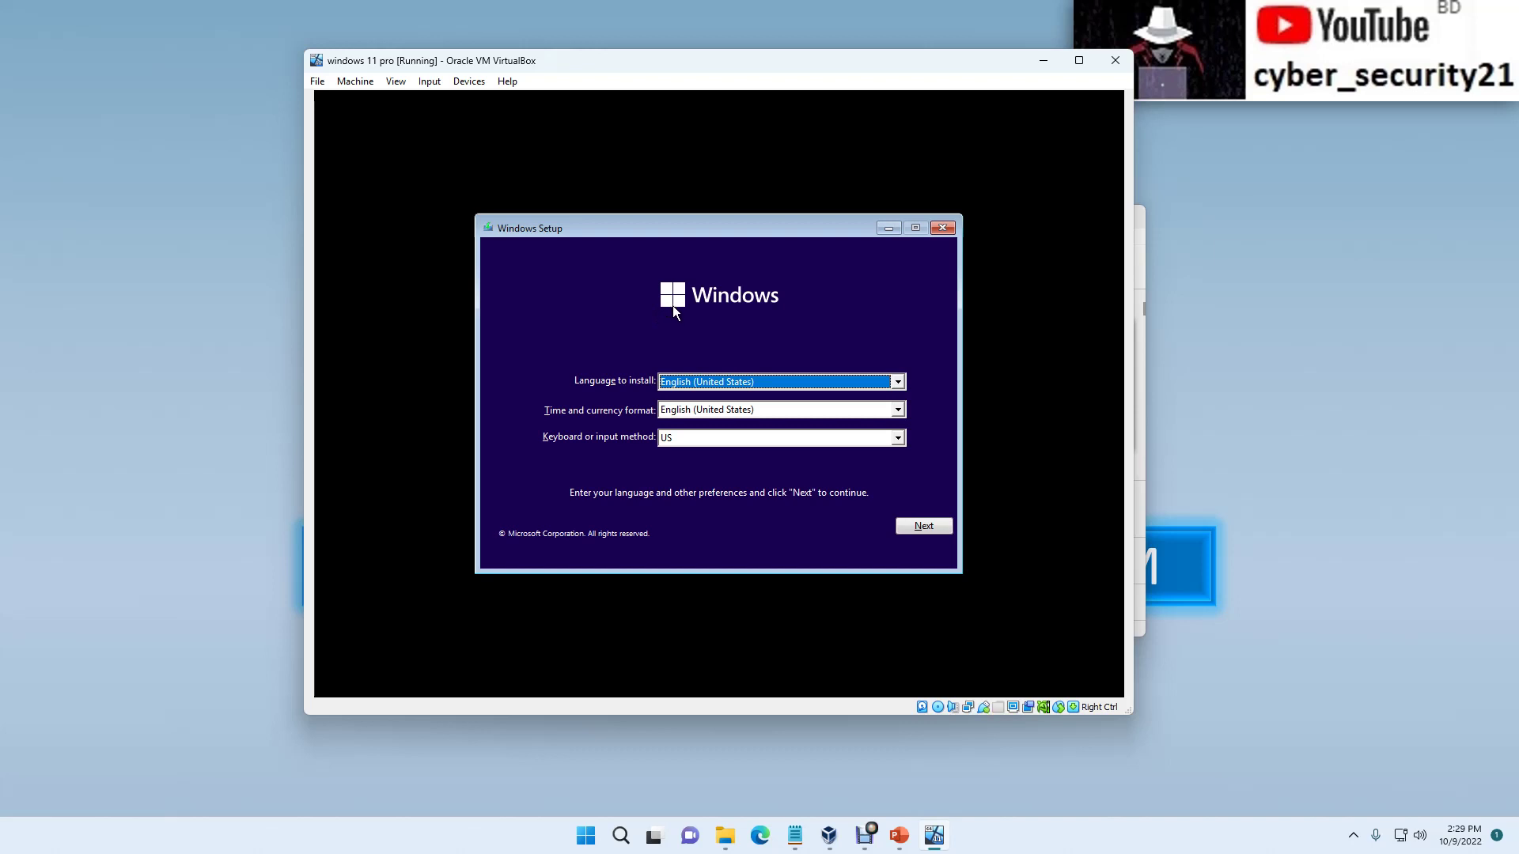
{"action": "left_click", "coordinate": [928, 529]}
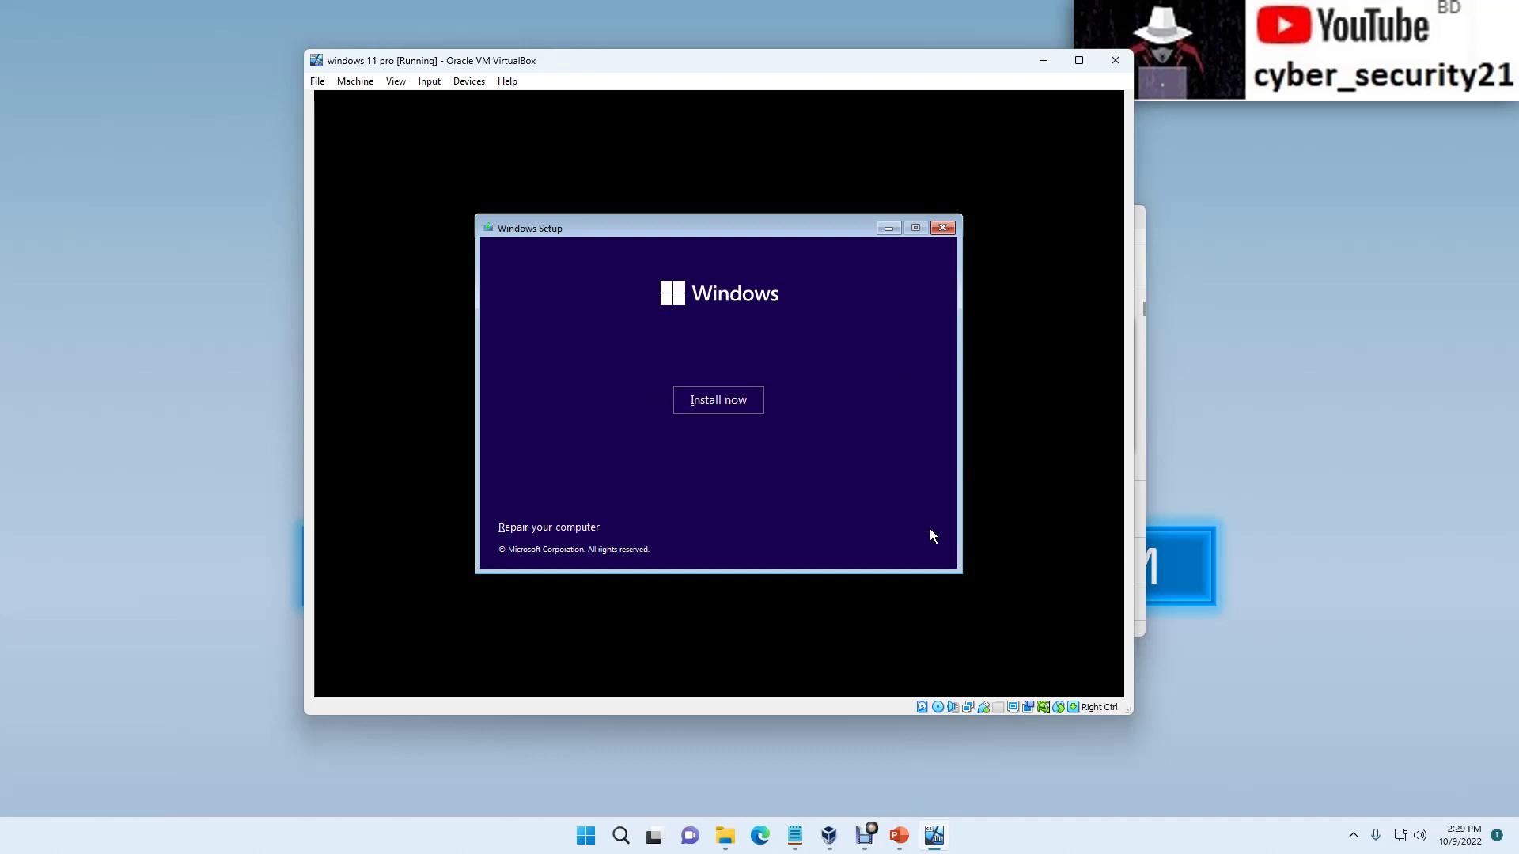
Step: Start the install, skip the product key, and pick the Windows 11 Pro edition
{"action": "left_click", "coordinate": [733, 405]}
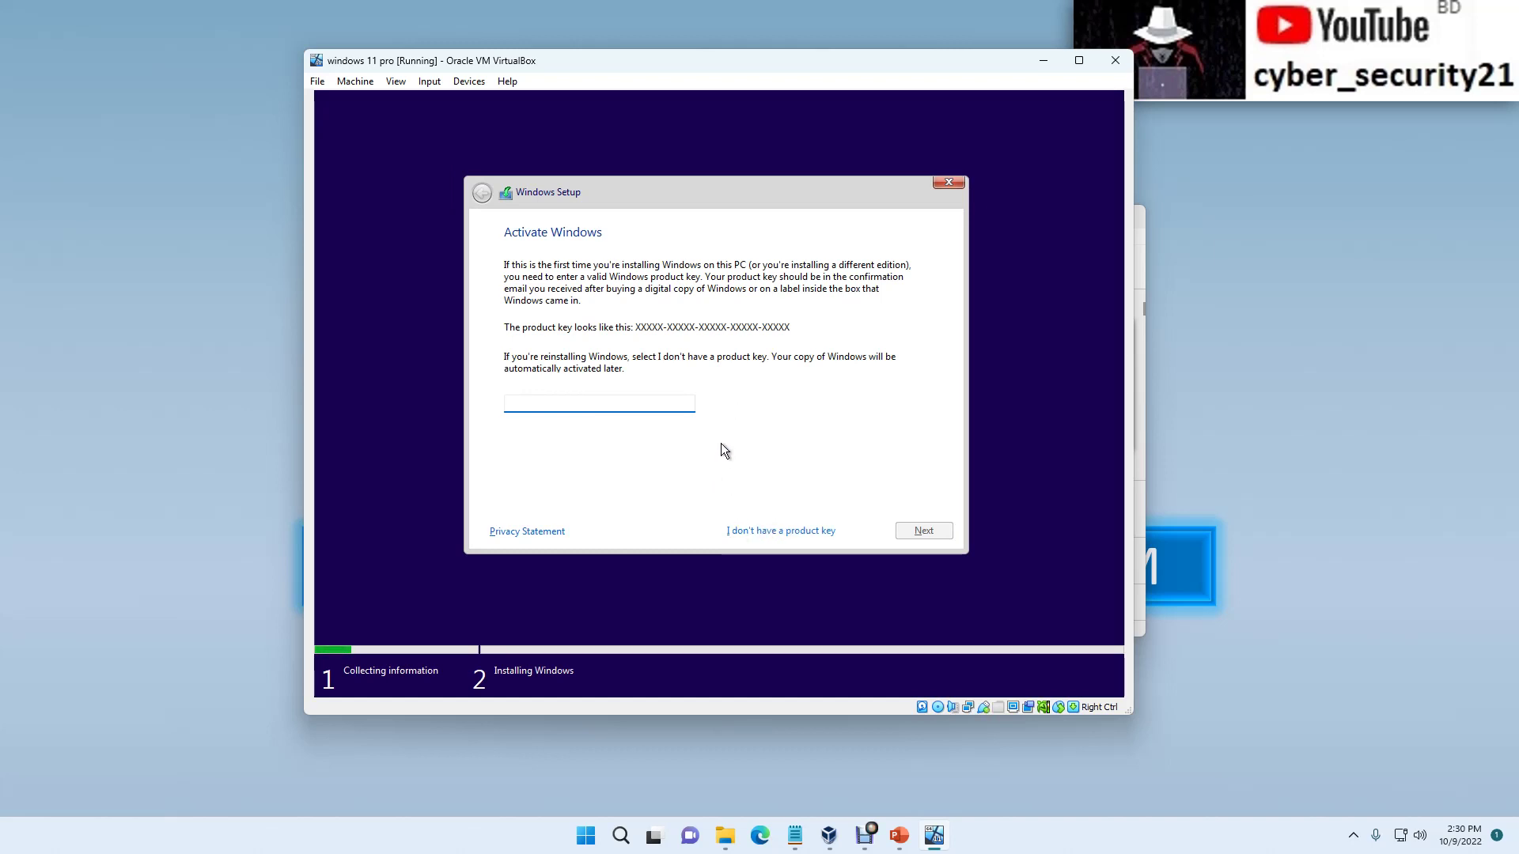
{"action": "left_click", "coordinate": [757, 531]}
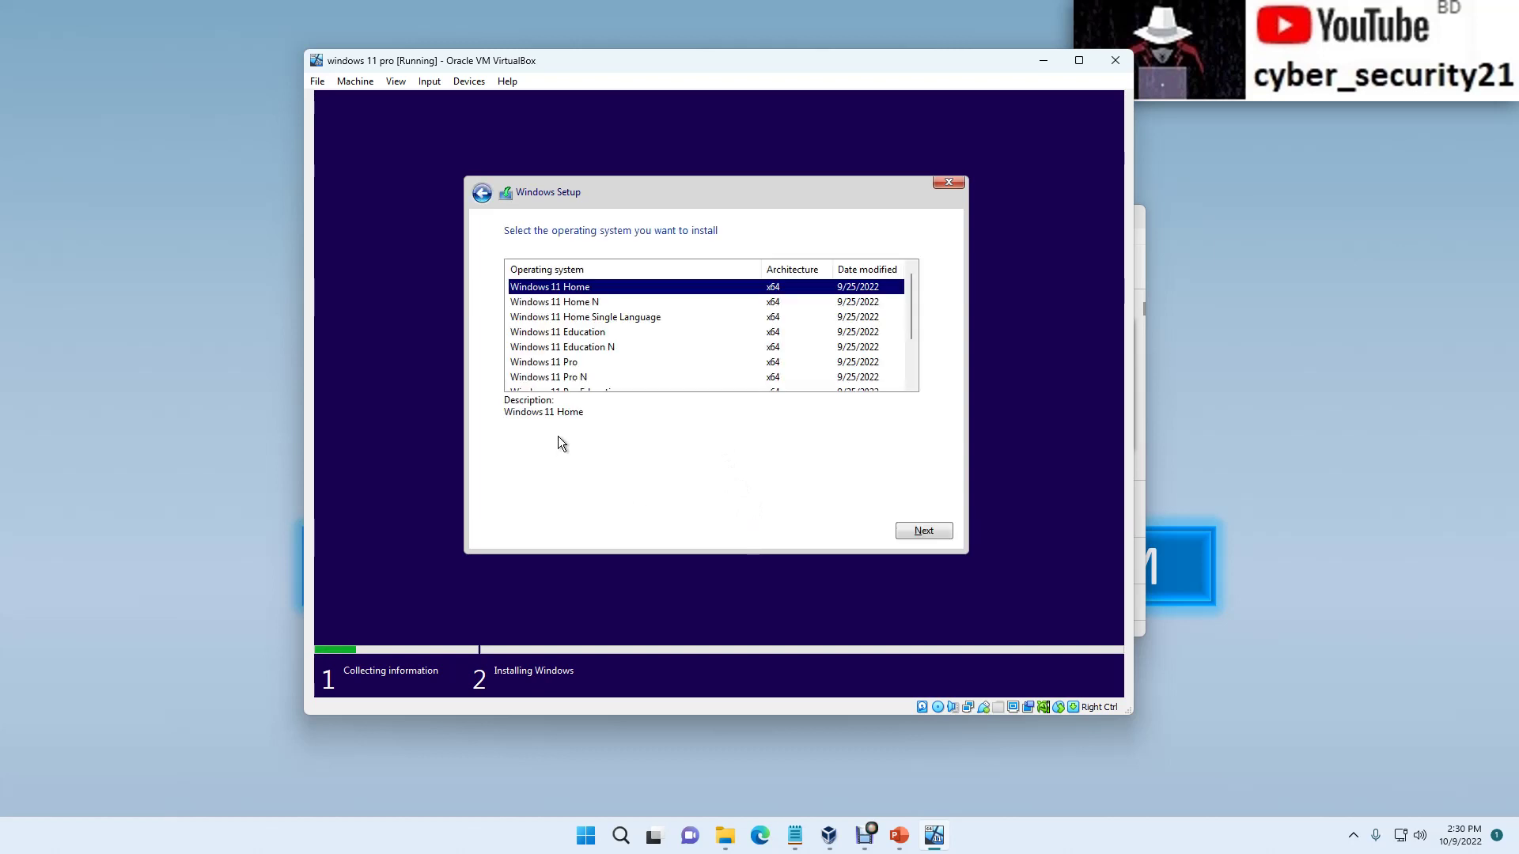
{"action": "left_click", "coordinate": [557, 363]}
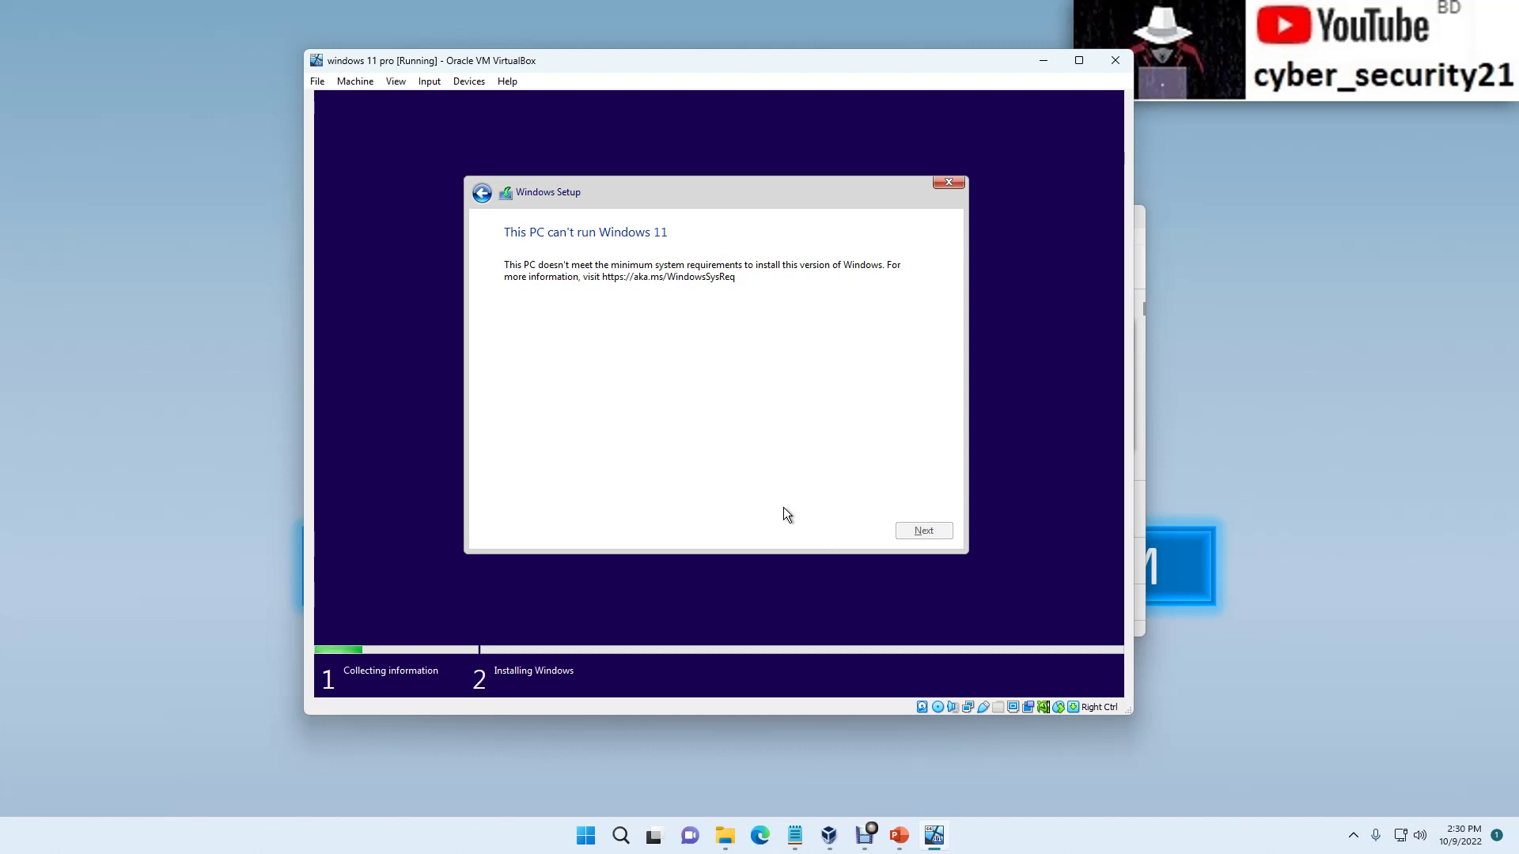
Step: Open an administrator command prompt at X:\sources> over Windows Setup by sending Shift+F10 from VirtualBox's Soft Keyboard
{"action": "key", "text": "shift+F10"}
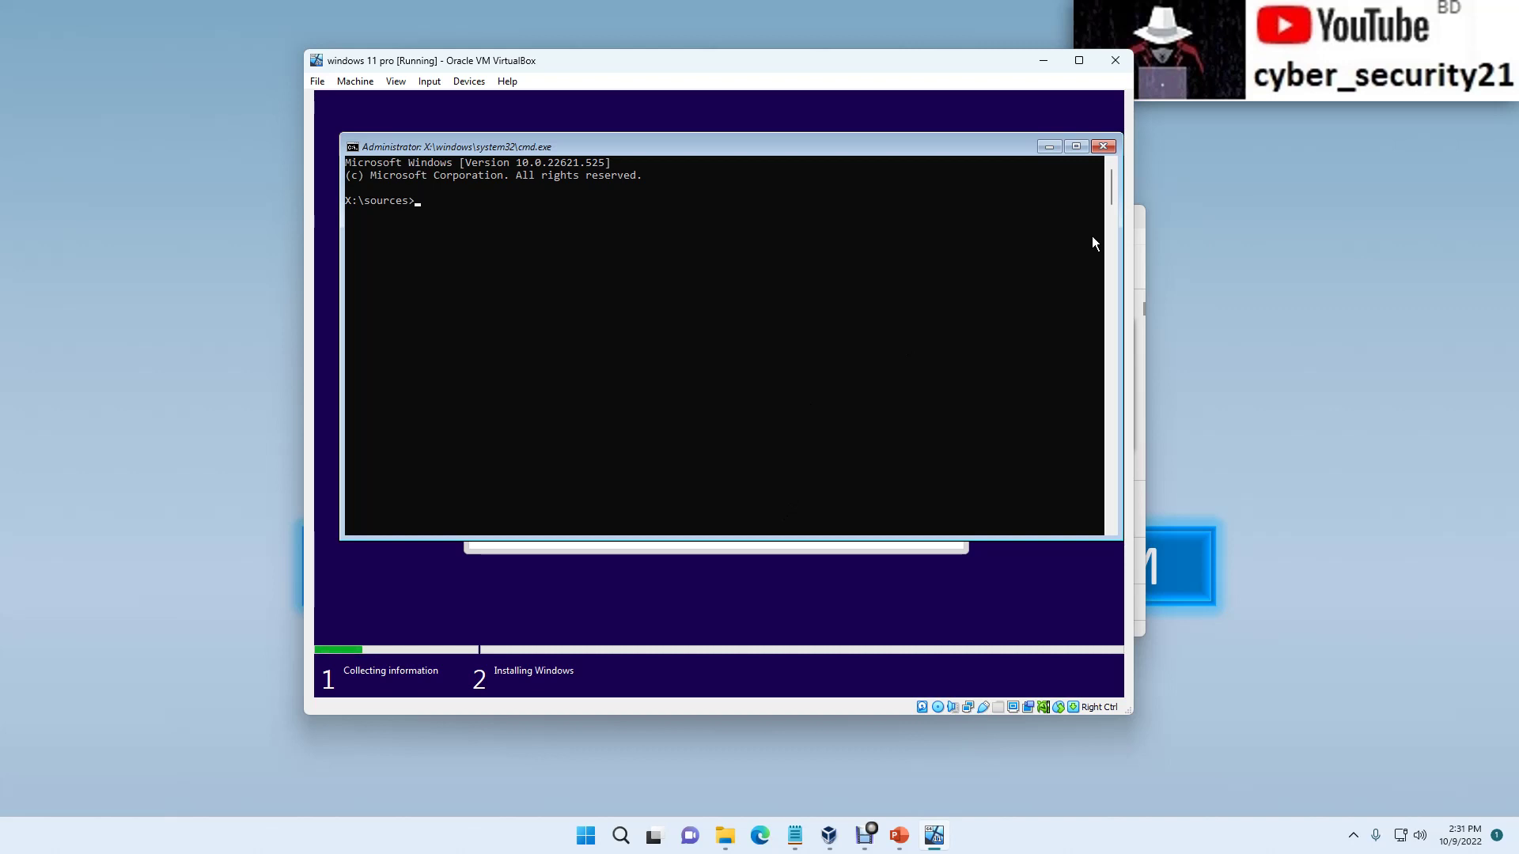
{"action": "left_click", "coordinate": [1103, 147]}
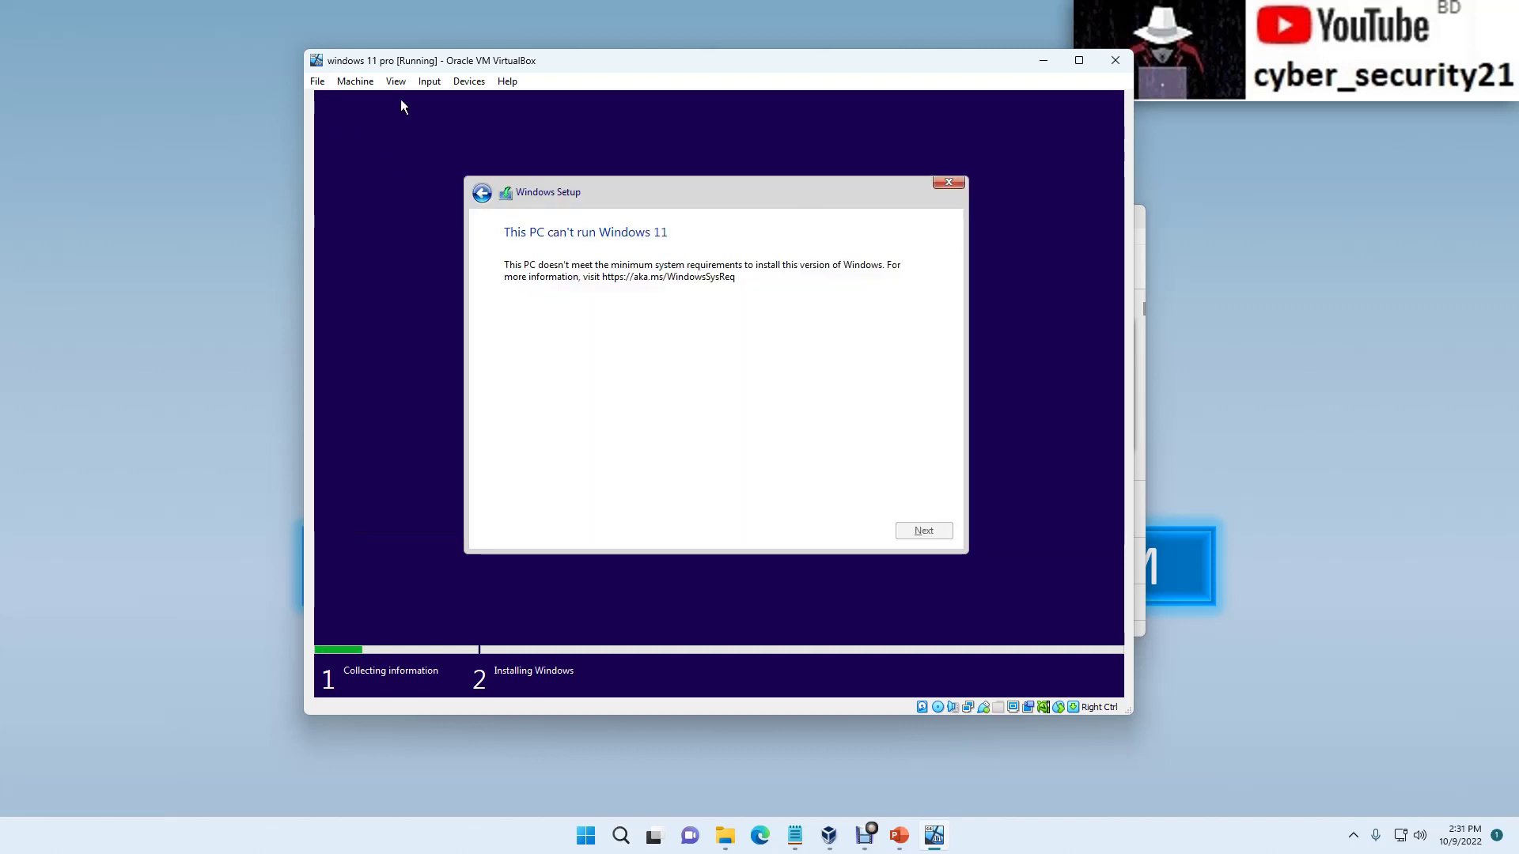
{"action": "left_click", "coordinate": [429, 82]}
{"action": "mouse_move", "coordinate": [474, 100]}
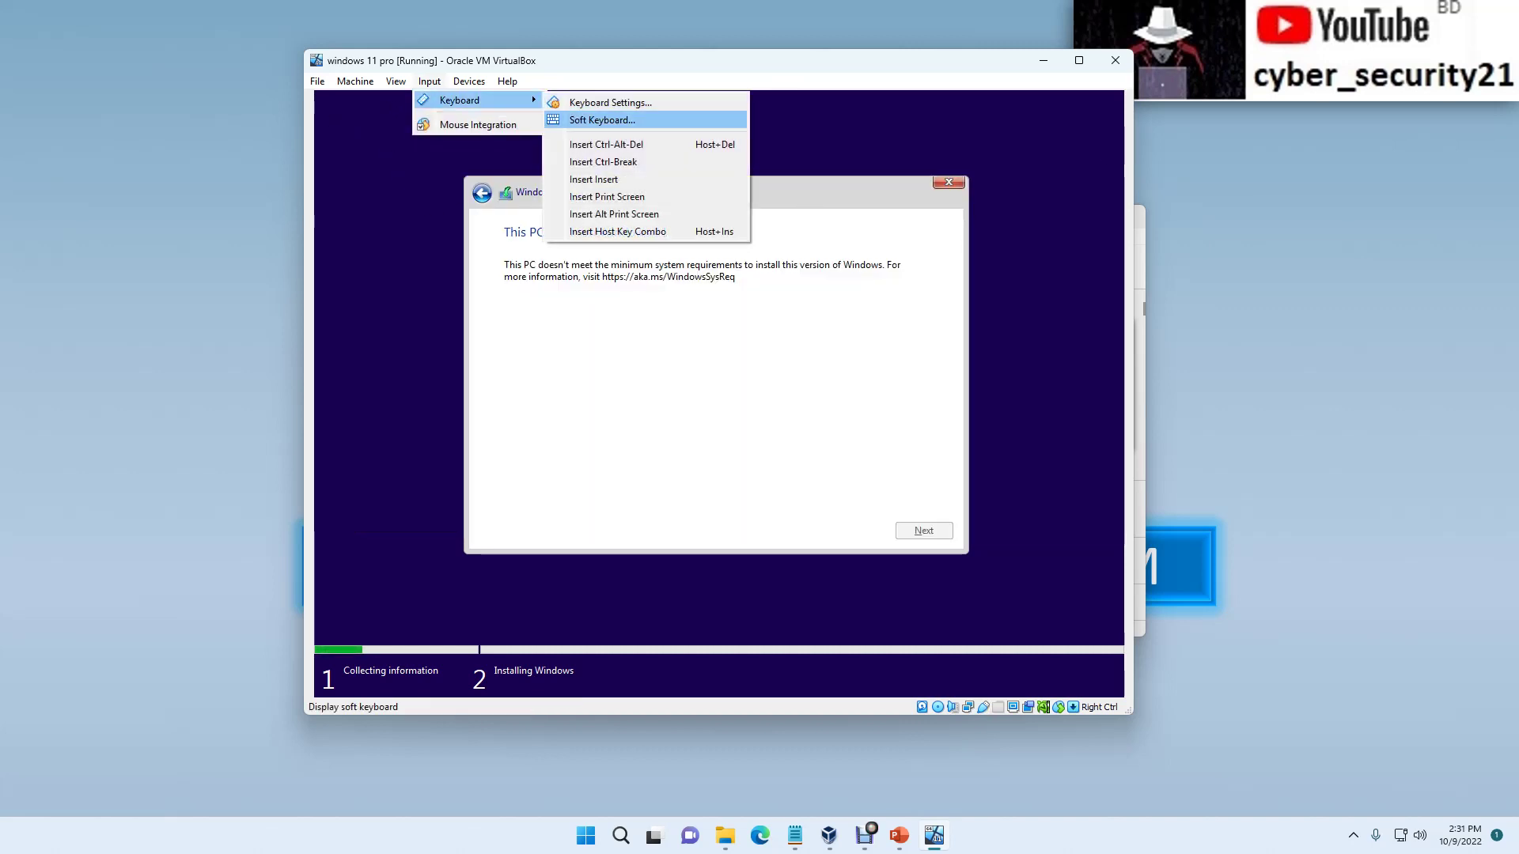
{"action": "left_click", "coordinate": [601, 119]}
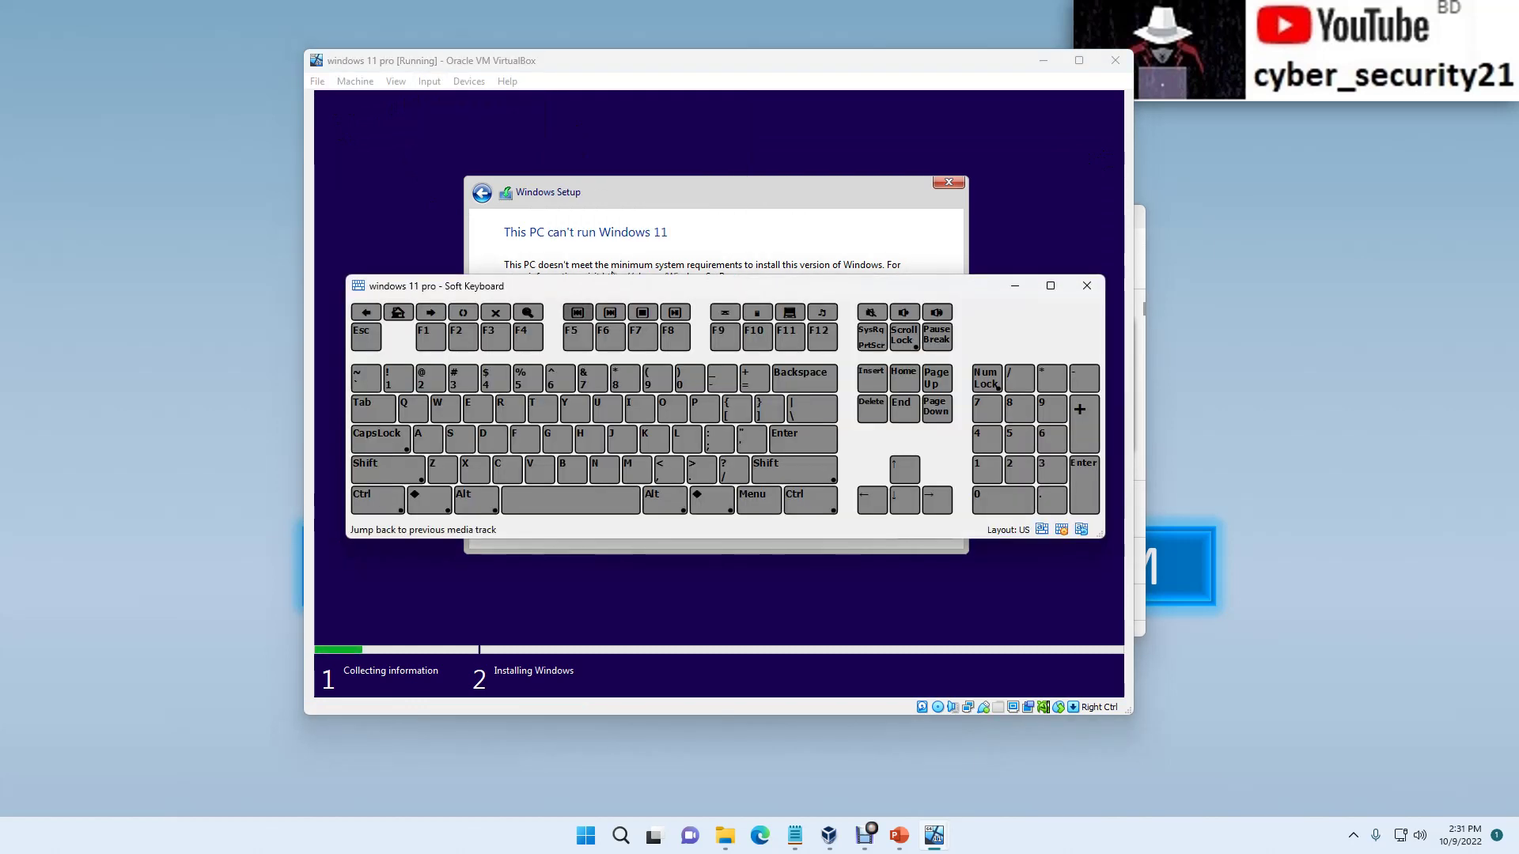
{"action": "left_click", "coordinate": [387, 469]}
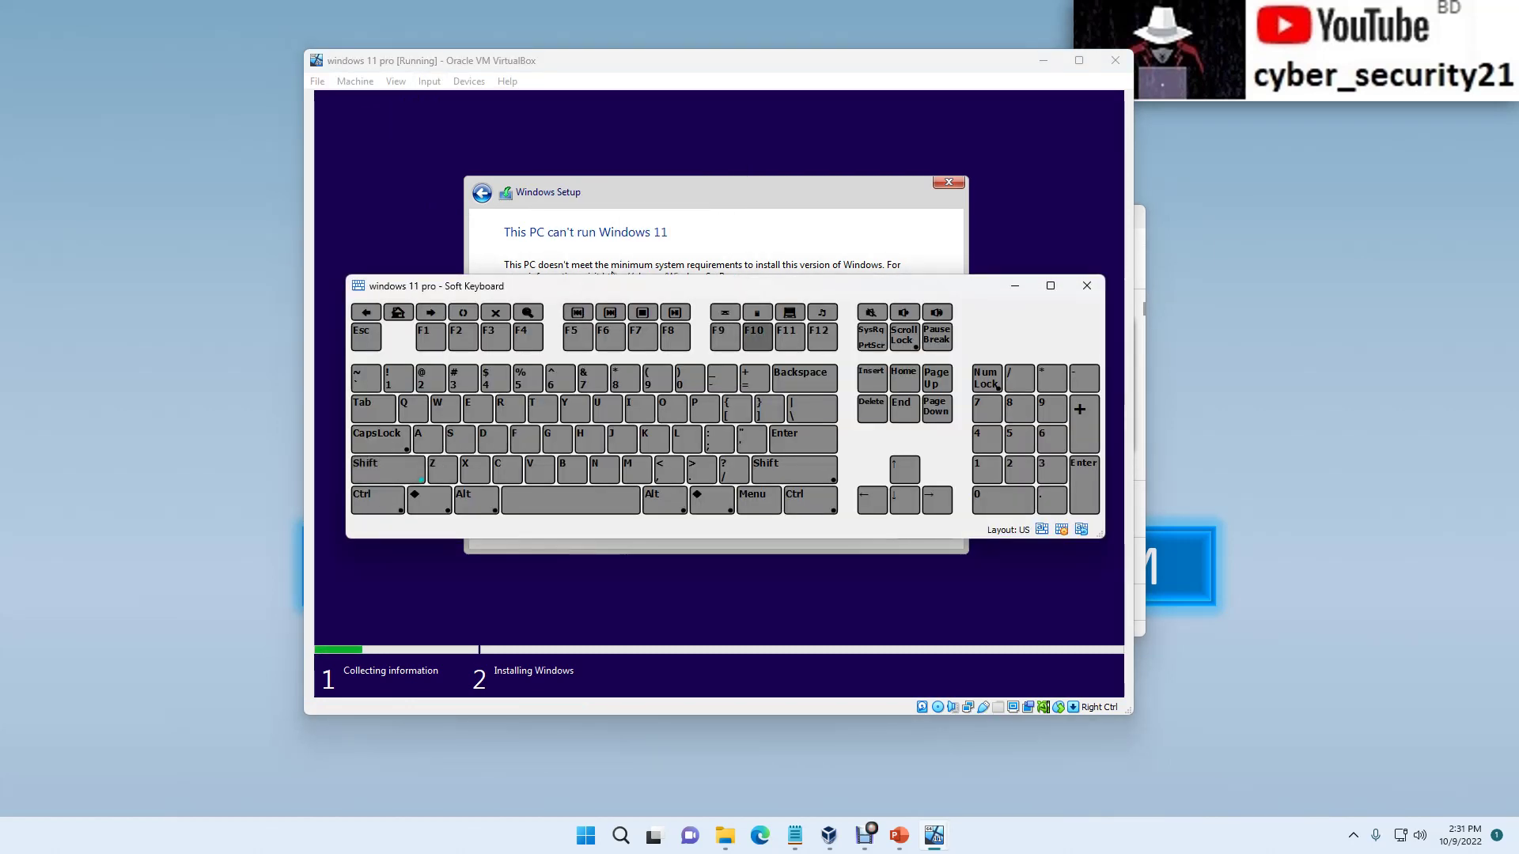
{"action": "left_click", "coordinate": [757, 336]}
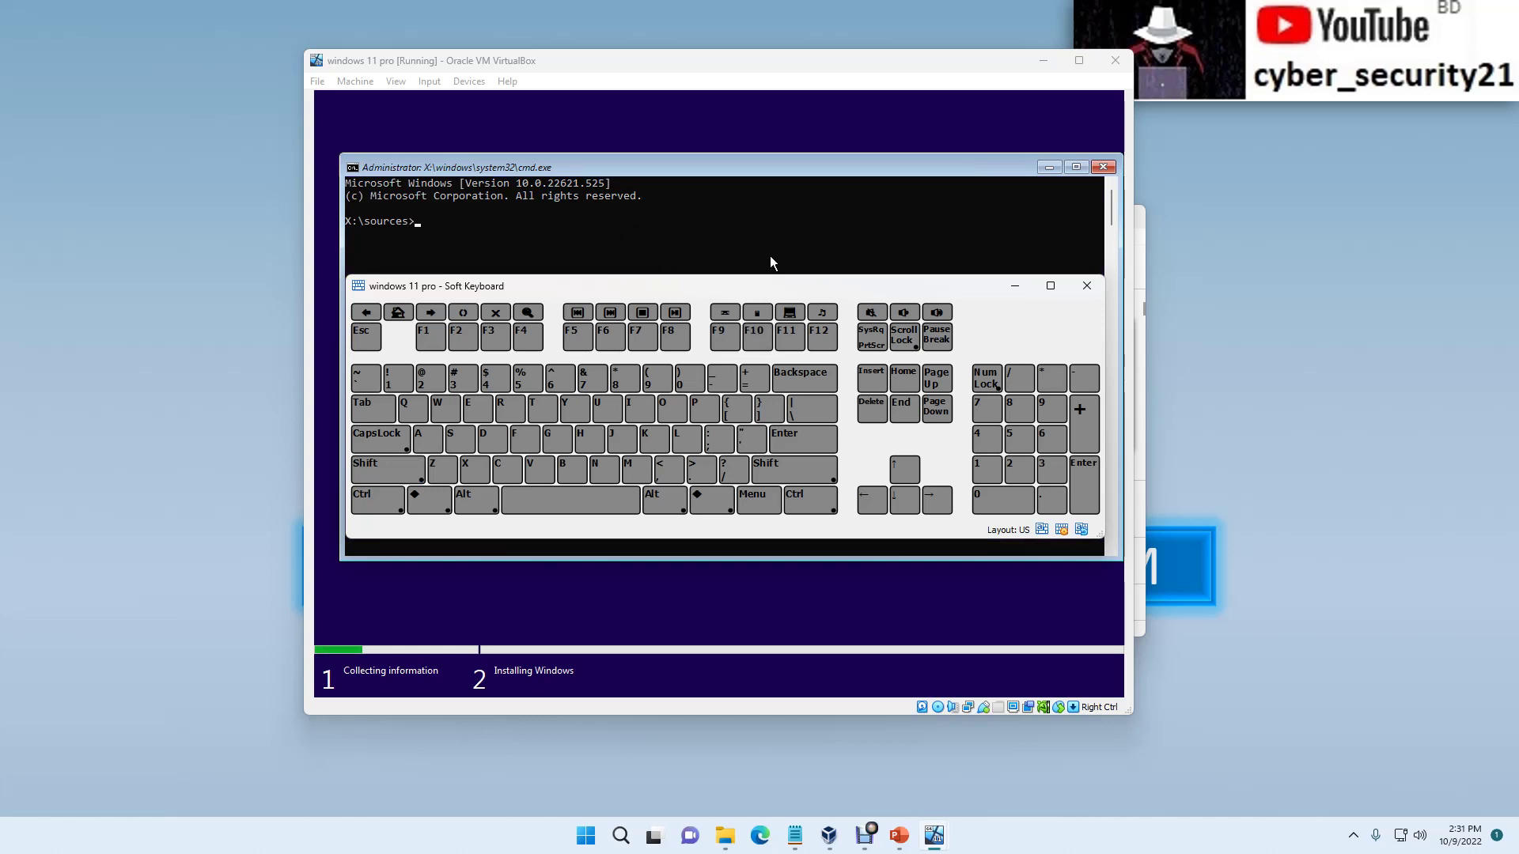
{"action": "left_click", "coordinate": [1088, 287]}
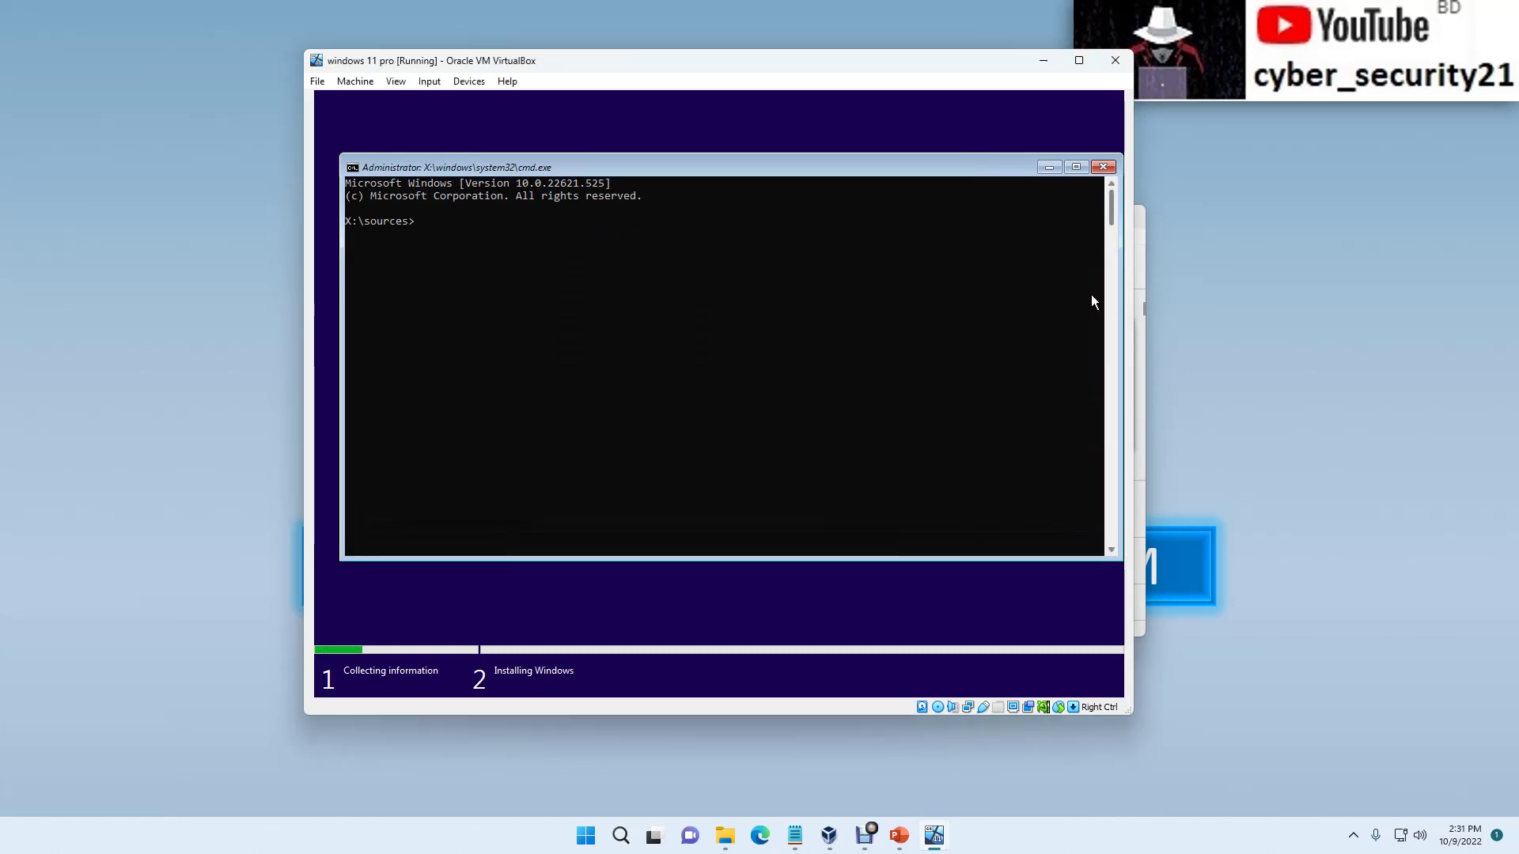
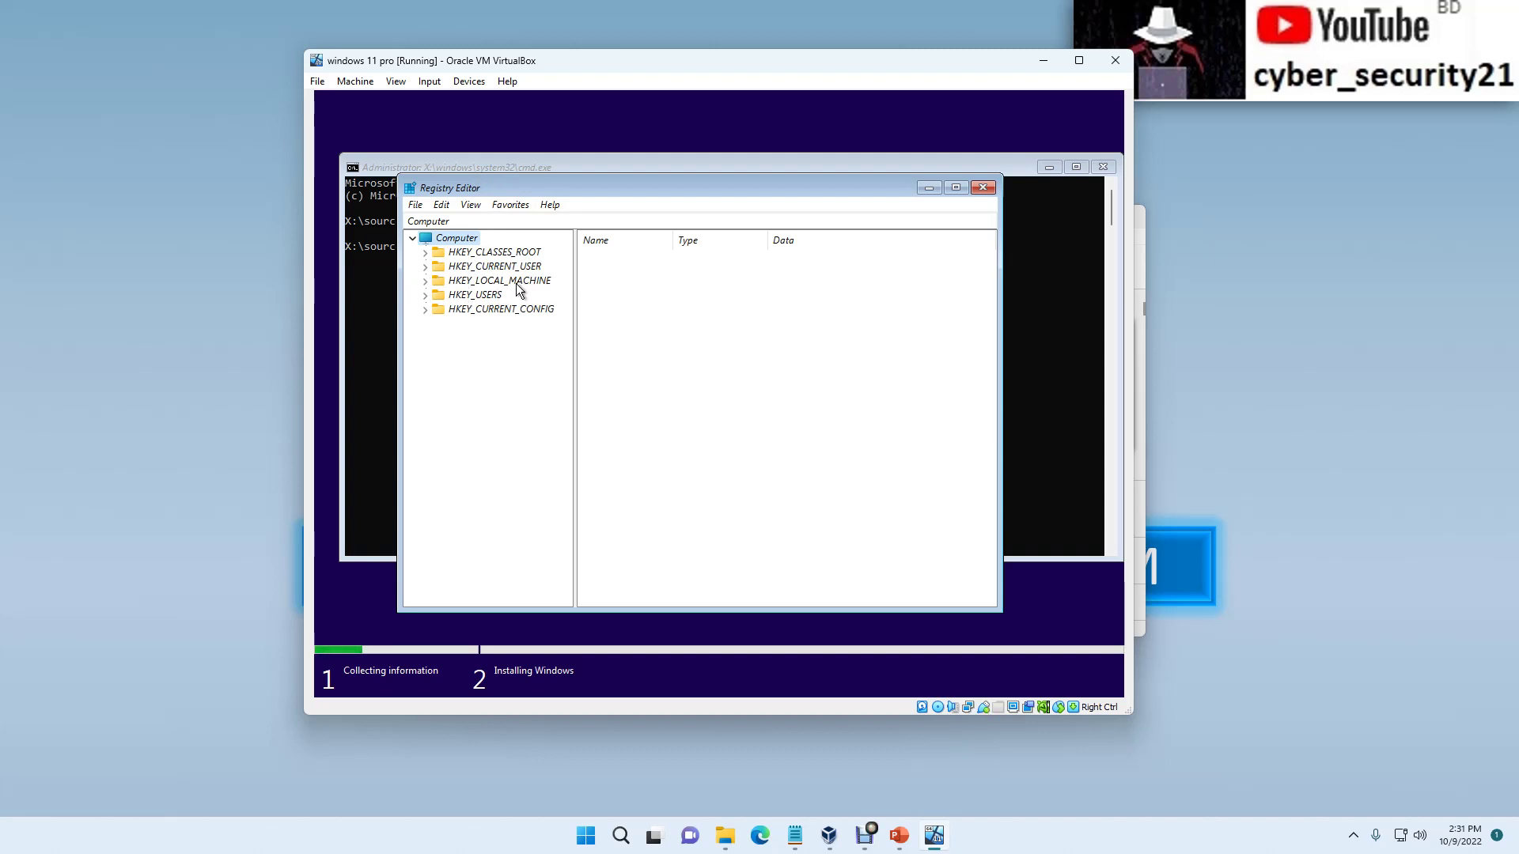
Step: Browse the tree to HKEY_LOCAL_MACHINE\SYSTEM\Setup, expanding it to show AllowStart, Pid and SETUPCL subkeys
{"action": "left_click", "coordinate": [478, 283]}
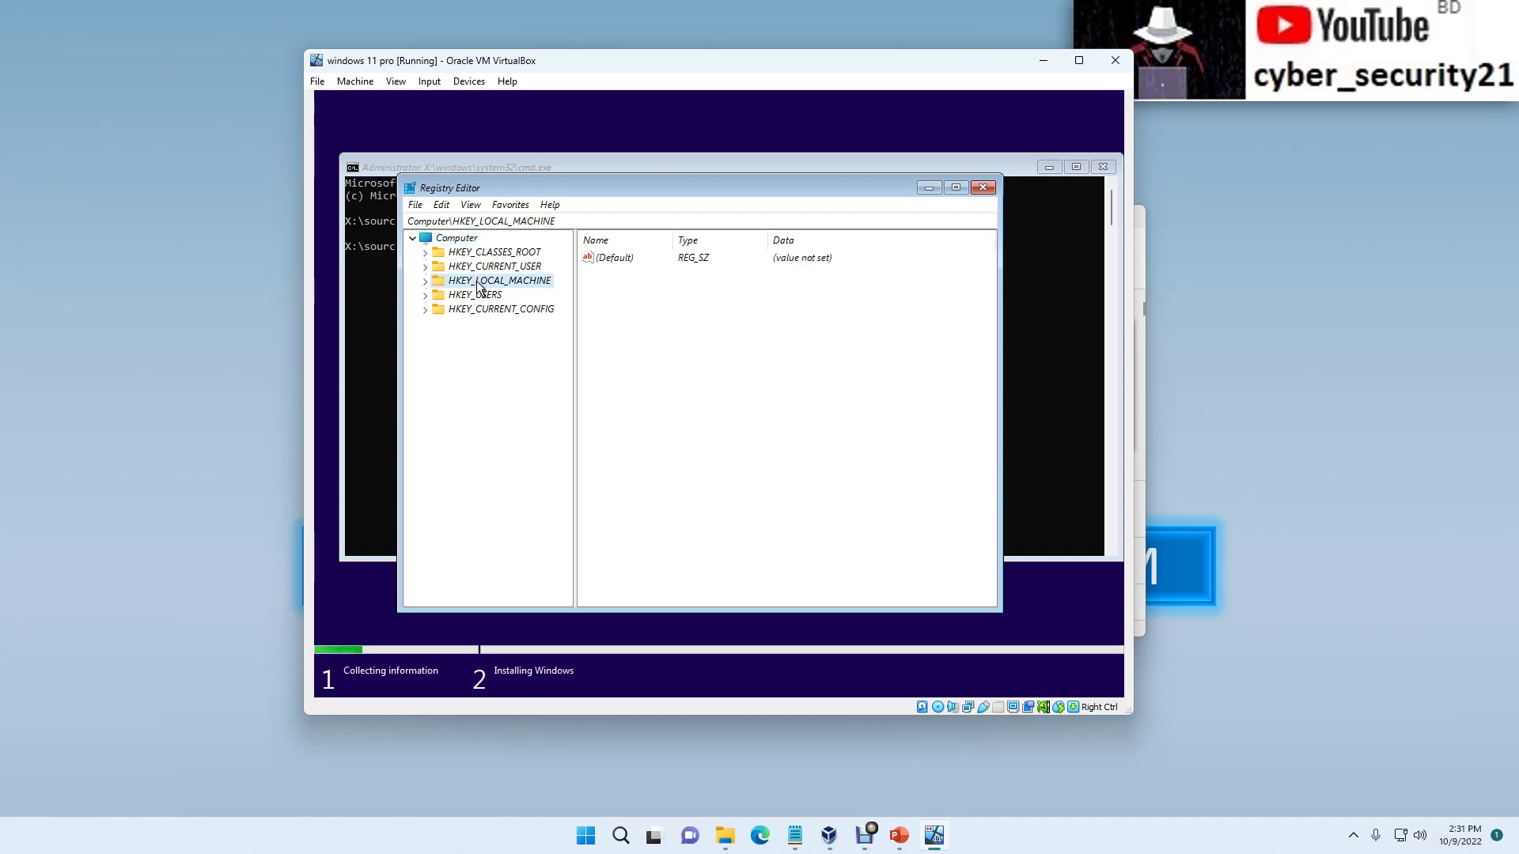
{"action": "left_click", "coordinate": [427, 284]}
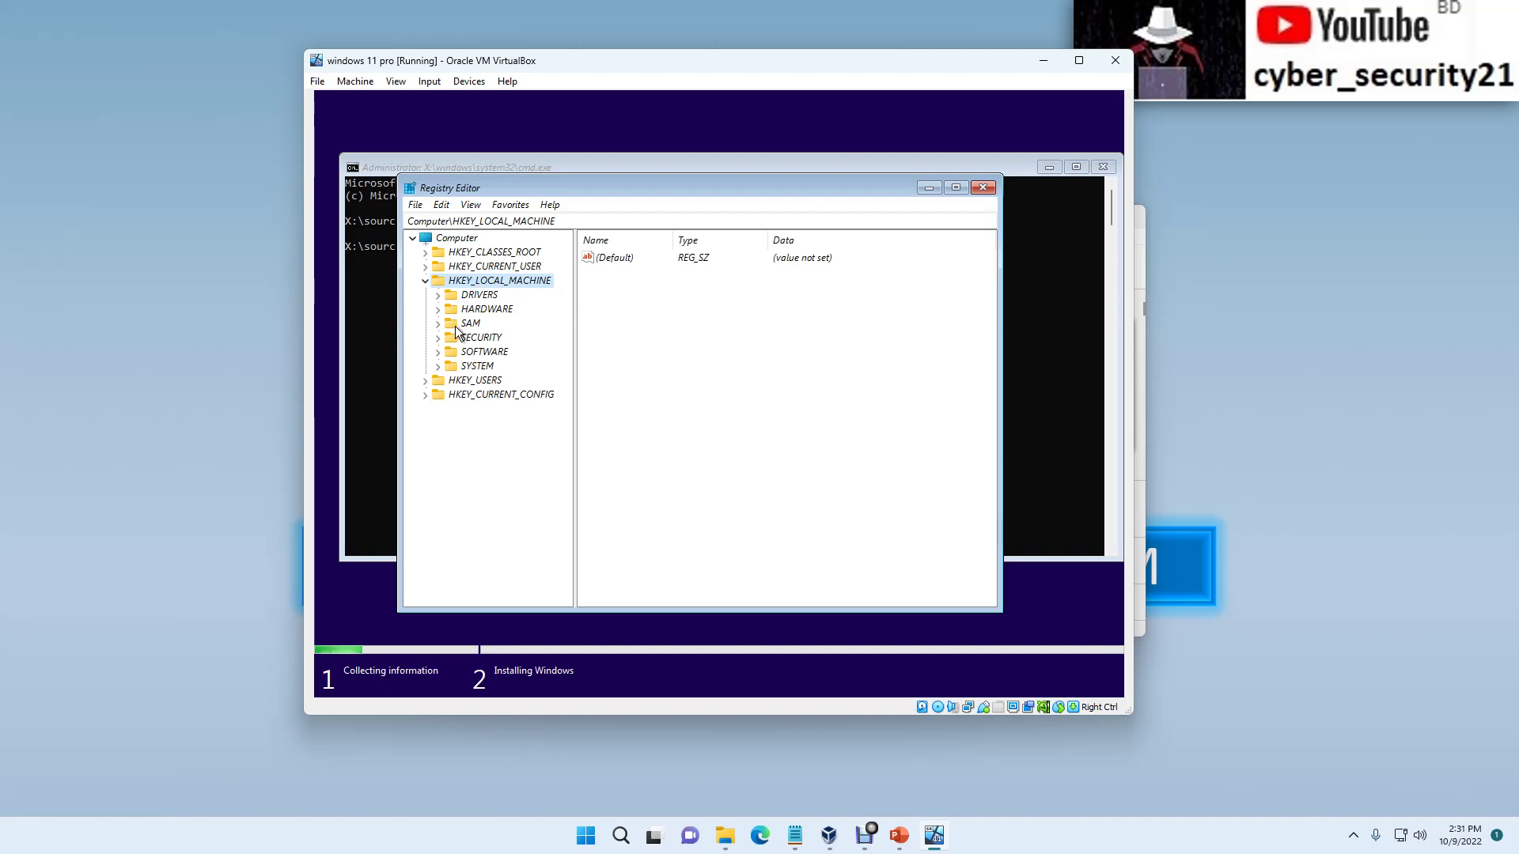
{"action": "left_click", "coordinate": [467, 369]}
{"action": "left_click", "coordinate": [438, 369]}
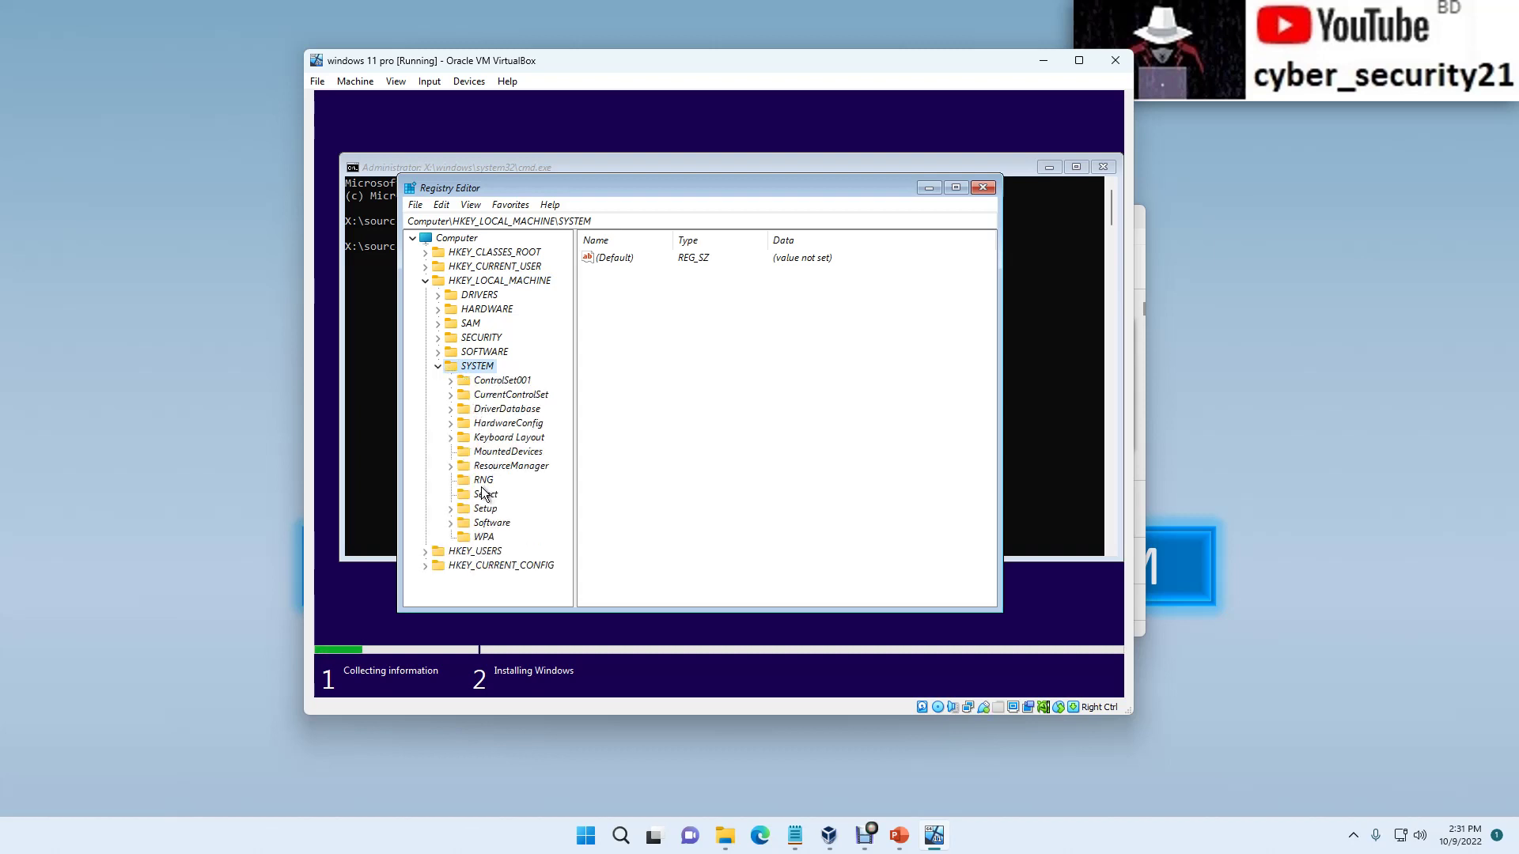
{"action": "left_click", "coordinate": [450, 511]}
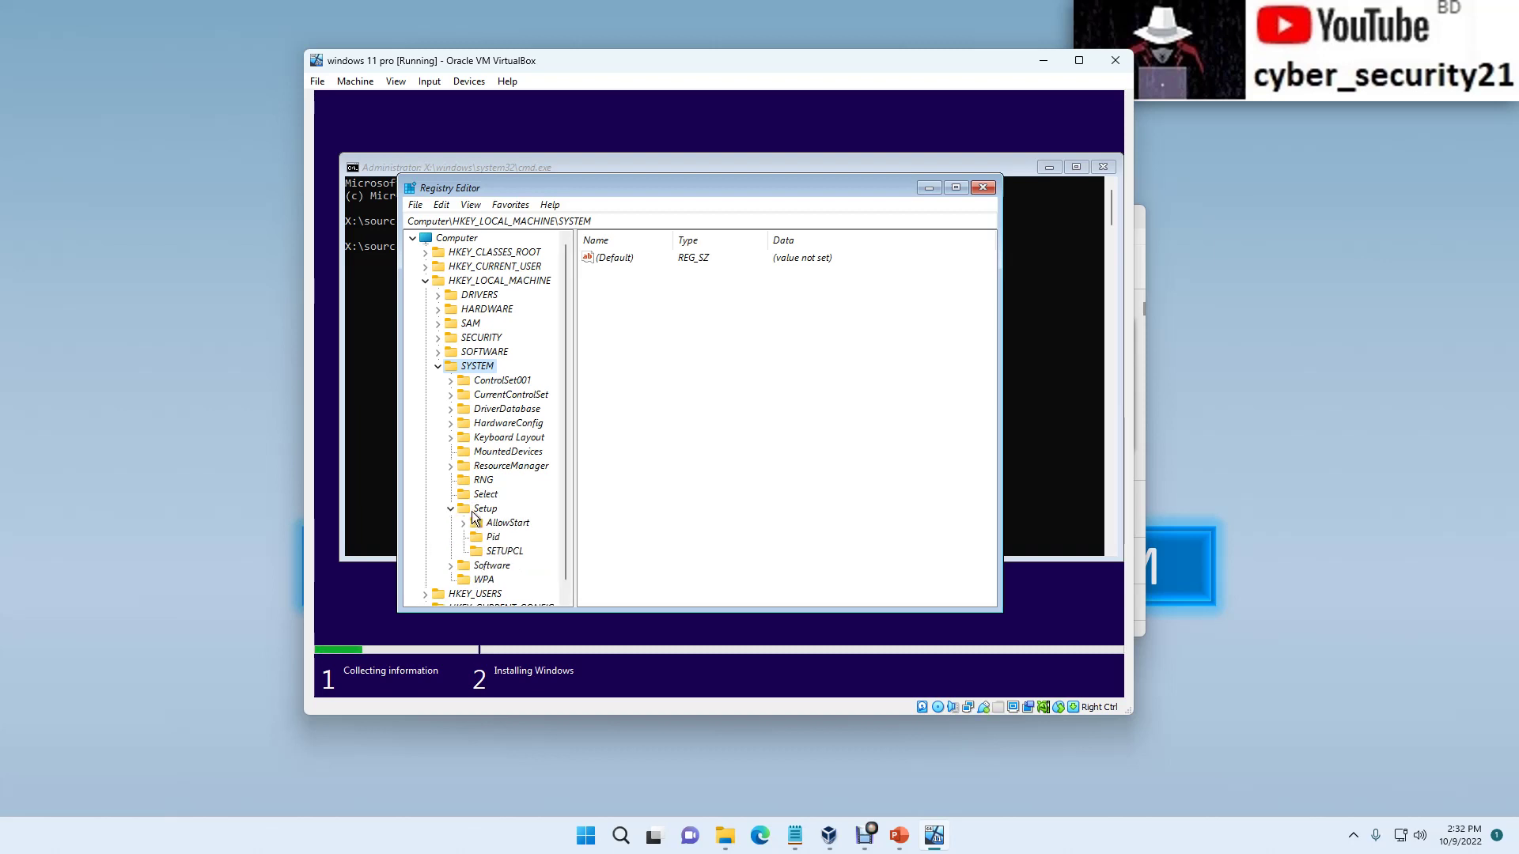
{"action": "left_click", "coordinate": [473, 511]}
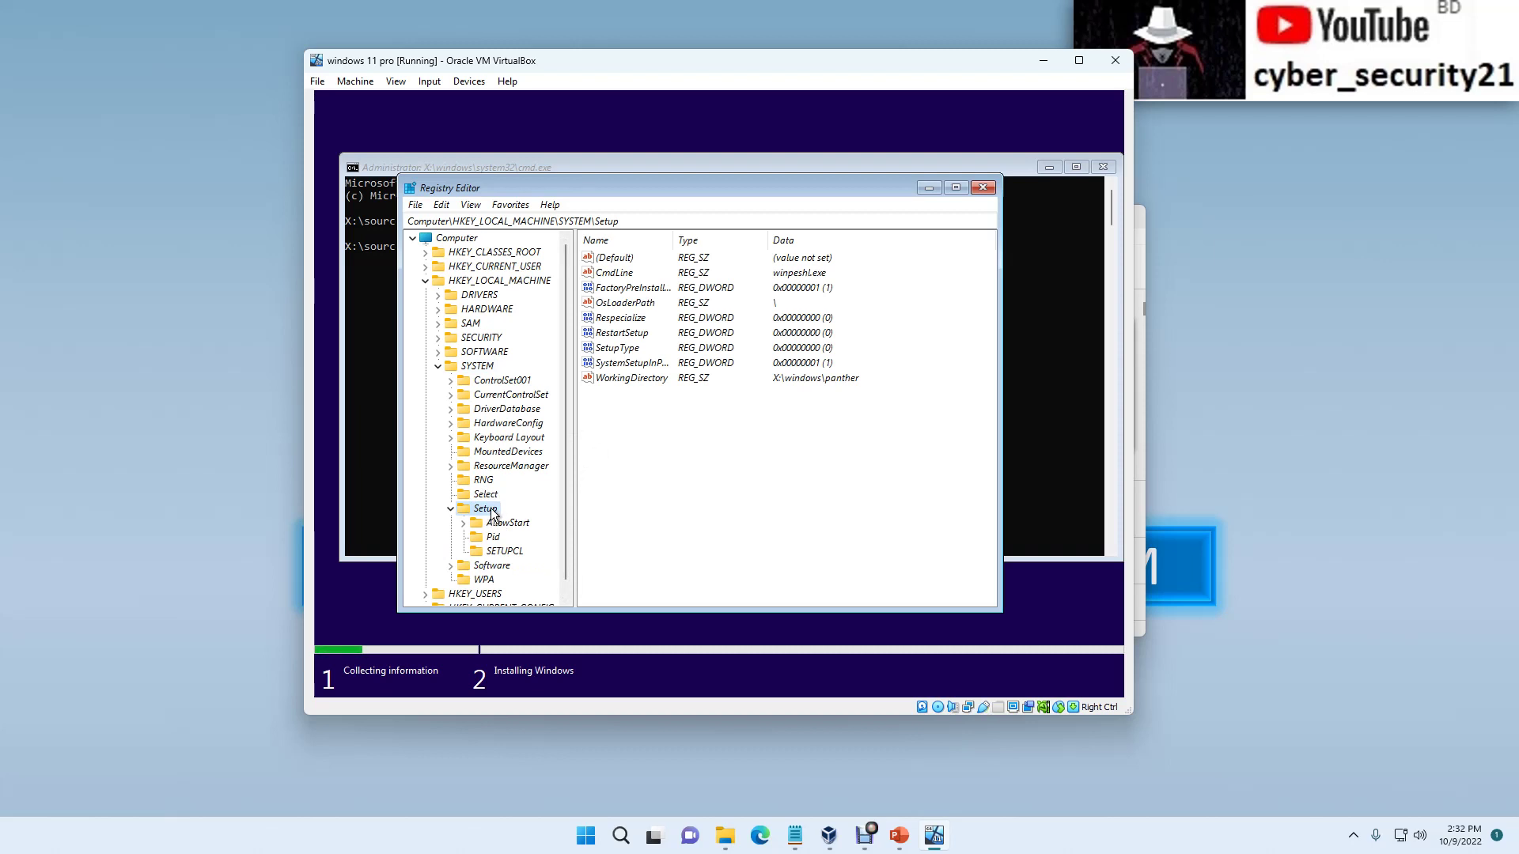
Step: Open the context menu of the HKEY_LOCAL_MACHINE\SYSTEM\Setup key to add a new key
{"action": "right_click", "coordinate": [492, 514]}
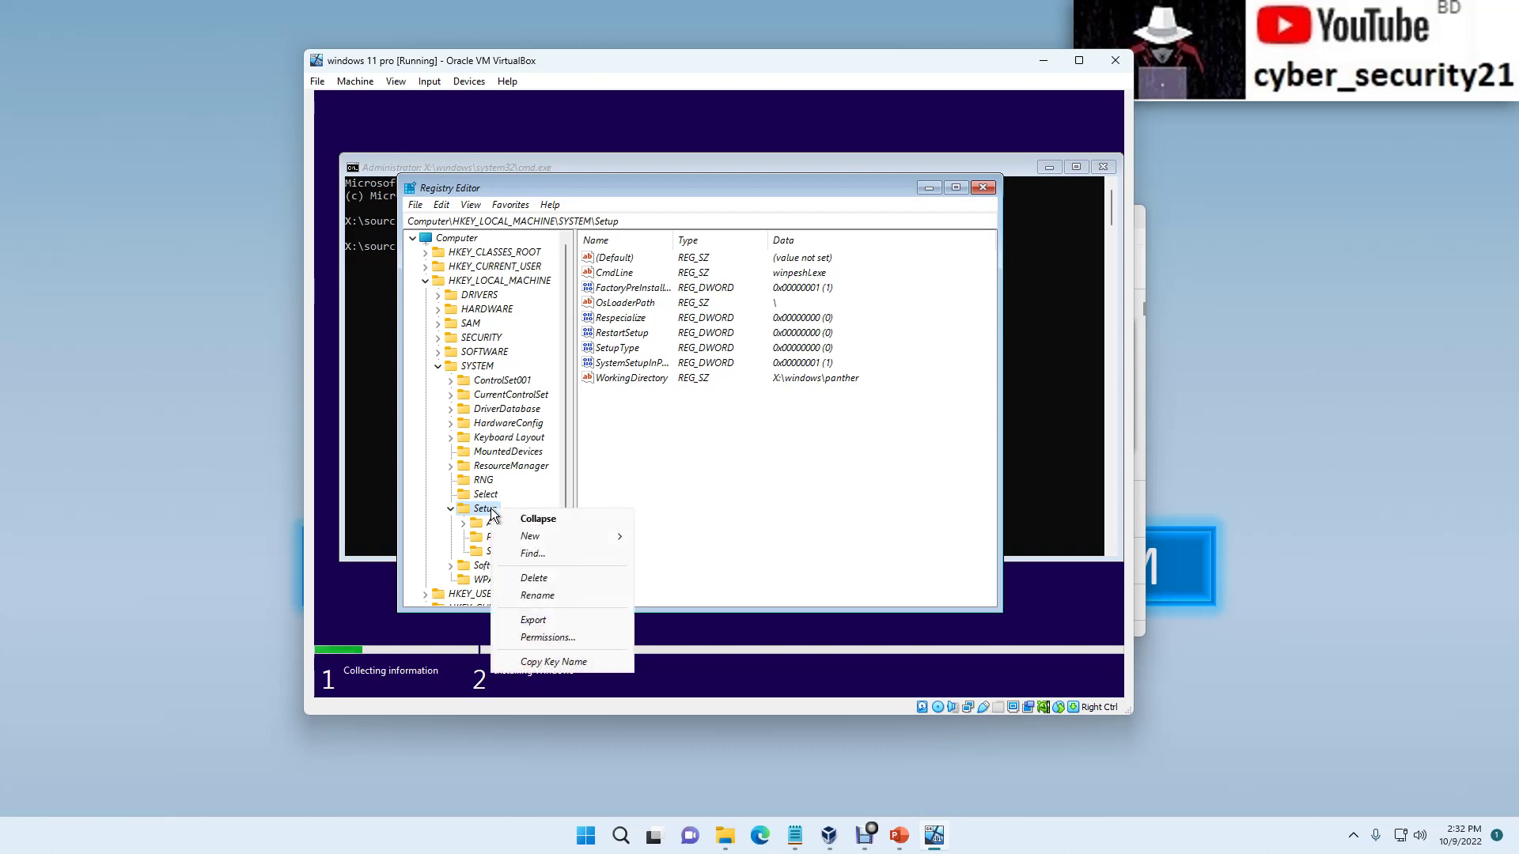
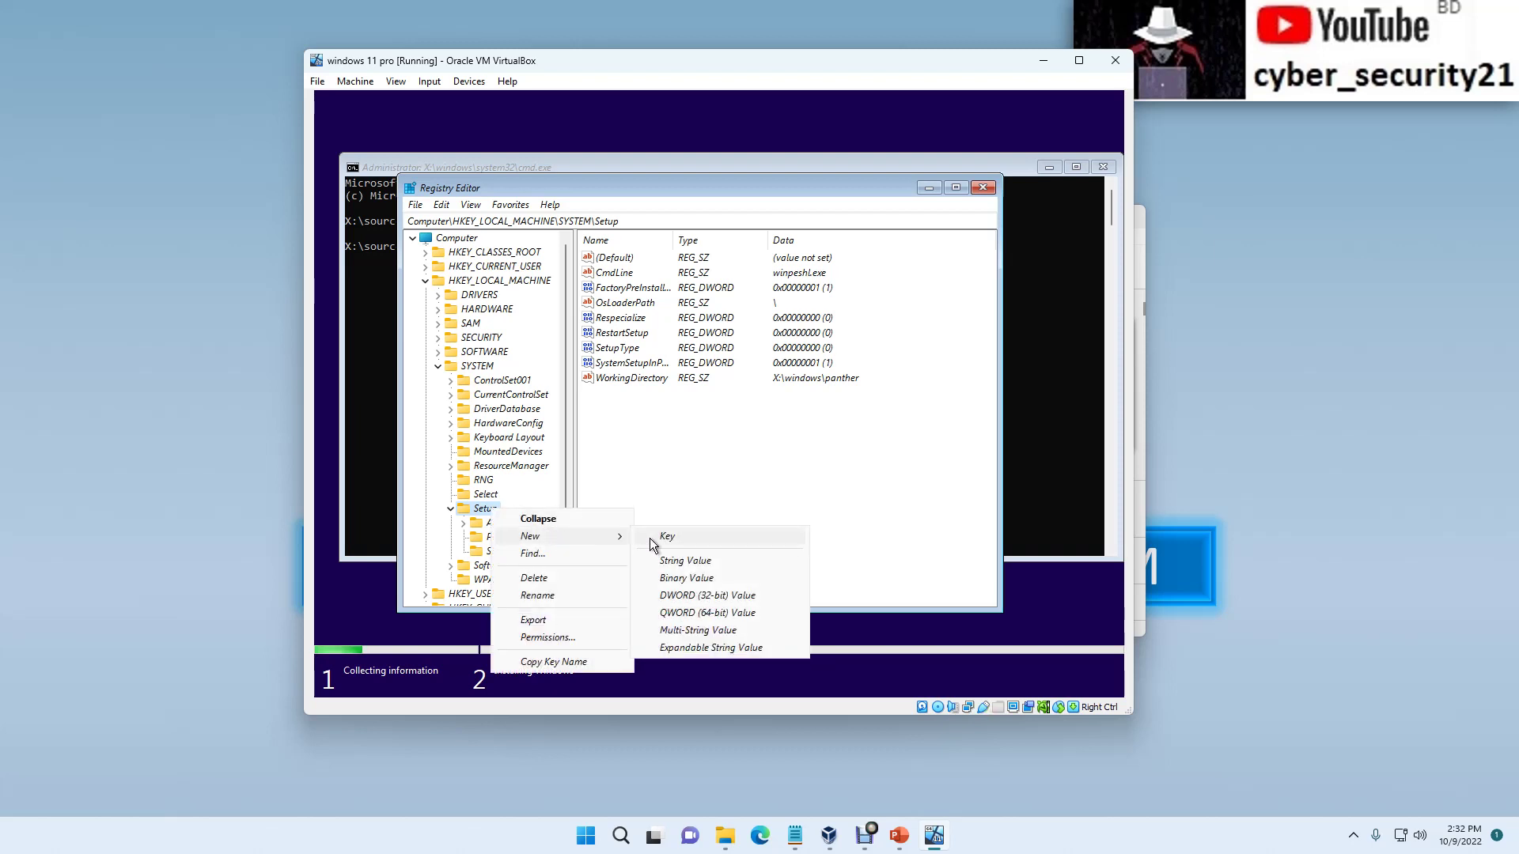
Step: Create a LabConfig key under SYSTEM\Setup holding a BypassTPMCheck DWORD with data 1
{"action": "left_click", "coordinate": [667, 538]}
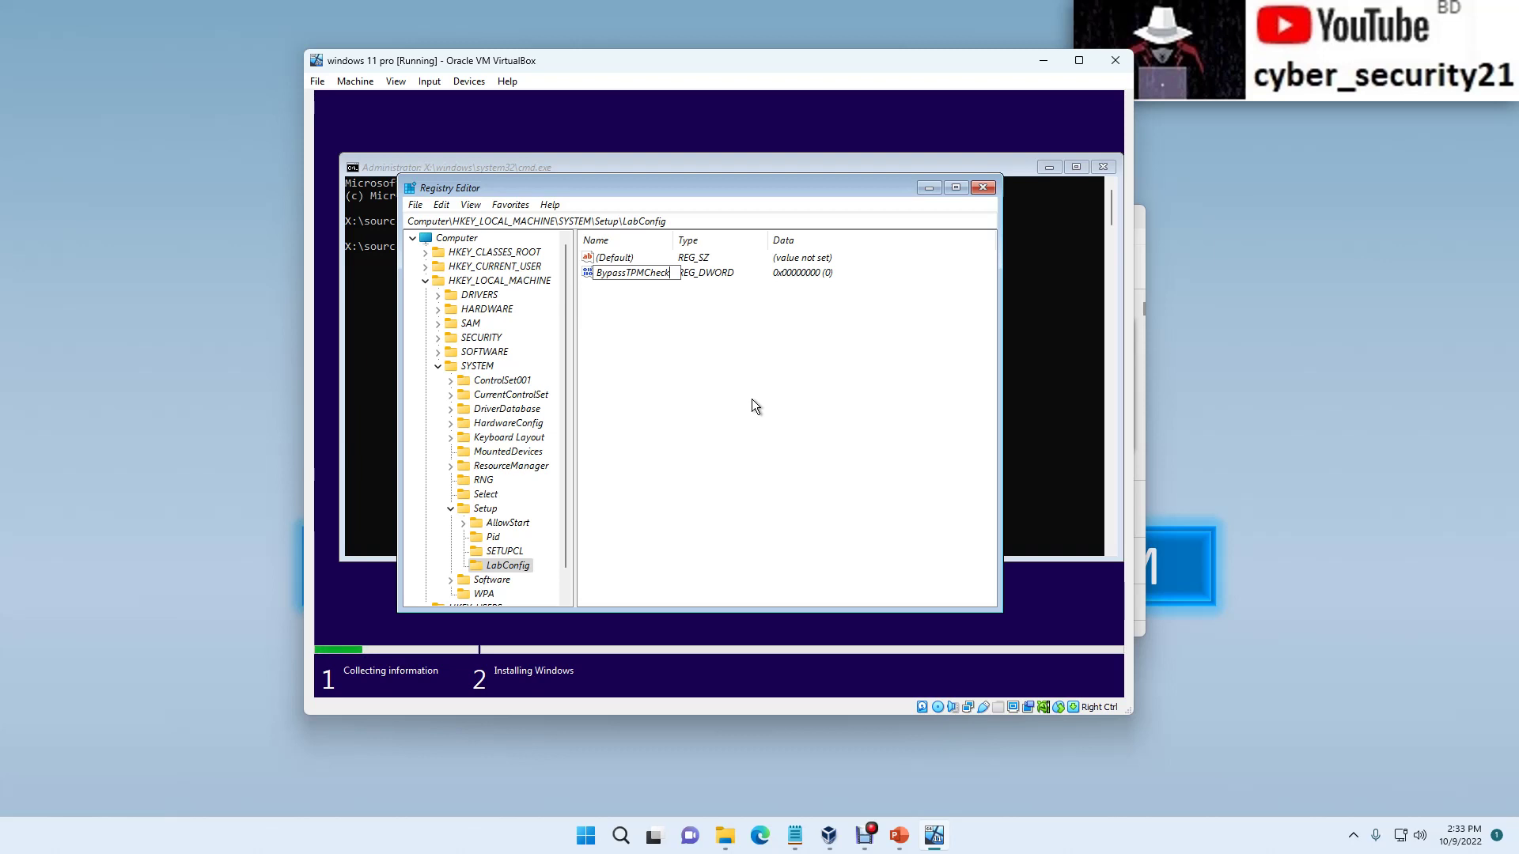
{"action": "key", "text": "Return"}
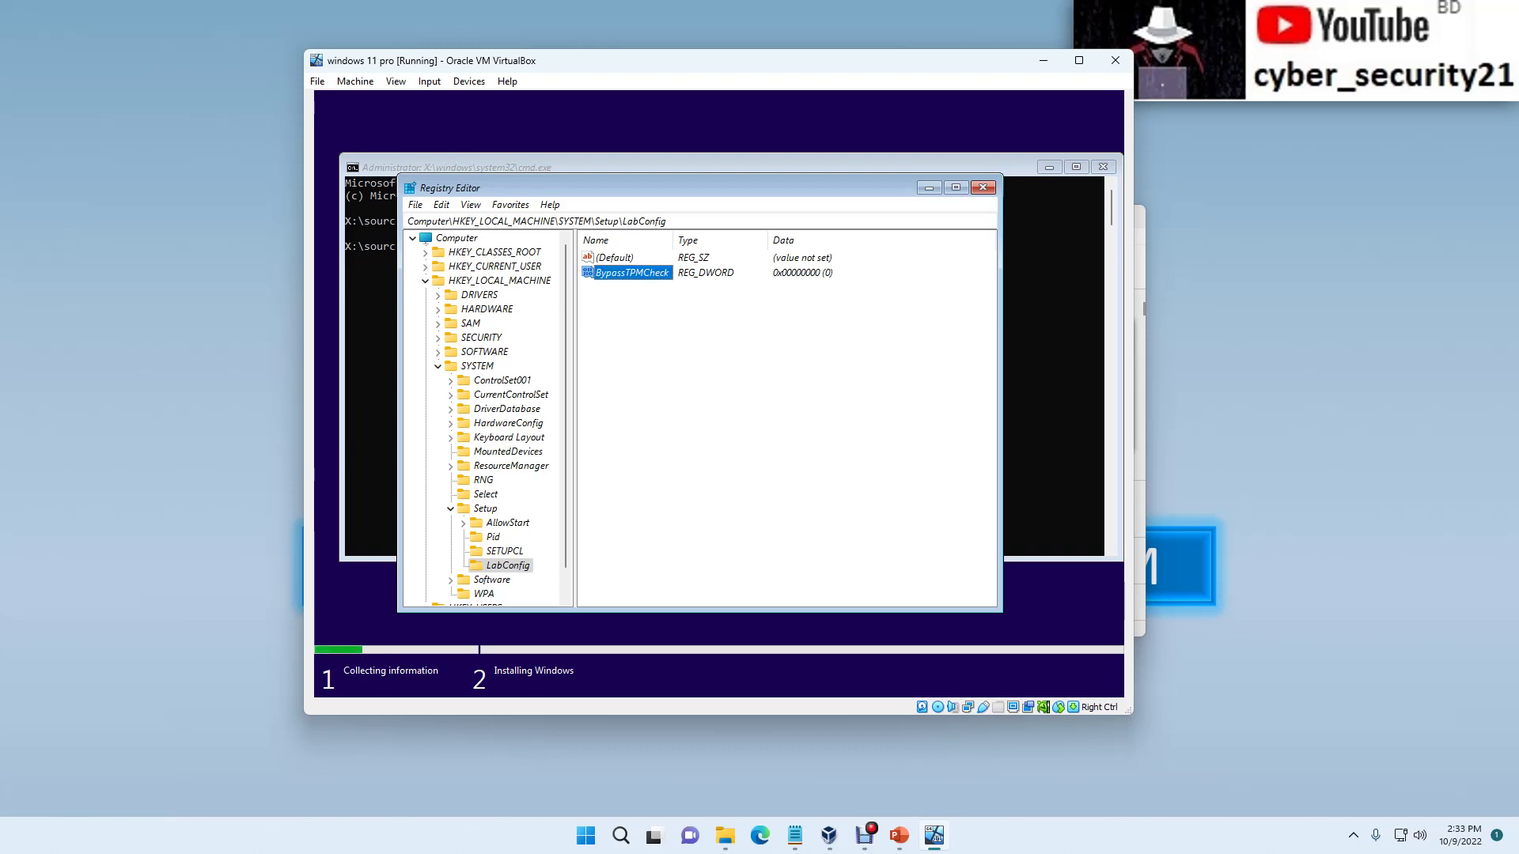
{"action": "key", "text": "Return"}
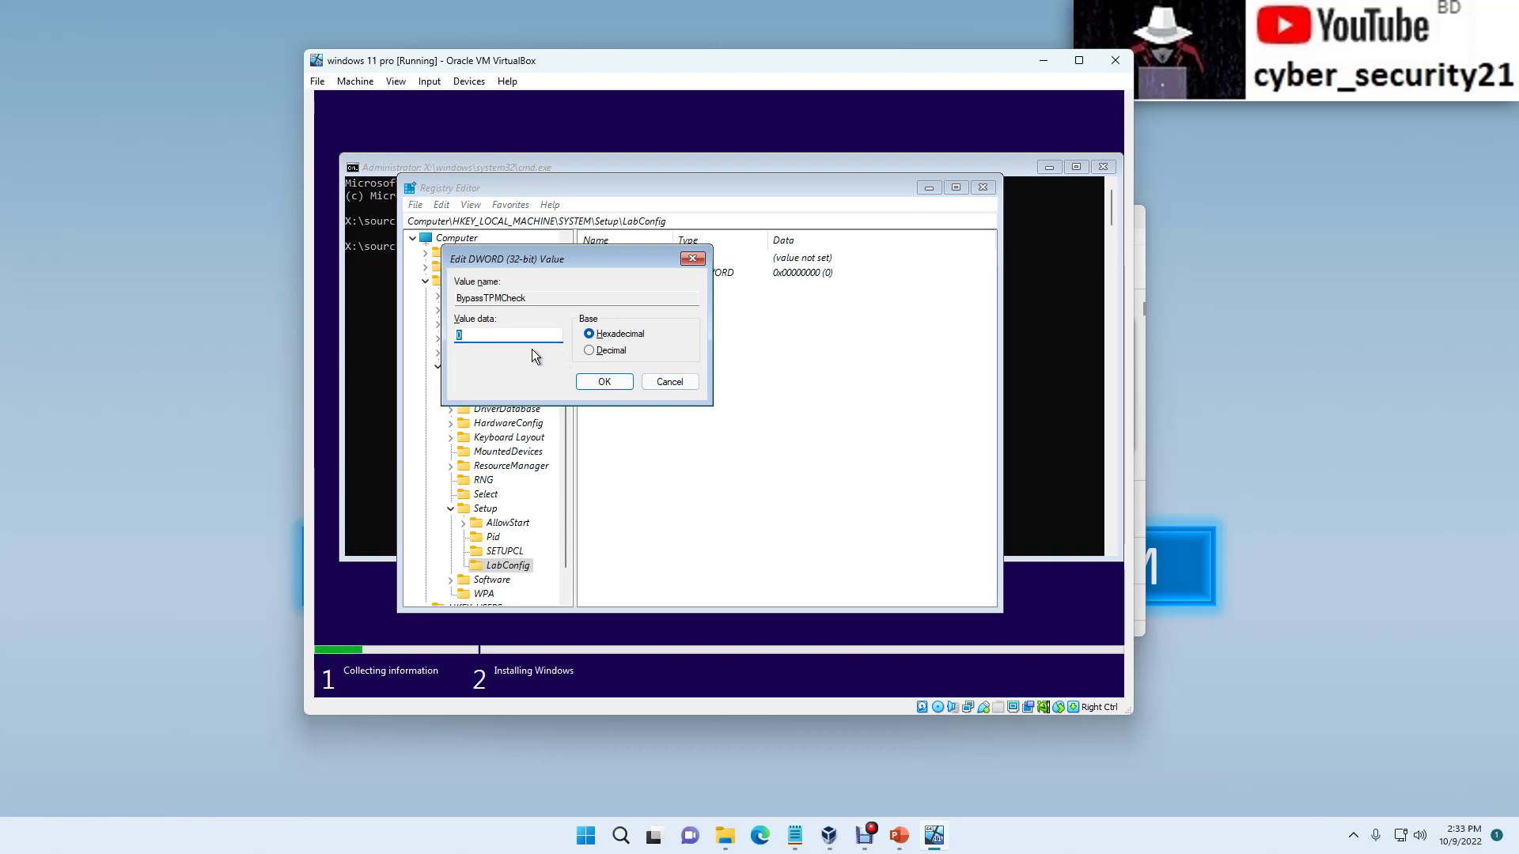
{"action": "left_click", "coordinate": [498, 335]}
{"action": "key", "text": "BackSpace"}
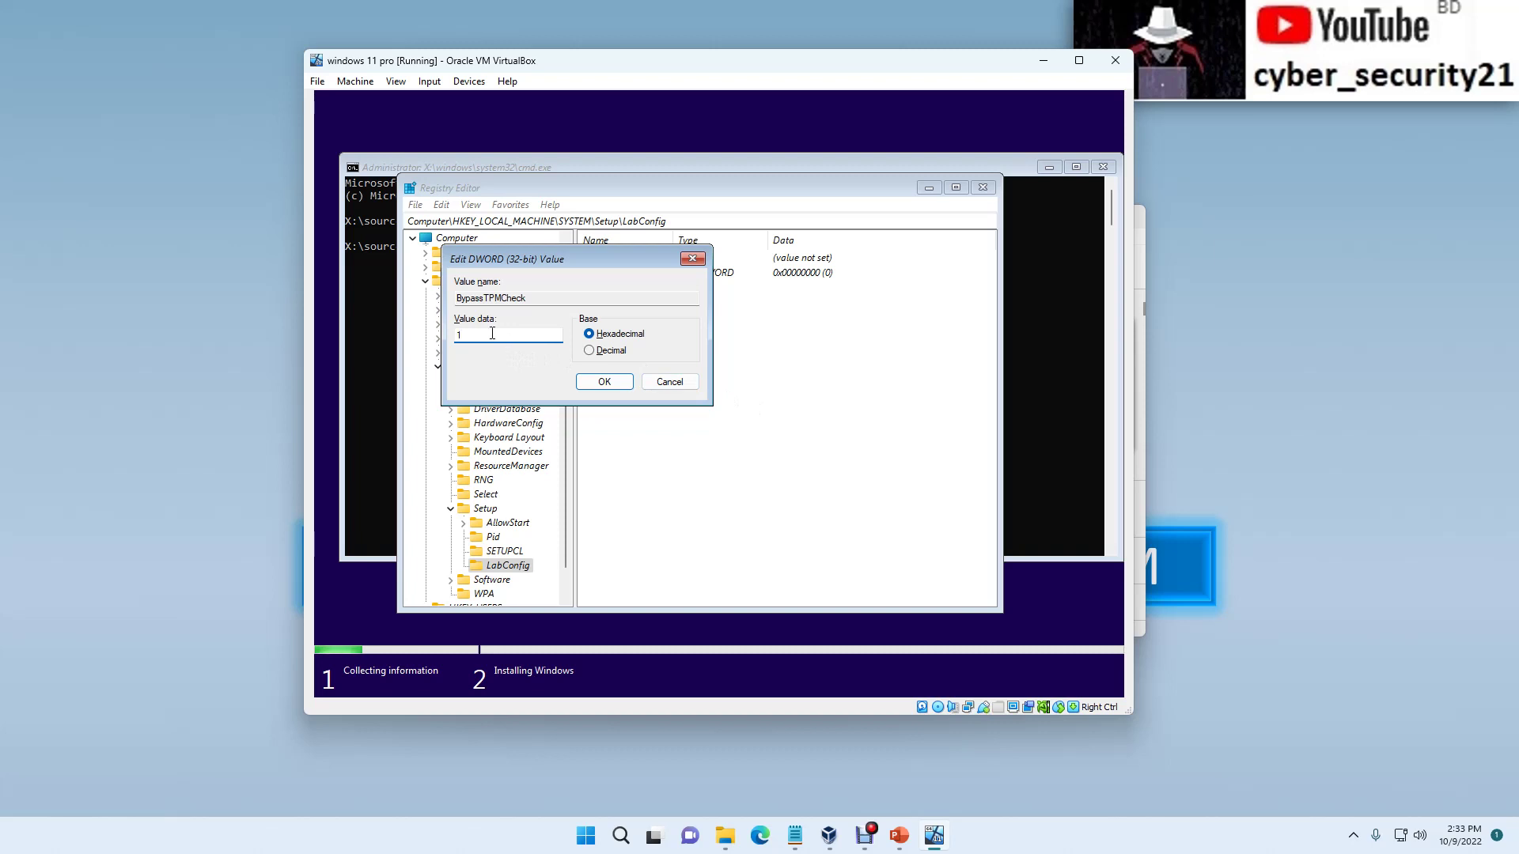
{"action": "left_click", "coordinate": [592, 335]}
{"action": "left_click", "coordinate": [604, 381]}
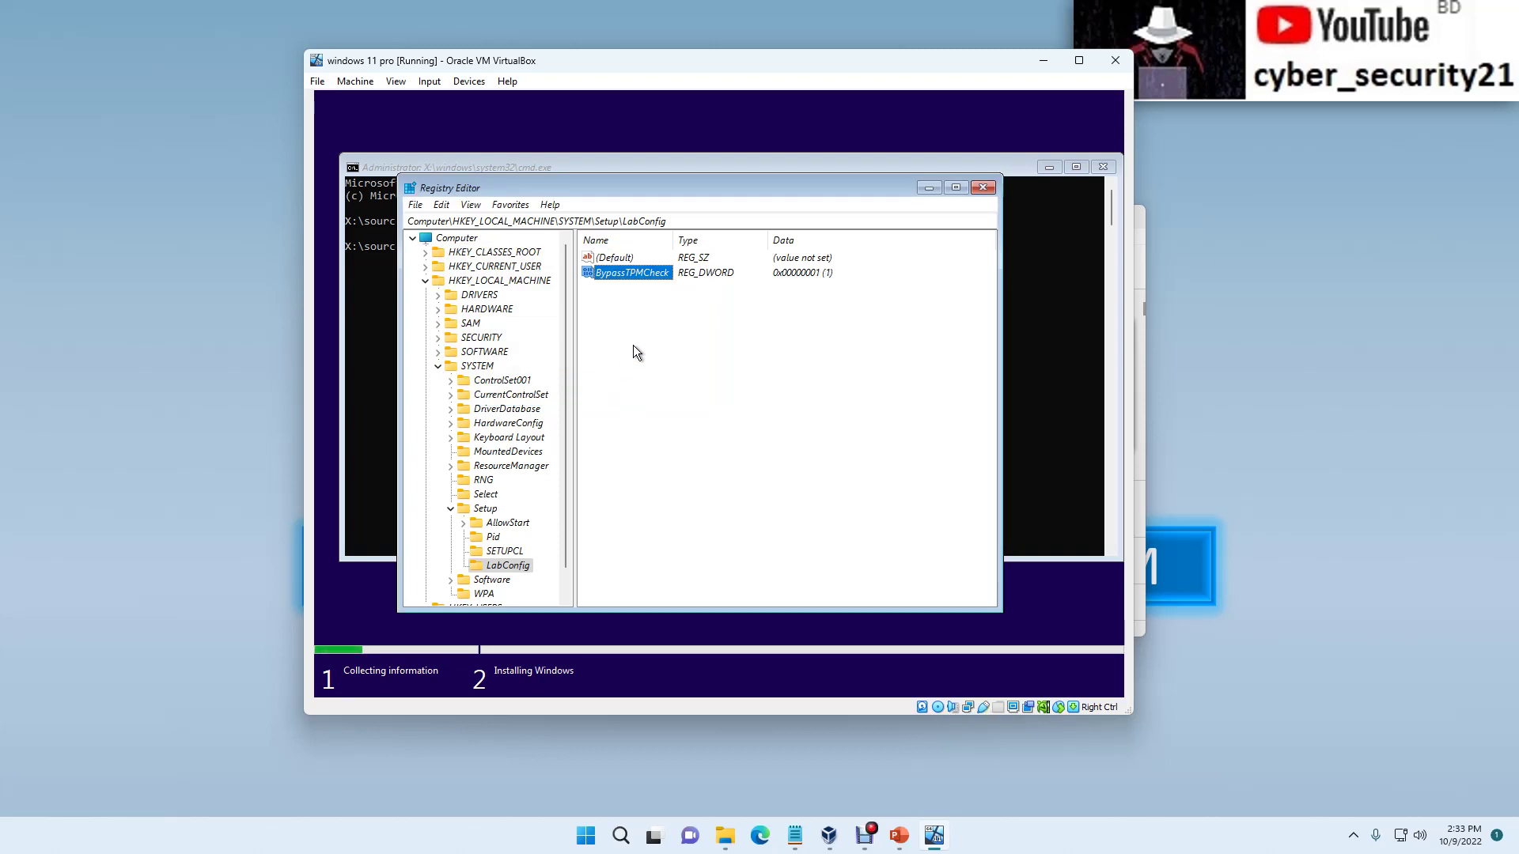
{"action": "right_click", "coordinate": [619, 342]}
Step: Add a 32-bit DWORD named BypassSecureBootCheck to LabConfig with data 1
{"action": "mouse_move", "coordinate": [648, 356]}
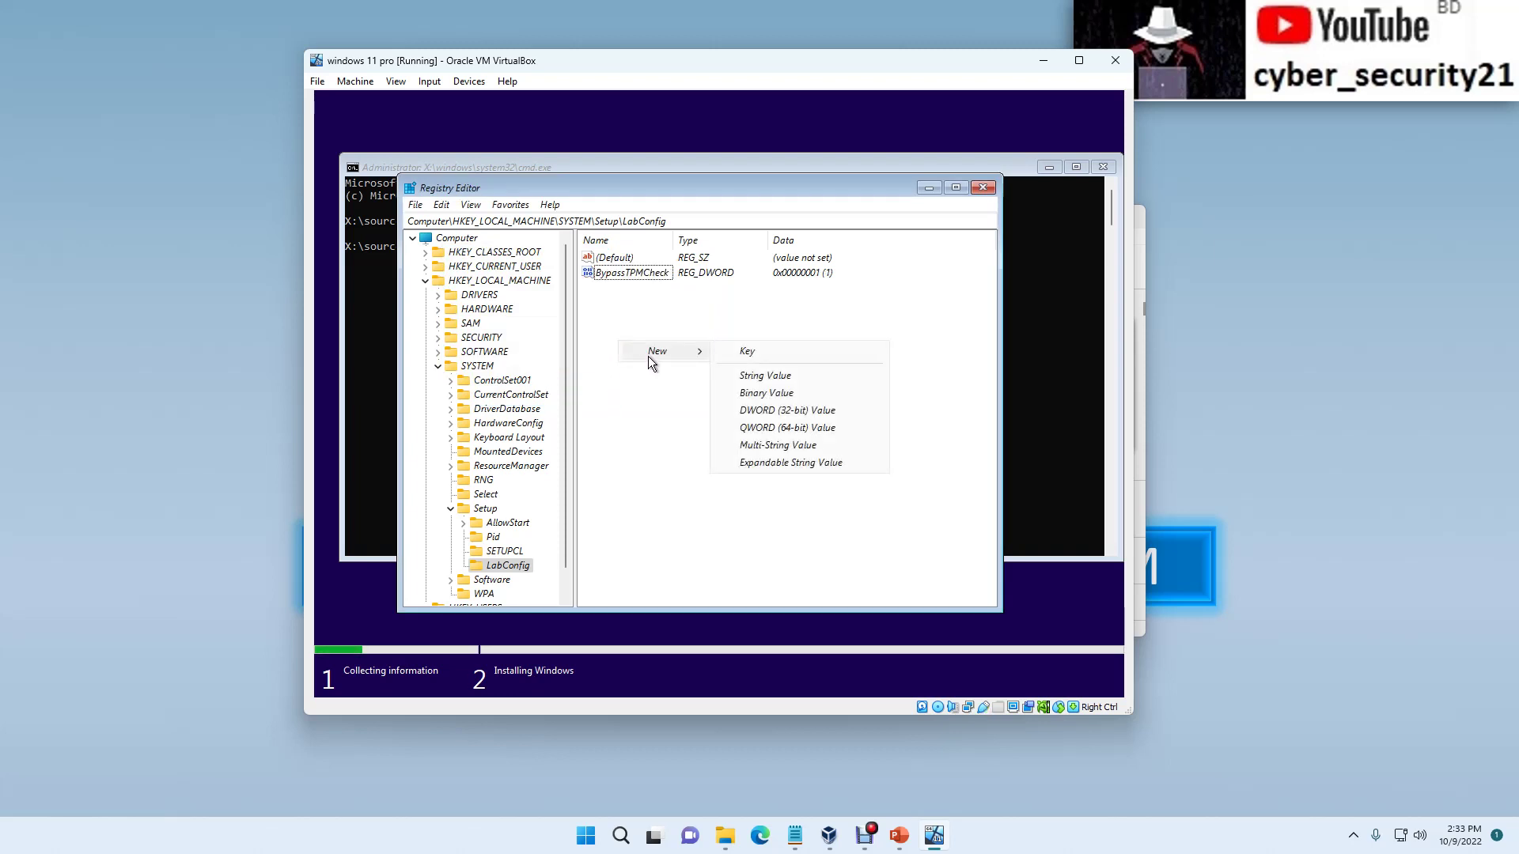
{"action": "left_click", "coordinate": [749, 410]}
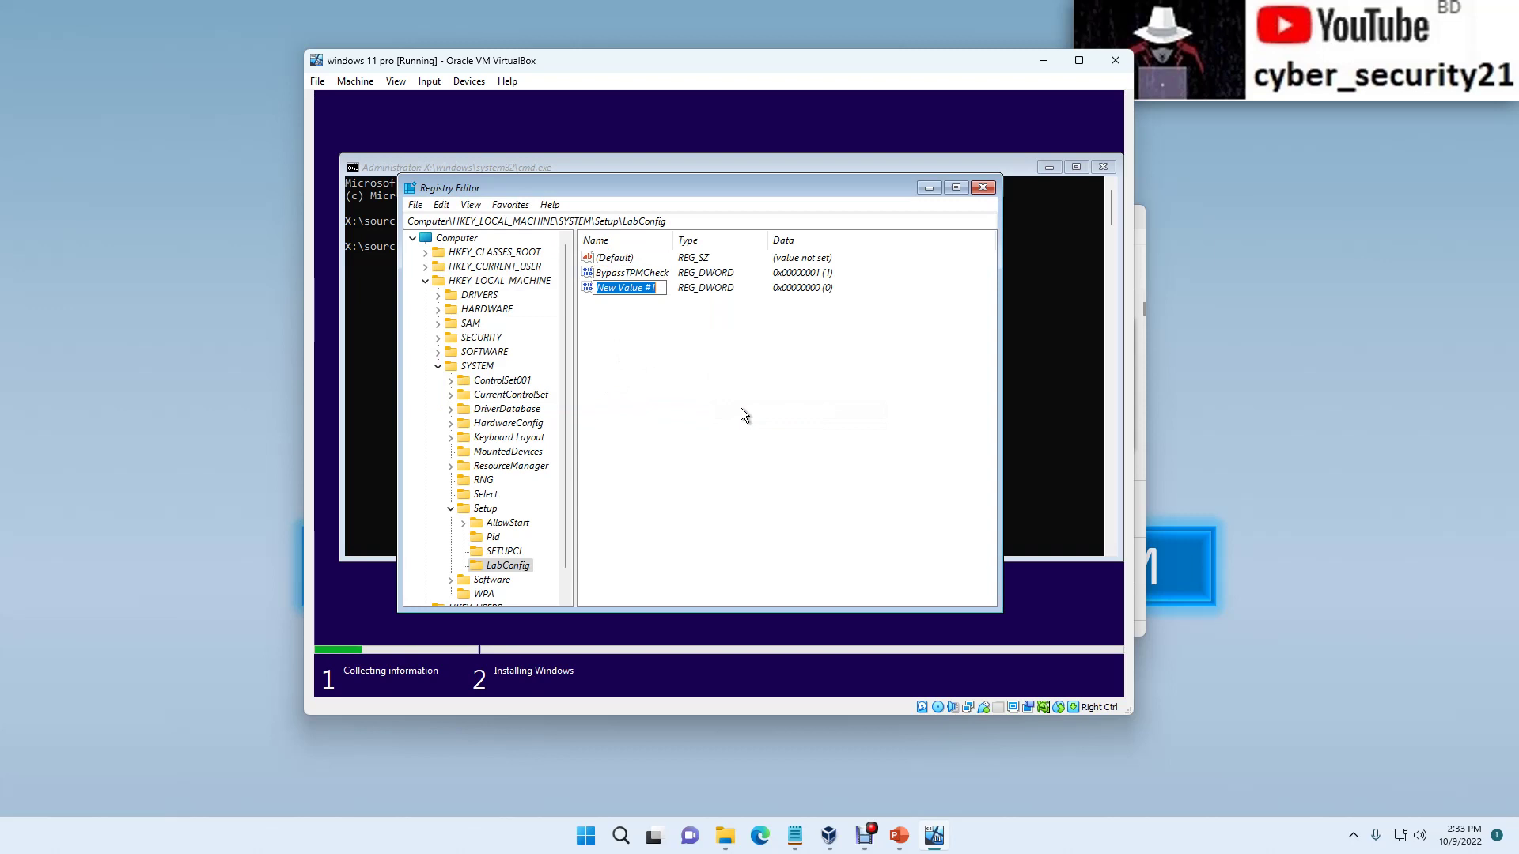
{"action": "key", "text": "BackSpace"}
{"action": "type", "text": "Bypa"}
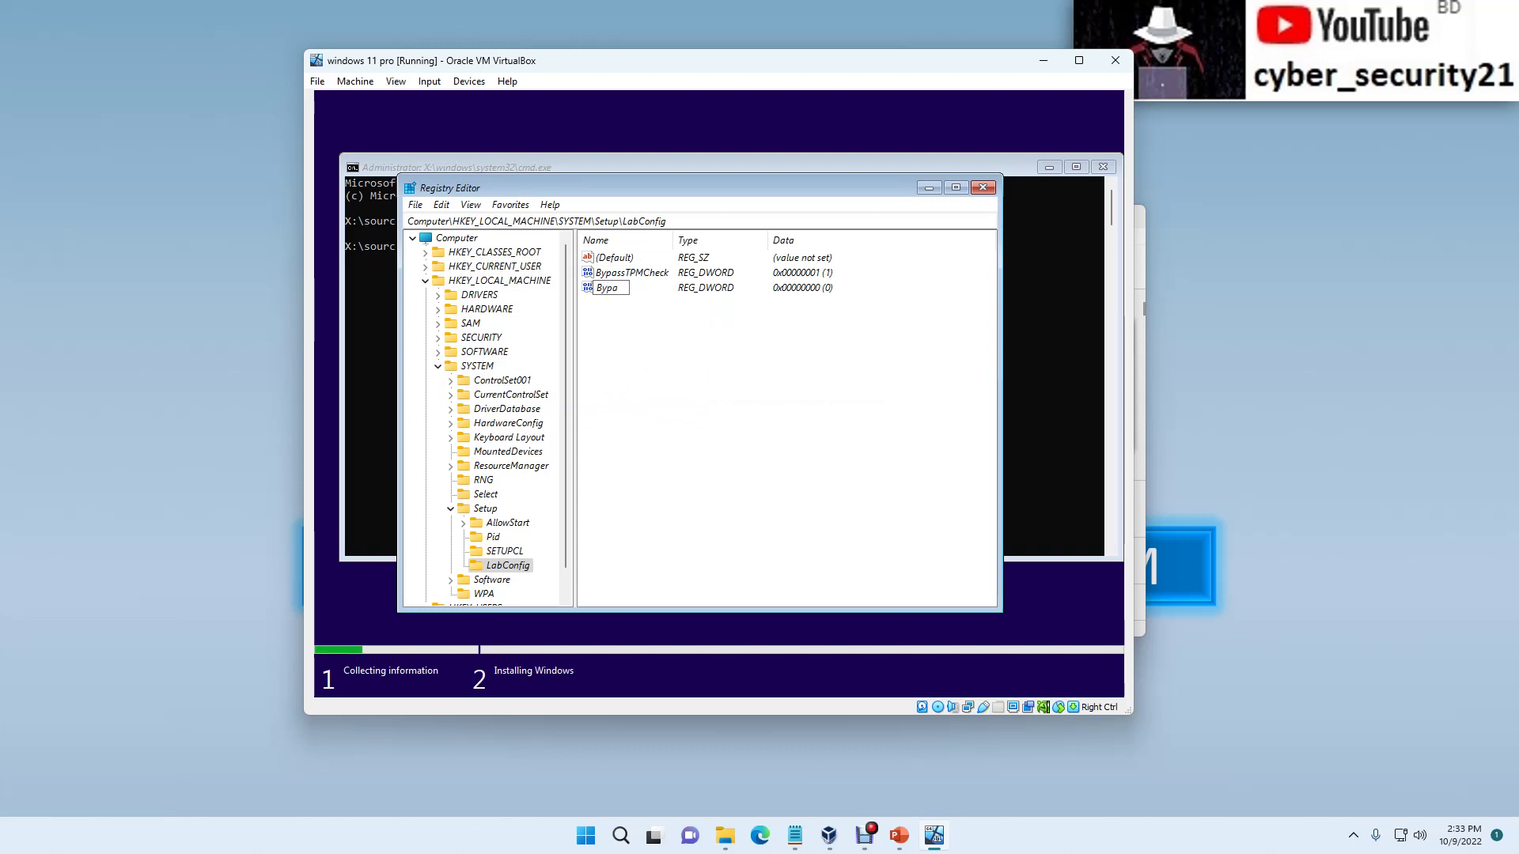
{"action": "type", "text": "ssSecureBoot"}
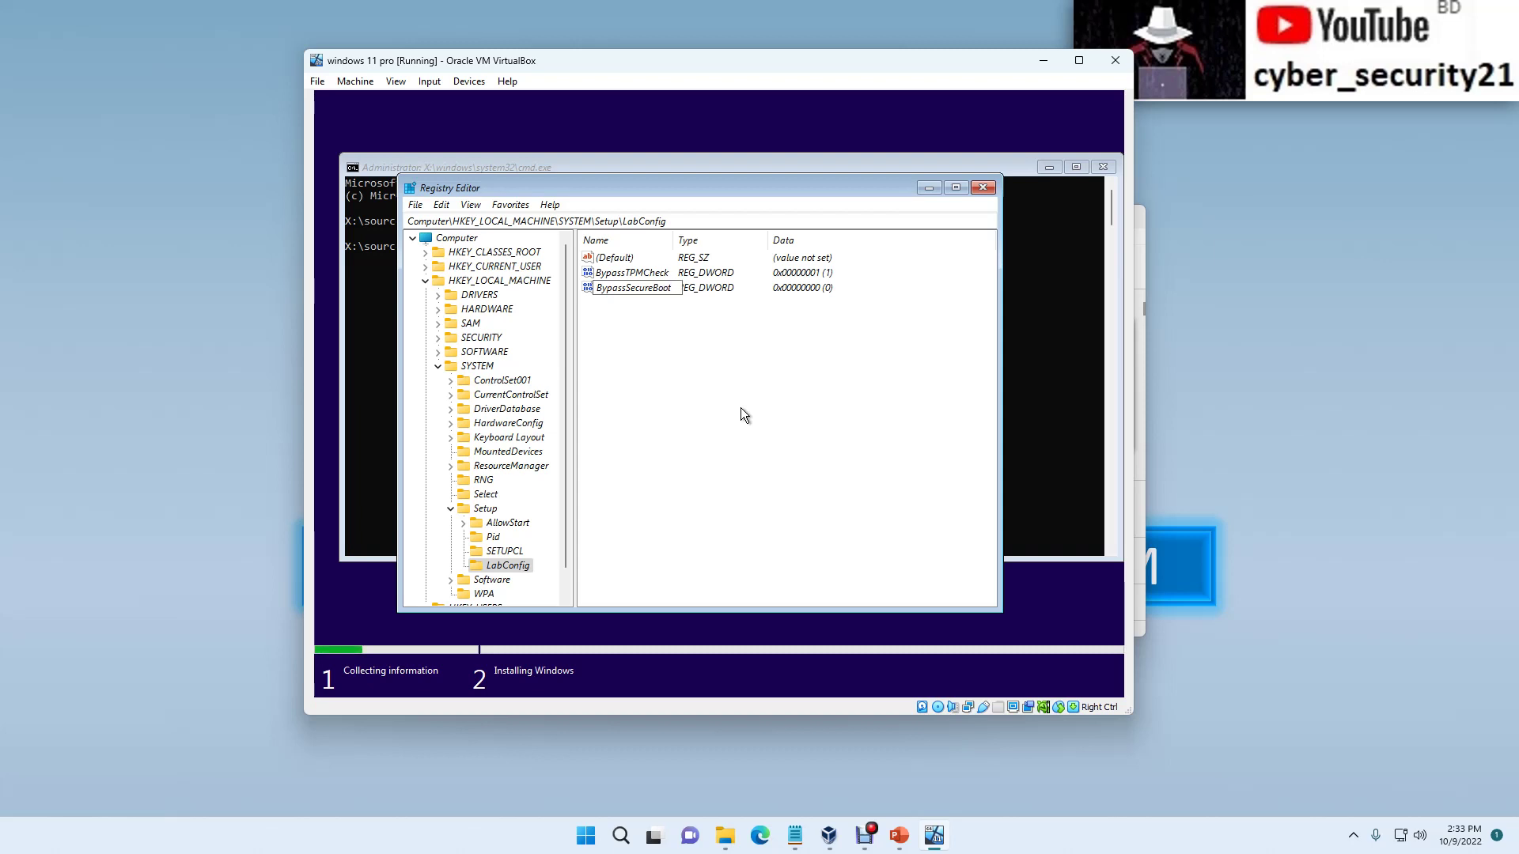
{"action": "type", "text": "Check"}
{"action": "key", "text": "Return"}
{"action": "key", "text": "Return"}
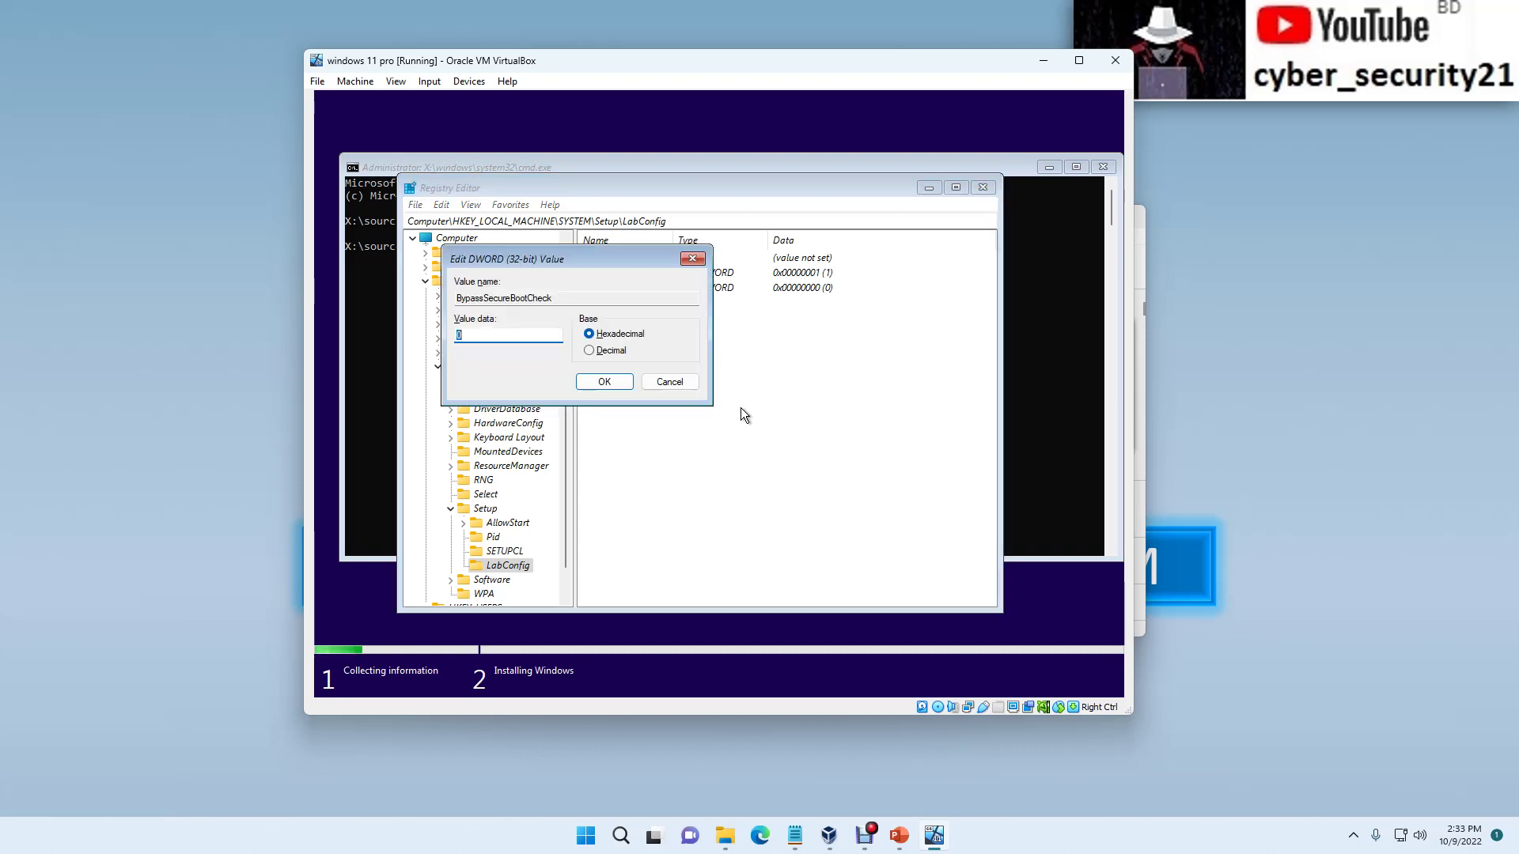
{"action": "type", "text": "1"}
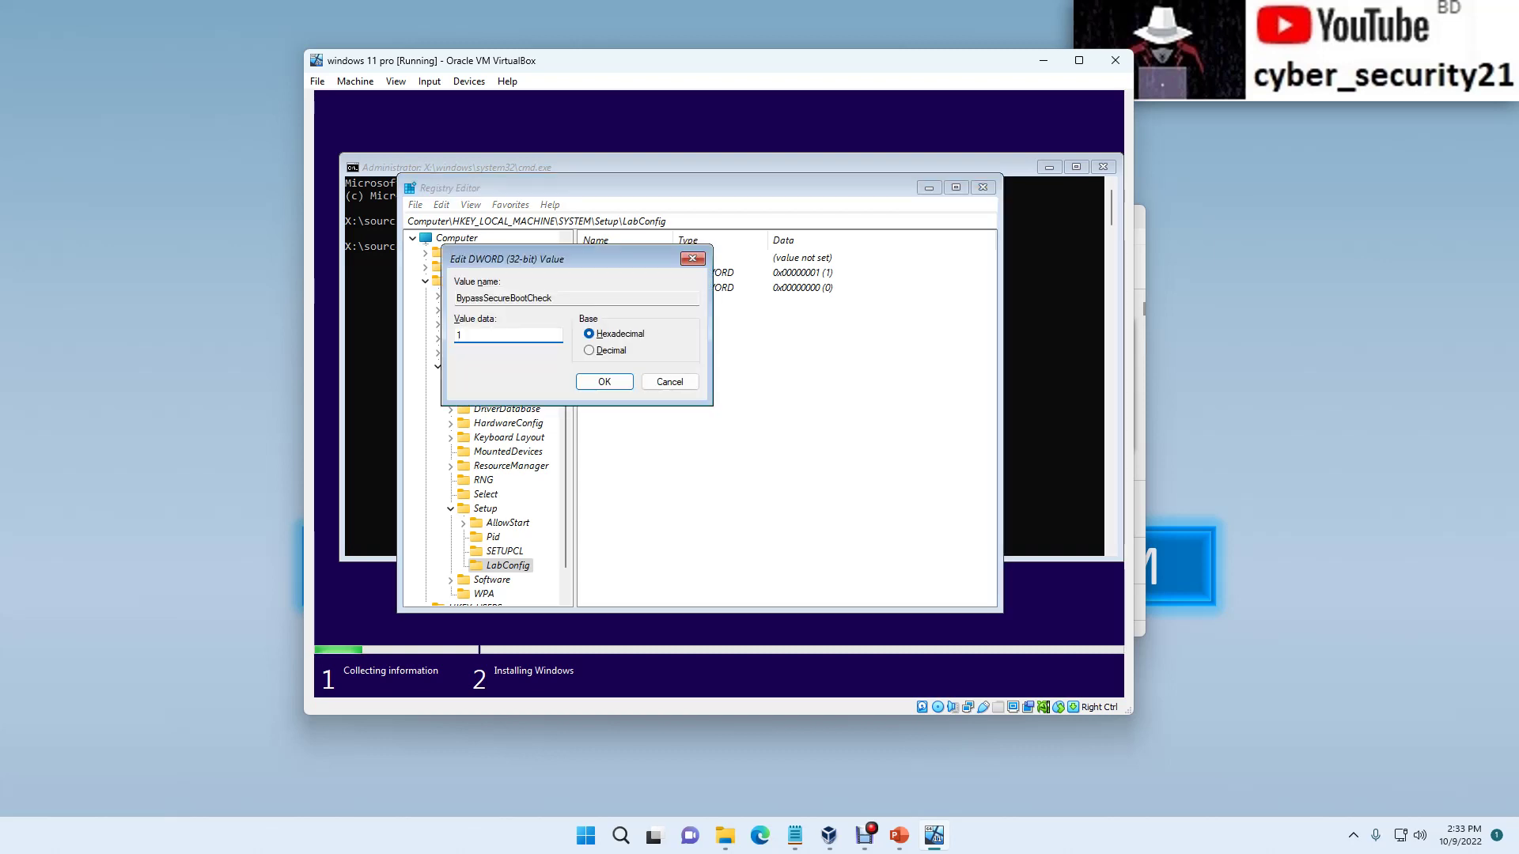
{"action": "left_click", "coordinate": [609, 382]}
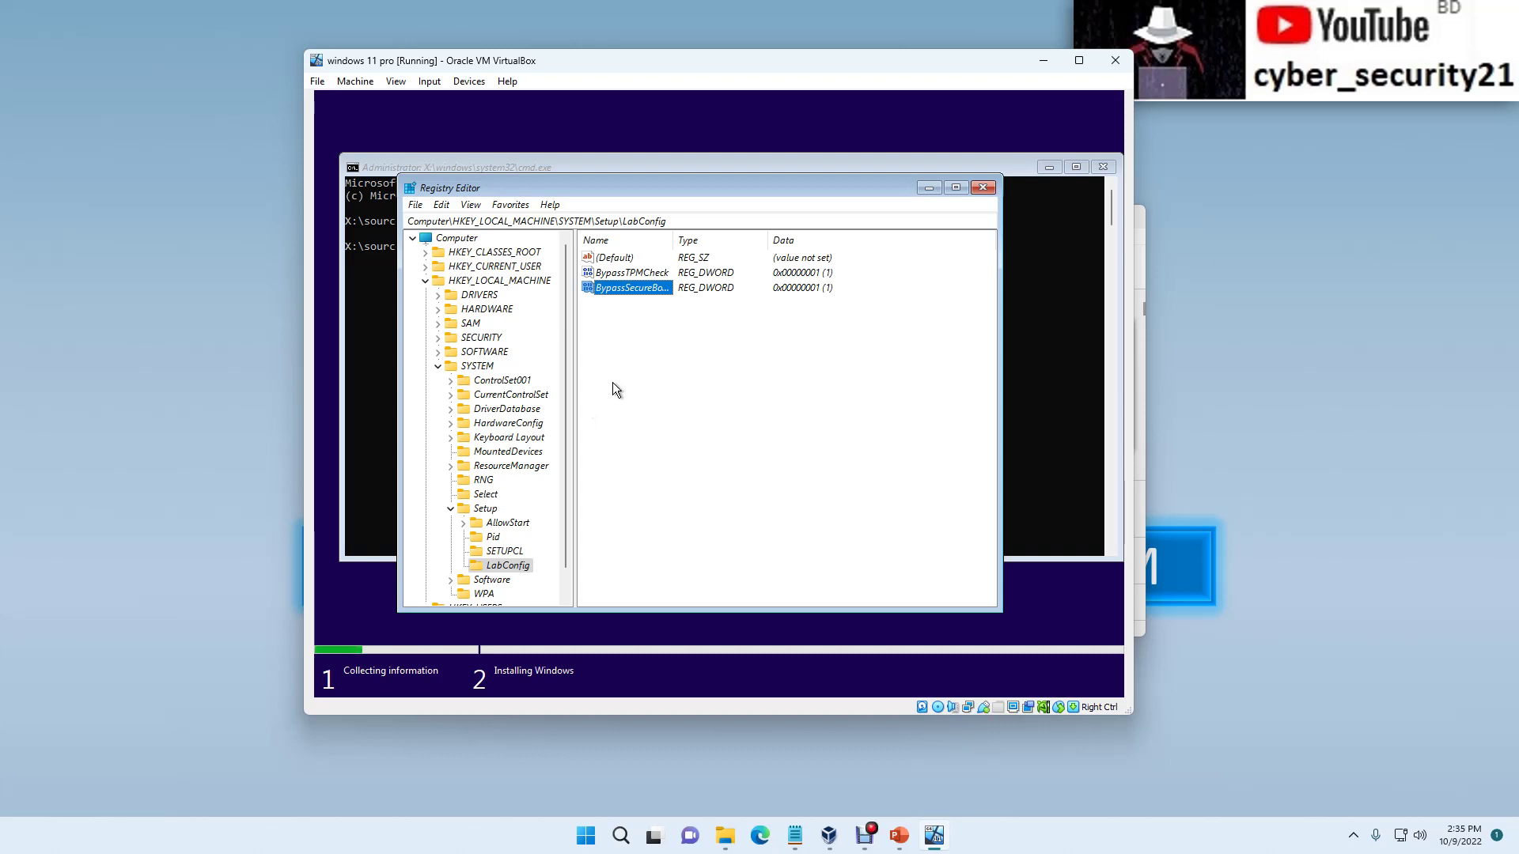
Step: Add a BypassRAMCheck DWORD with data 1 to LabConfig, then close Registry Editor
{"action": "left_click", "coordinate": [629, 370]}
{"action": "right_click", "coordinate": [629, 370]}
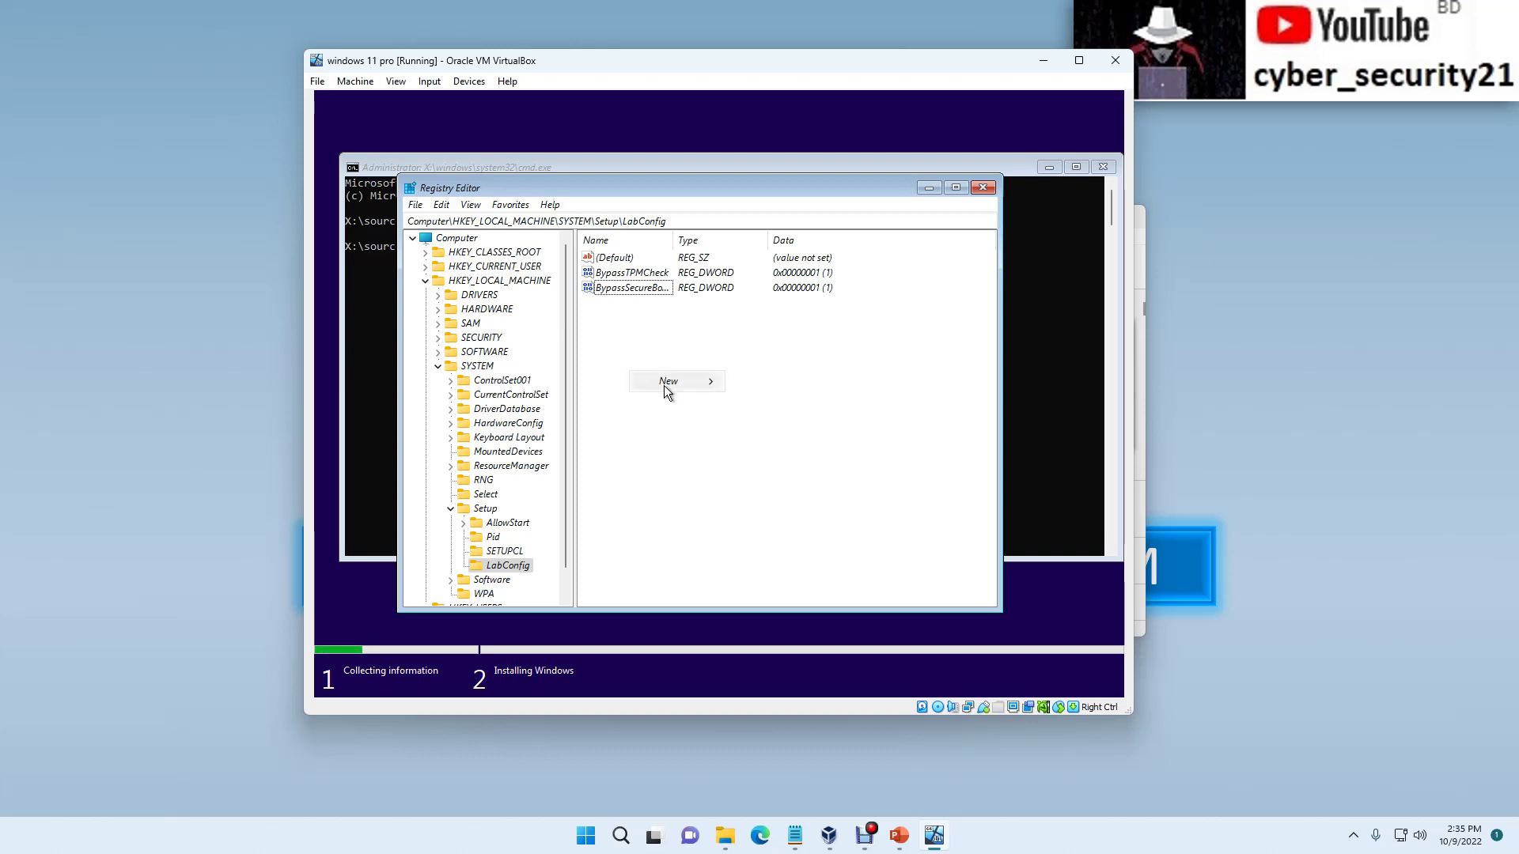
{"action": "mouse_move", "coordinate": [699, 387]}
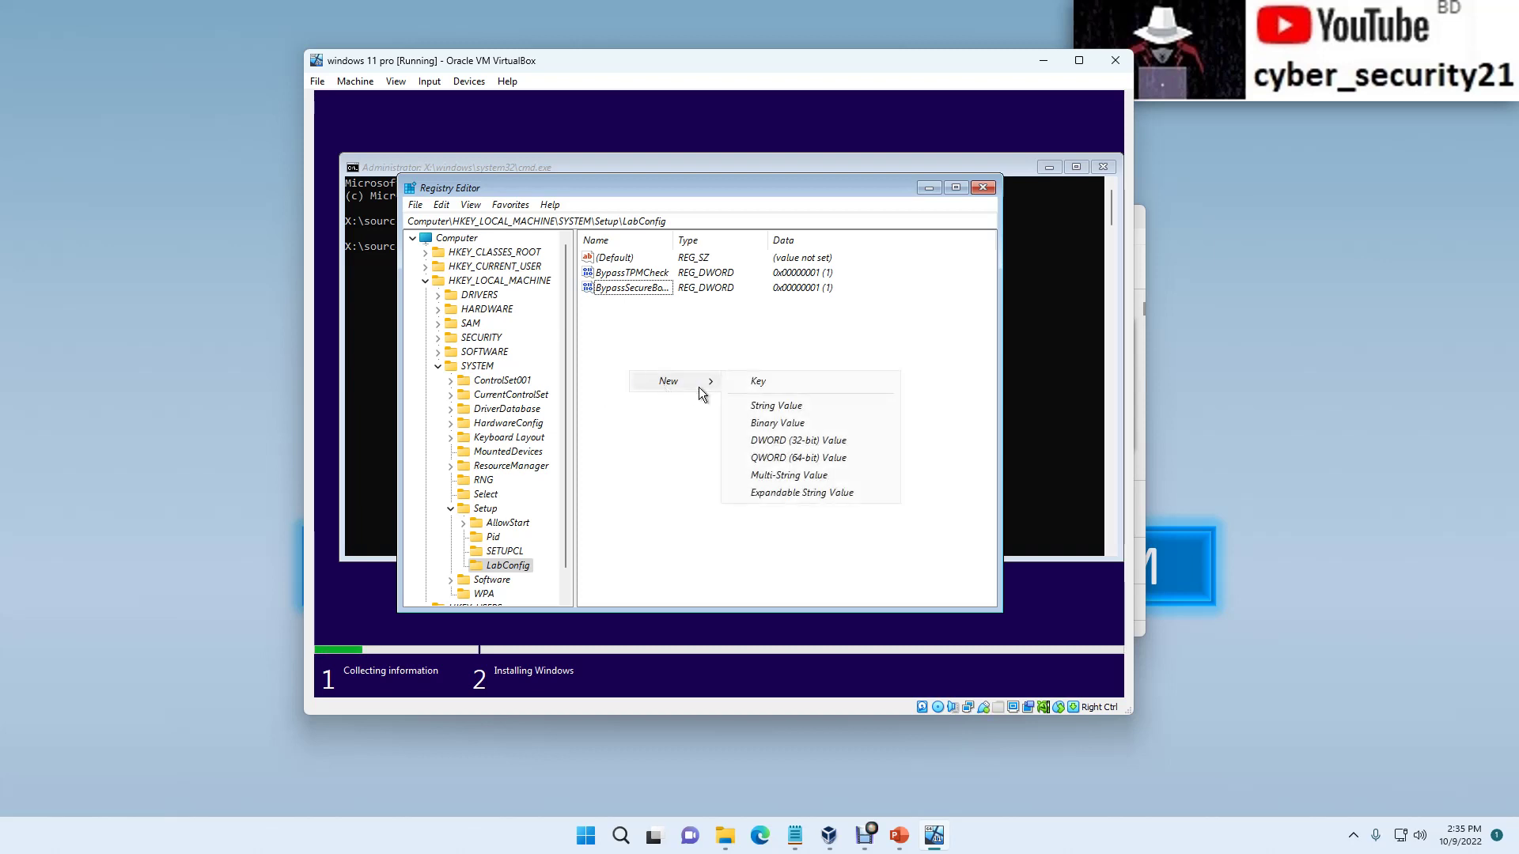
{"action": "left_click", "coordinate": [764, 443]}
{"action": "key", "text": "BackSpace"}
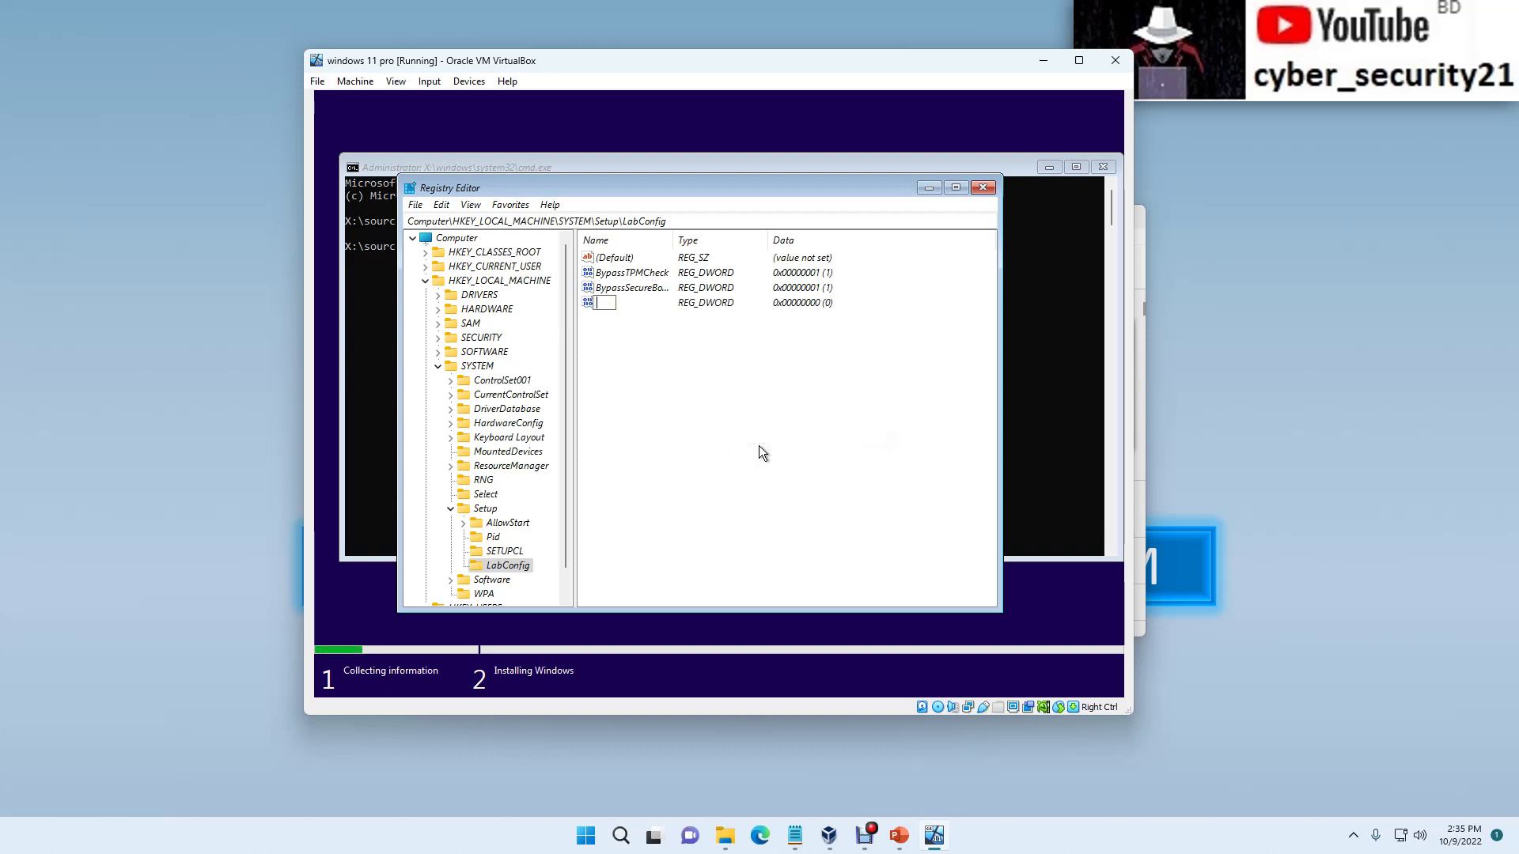
{"action": "type", "text": "BypassRAMCheck"}
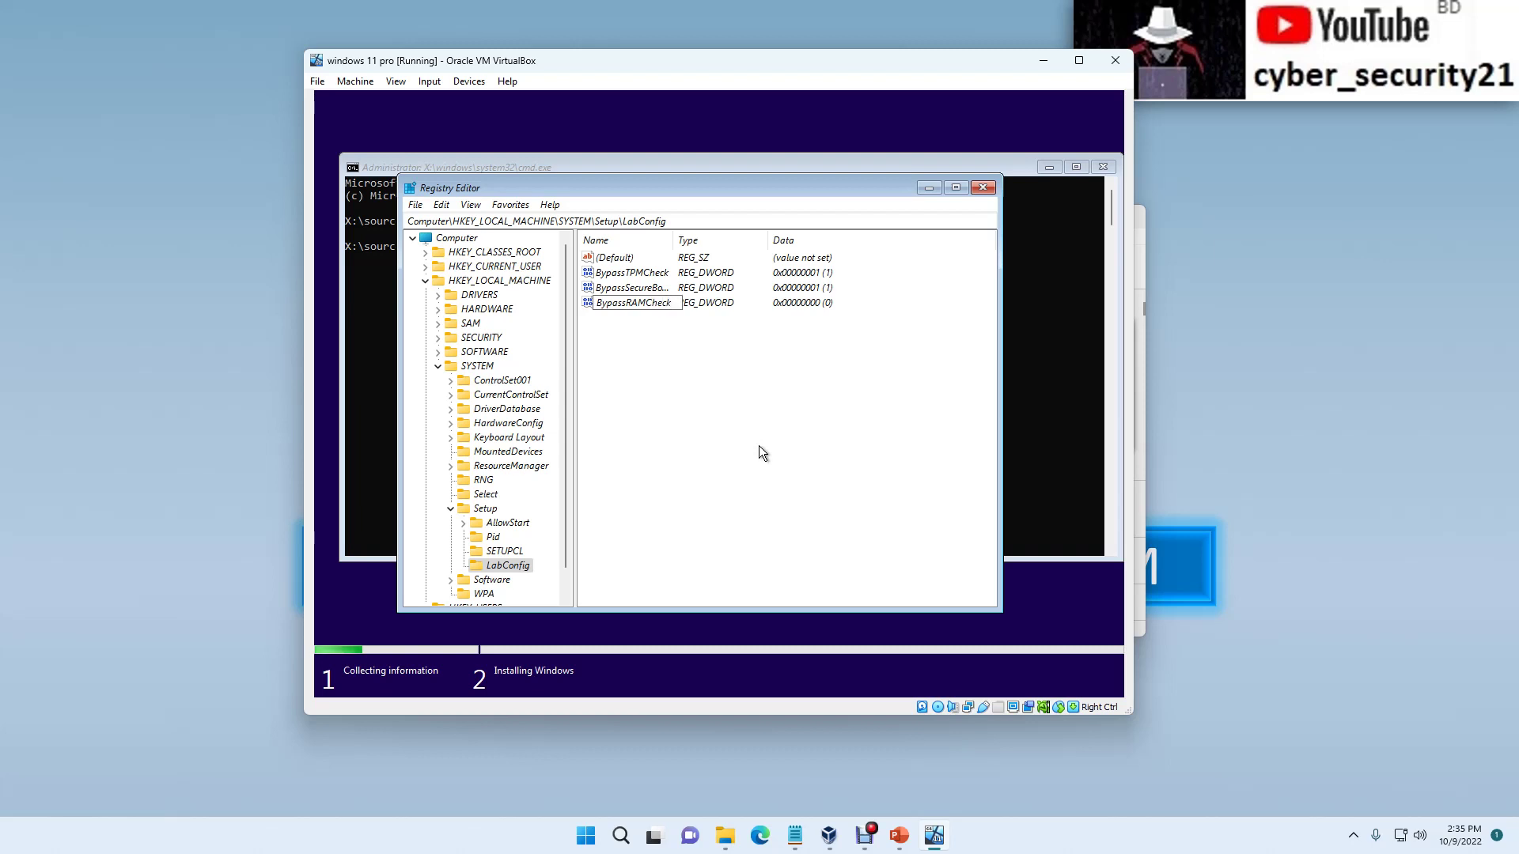
{"action": "key", "text": "Return"}
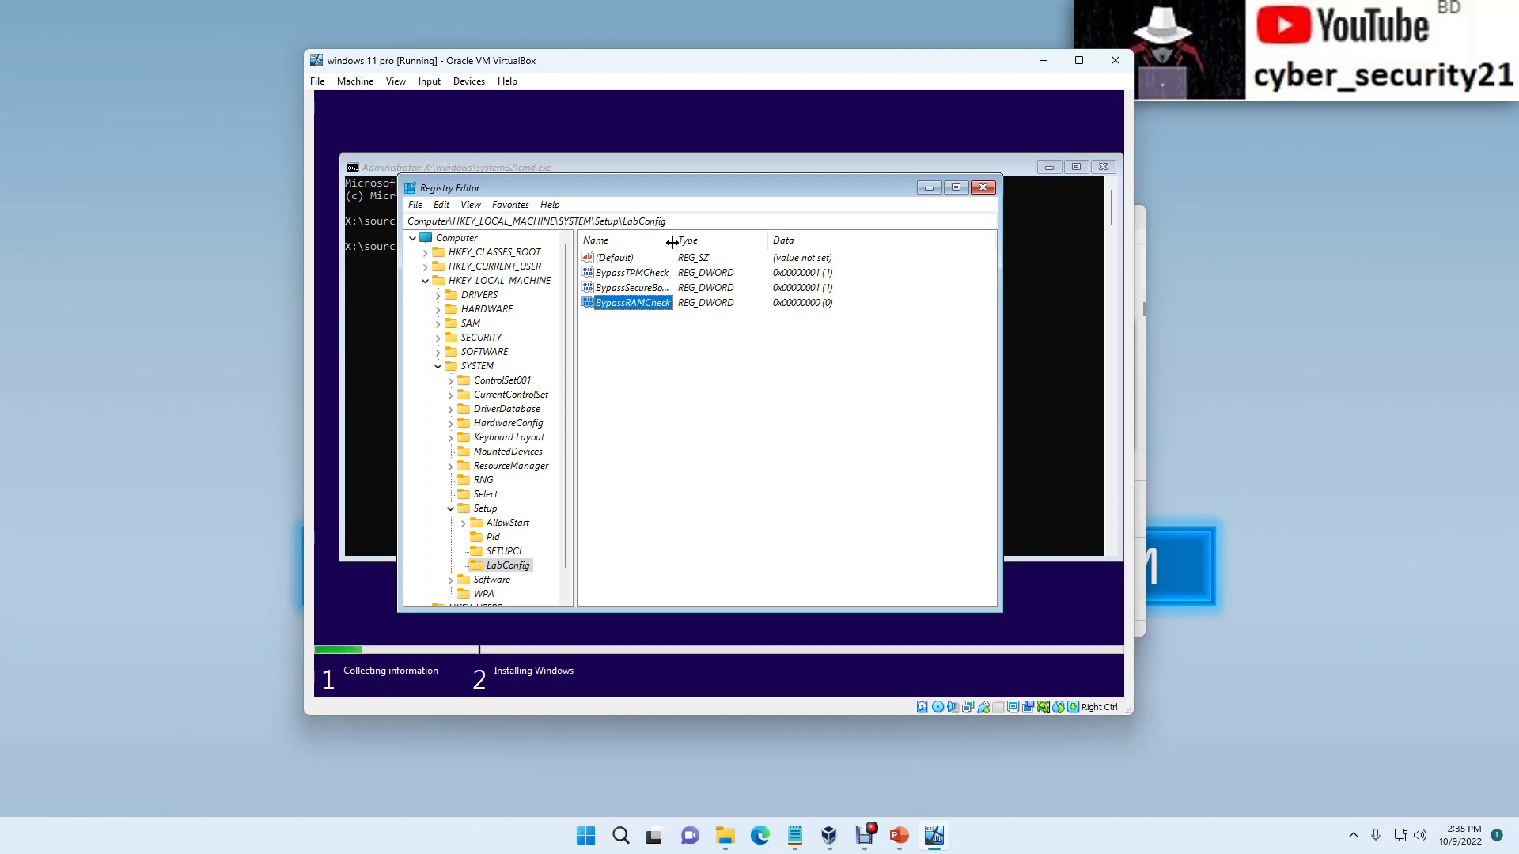
{"action": "double_click", "coordinate": [654, 302]}
{"action": "type", "text": "1"}
{"action": "left_click", "coordinate": [602, 383]}
{"action": "left_click", "coordinate": [657, 376]}
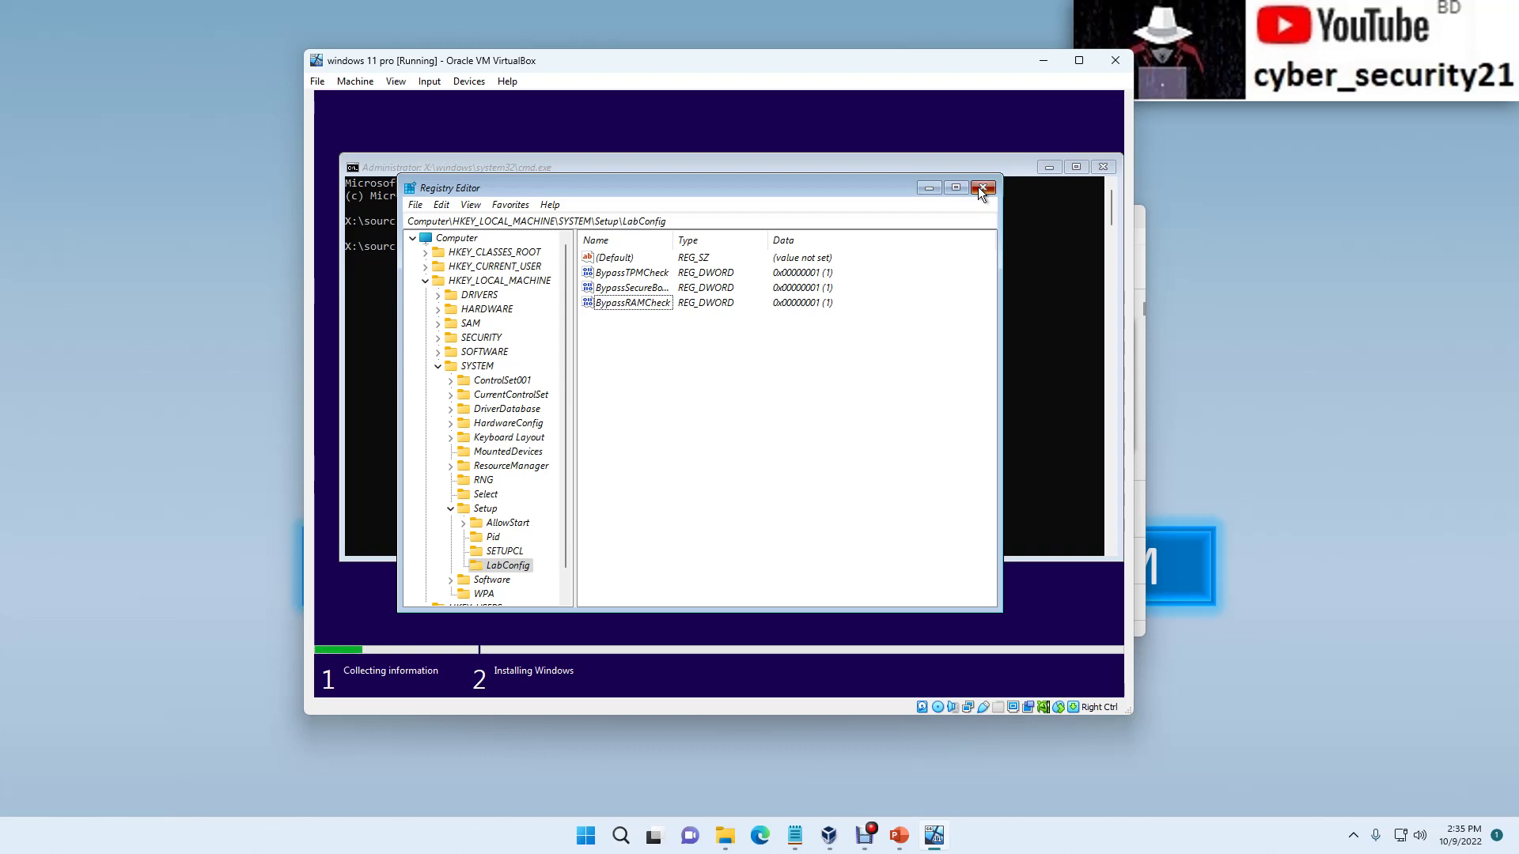
{"action": "left_click", "coordinate": [980, 187]}
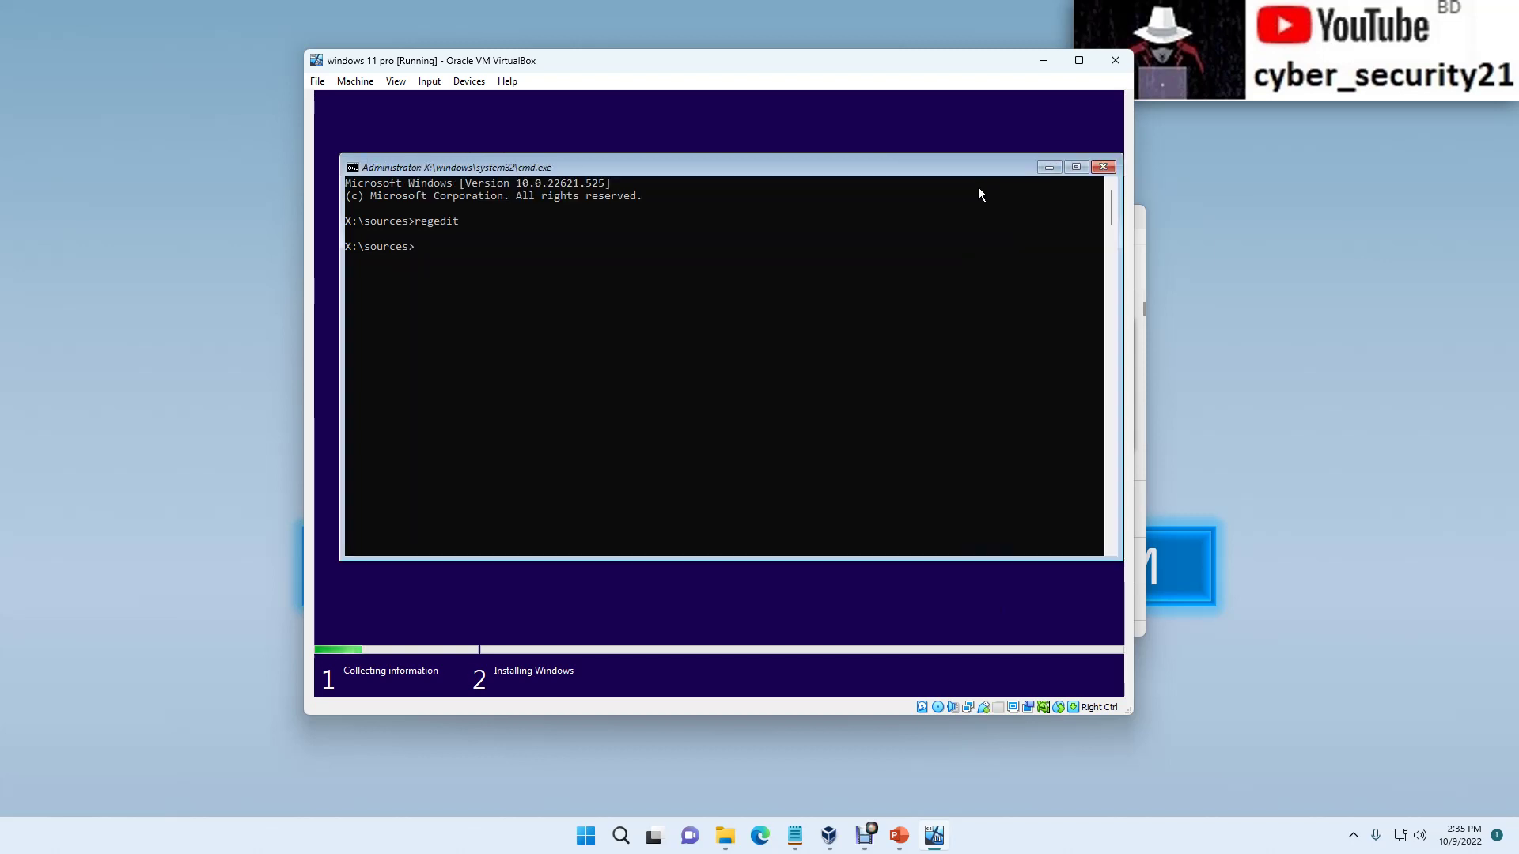
Step: Close the command prompt, continue with Windows 11 Pro, and accept the license terms
{"action": "left_click", "coordinate": [1102, 166]}
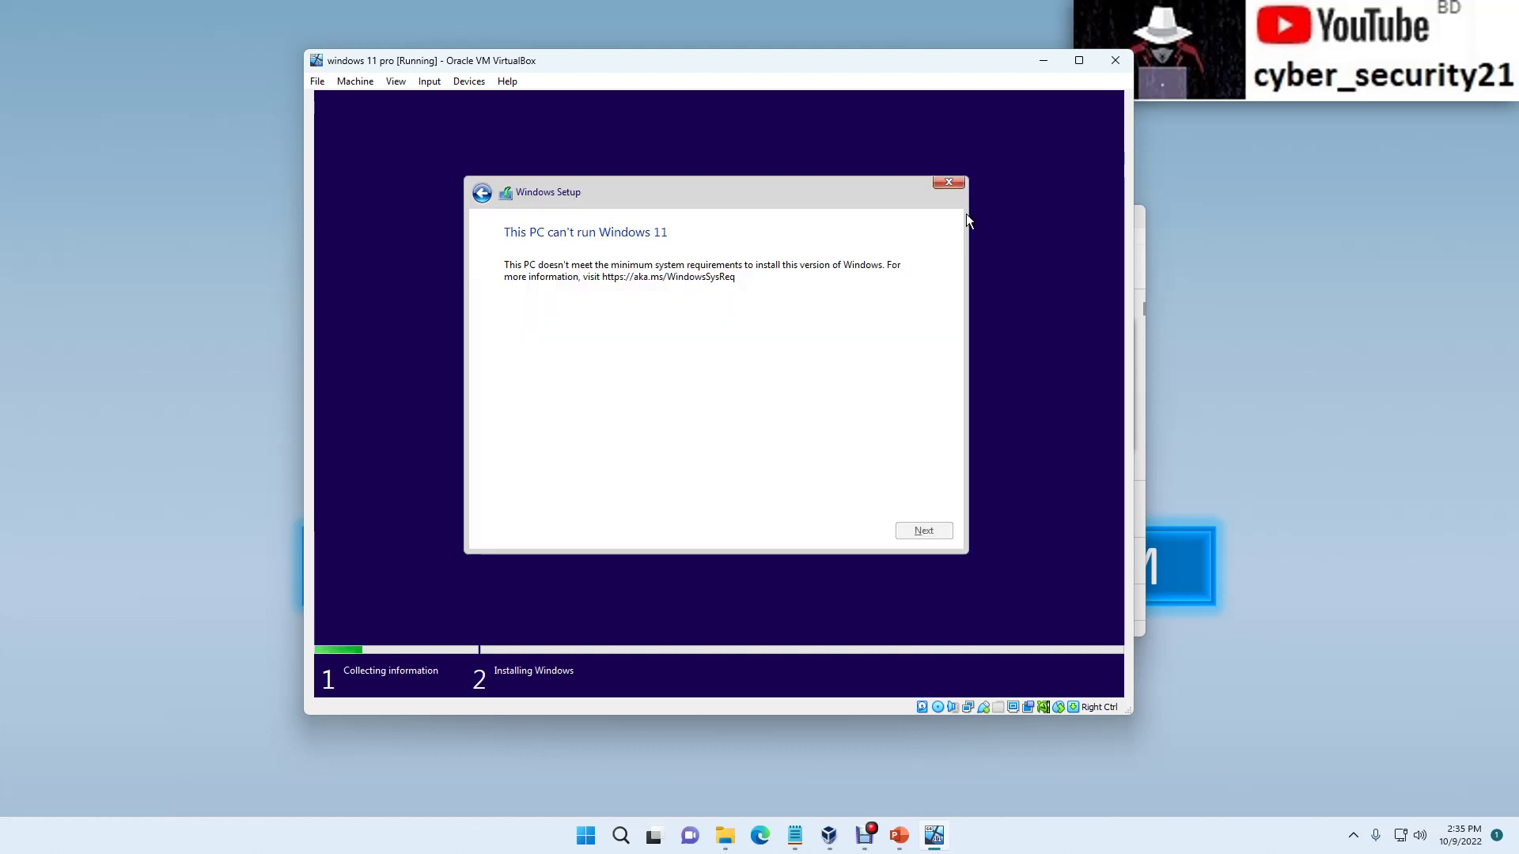
{"action": "left_click", "coordinate": [484, 193]}
{"action": "left_click", "coordinate": [912, 528]}
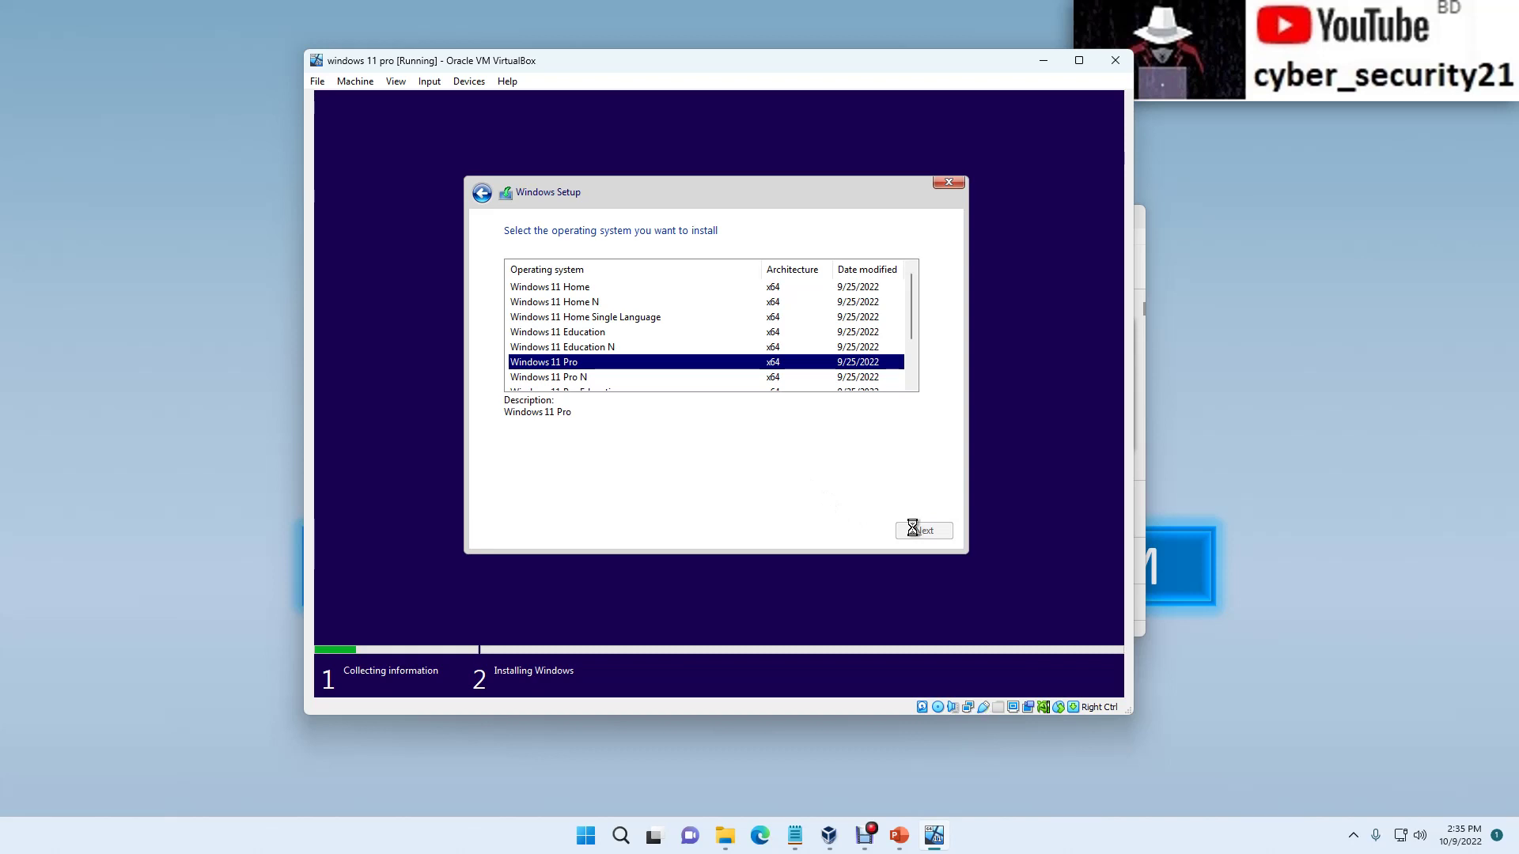
{"action": "left_click", "coordinate": [654, 495]}
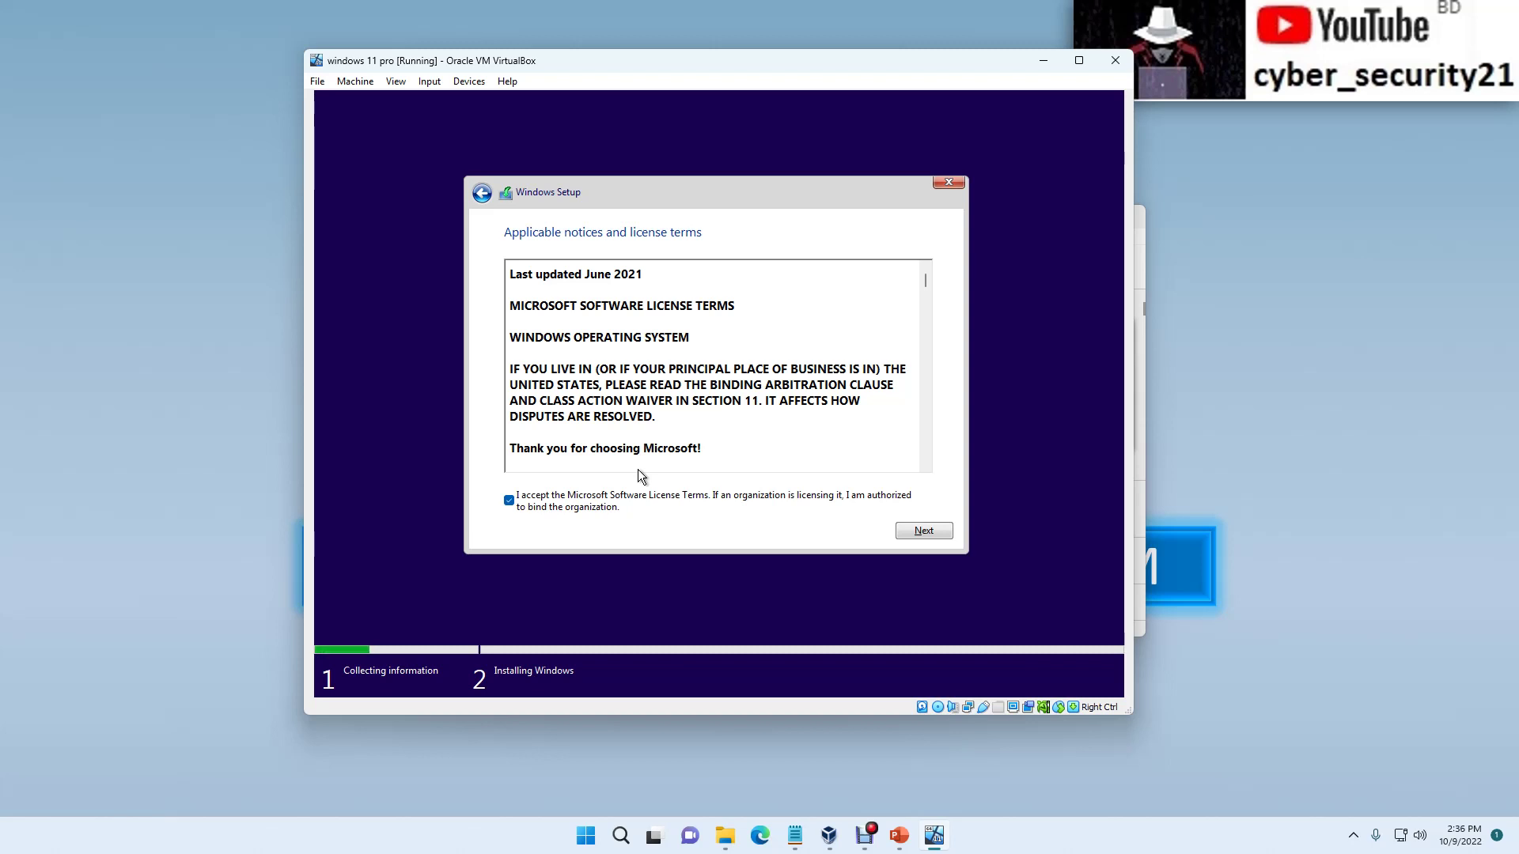
{"action": "key", "text": "Return"}
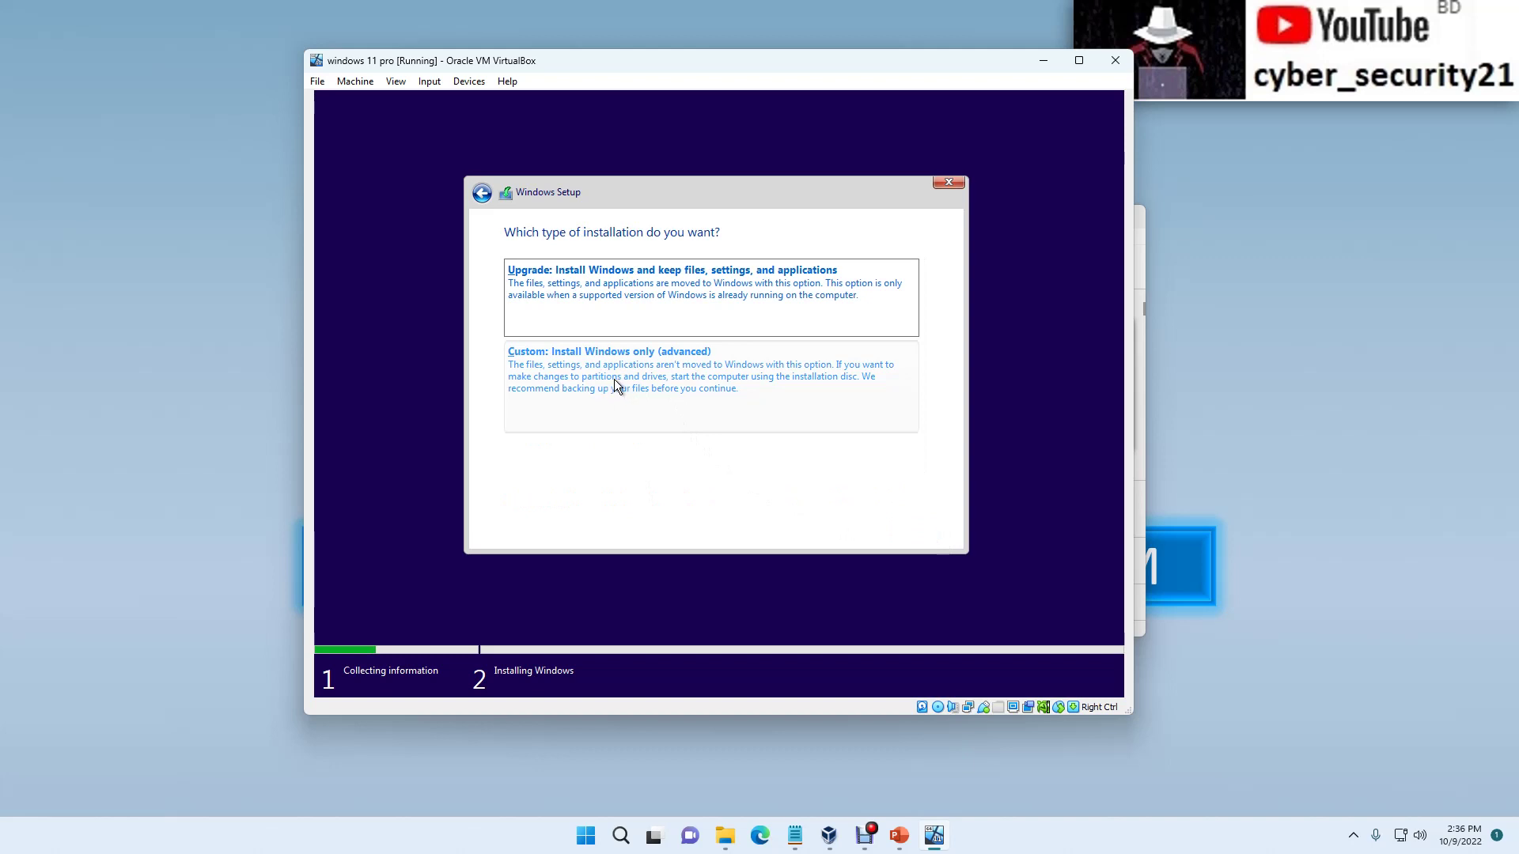
Step: Choose Custom install, start a new partition on Drive 0's unallocated space, and open Windows search
{"action": "left_click", "coordinate": [624, 380]}
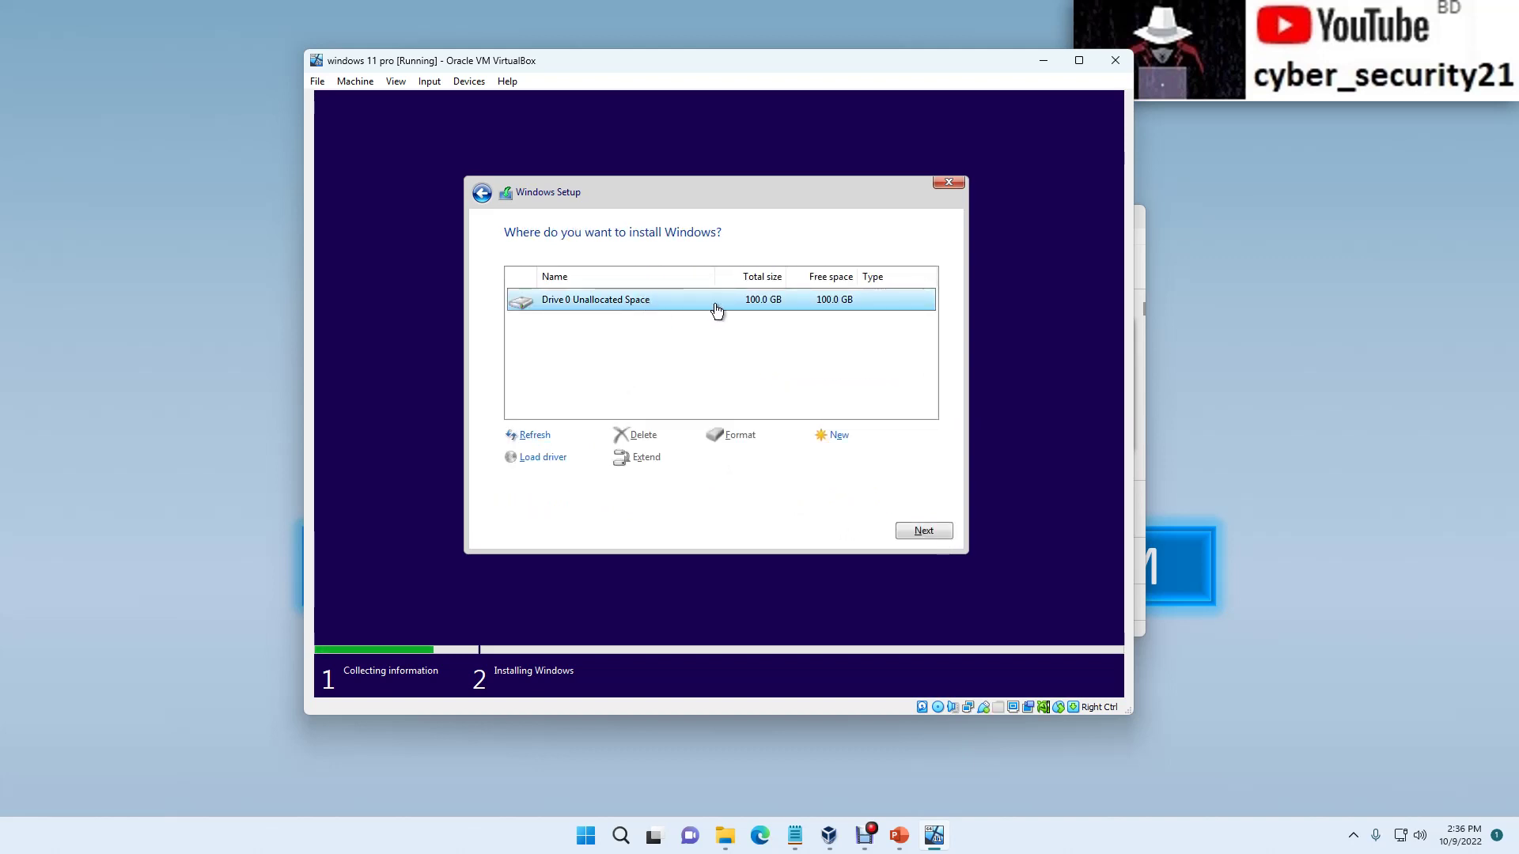
{"action": "left_click", "coordinate": [837, 435]}
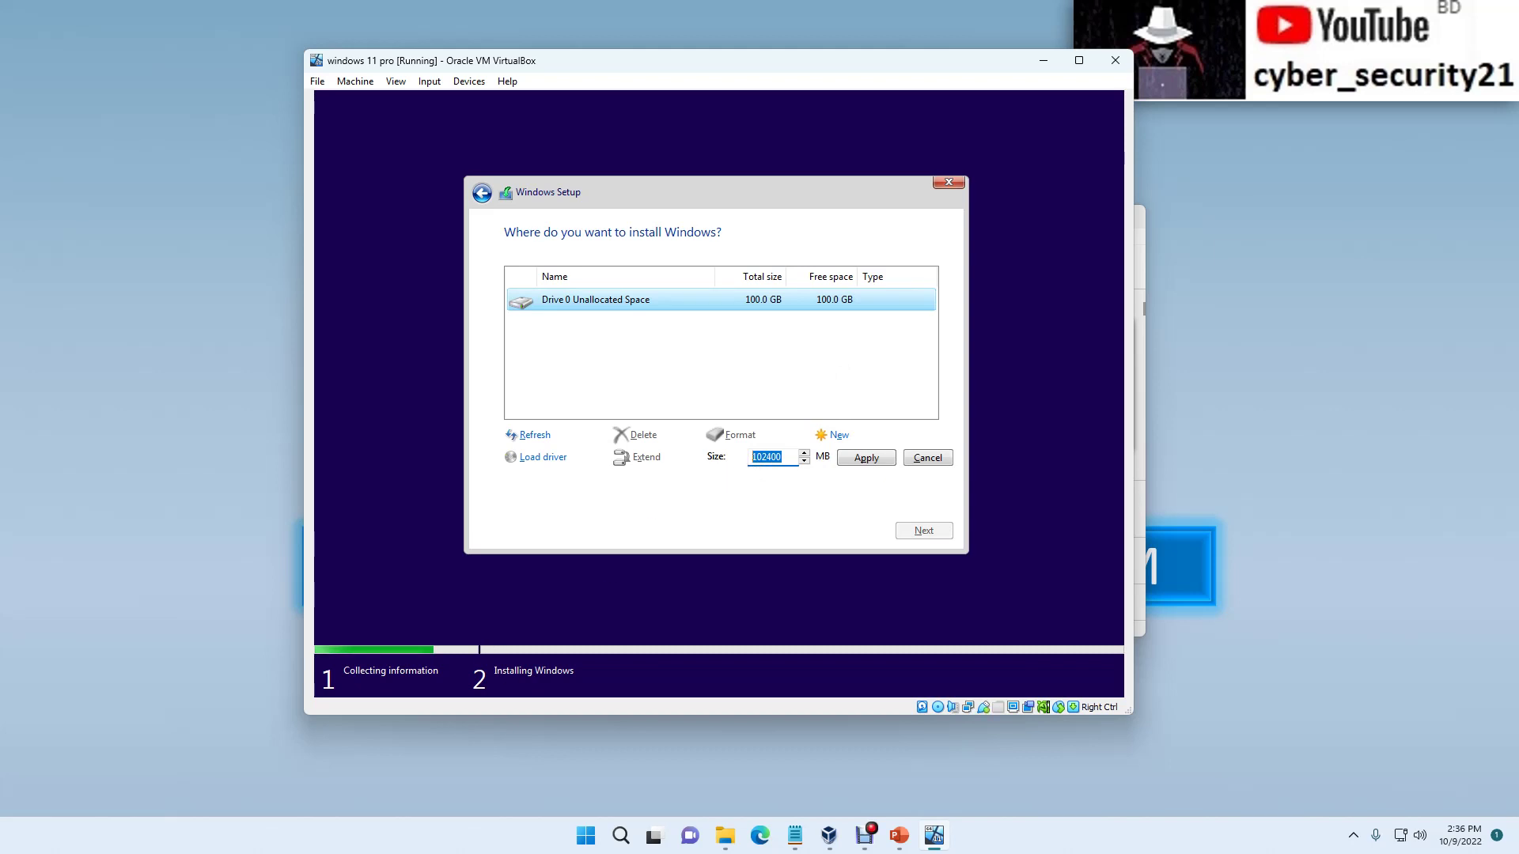
{"action": "key", "text": "super+s"}
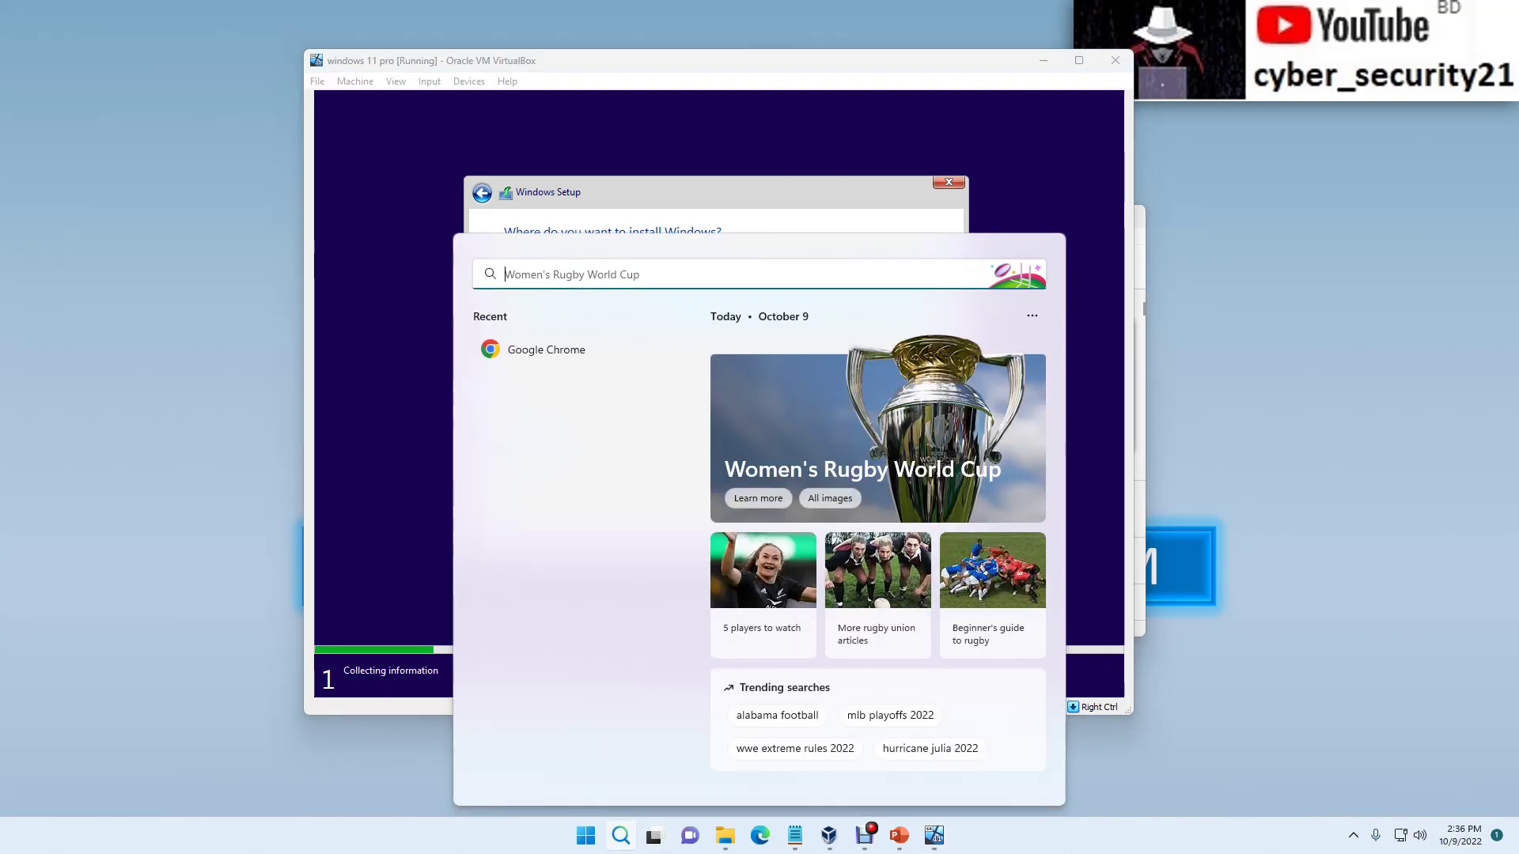
Step: Use Calculator to compute 80 × 1024 = 81,920 MB for an 80 GB partition
{"action": "type", "text": "cal"}
{"action": "key", "text": "Return"}
{"action": "type", "text": "80*"}
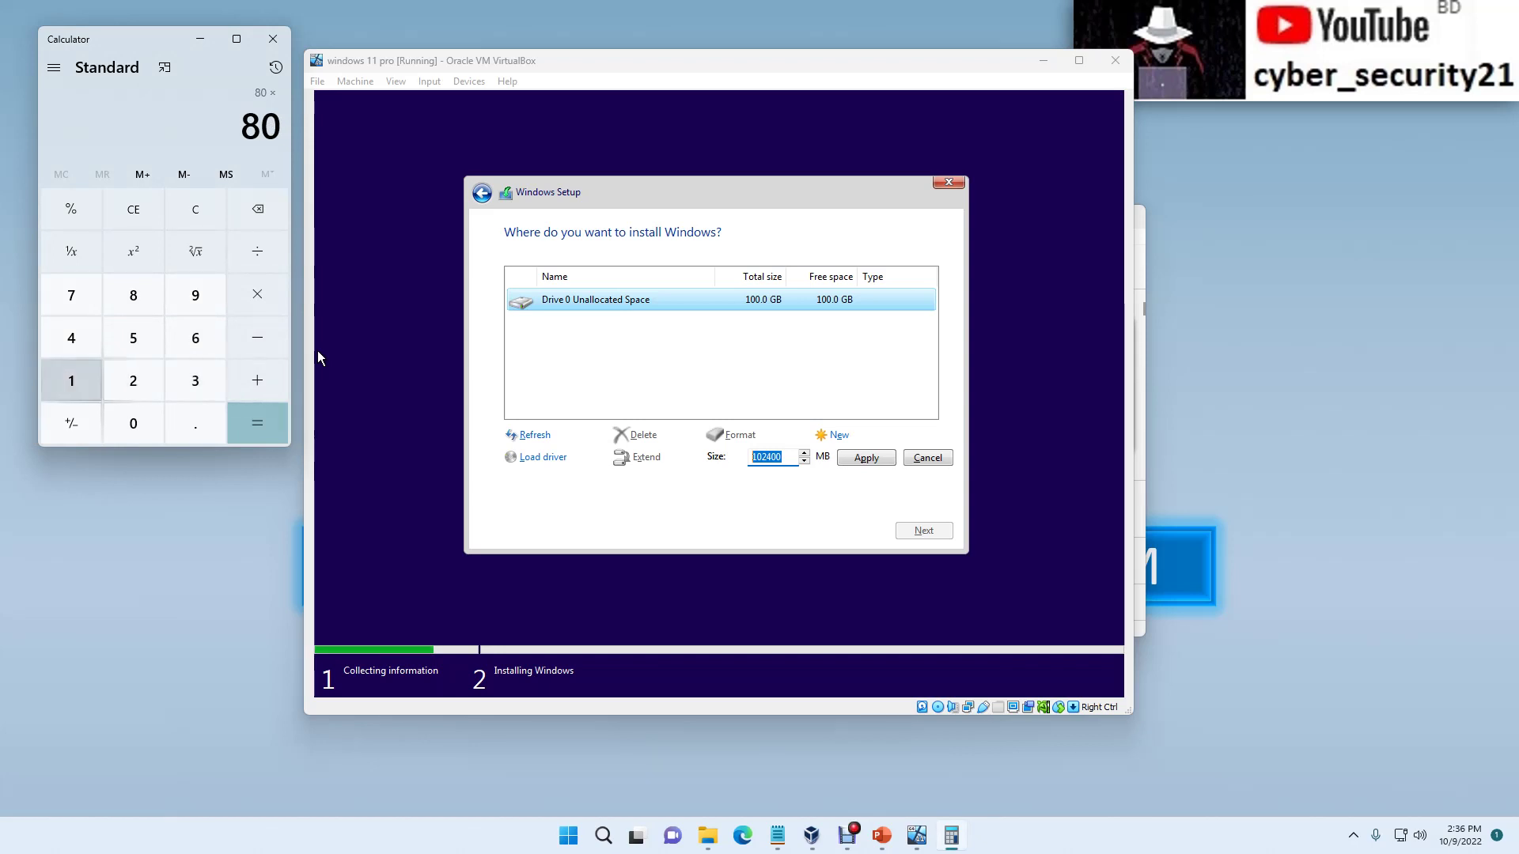
{"action": "type", "text": "1024"}
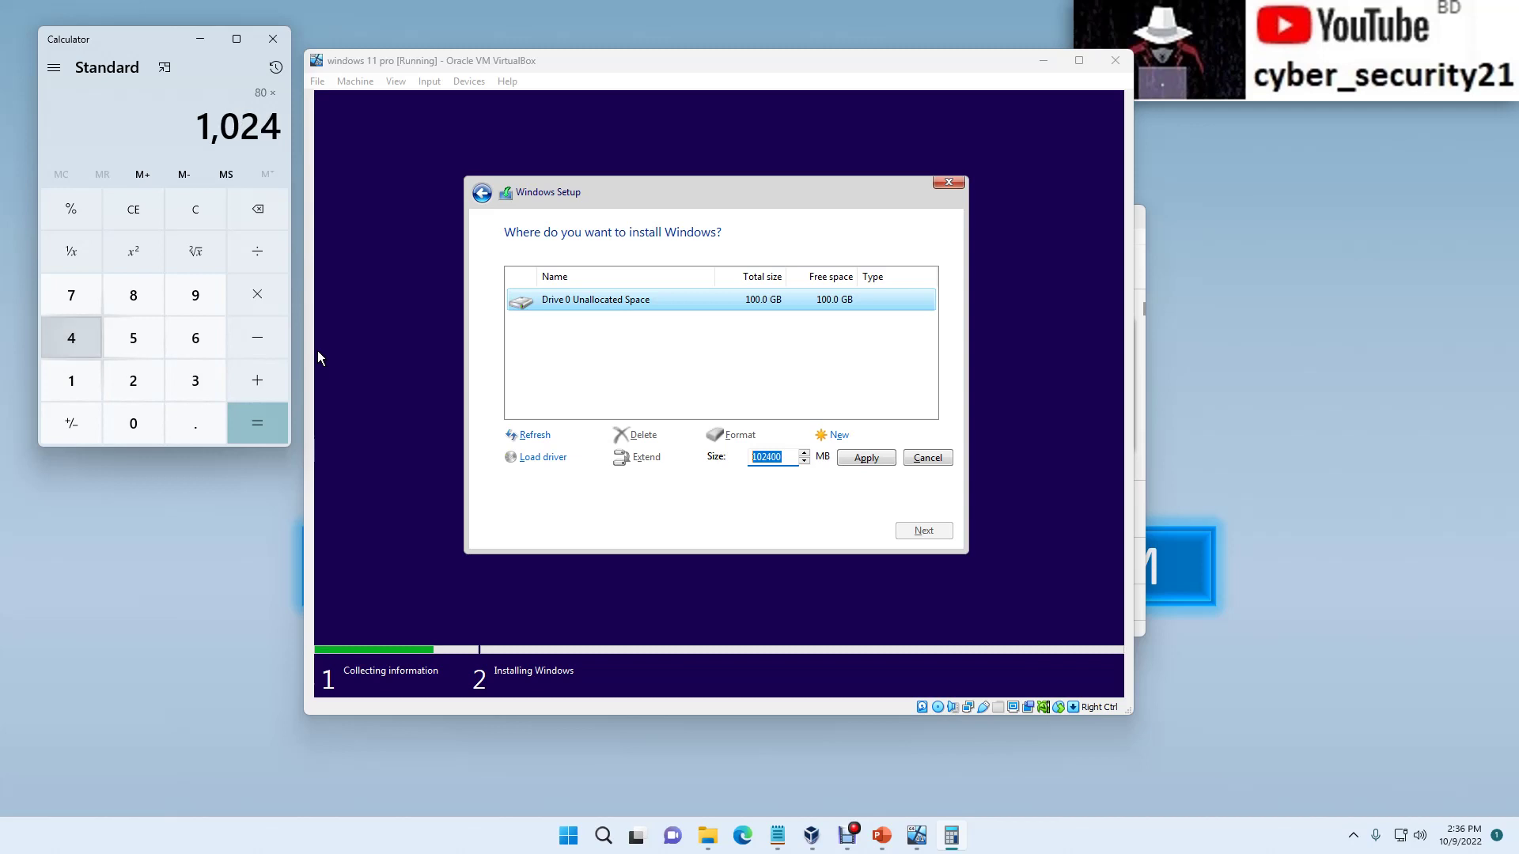
{"action": "key", "text": "Return"}
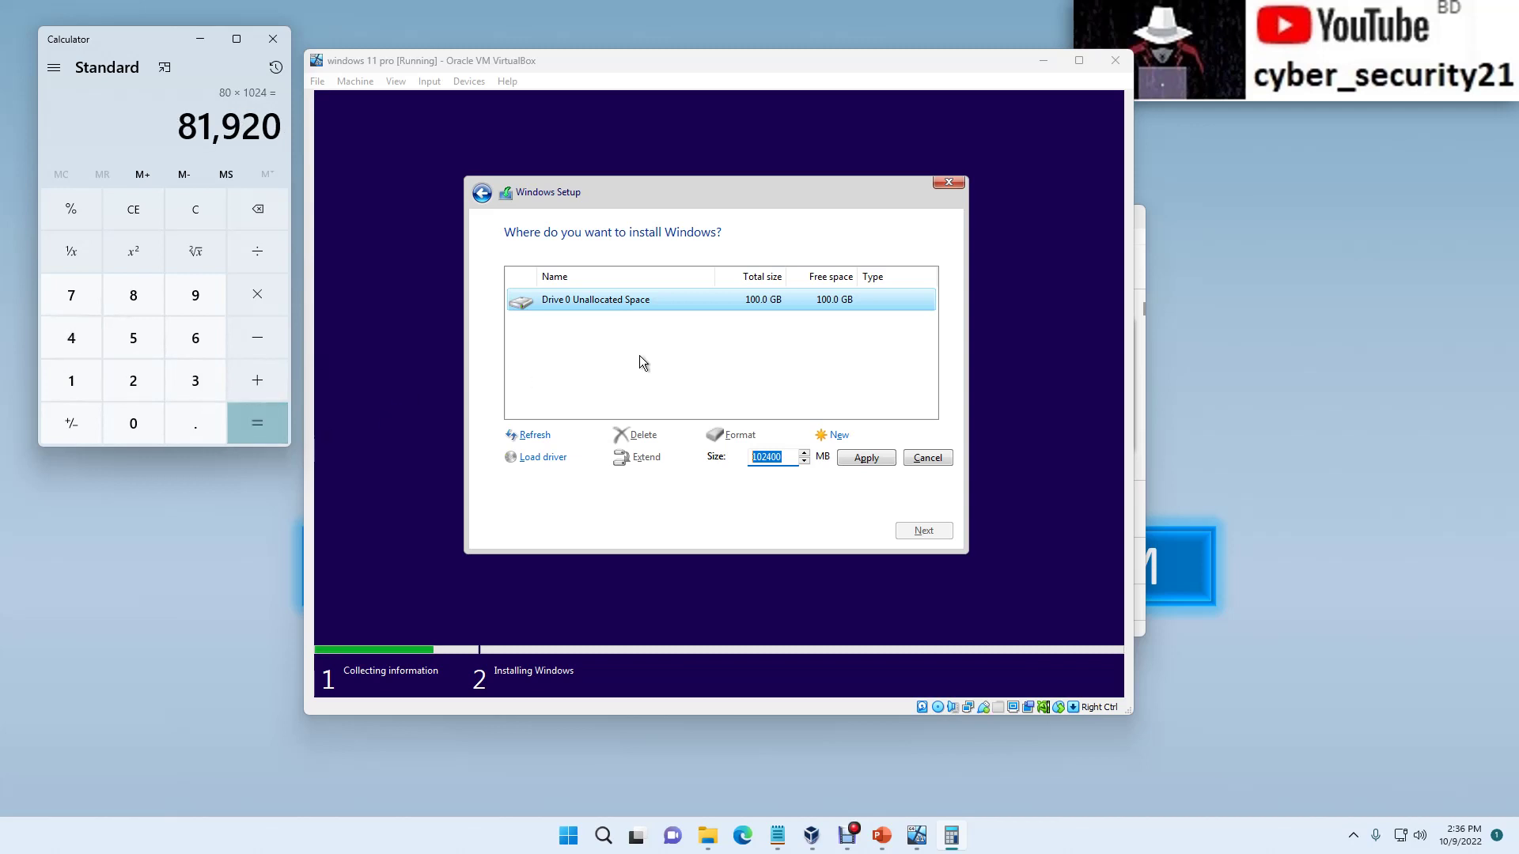
{"action": "type", "text": "81"}
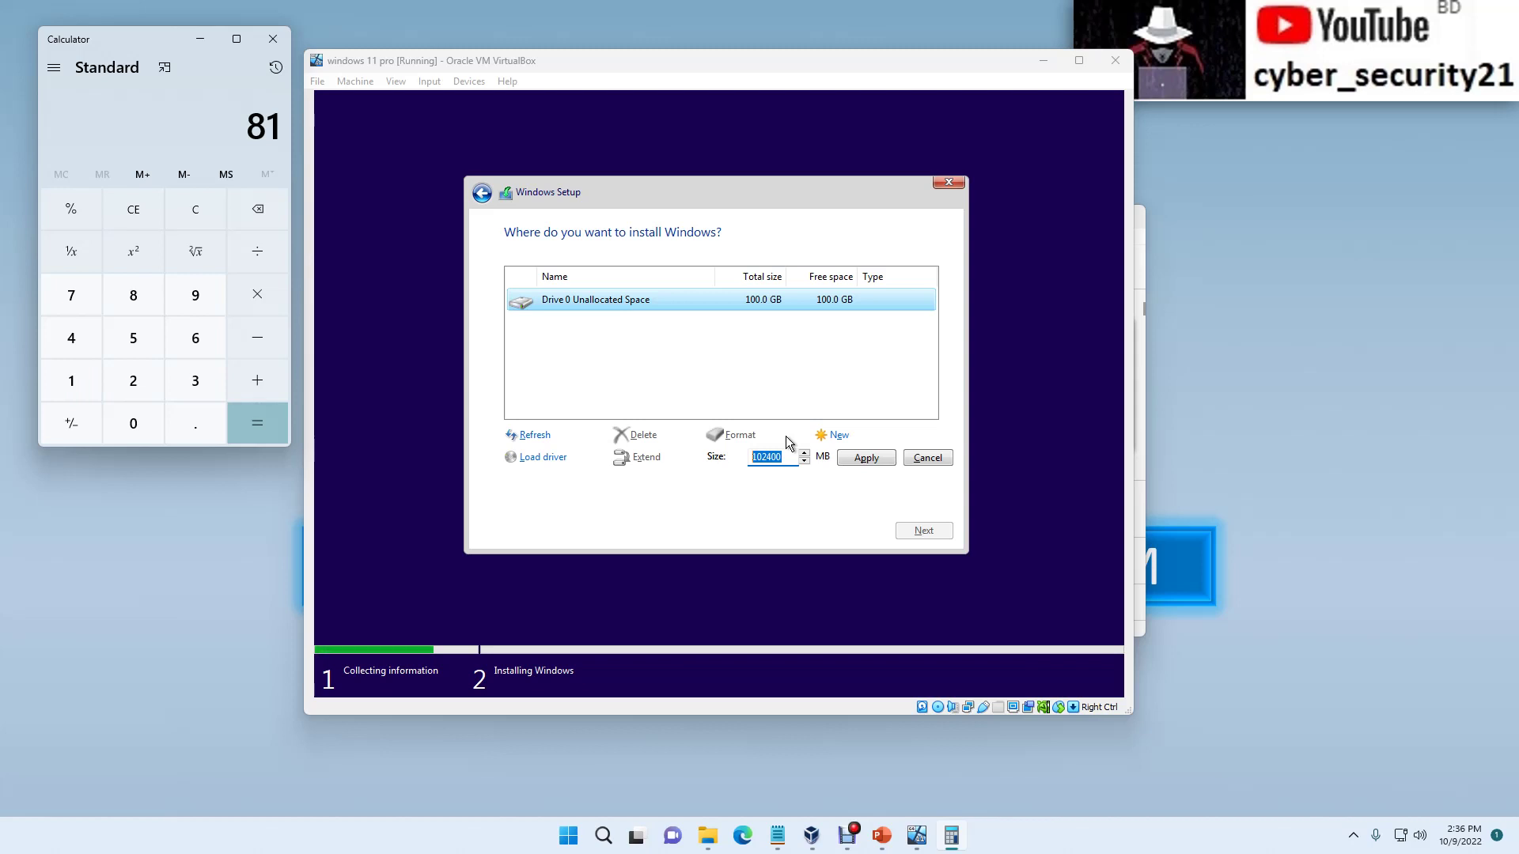
{"action": "key", "text": "BackSpace"}
{"action": "type", "text": "0"}
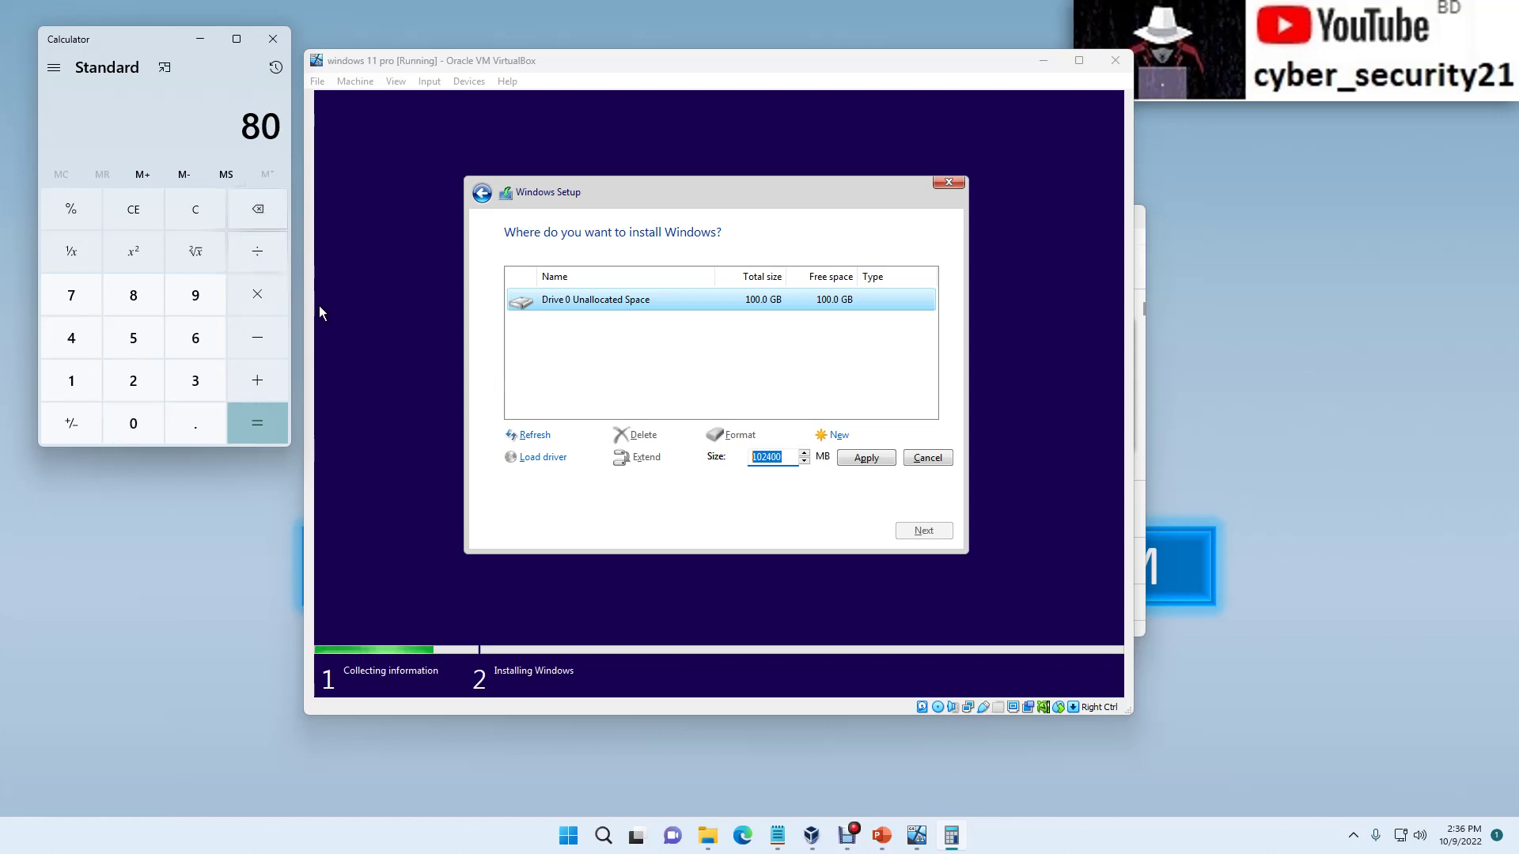
{"action": "type", "text": "*1024"}
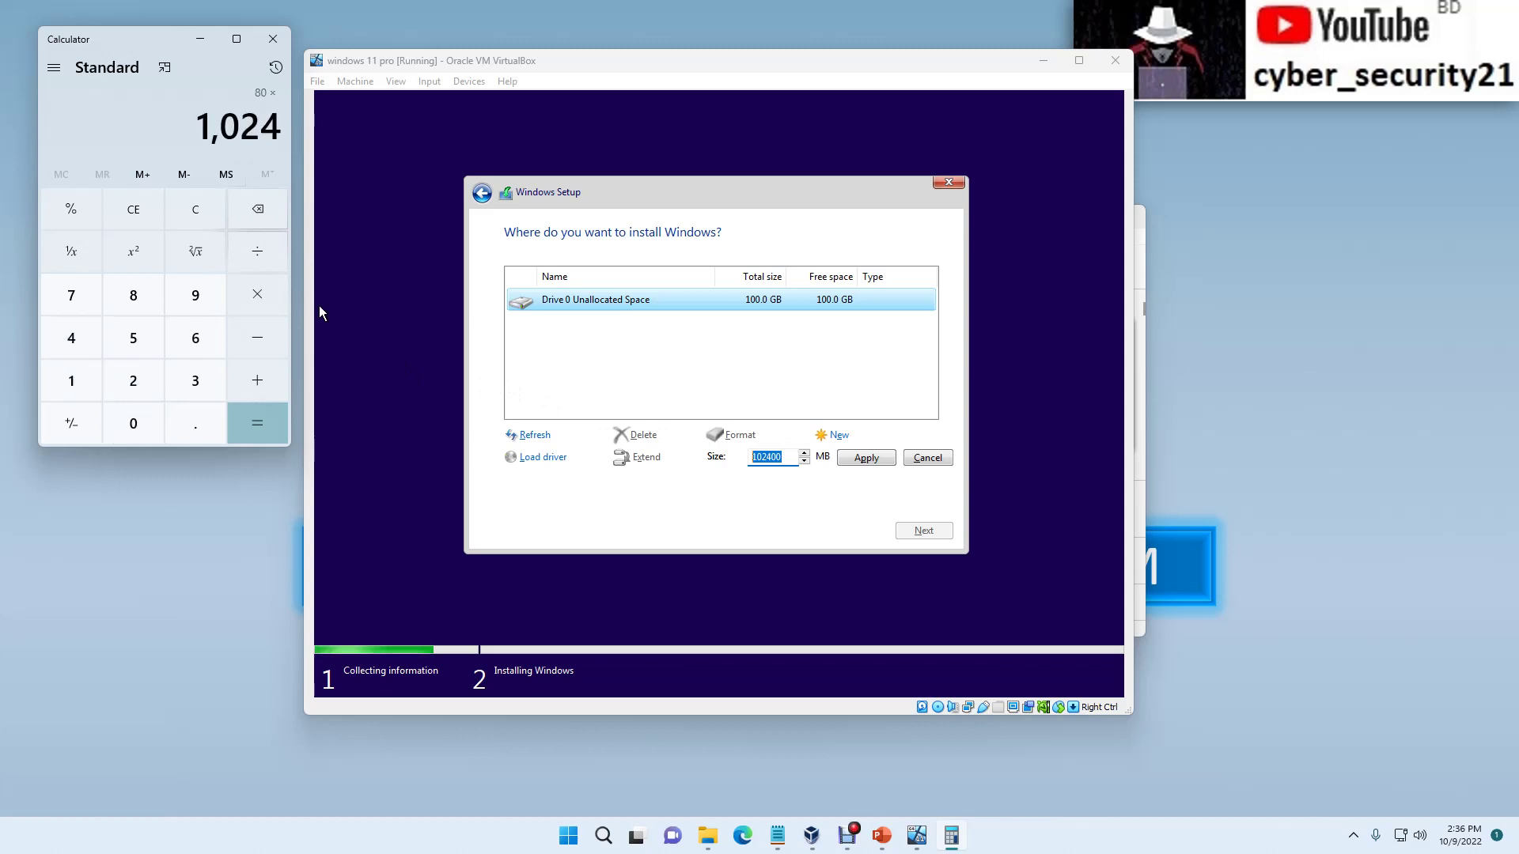
{"action": "key", "text": "Return"}
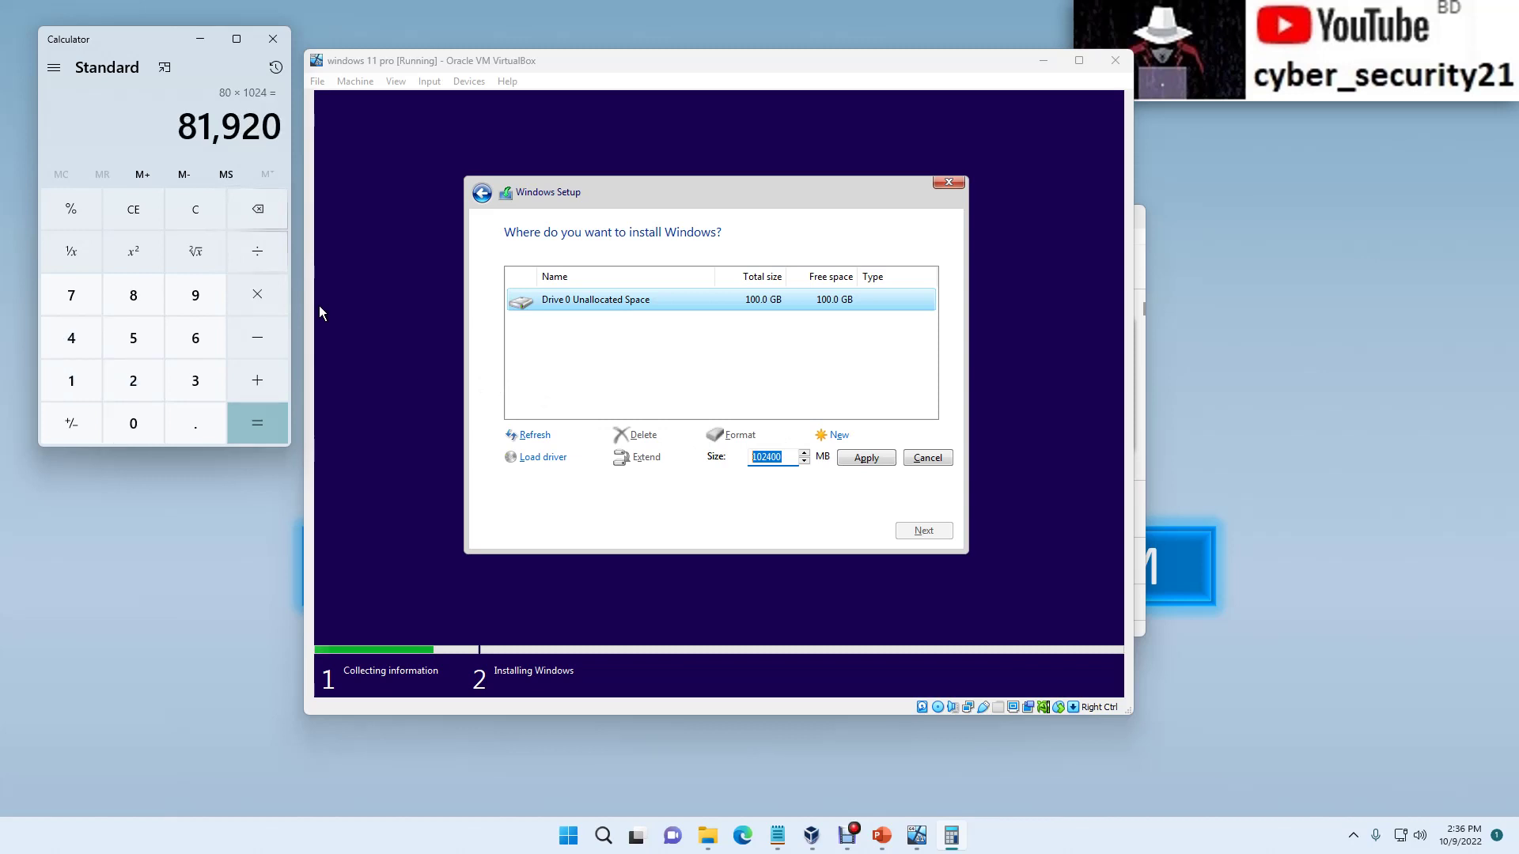
{"action": "left_click", "coordinate": [695, 406]}
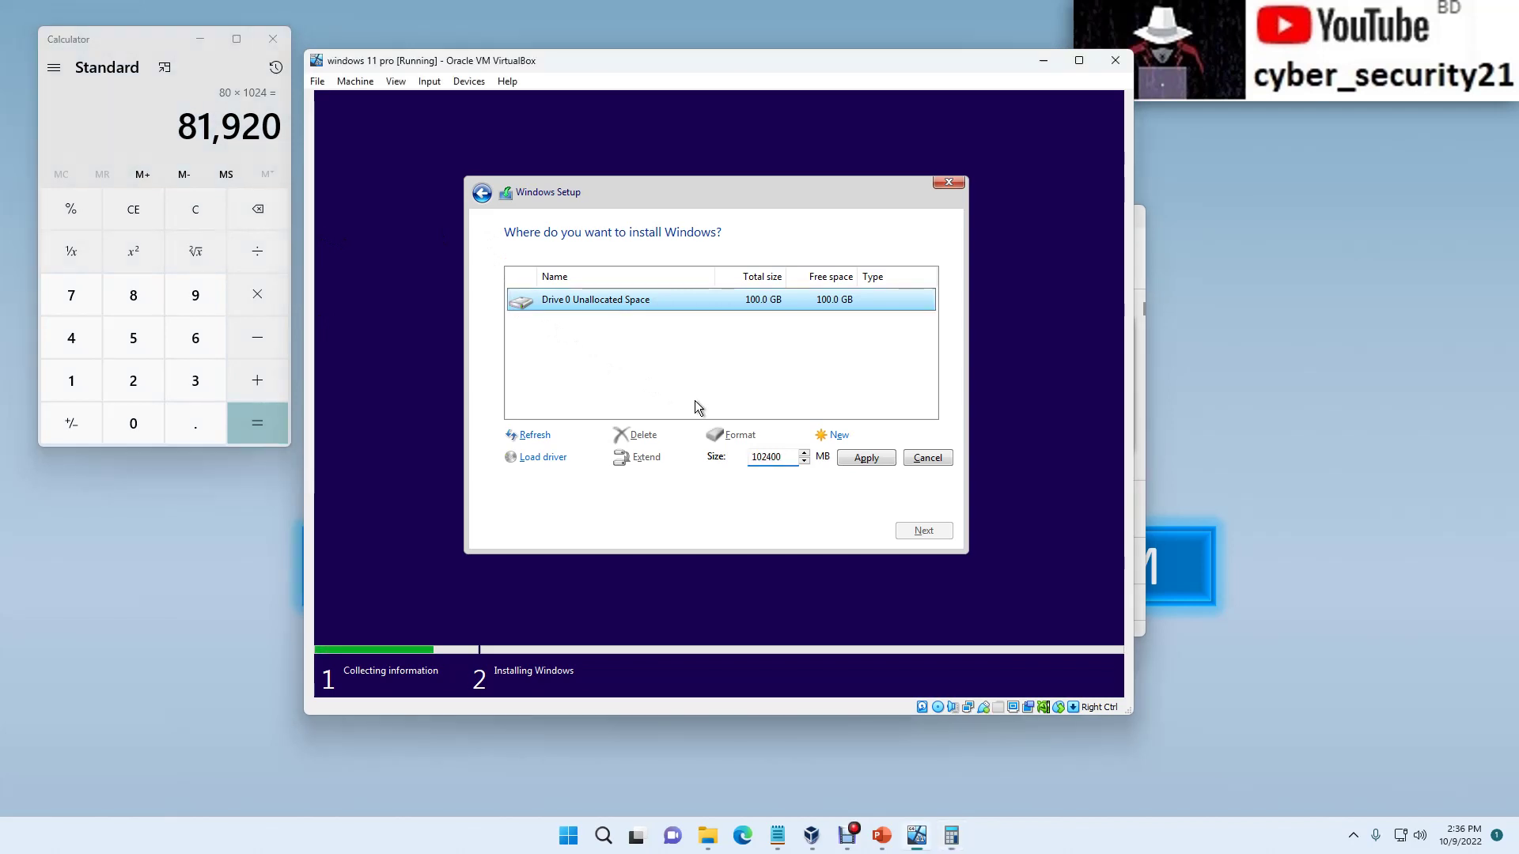
Step: Create an 81920 MB partition, accepting the extra system partitions
{"action": "left_click", "coordinate": [783, 457]}
{"action": "left_click_drag", "start_coordinate": [785, 459], "coordinate": [757, 459]}
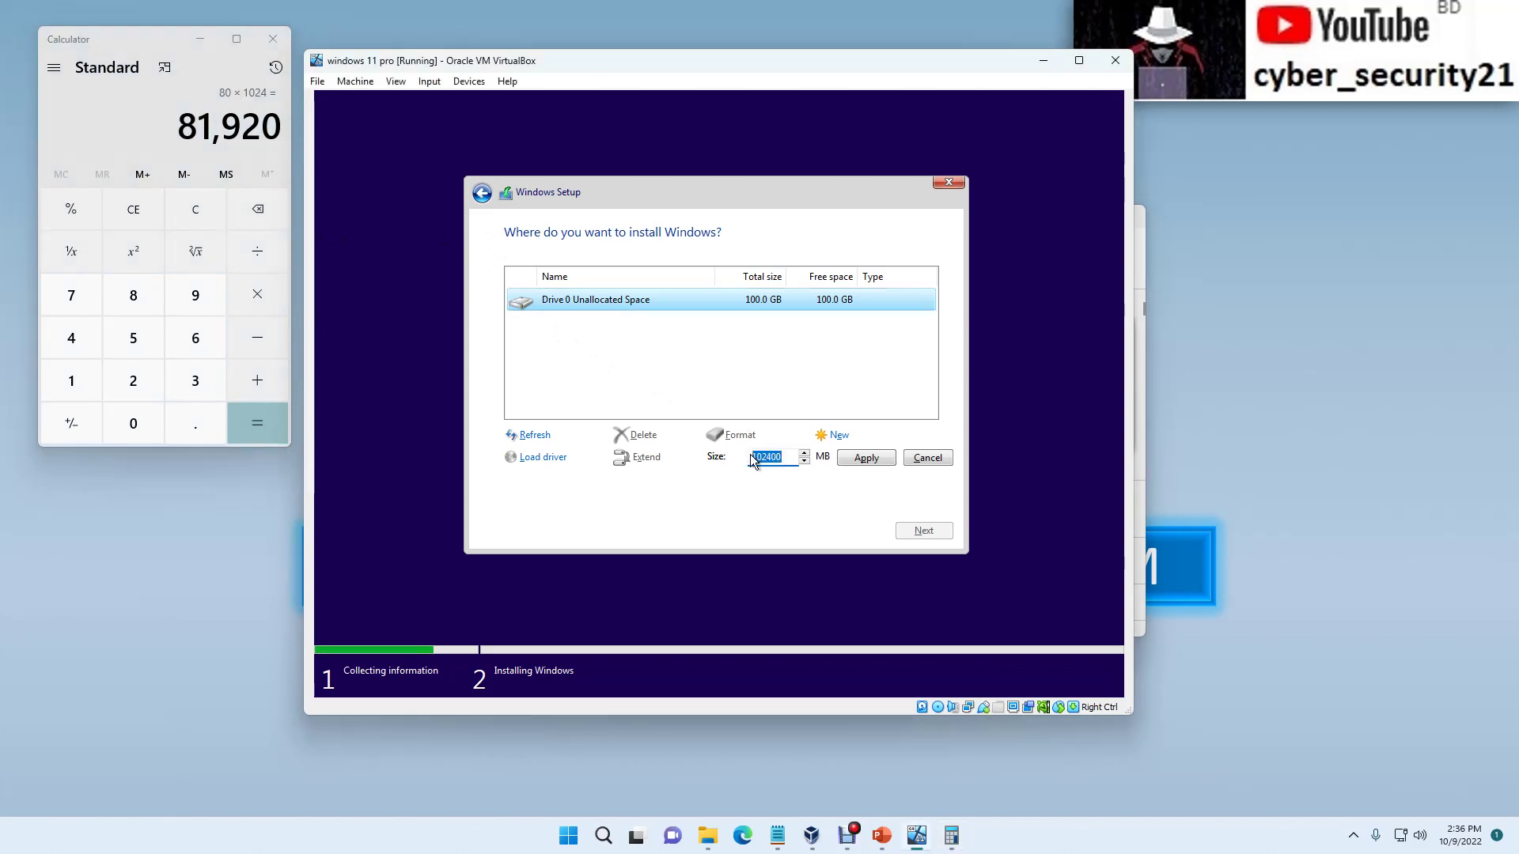
{"action": "type", "text": "81920"}
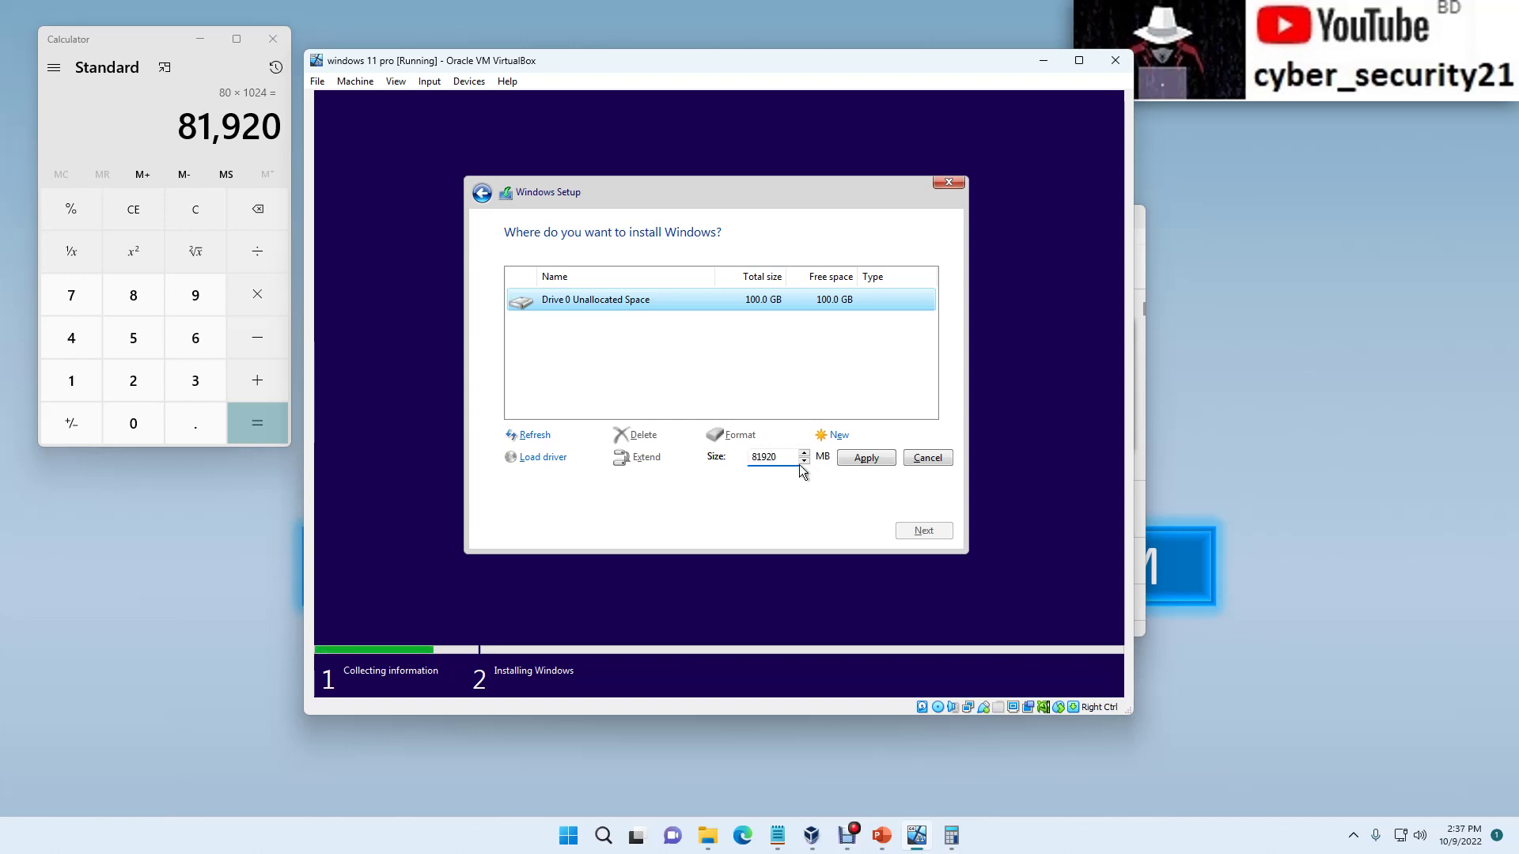
{"action": "left_click", "coordinate": [877, 459]}
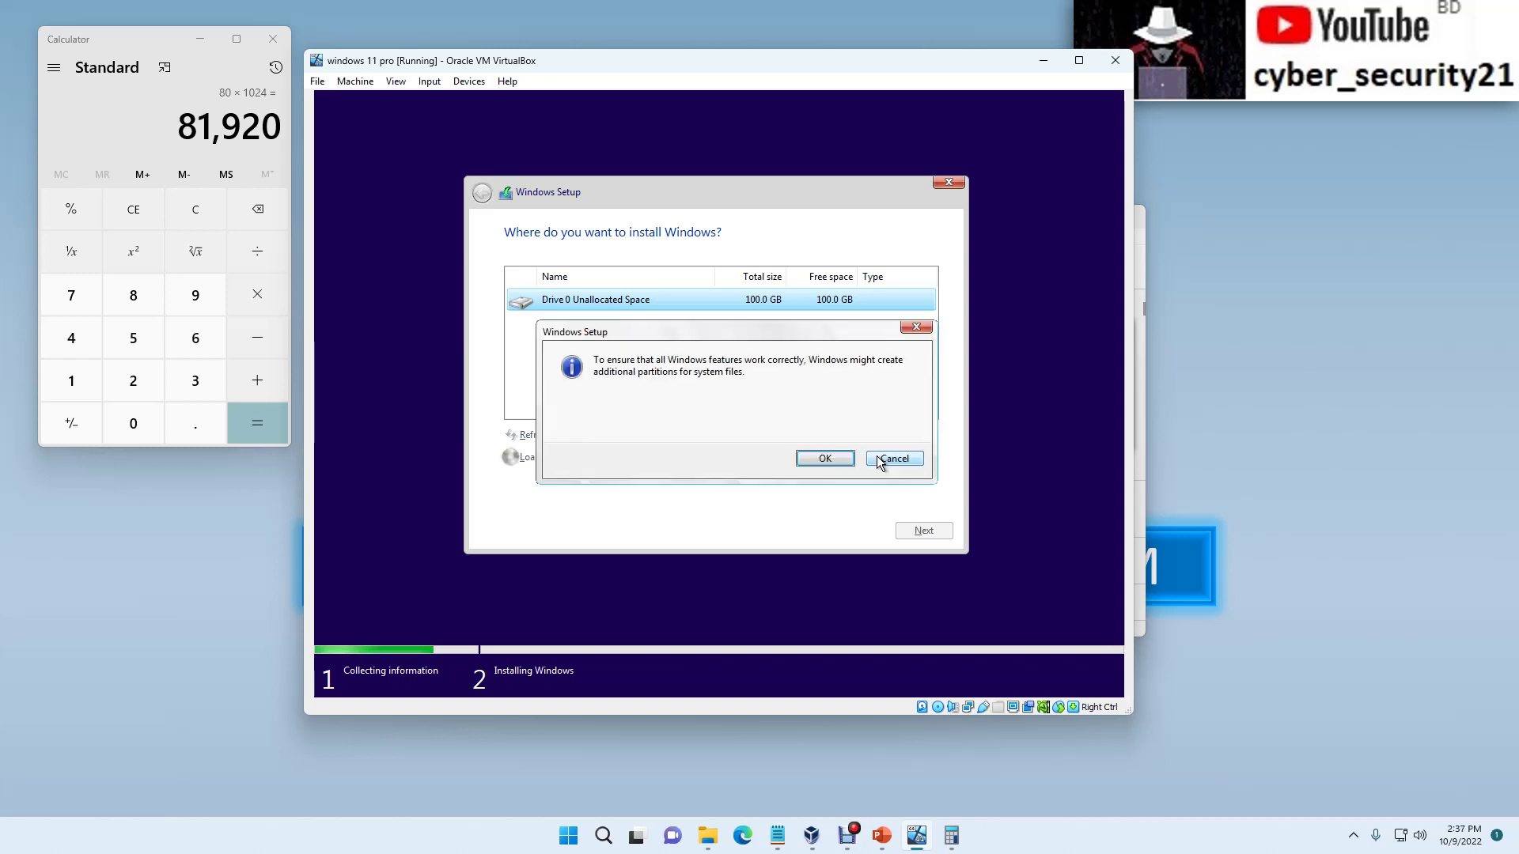
{"action": "left_click", "coordinate": [824, 459]}
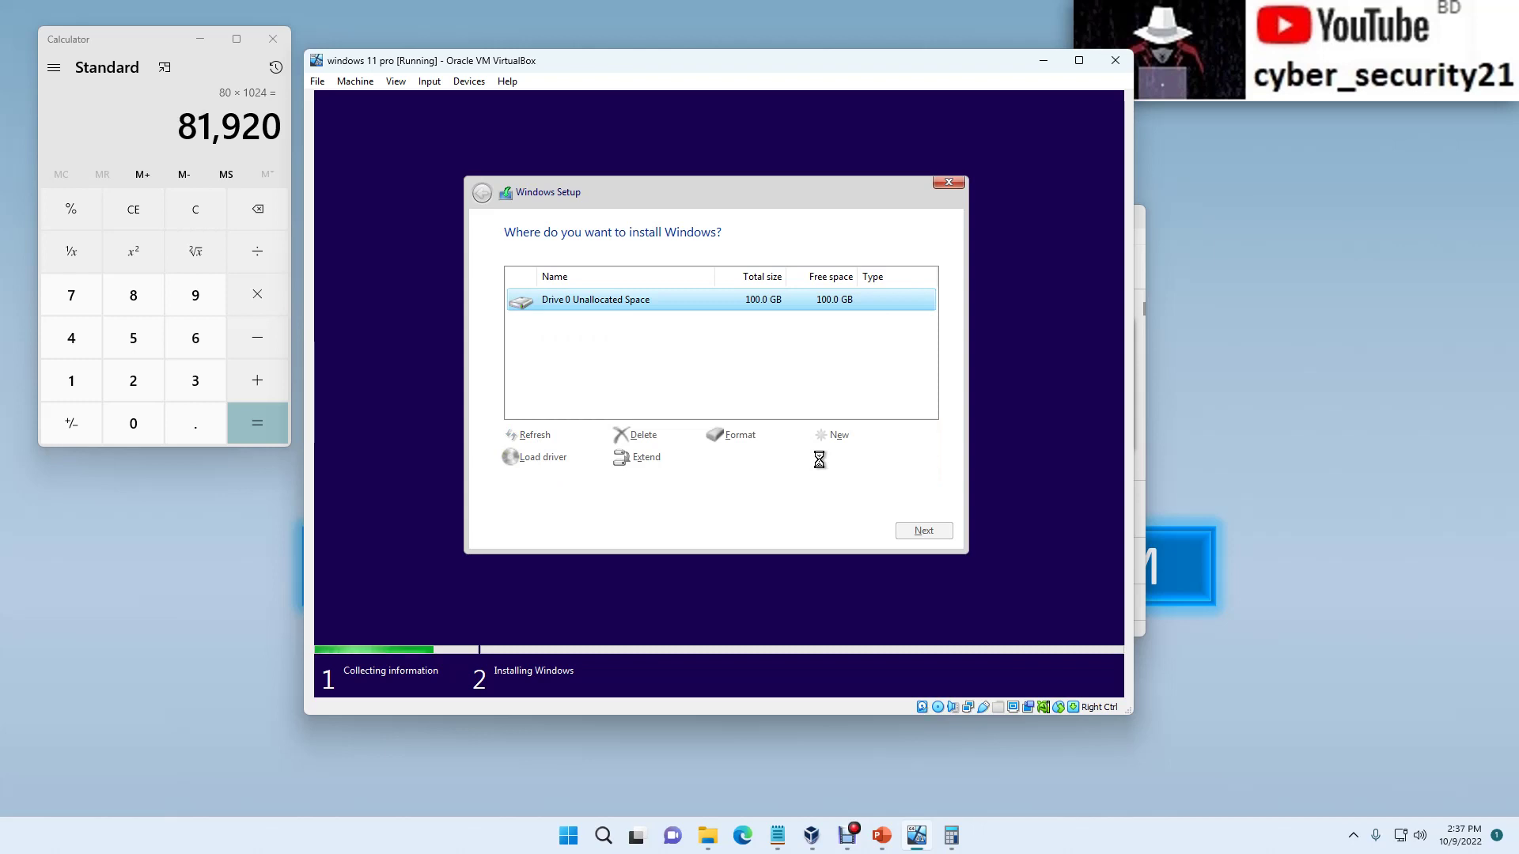
Step: Turn the remaining 20 GB into a partition and install Windows on Partition 3
{"action": "left_click", "coordinate": [836, 383]}
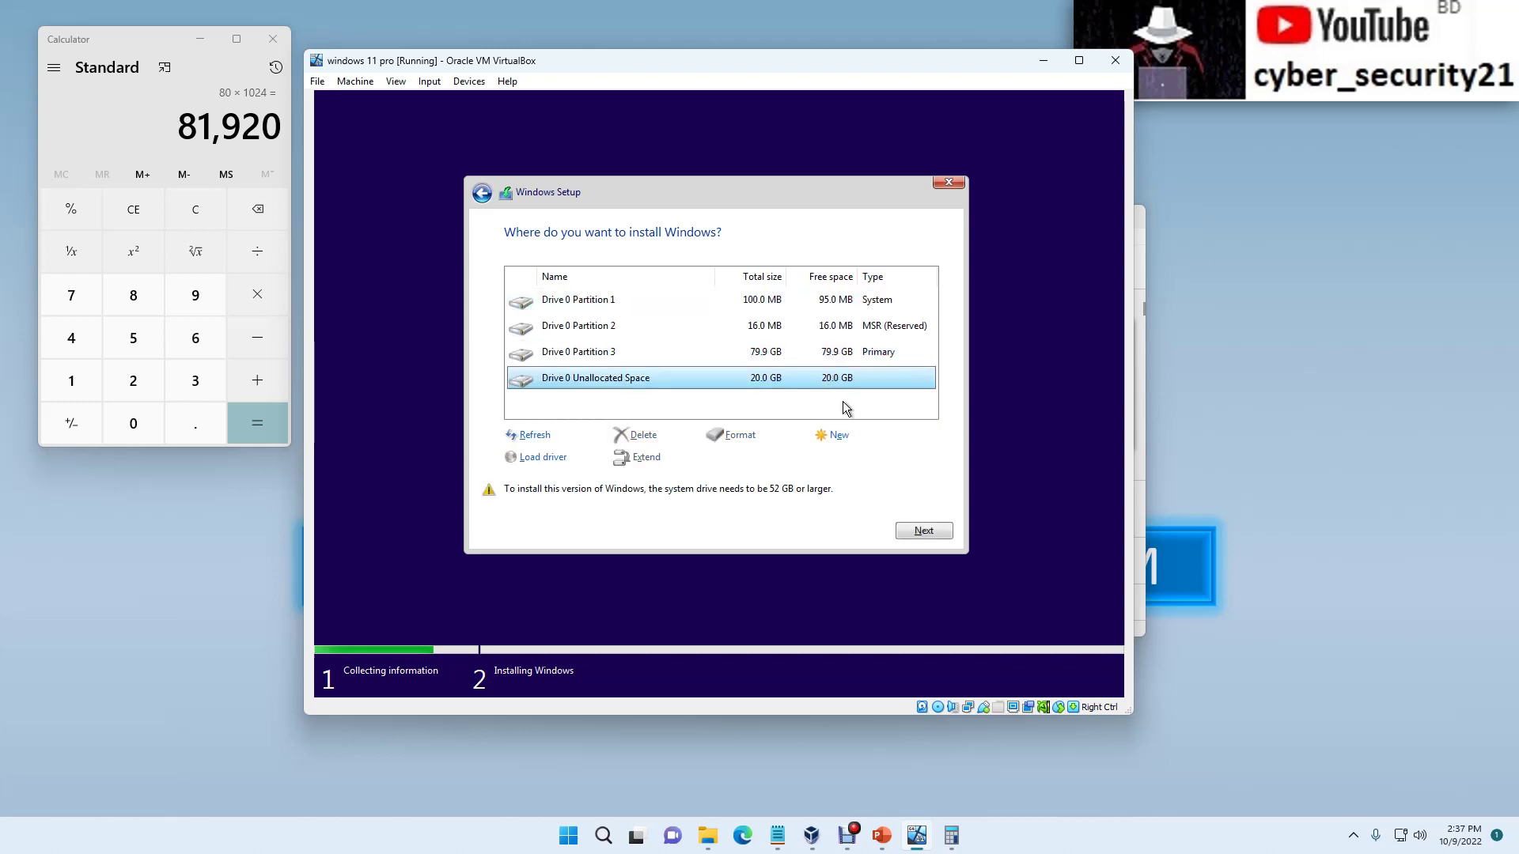
{"action": "left_click", "coordinate": [837, 435]}
{"action": "left_click", "coordinate": [865, 458]}
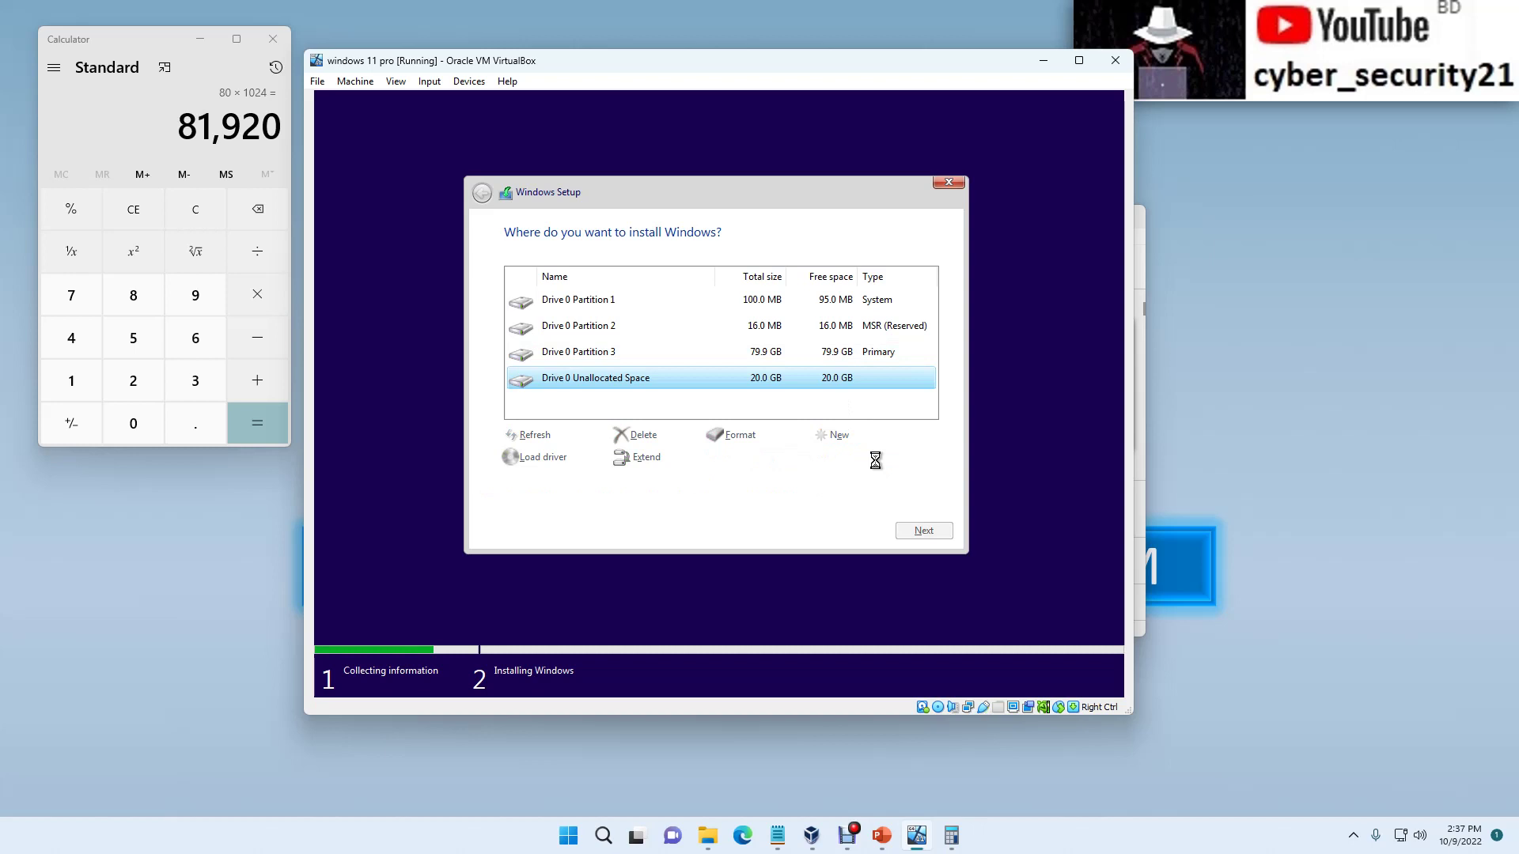
{"action": "left_click", "coordinate": [852, 355]}
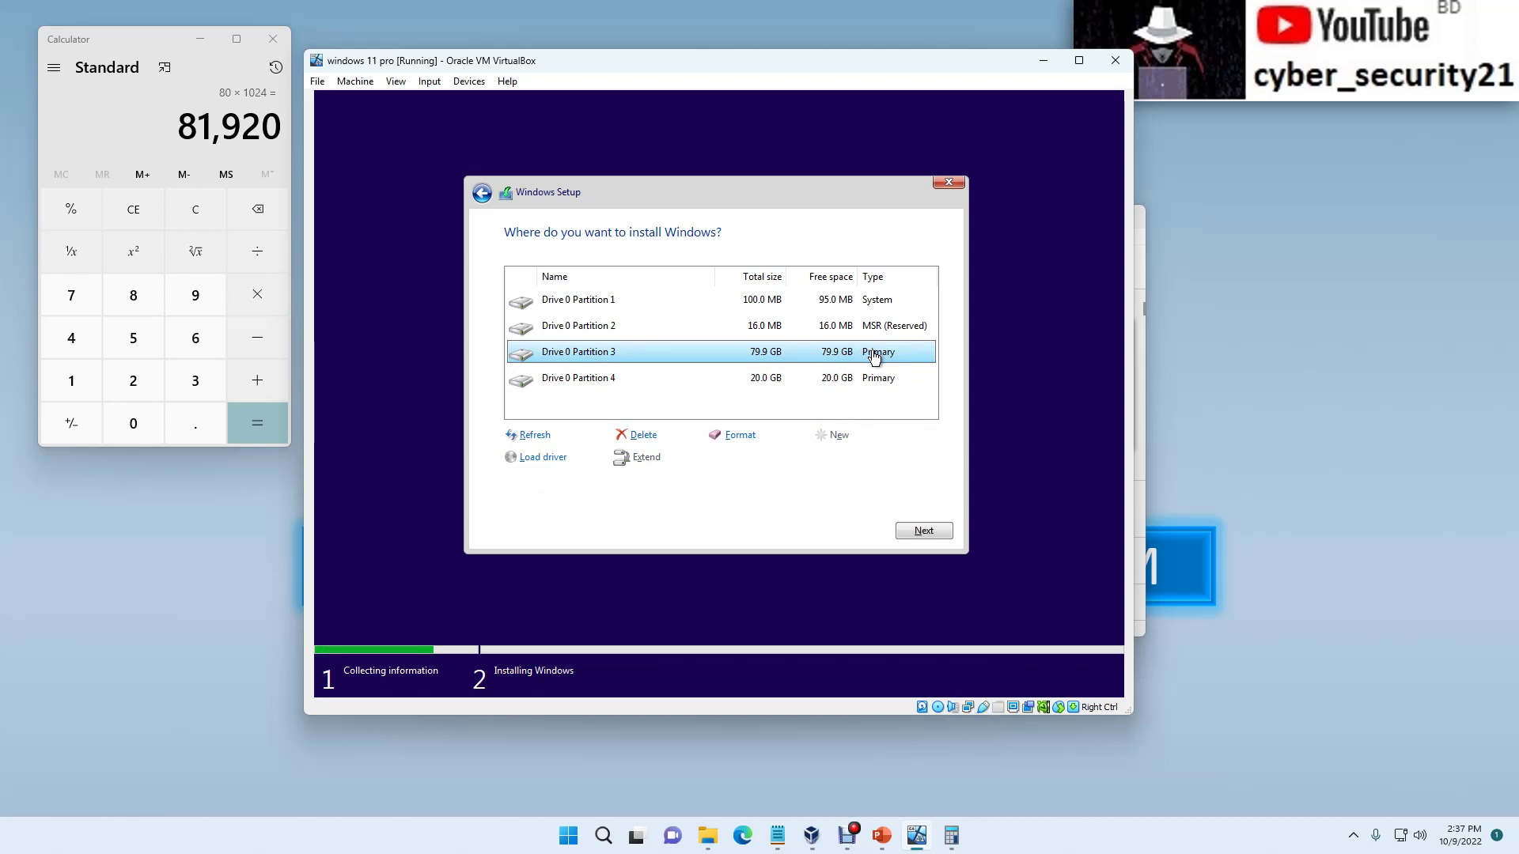
{"action": "left_click", "coordinate": [924, 531]}
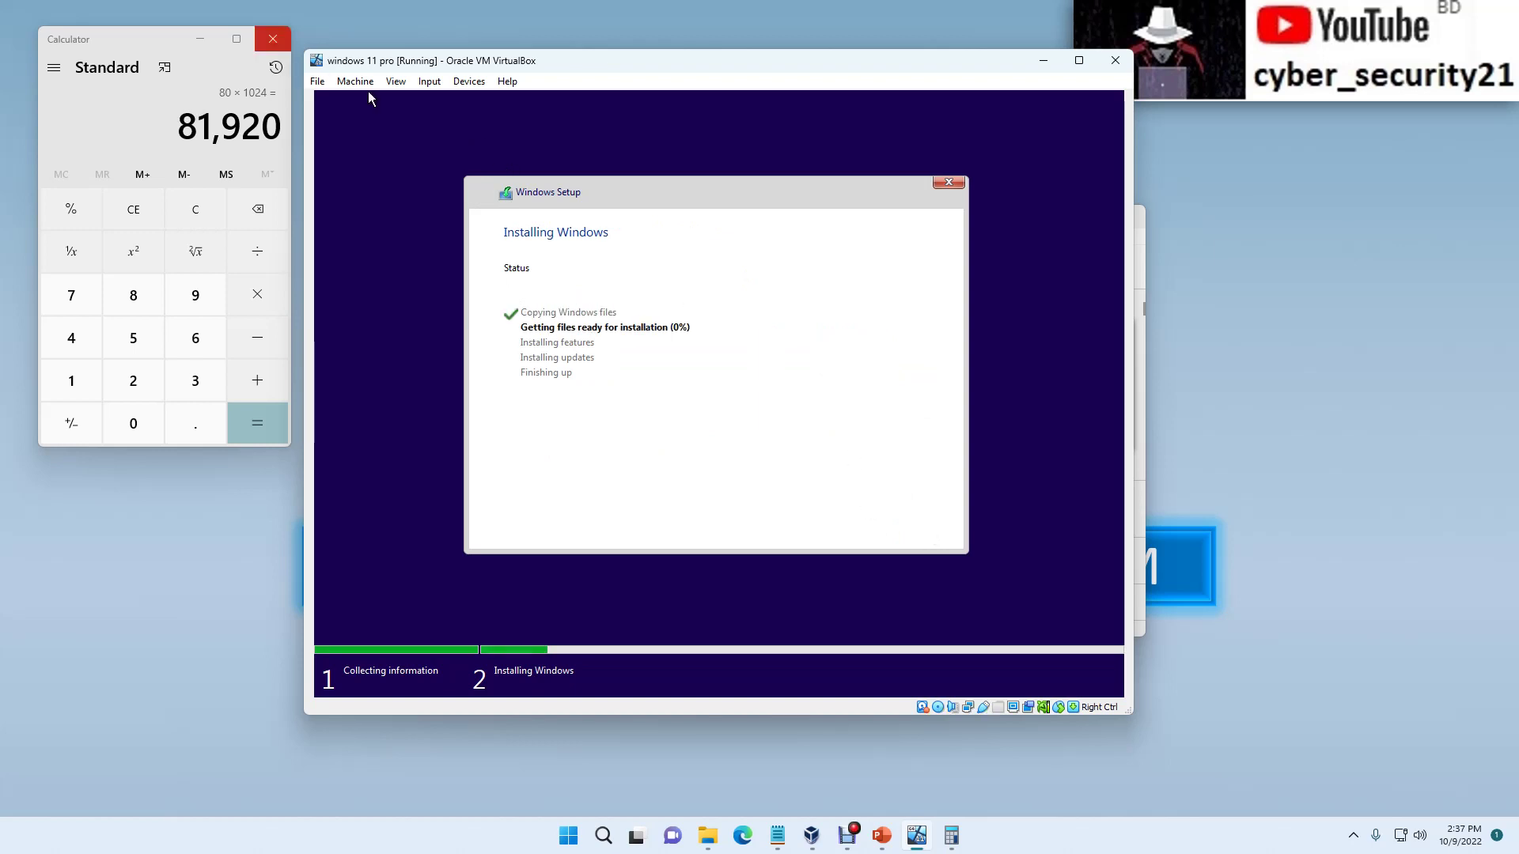
Step: Close Calculator while Windows Setup keeps copying installation files
{"action": "key", "text": "alt+F4"}
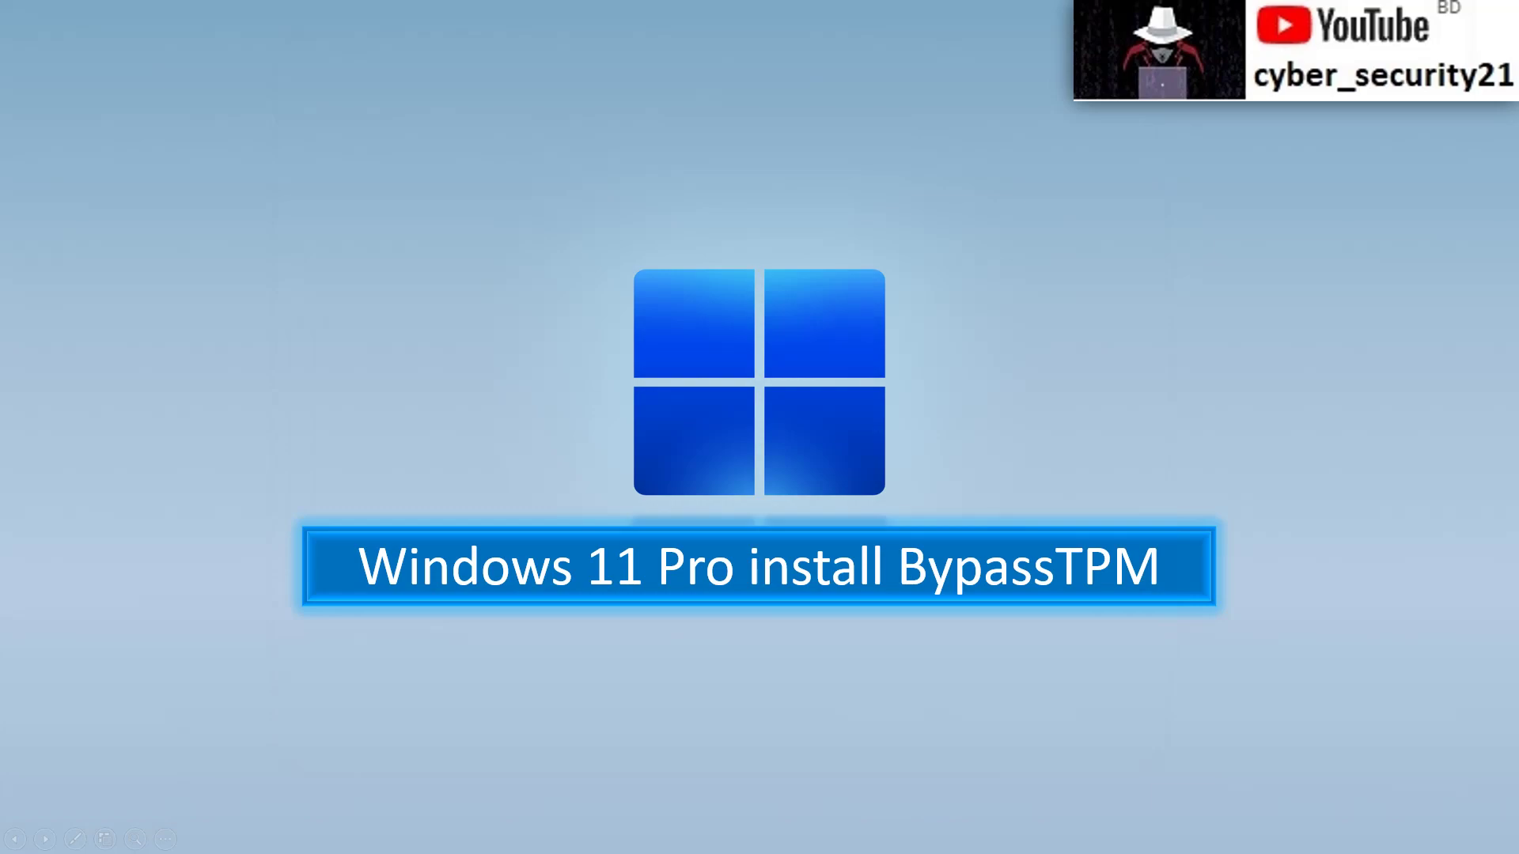
Step: Exit and minimize the presentation slideshow, then bring up the Start menu over the VM
{"action": "key", "text": "Escape"}
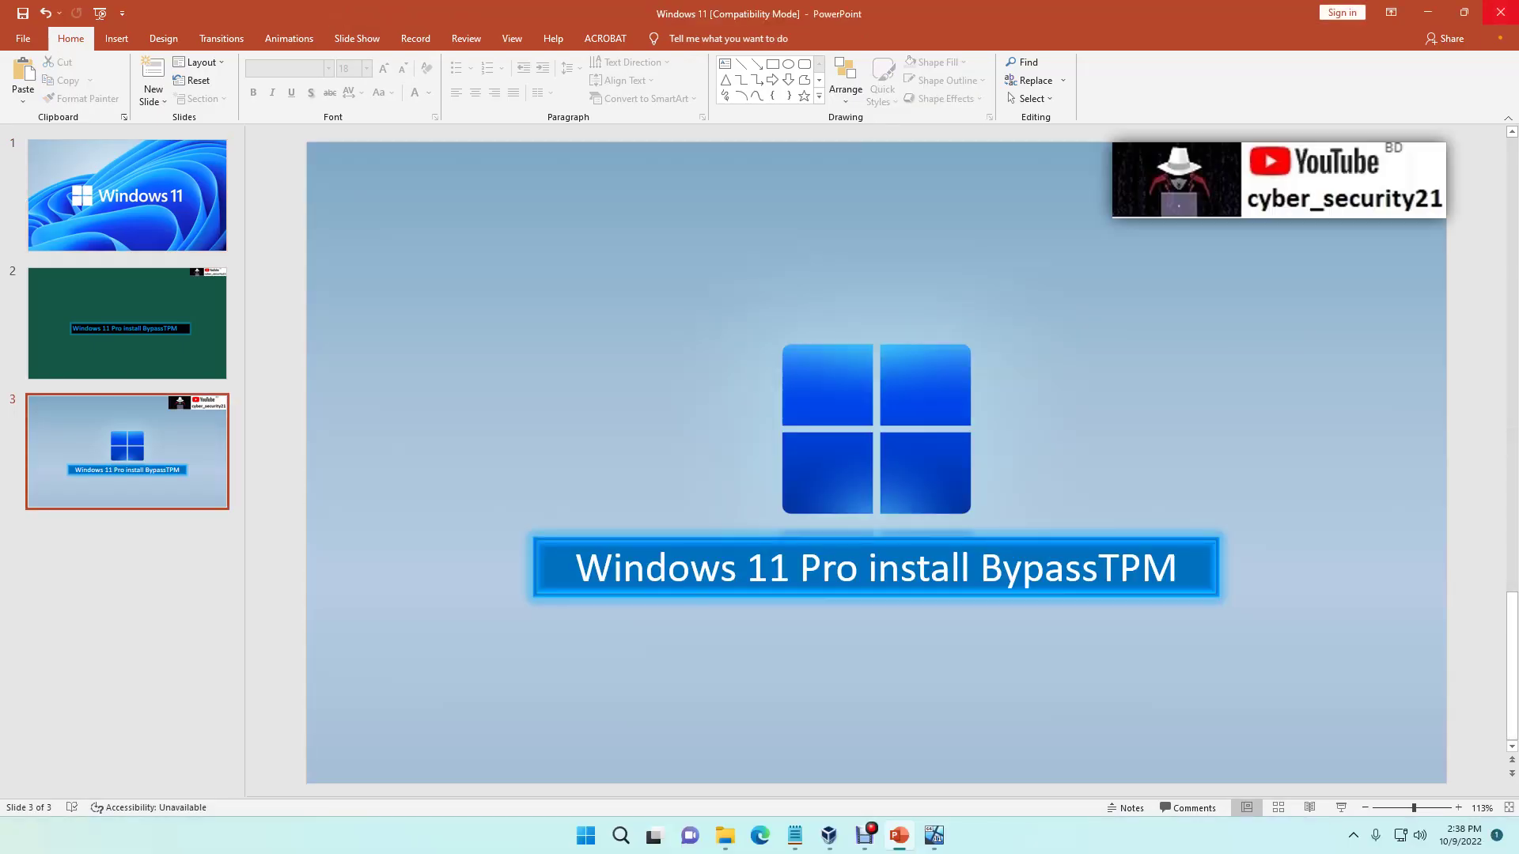
{"action": "left_click", "coordinate": [1428, 13]}
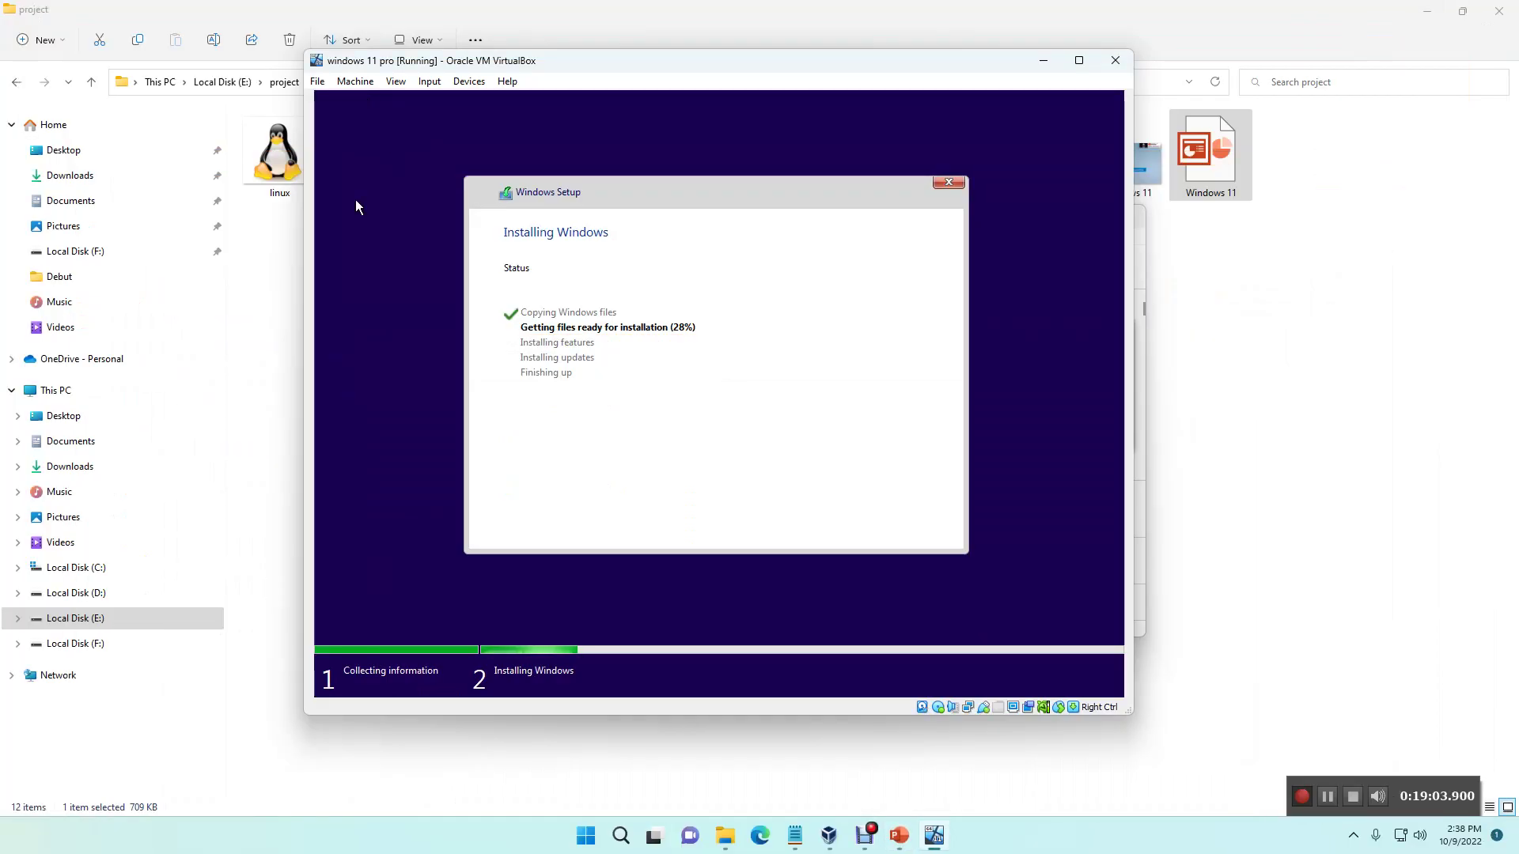
{"action": "key", "text": "alt+Tab"}
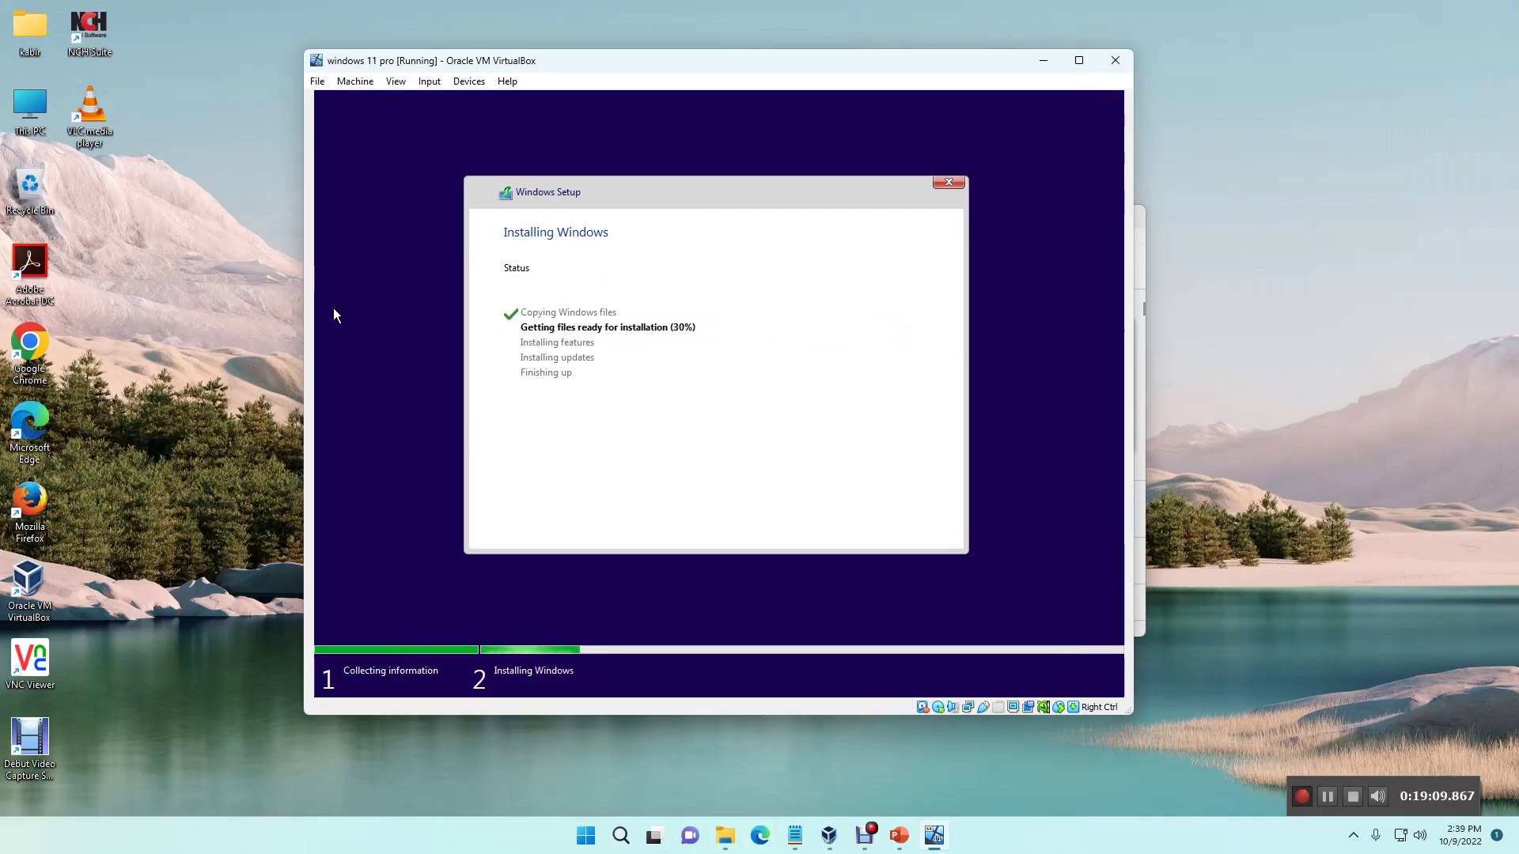
{"action": "key", "text": "super"}
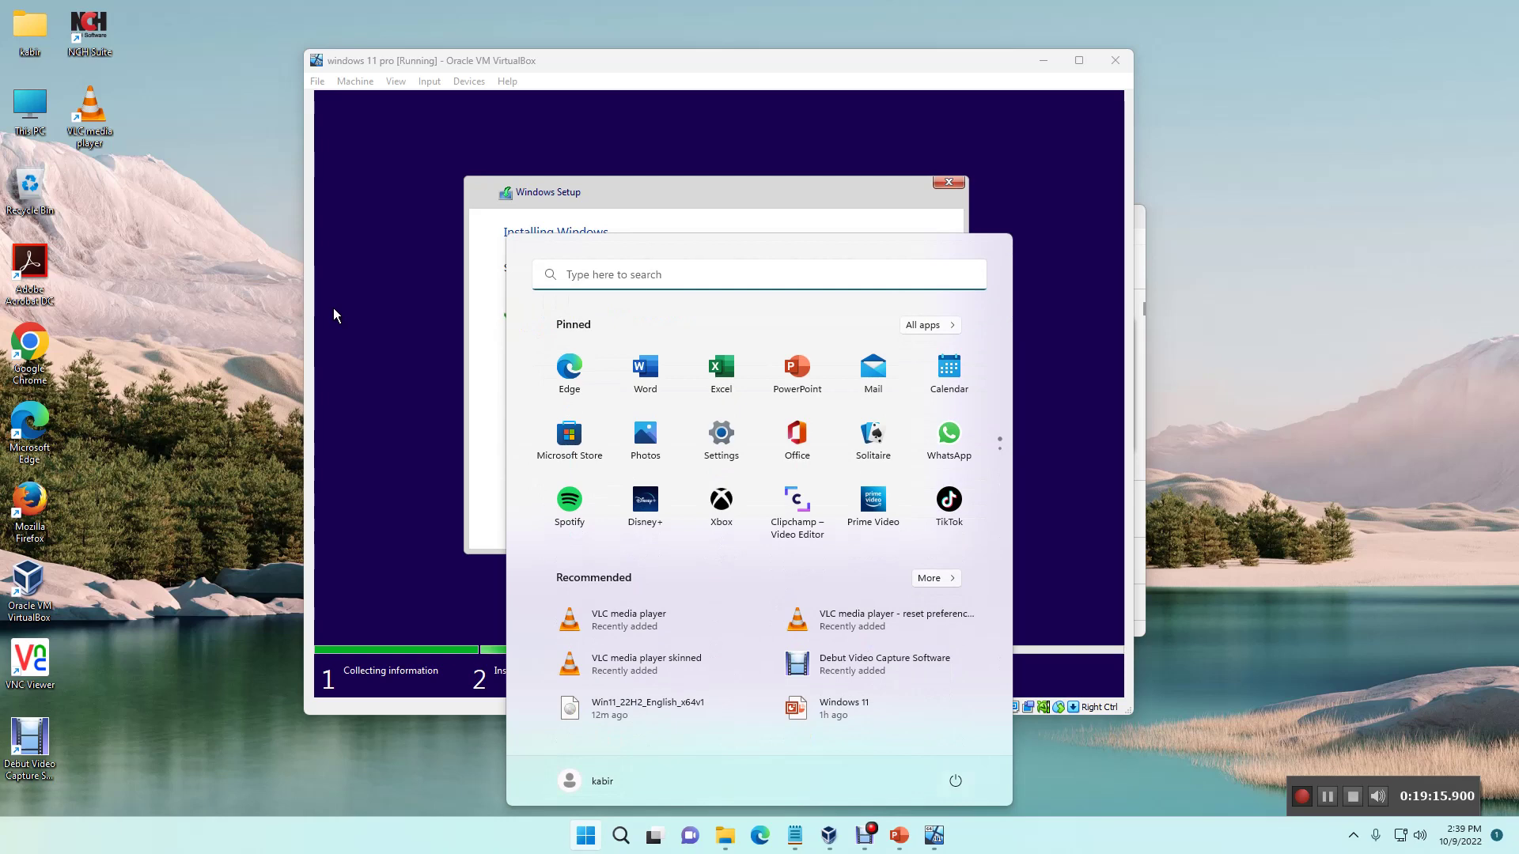
{"action": "key", "text": "Escape"}
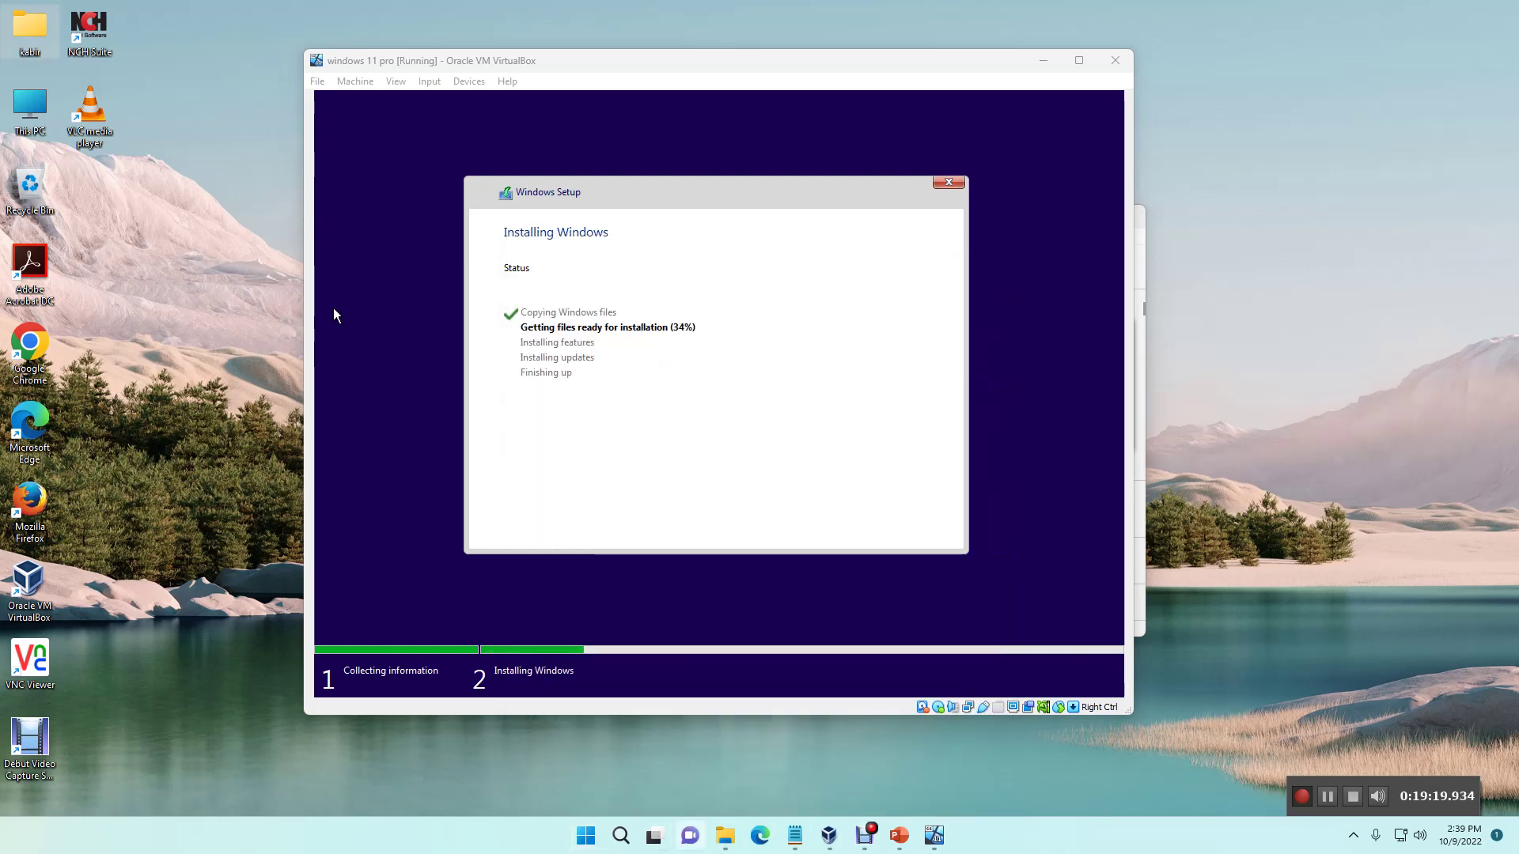
{"action": "key", "text": "super+s"}
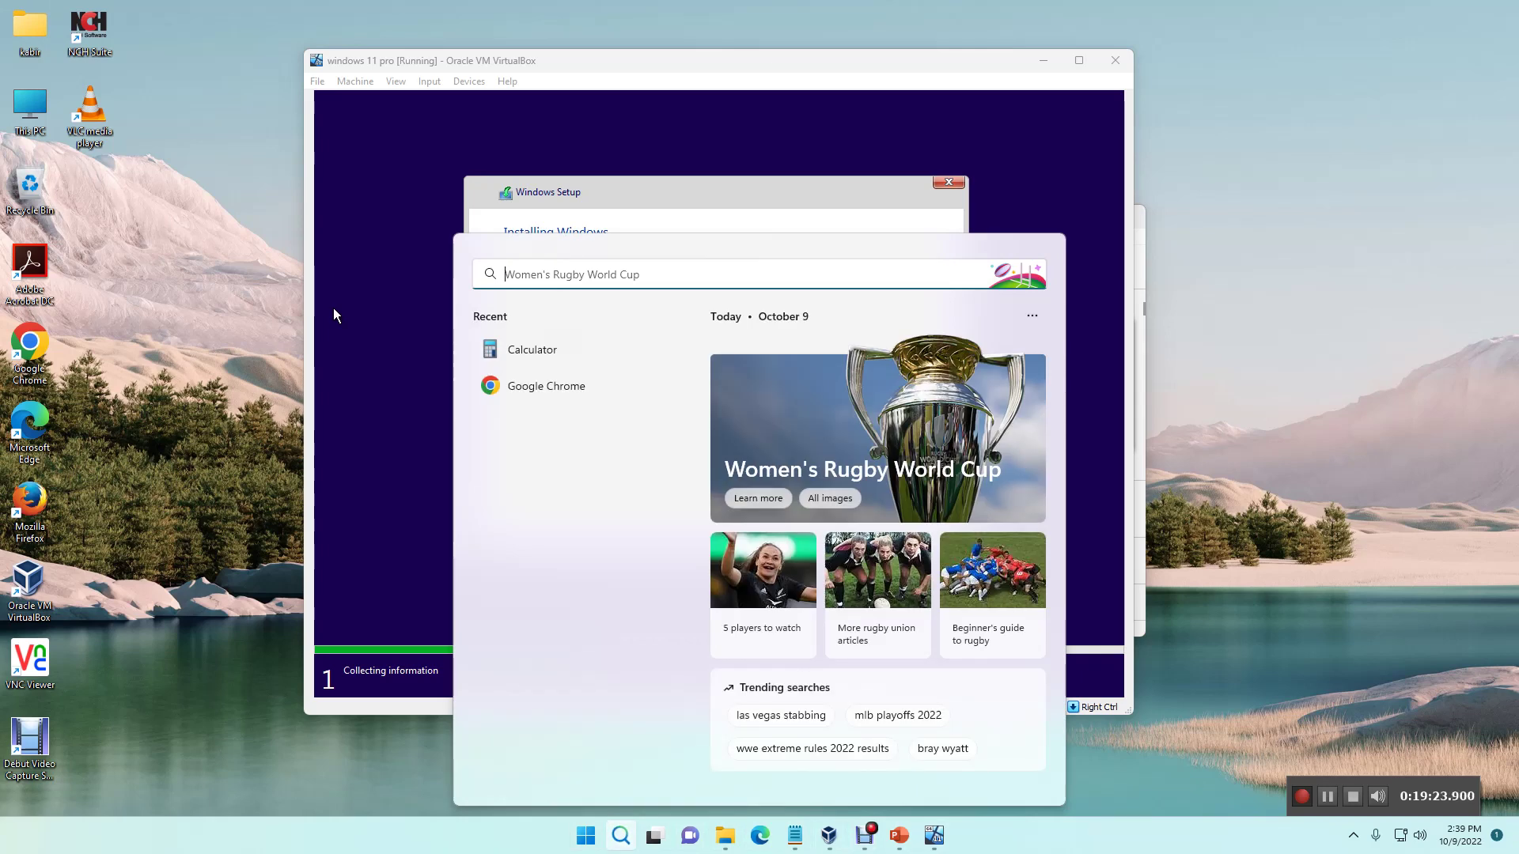
{"action": "key", "text": "super"}
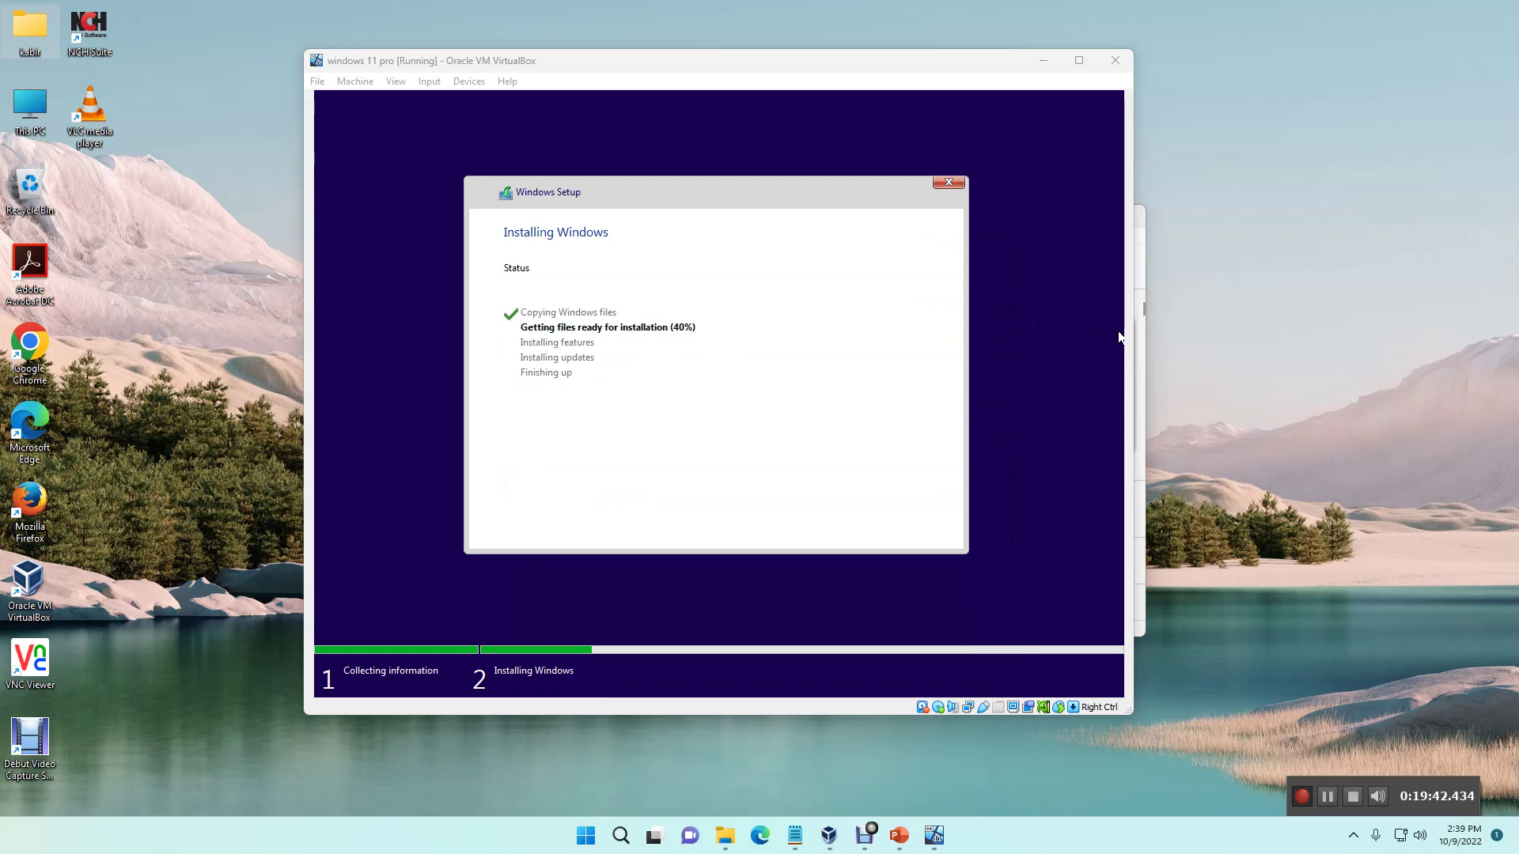
{"action": "right_click", "coordinate": [1257, 301]}
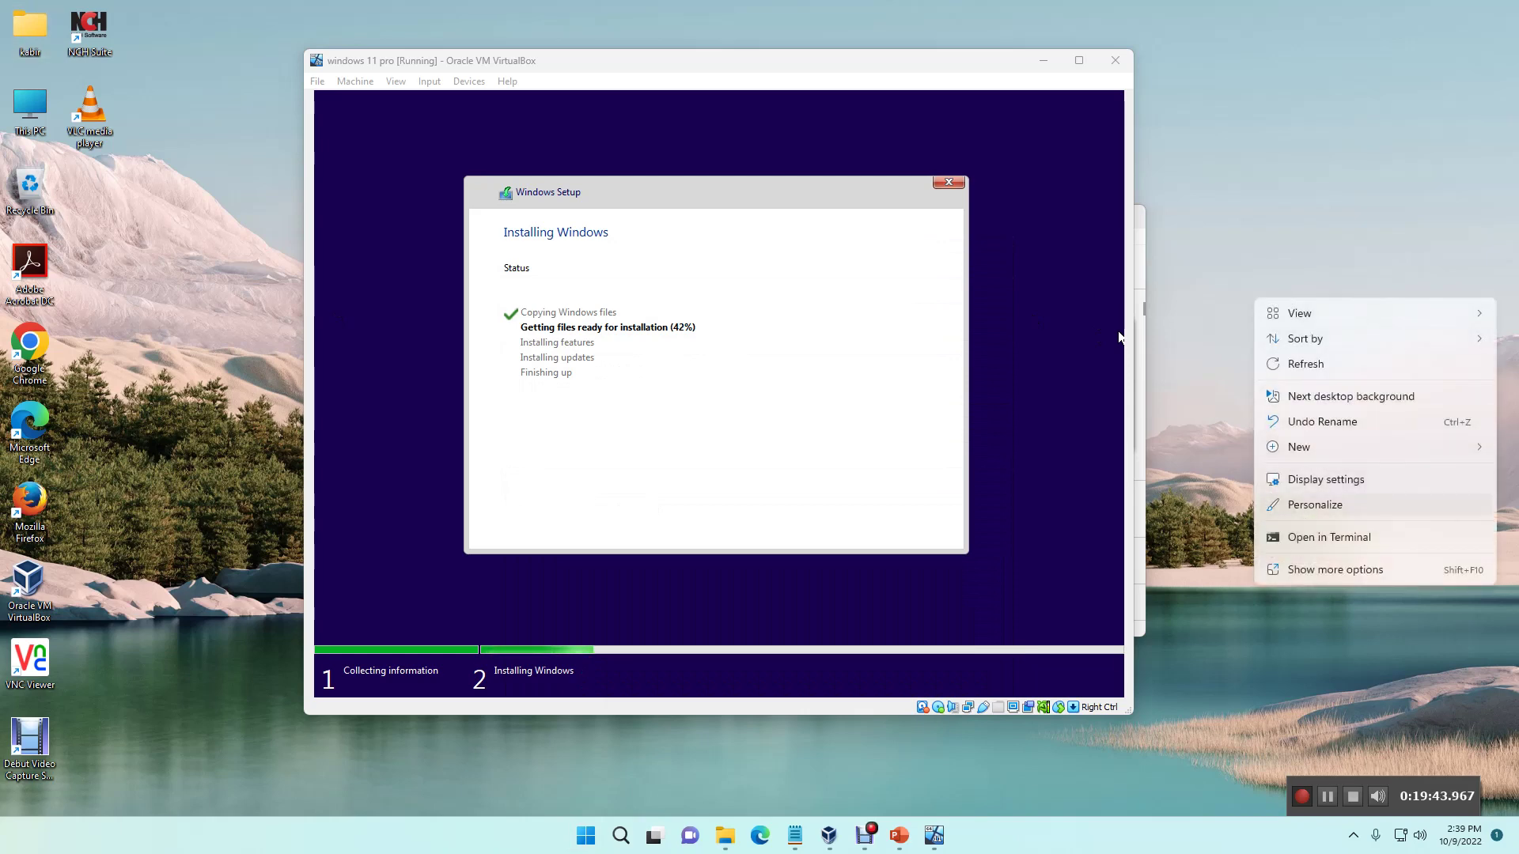
Step: Go to the Personalization > Taskbar settings page, then bring up the Widgets panel
{"action": "key", "text": "Escape"}
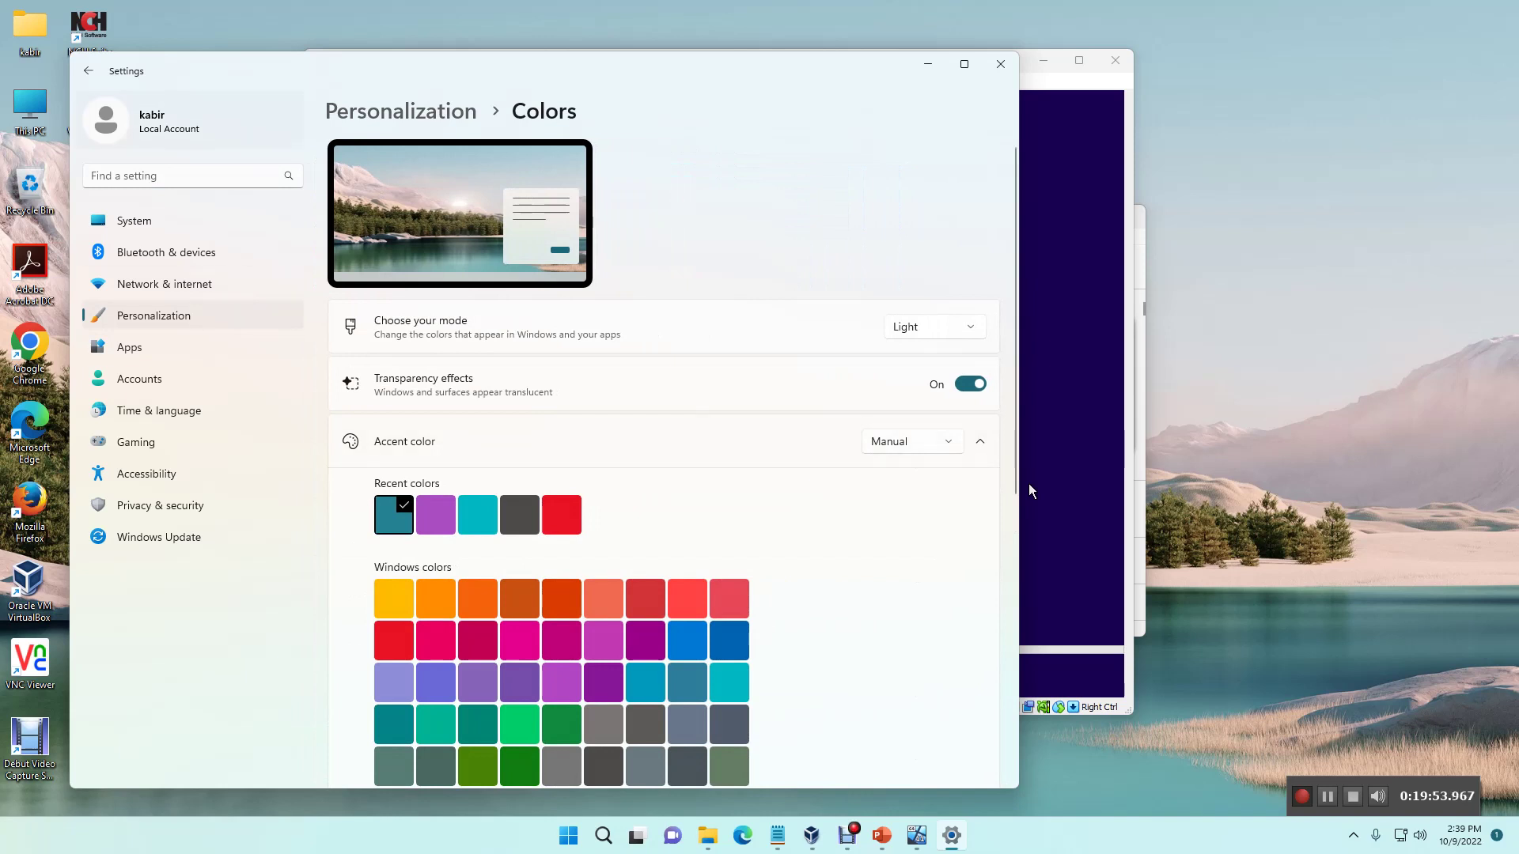
{"action": "key", "text": "alt+Left"}
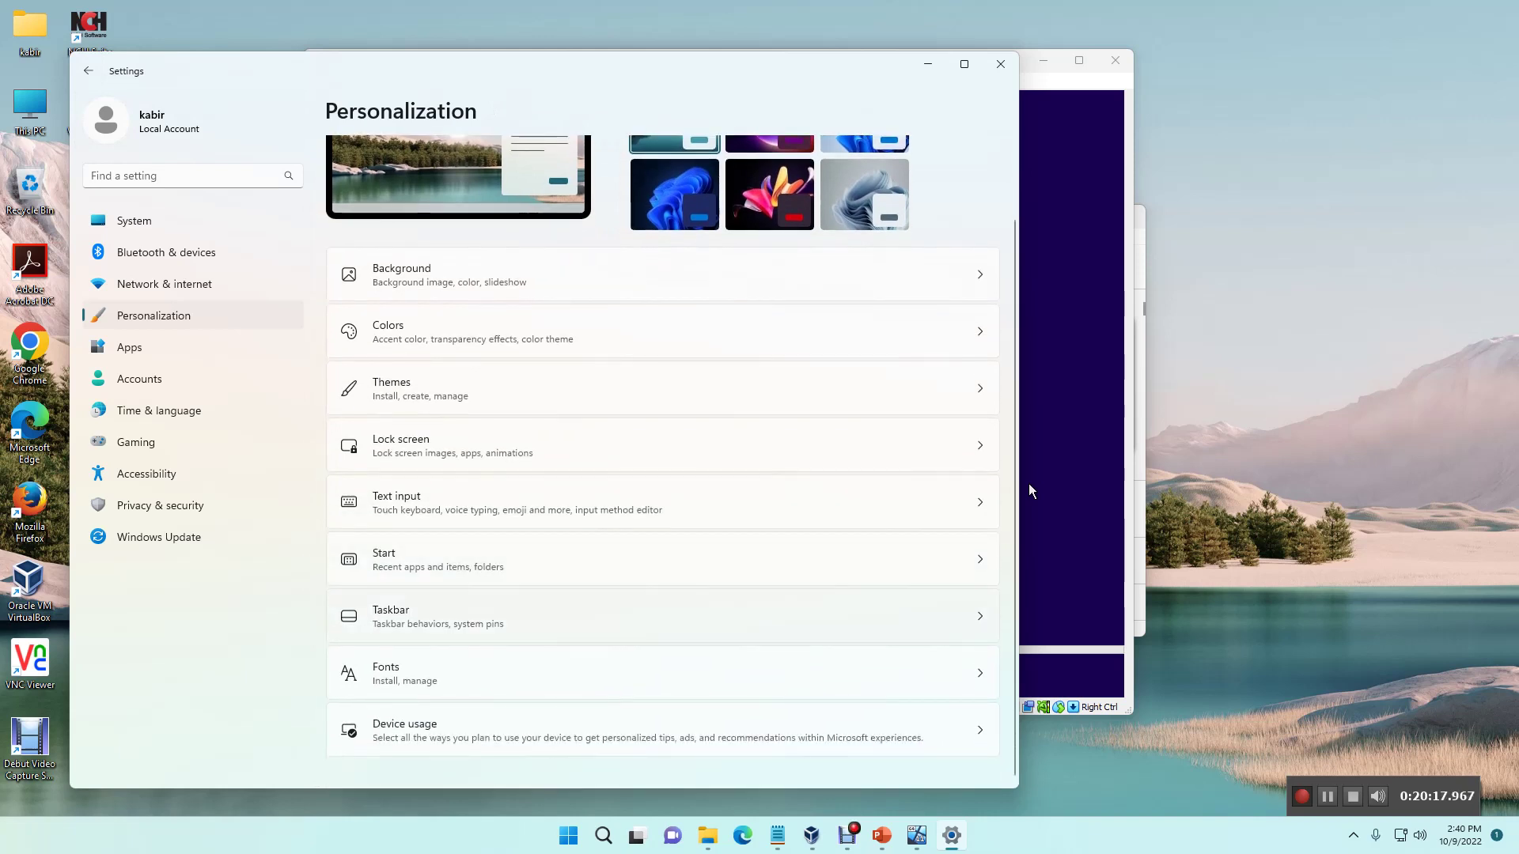
{"action": "key", "text": "Return"}
{"action": "key", "text": "super+w"}
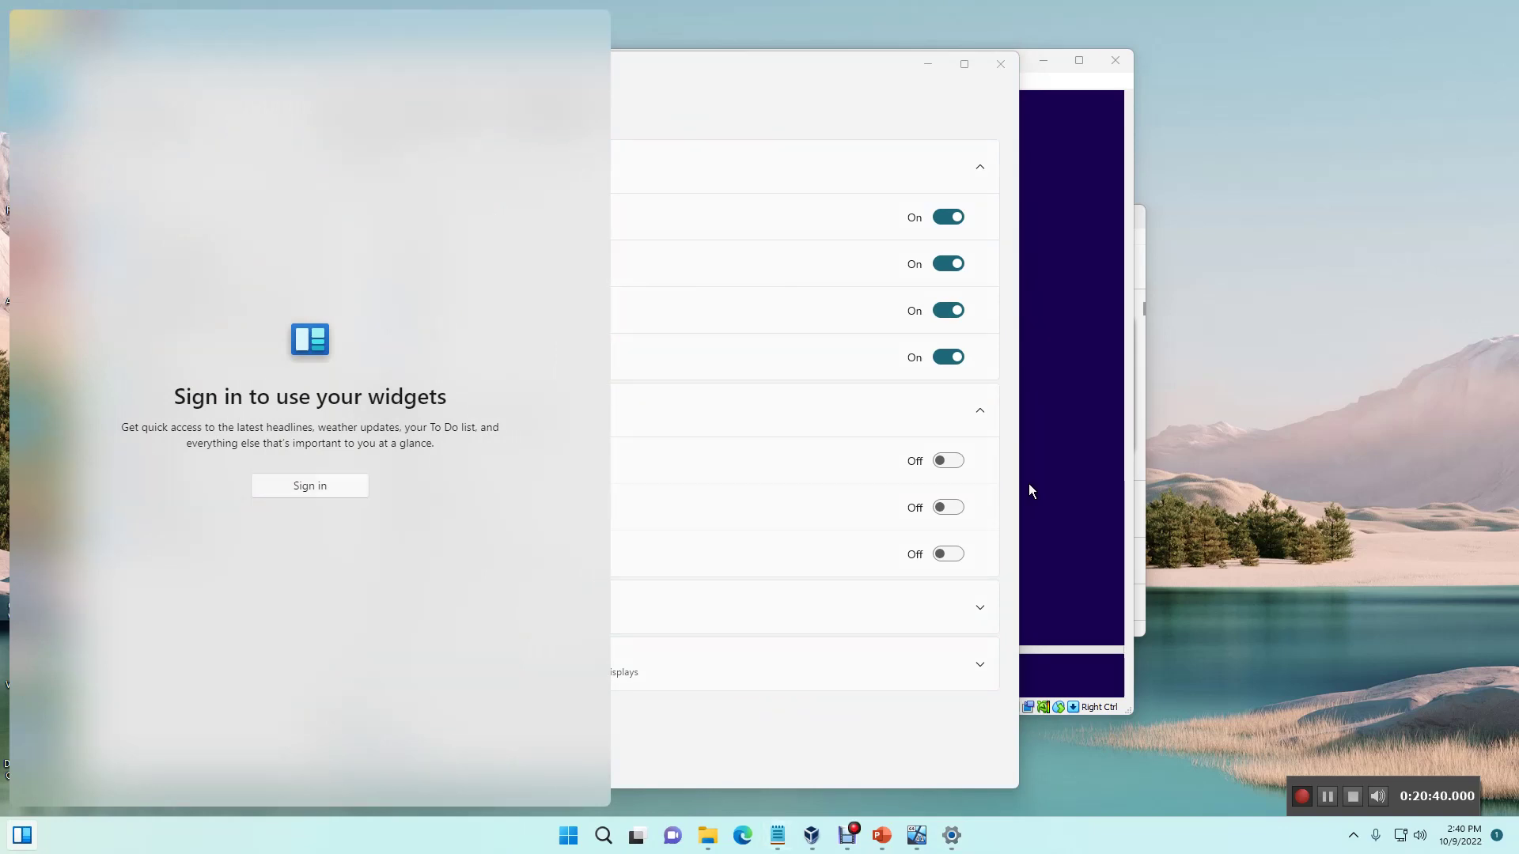
Step: Turn the taskbar Widgets toggle off, and switch Task view off and back on
{"action": "key", "text": "super+w"}
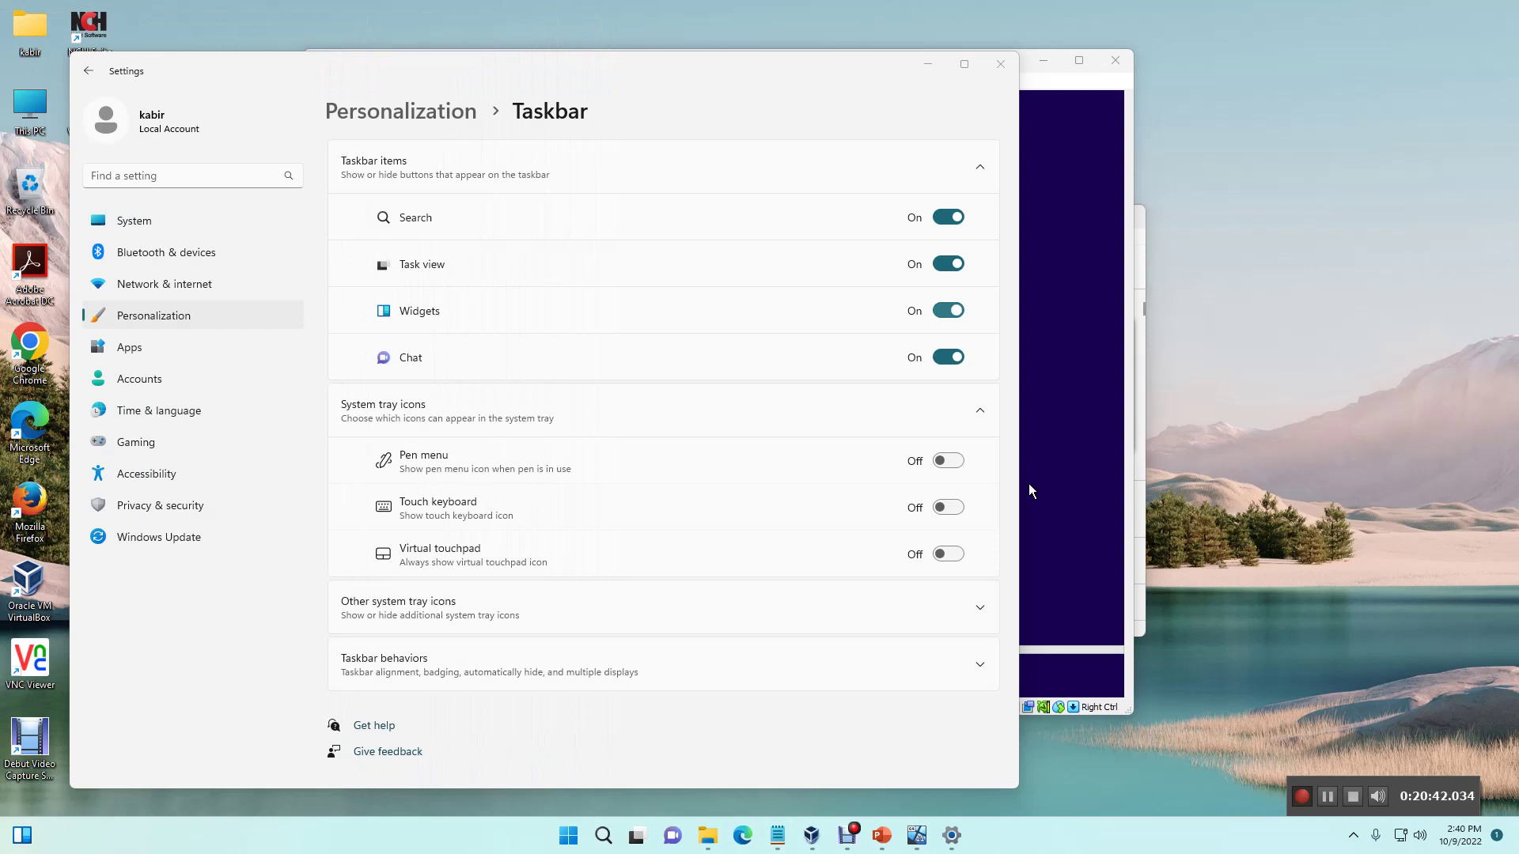
{"action": "key", "text": "space"}
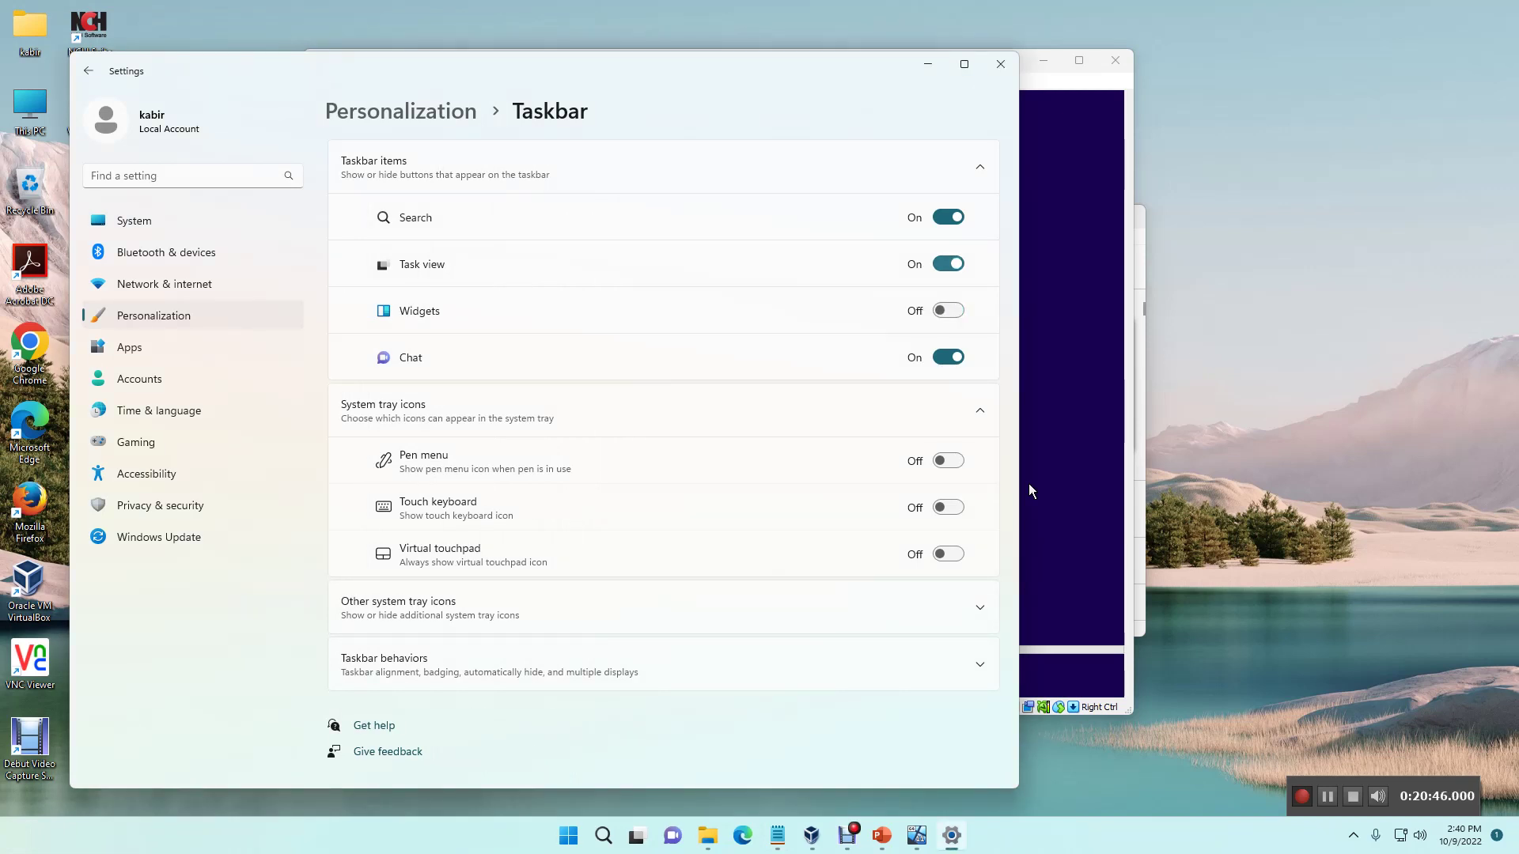
{"action": "key", "text": "space"}
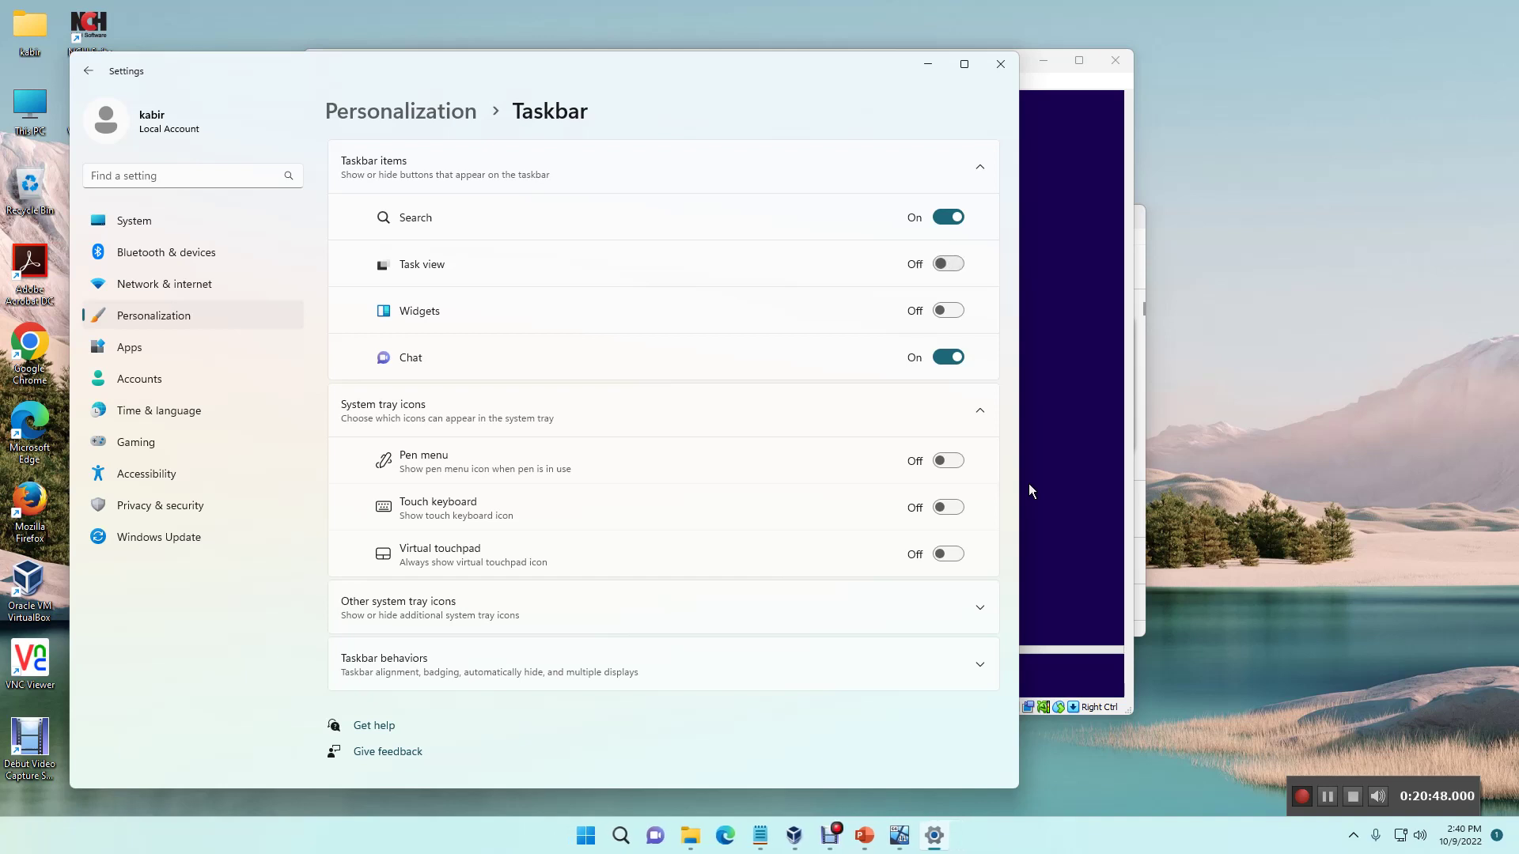
{"action": "key", "text": "space"}
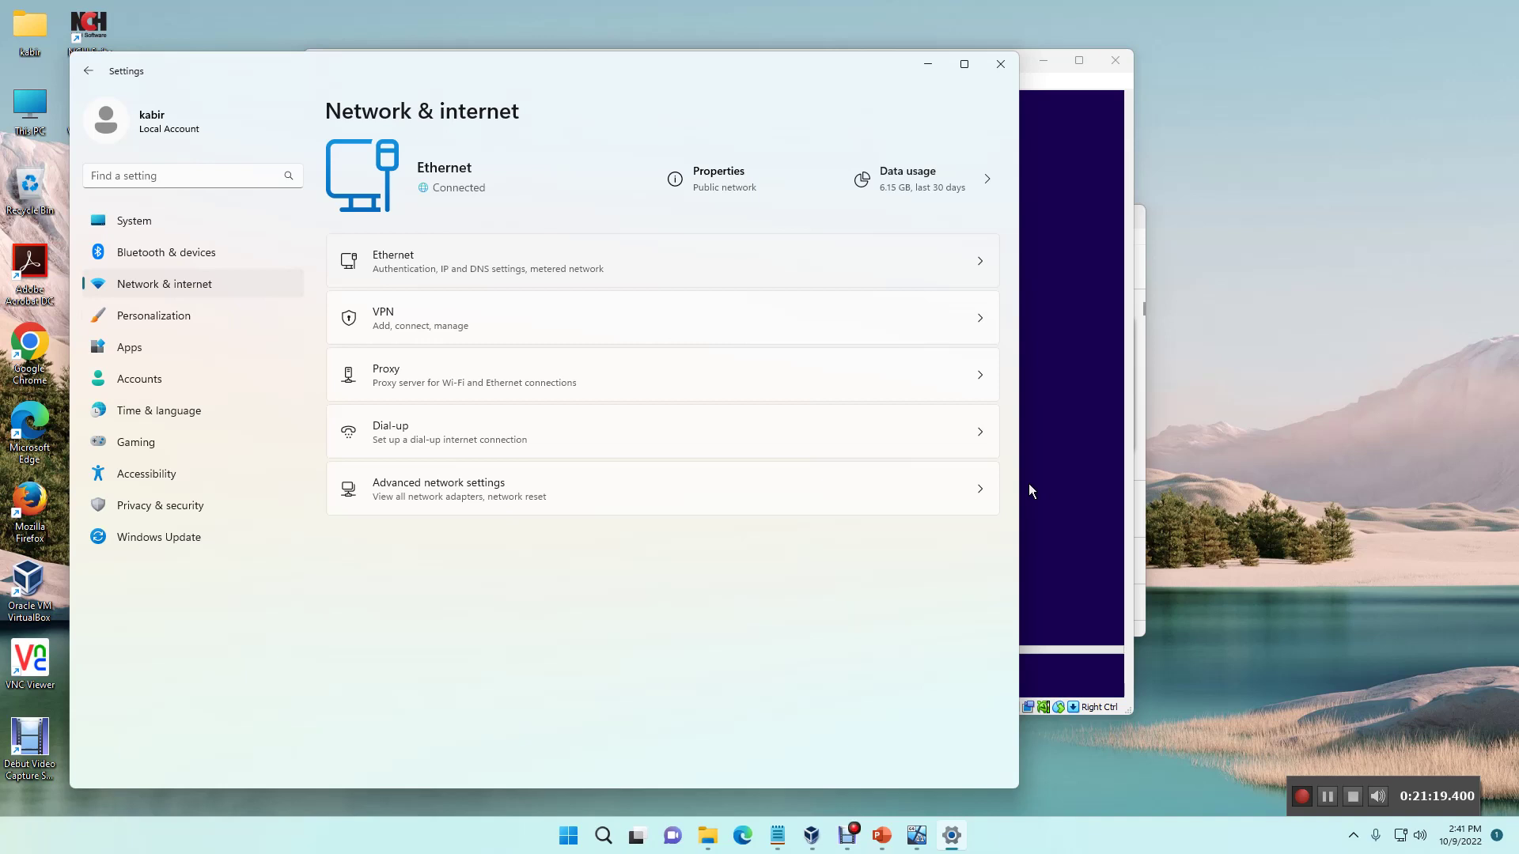
Step: Review the Ethernet connection and adapter hardware details, then close Settings
{"action": "key", "text": "Return"}
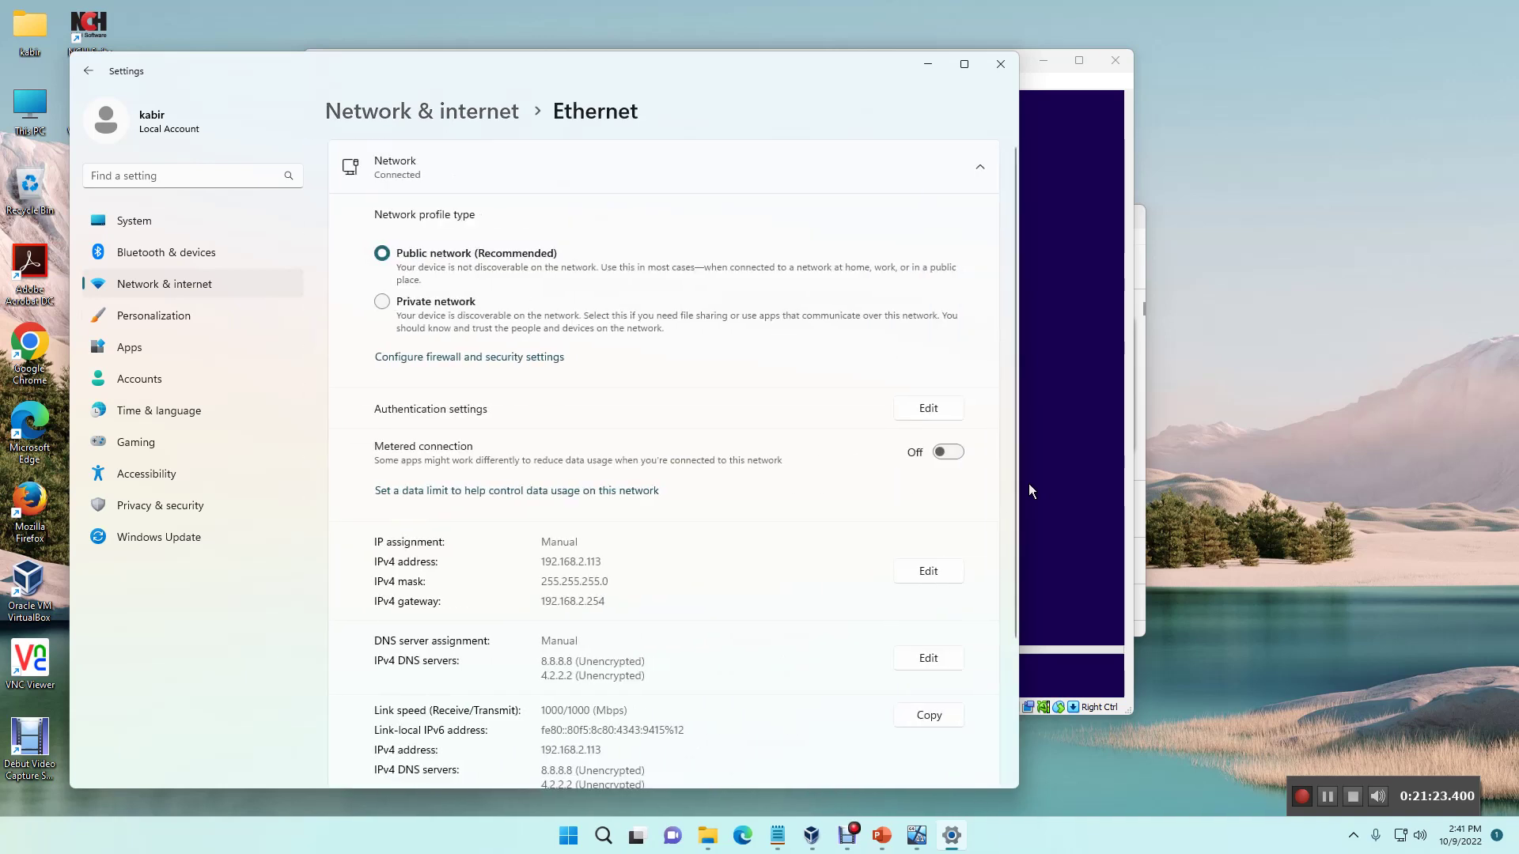
{"action": "key", "text": "Page_Down"}
{"action": "key", "text": "Page_Up"}
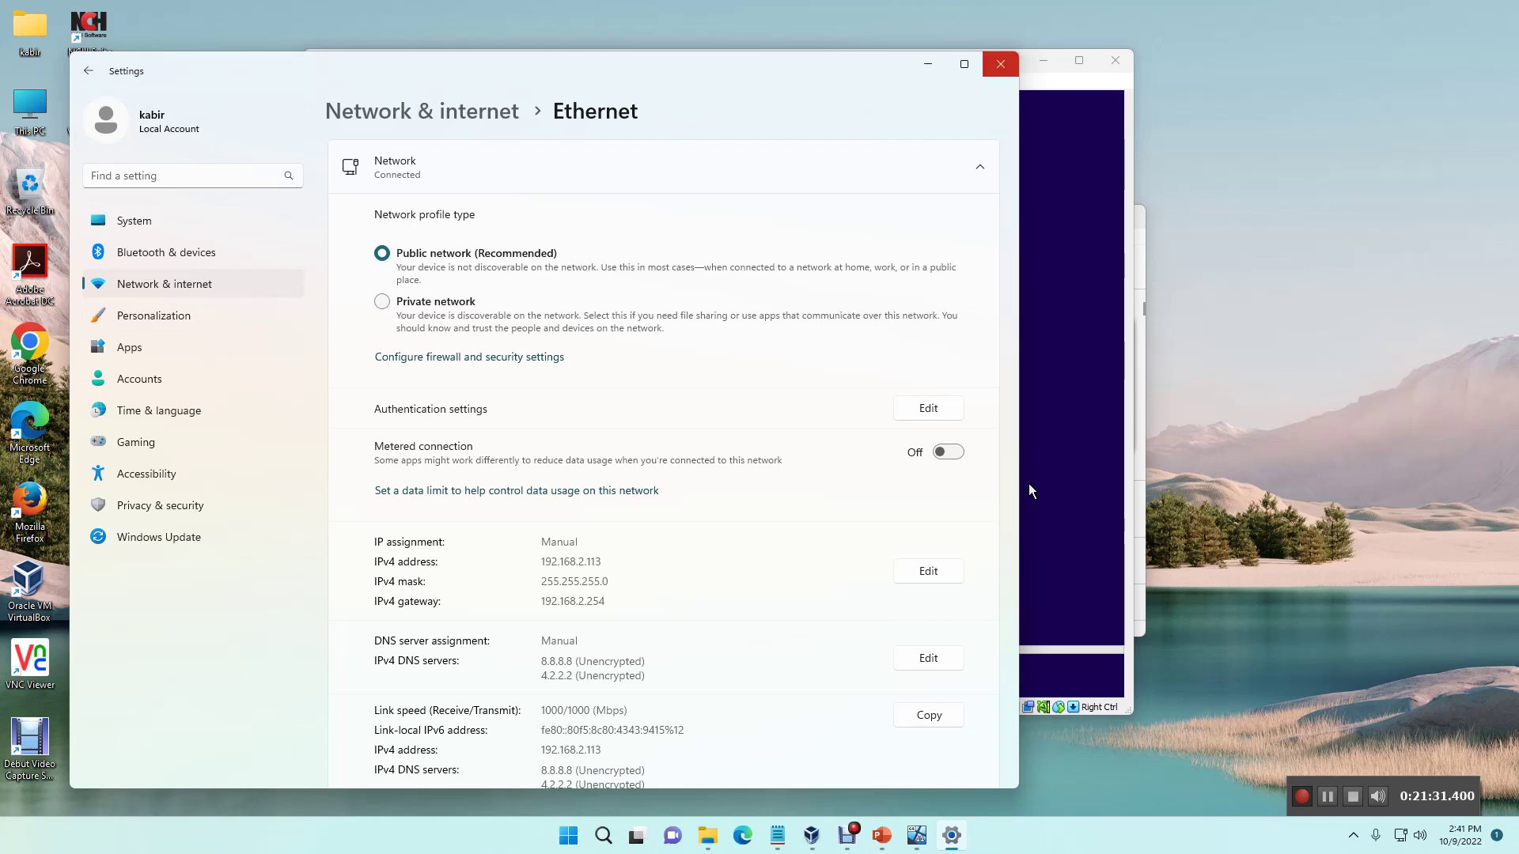
{"action": "left_click", "coordinate": [1001, 63]}
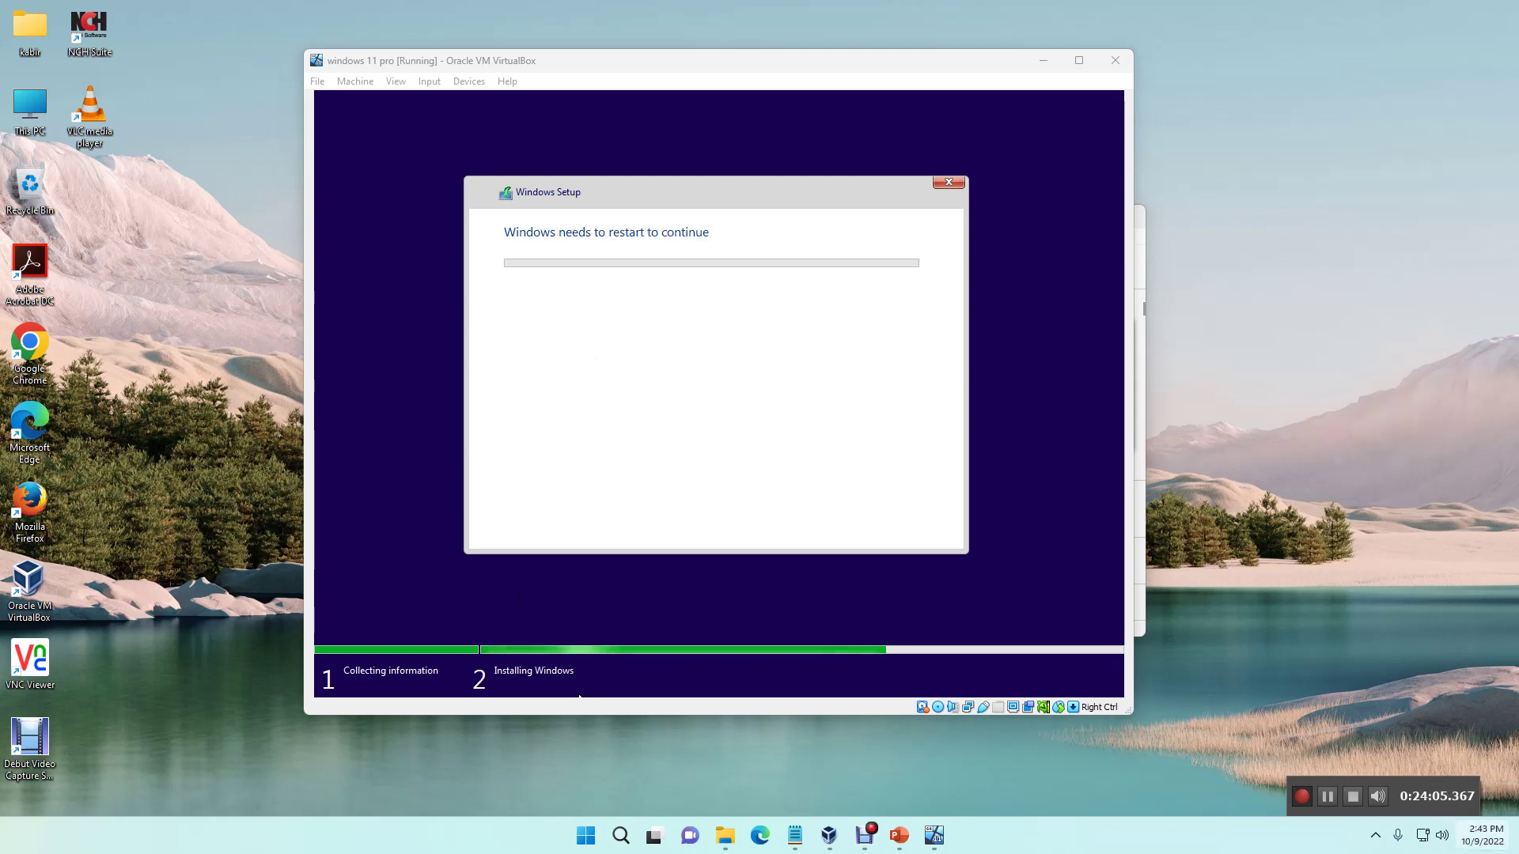
Step: Choose Restart now so the Windows 11 guest reboots immediately
{"action": "key", "text": "super+n"}
{"action": "key", "text": "super+n"}
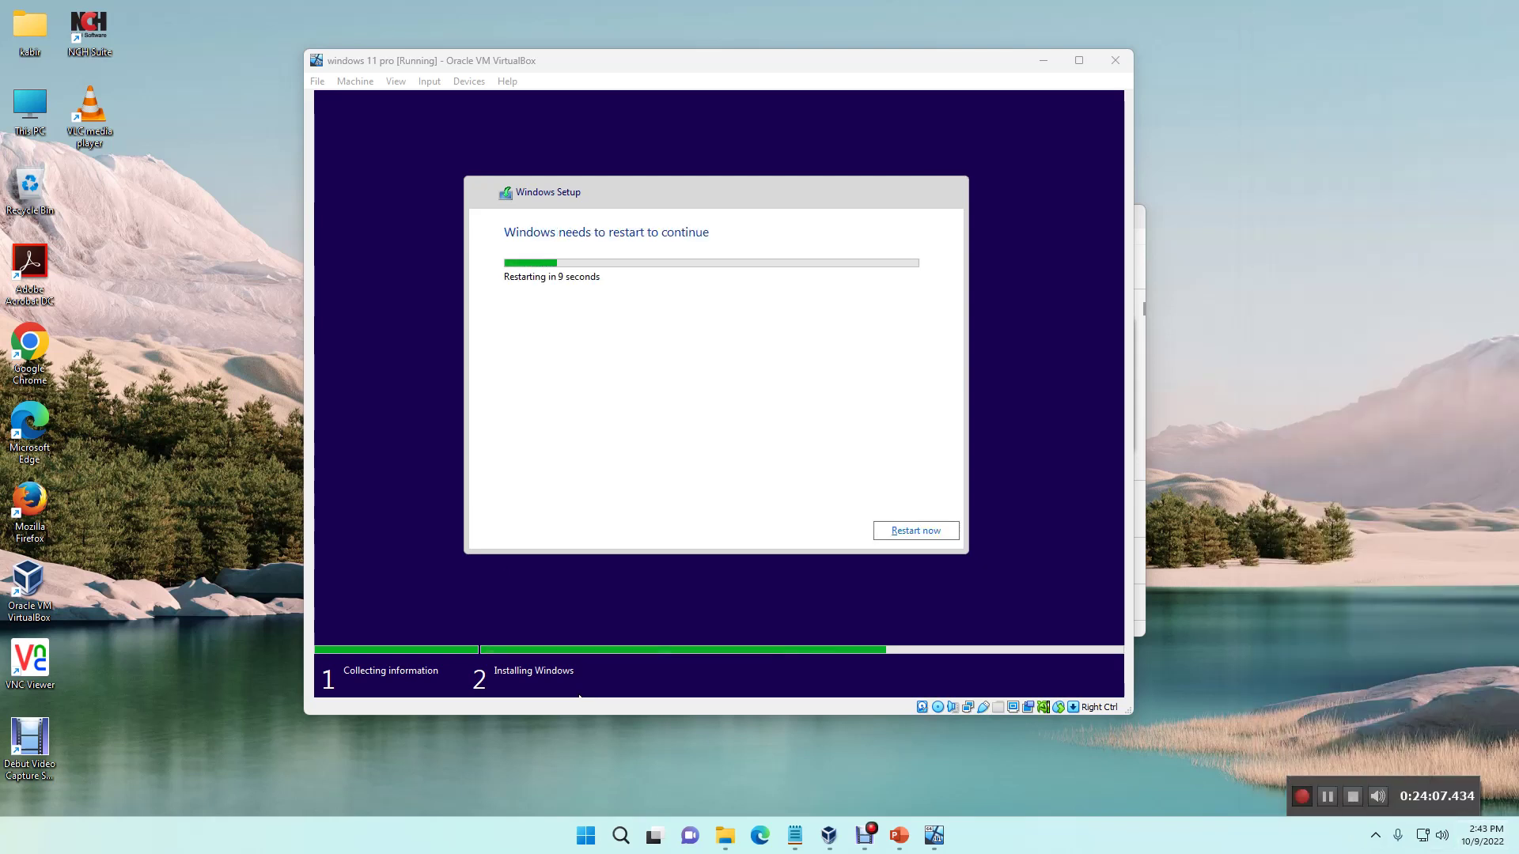
{"action": "left_click", "coordinate": [898, 533]}
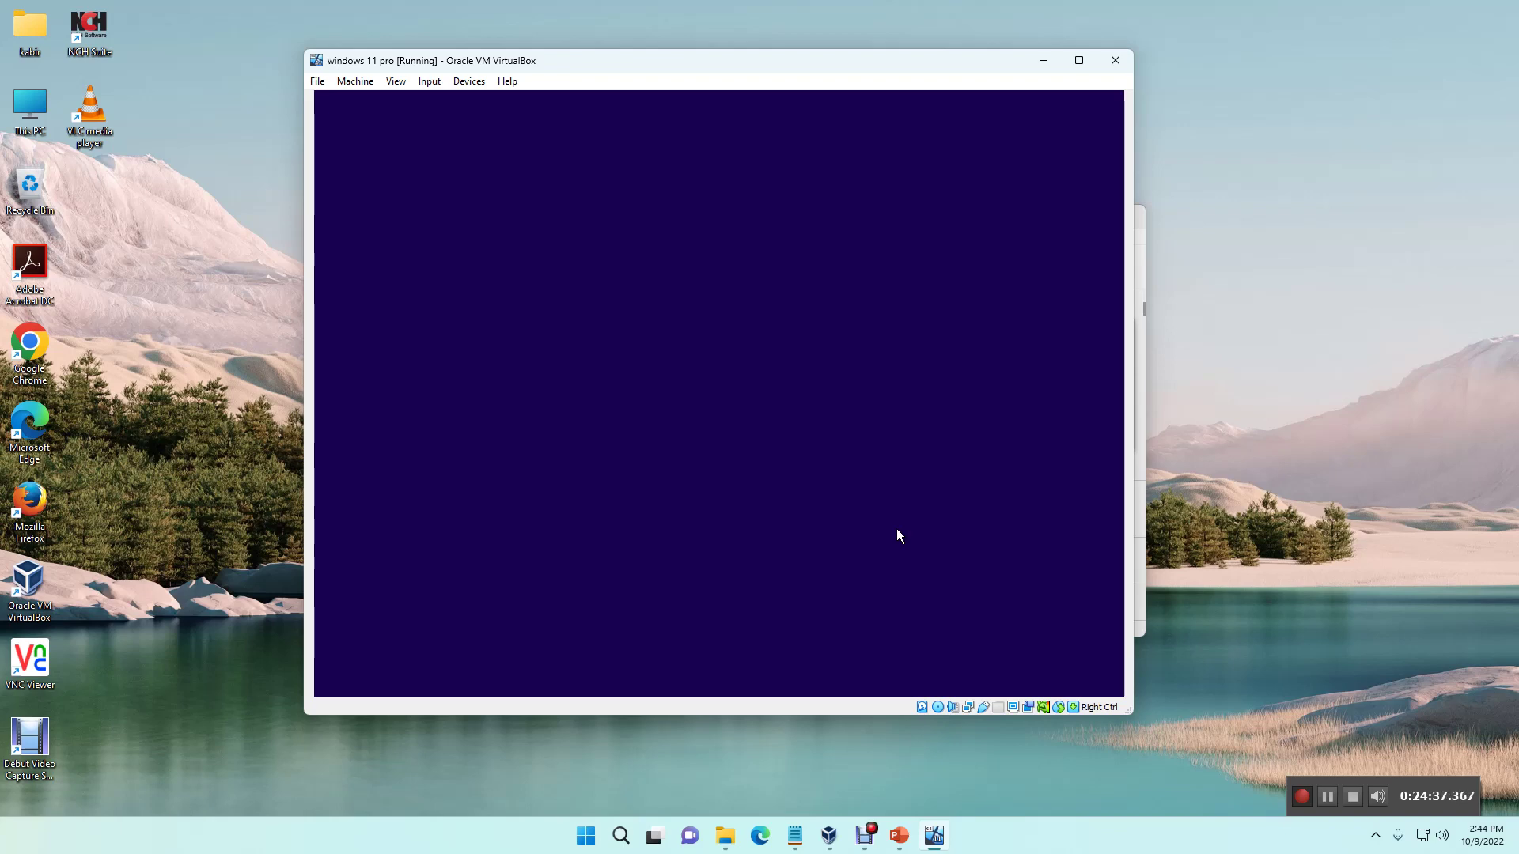
{"action": "key", "text": "super+Up"}
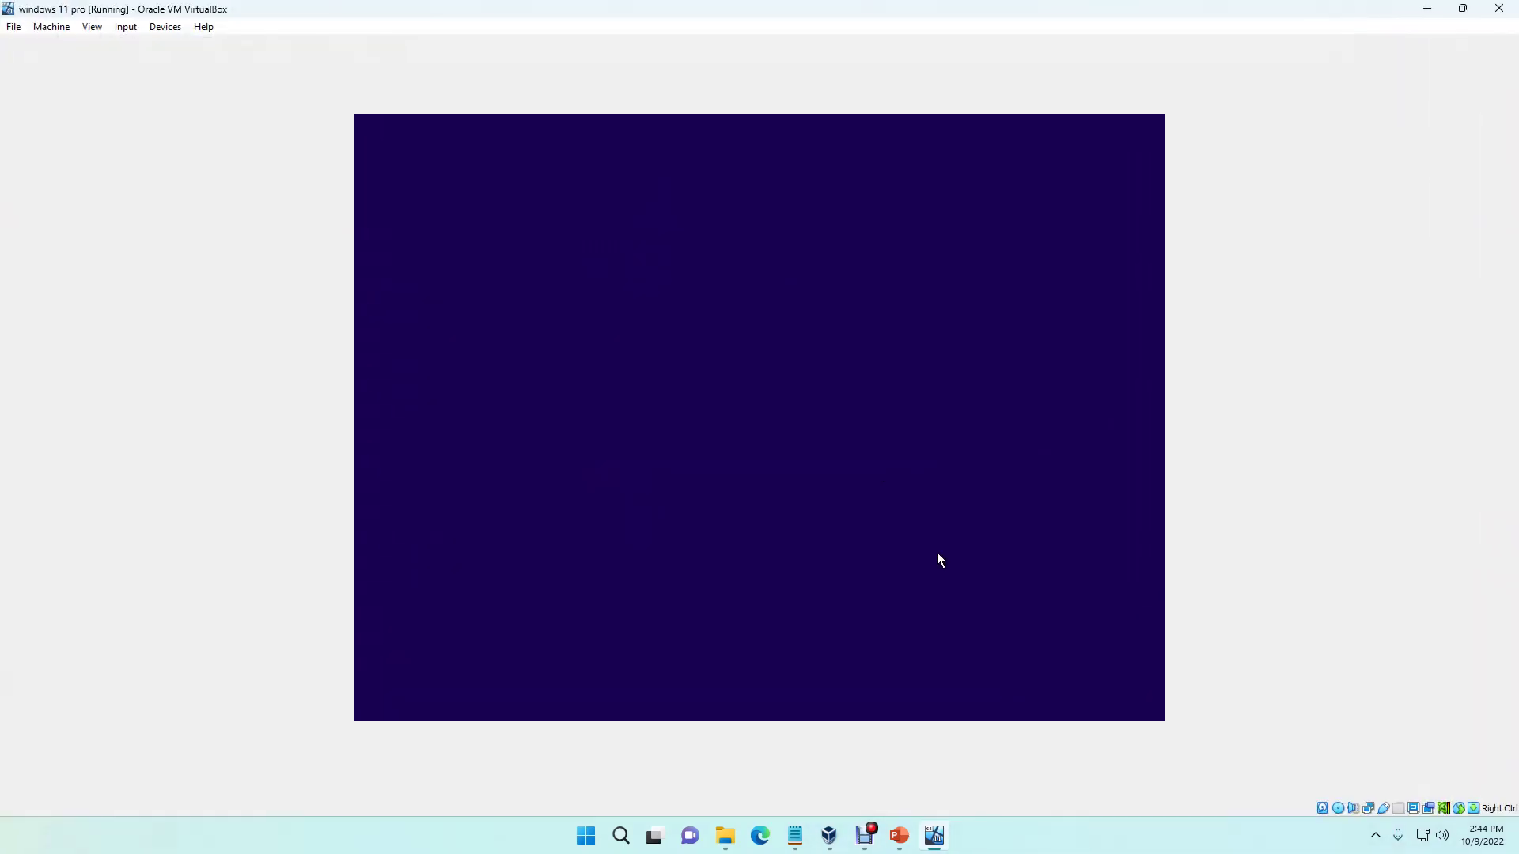
{"action": "key", "text": "super+Down"}
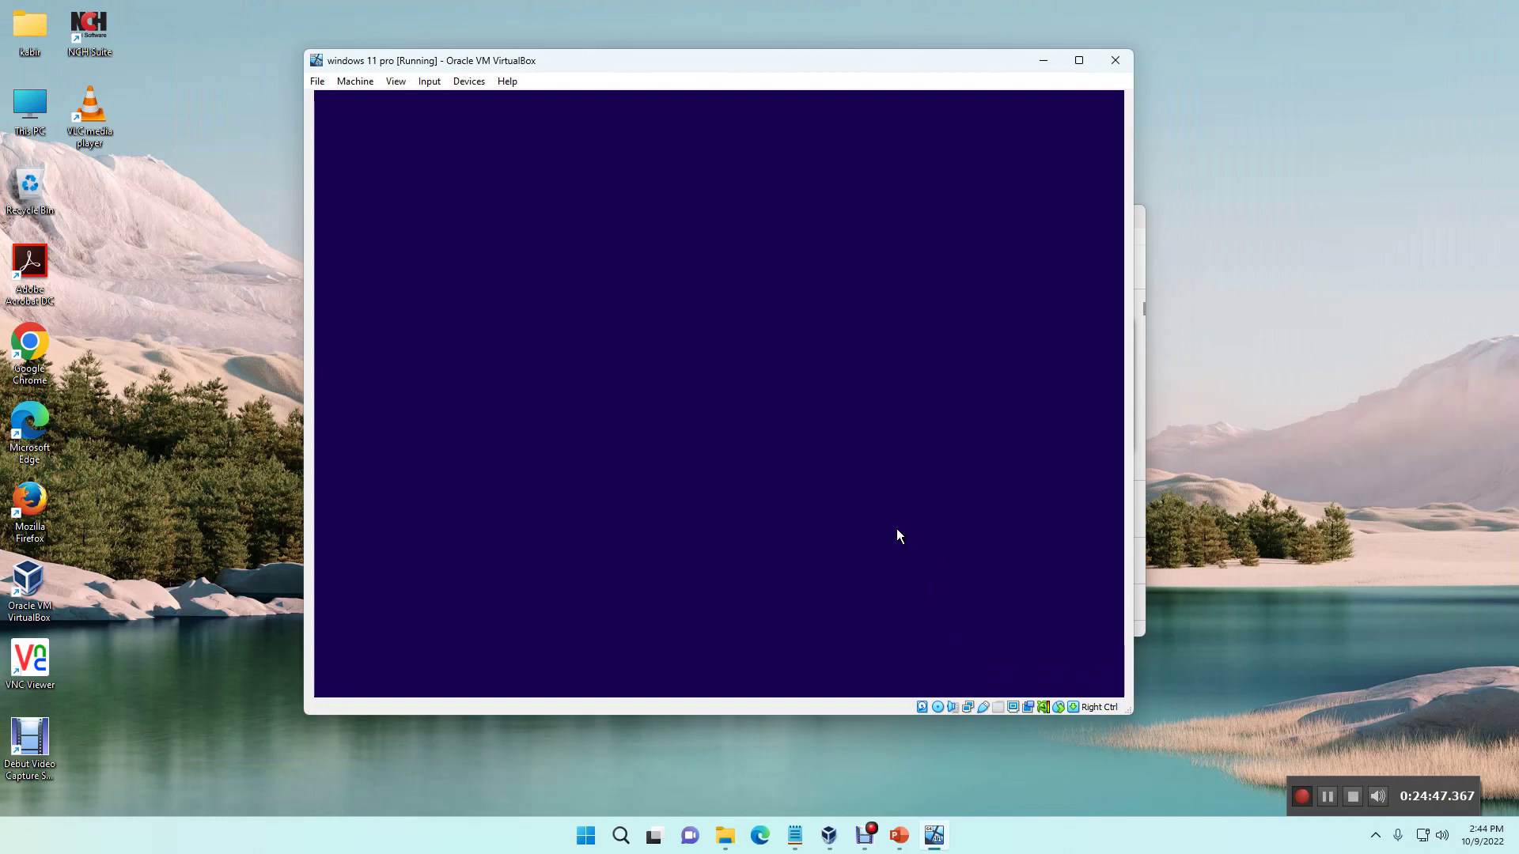
{"action": "key", "text": "ctrl+Home"}
{"action": "key", "text": "Right"}
{"action": "key", "text": "Down"}
{"action": "key", "text": "Down"}
{"action": "key", "text": "Down"}
{"action": "key", "text": "Down"}
{"action": "key", "text": "Down"}
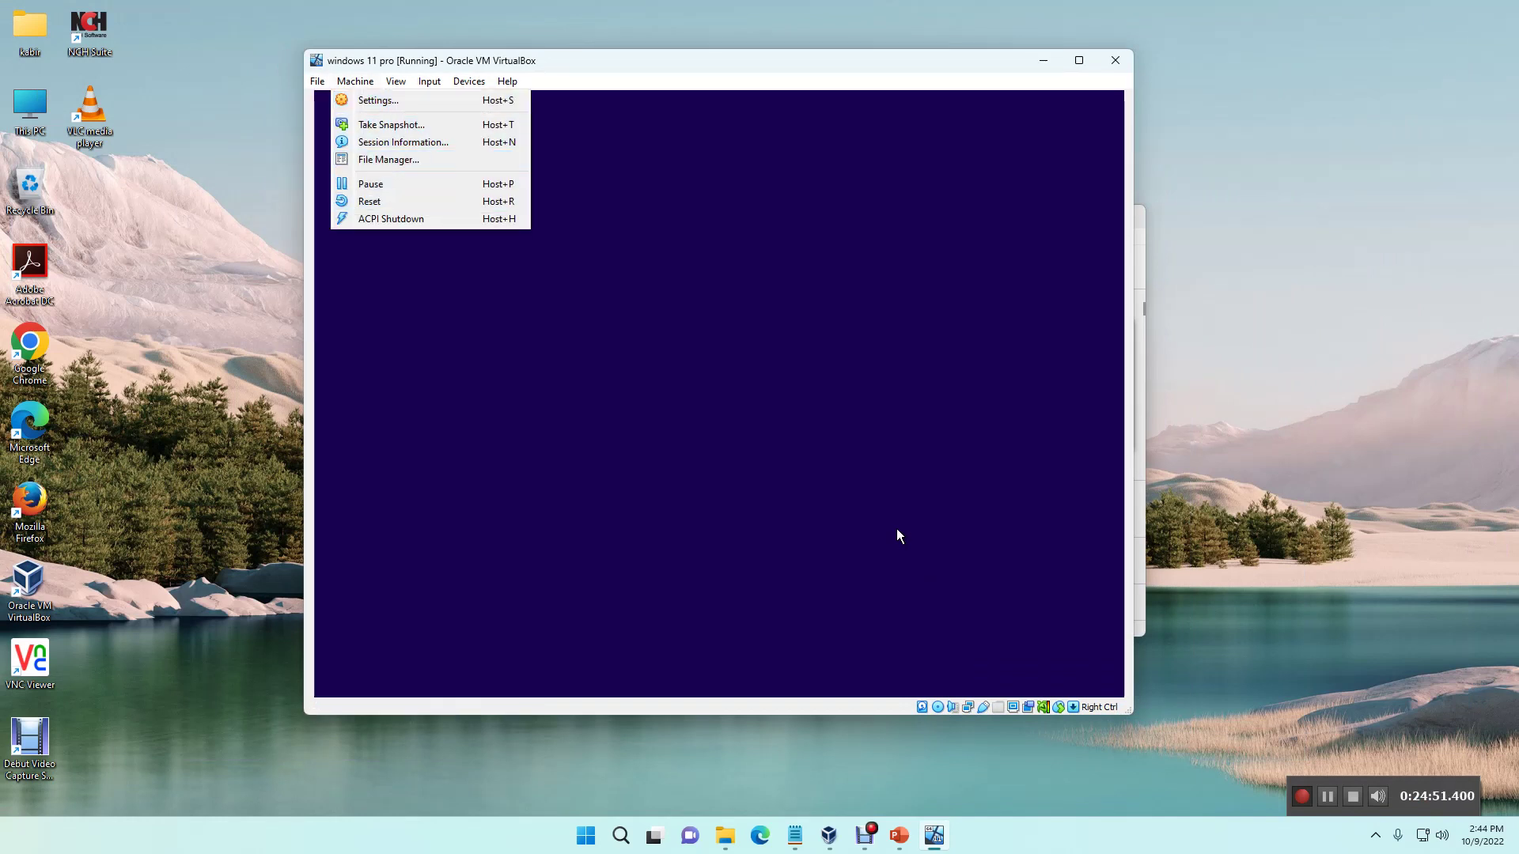
{"action": "key", "text": "Left"}
{"action": "key", "text": "Down"}
{"action": "key", "text": "Down"}
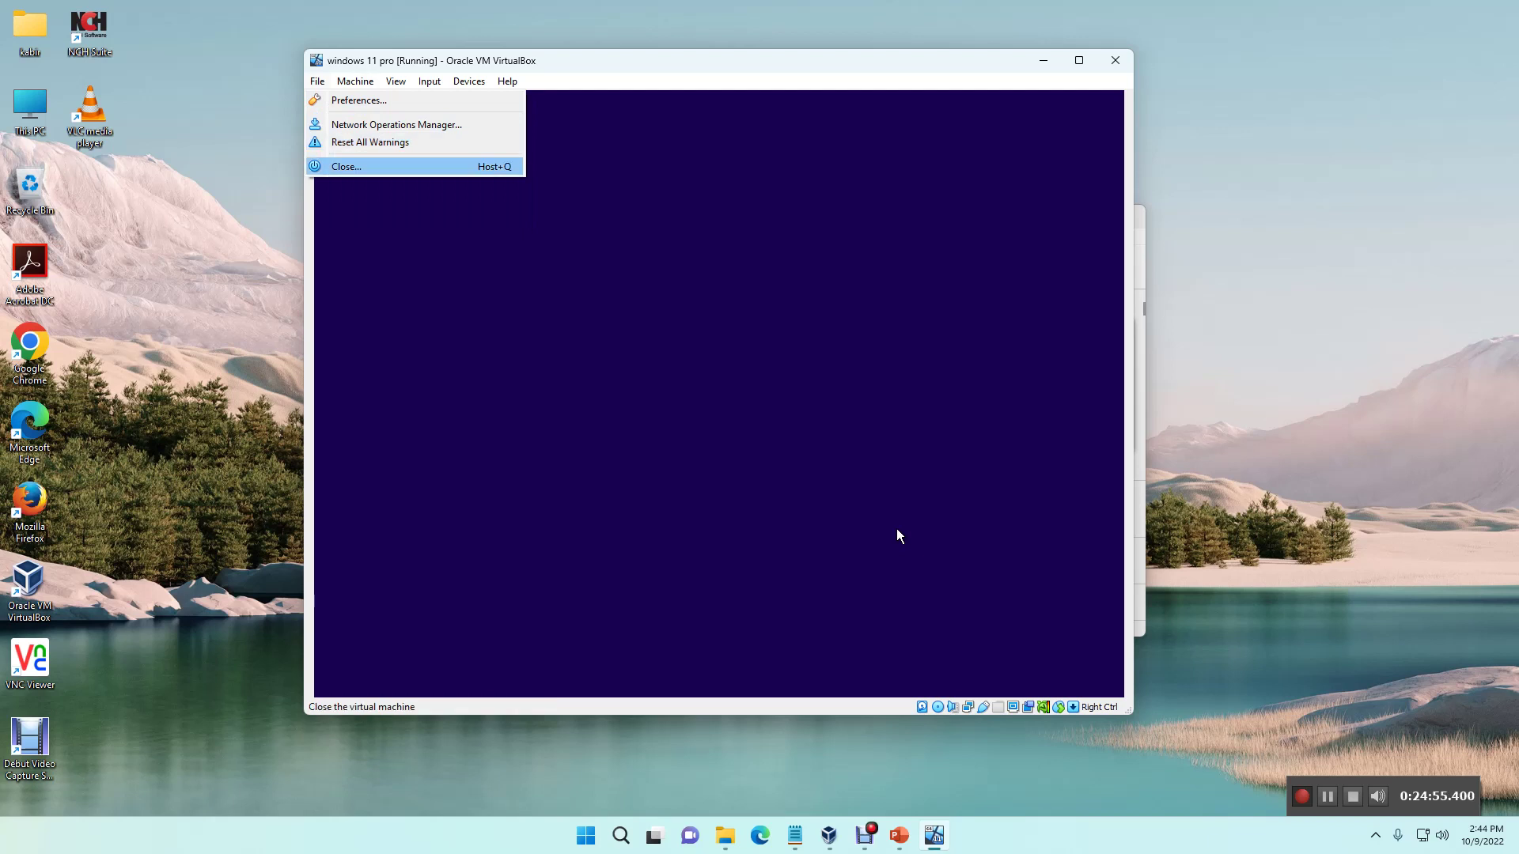
{"action": "key", "text": "Return"}
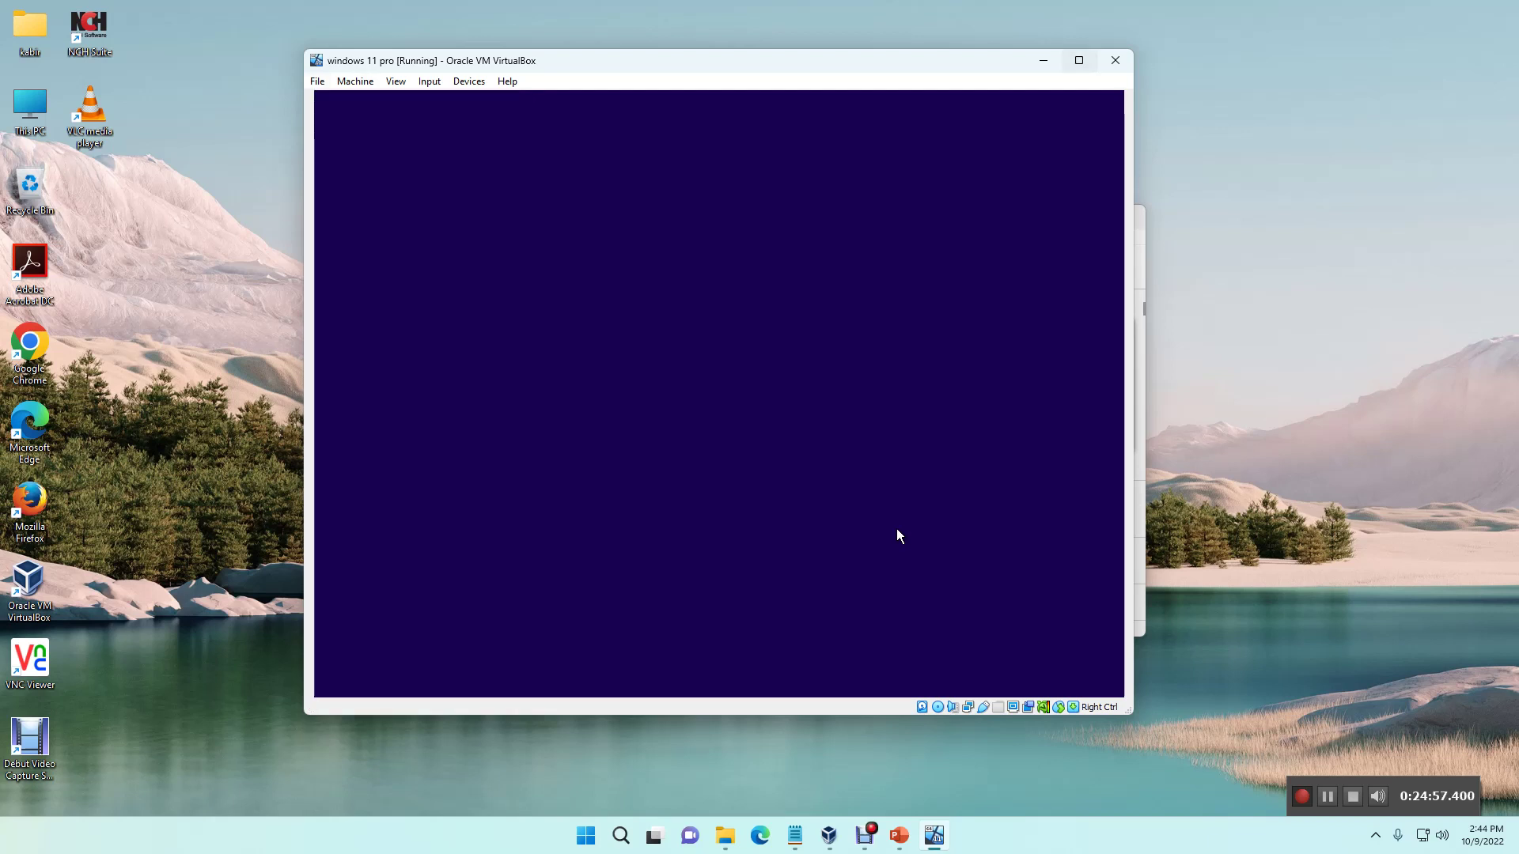
Step: Minimize the VM window and refresh the host desktop five times
{"action": "left_click", "coordinate": [933, 836]}
{"action": "right_click", "coordinate": [836, 69]}
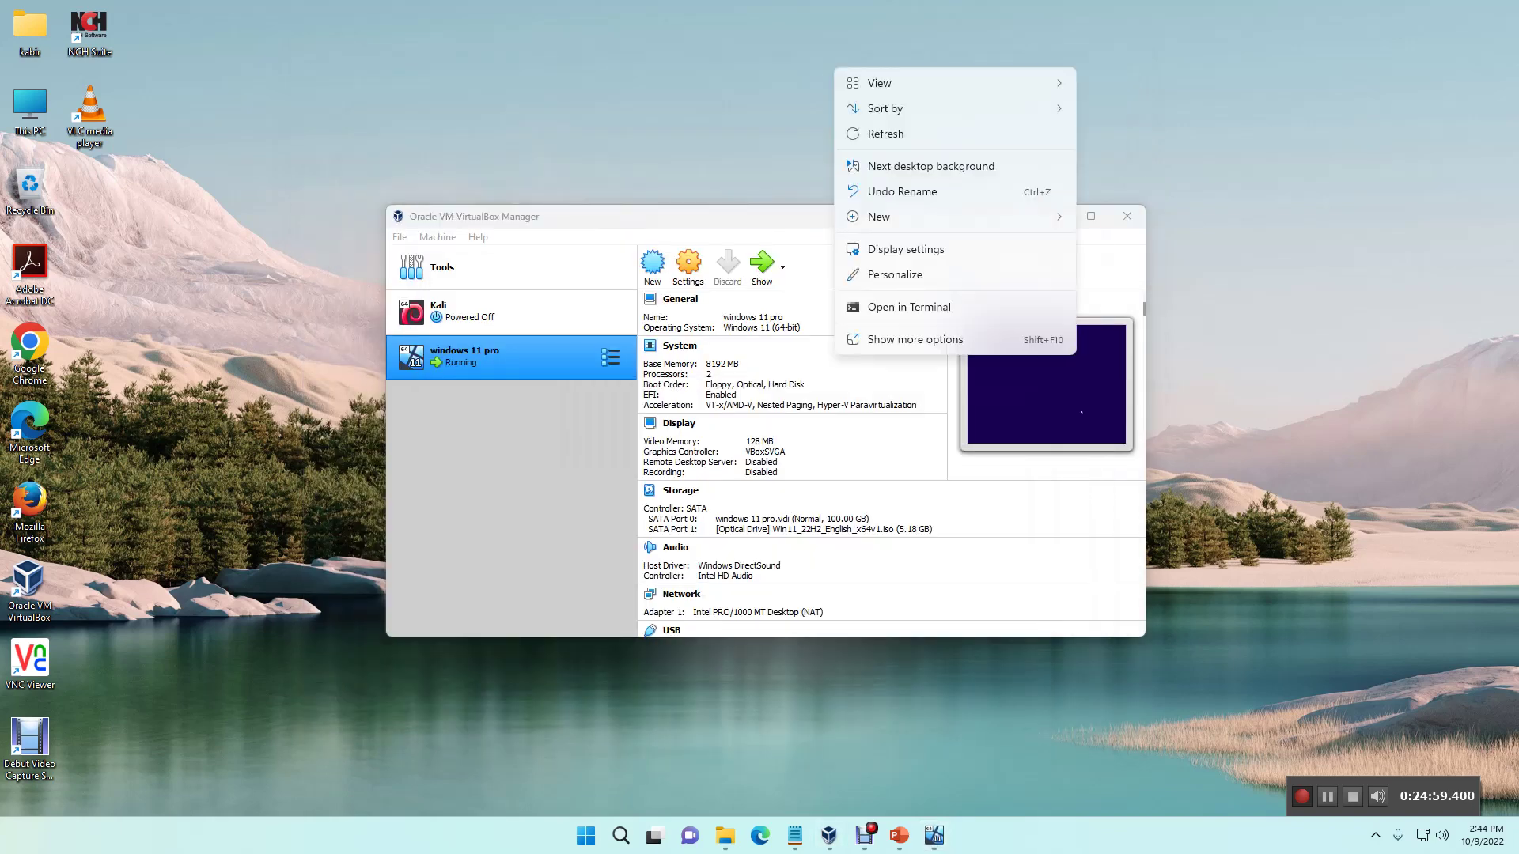
{"action": "left_click", "coordinate": [885, 133]}
{"action": "right_click", "coordinate": [895, 140]}
{"action": "left_click", "coordinate": [945, 205]}
{"action": "right_click", "coordinate": [881, 138]}
{"action": "left_click", "coordinate": [917, 201]}
{"action": "right_click", "coordinate": [862, 110]}
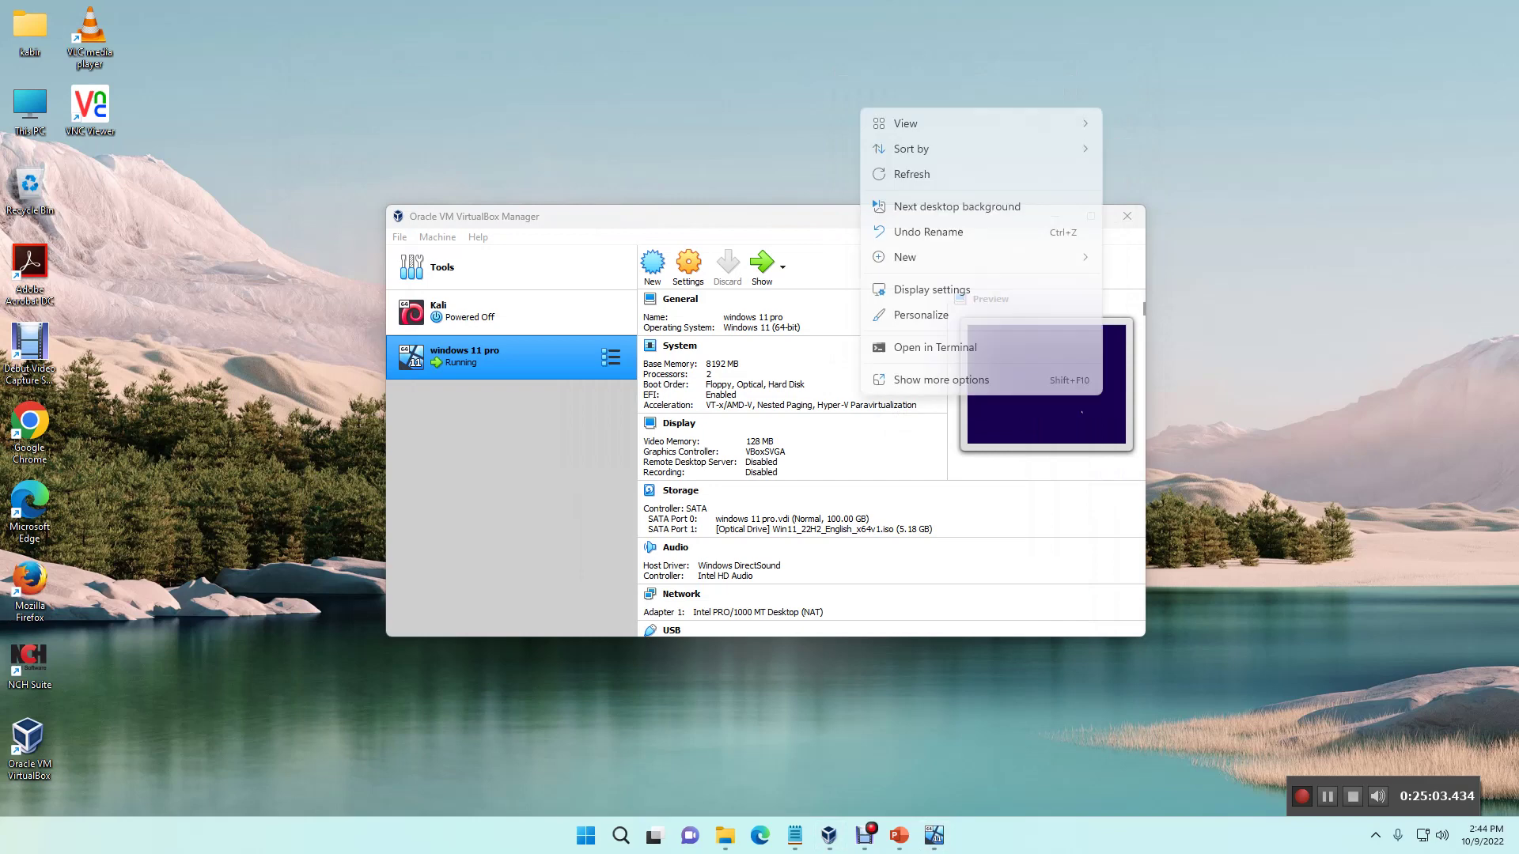
{"action": "left_click", "coordinate": [911, 174]}
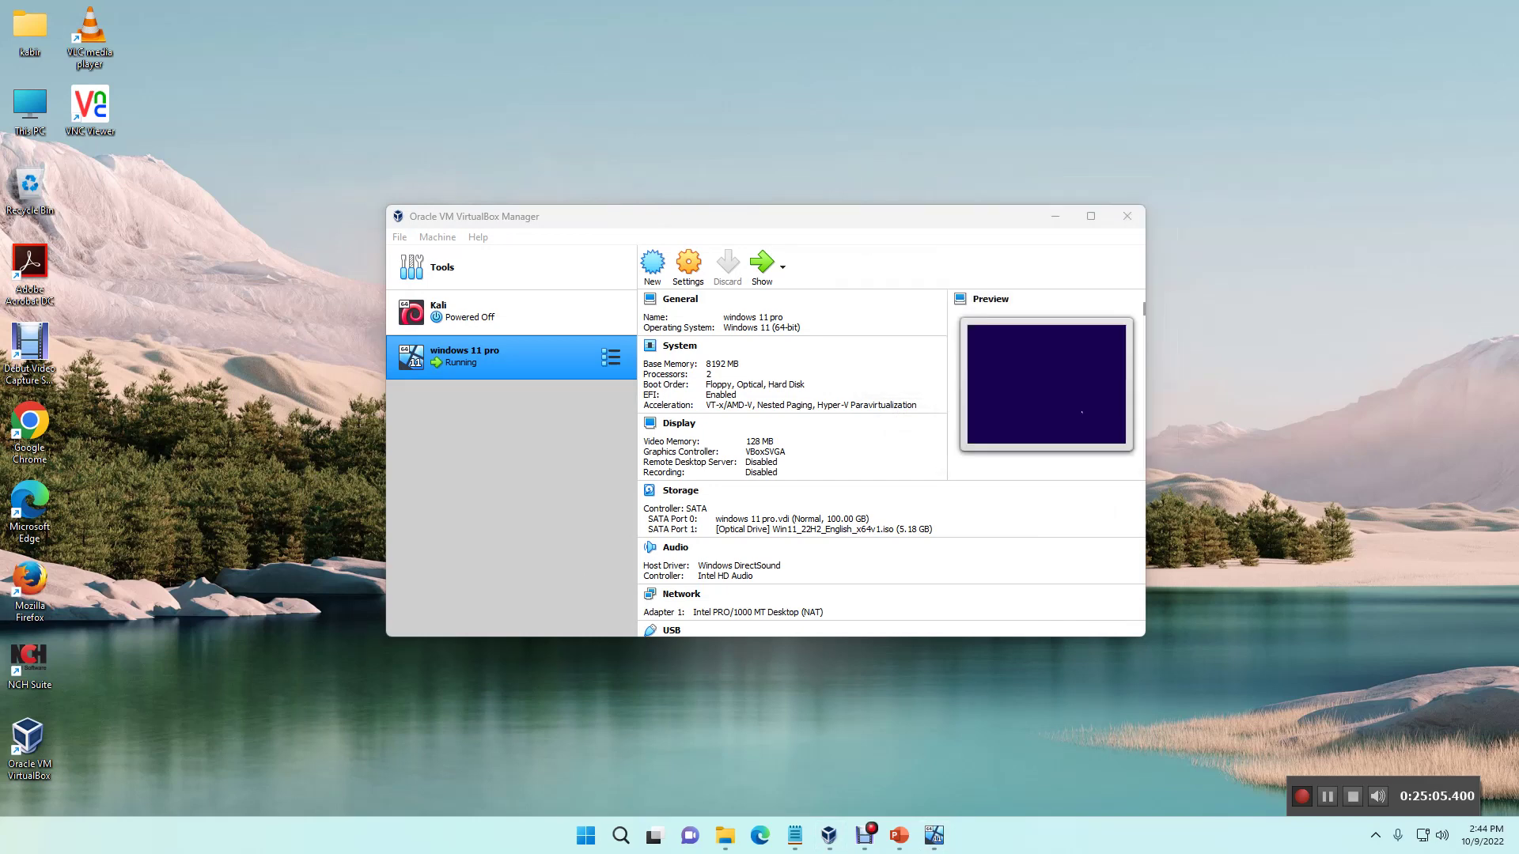
{"action": "right_click", "coordinate": [899, 153]}
{"action": "left_click", "coordinate": [947, 218]}
Step: Restore the VM window and power off the machine through File > Close
{"action": "left_click", "coordinate": [934, 835]}
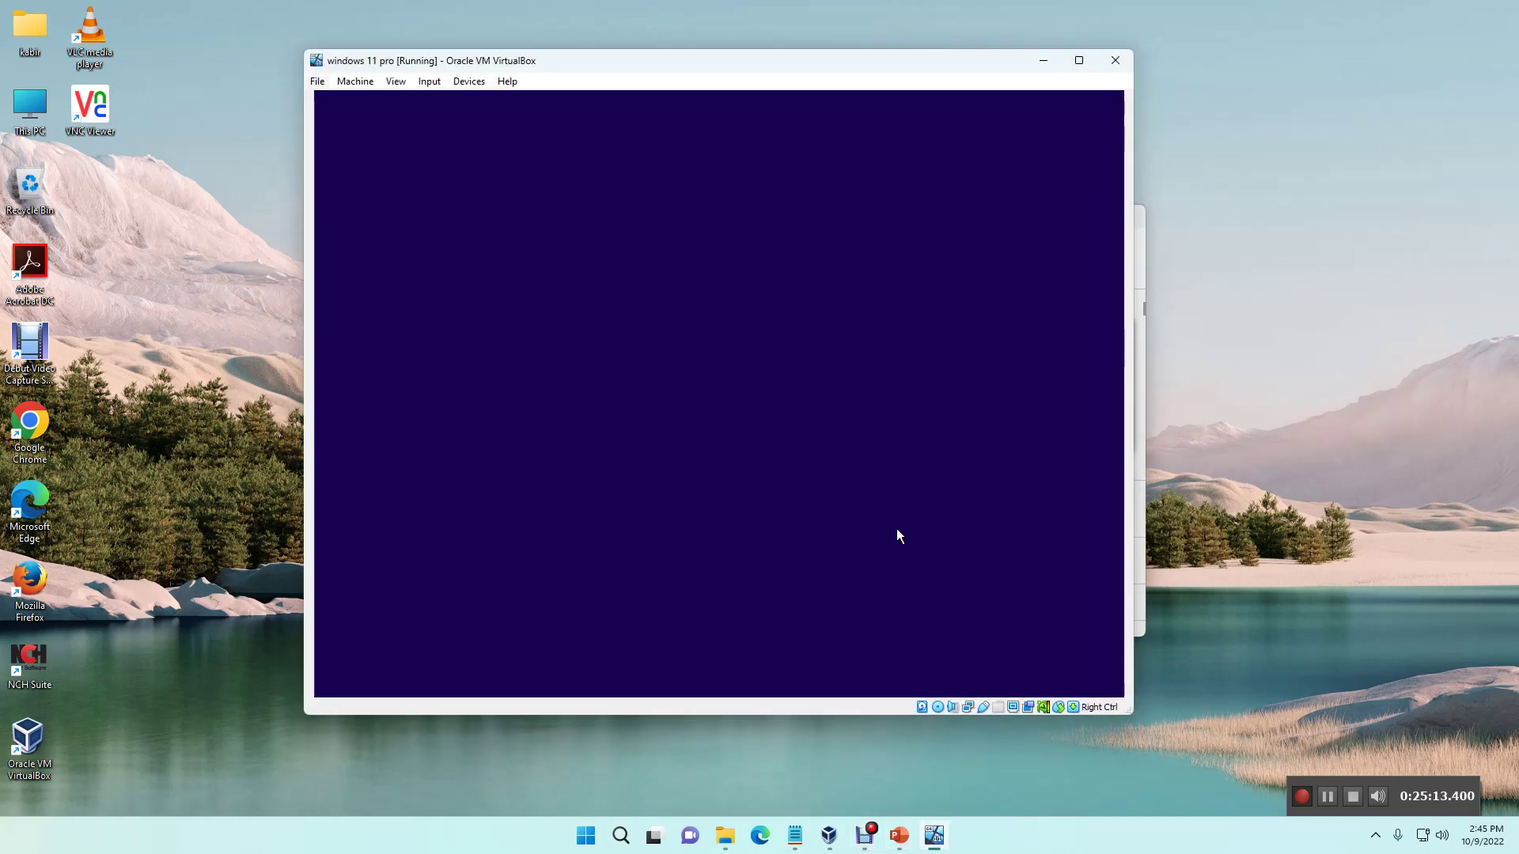
{"action": "key", "text": "alt+f"}
{"action": "key", "text": "Up"}
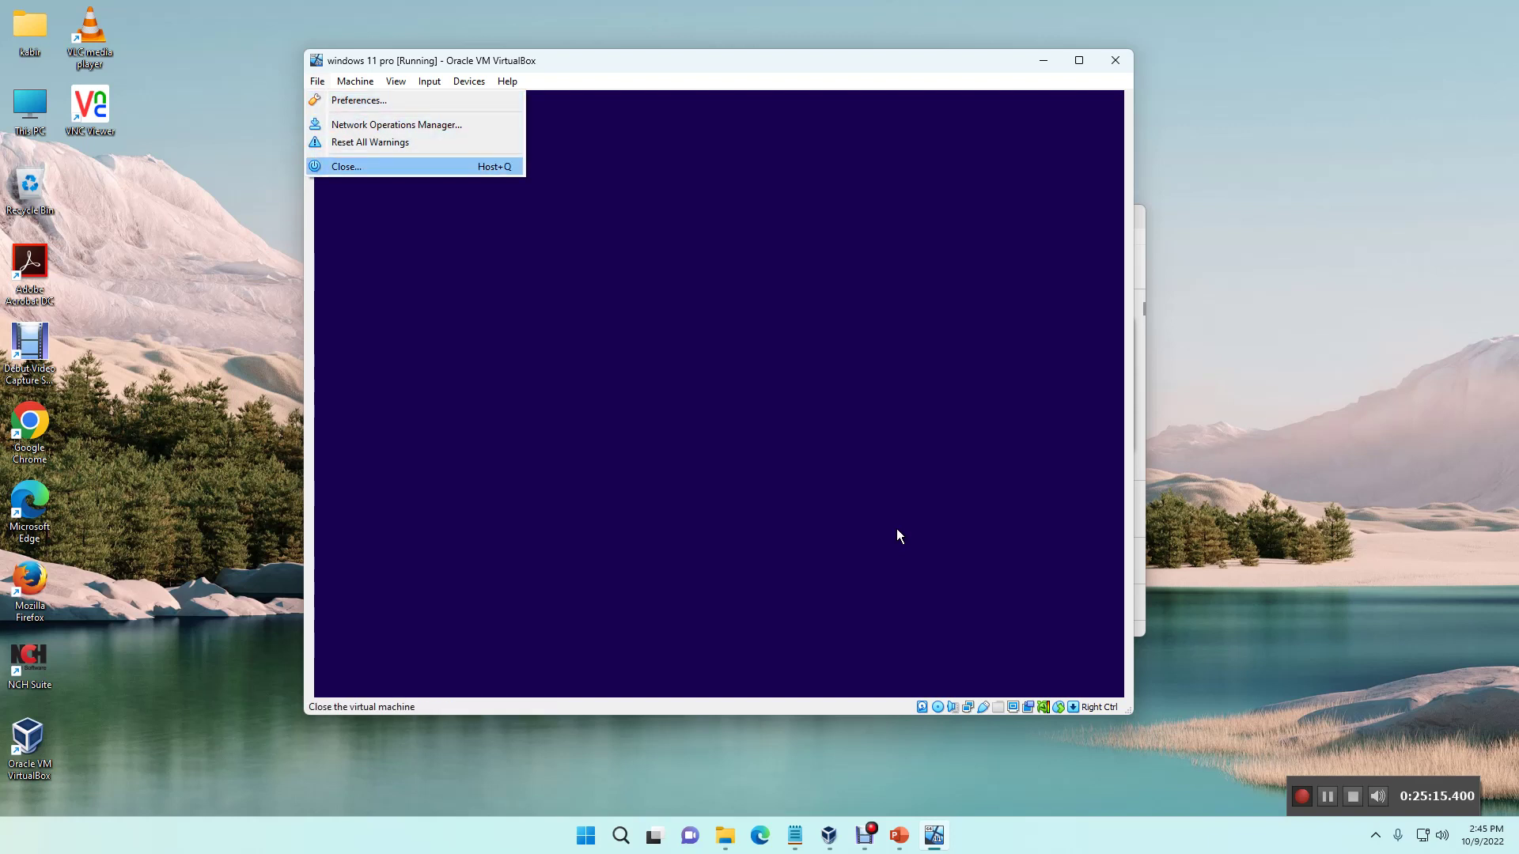
{"action": "key", "text": "Return"}
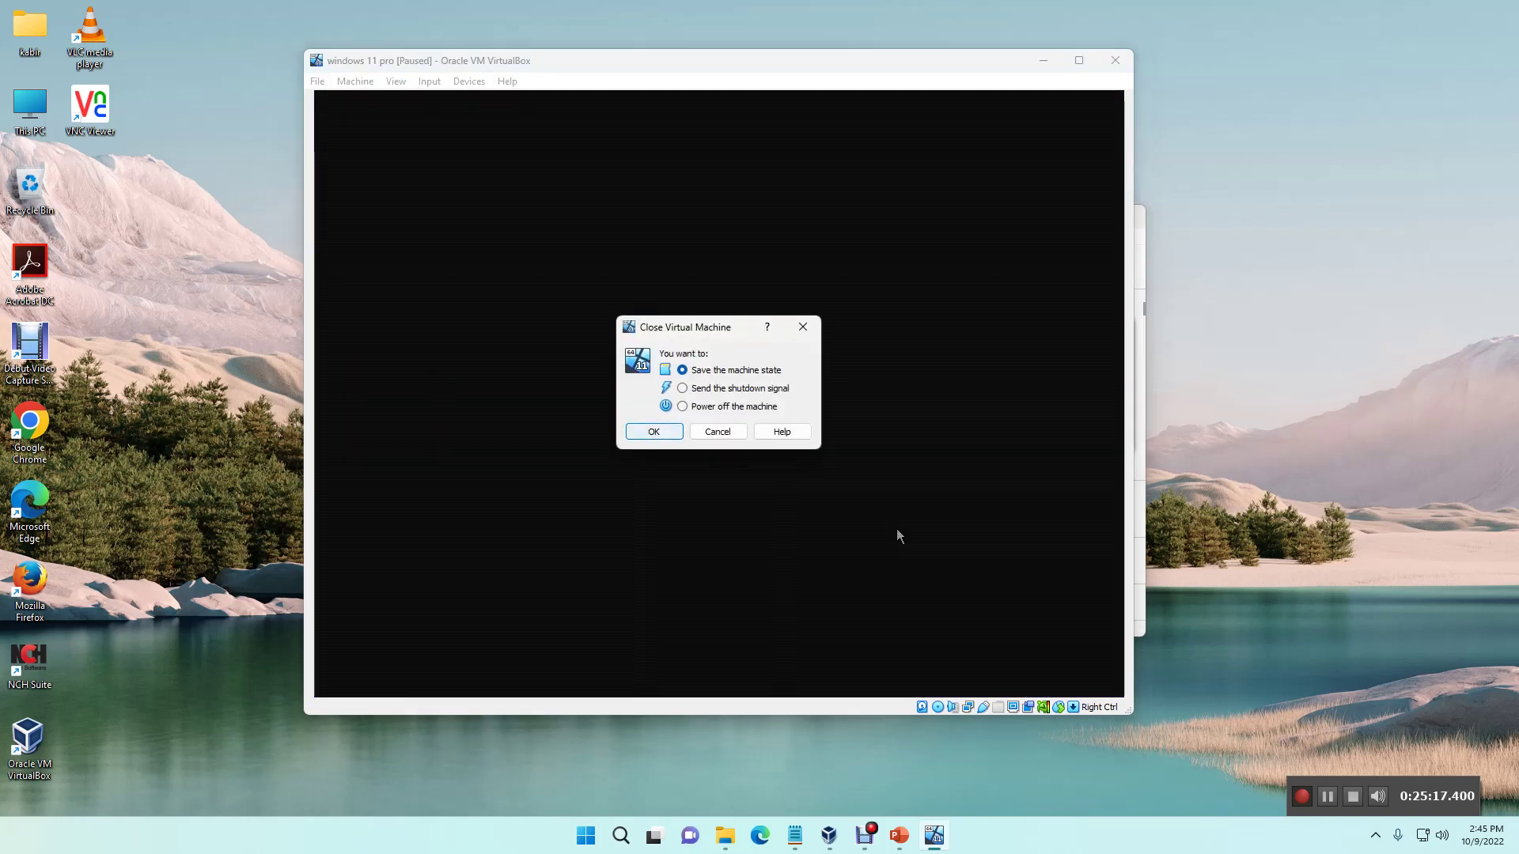
{"action": "key", "text": "Up"}
{"action": "key", "text": "Return"}
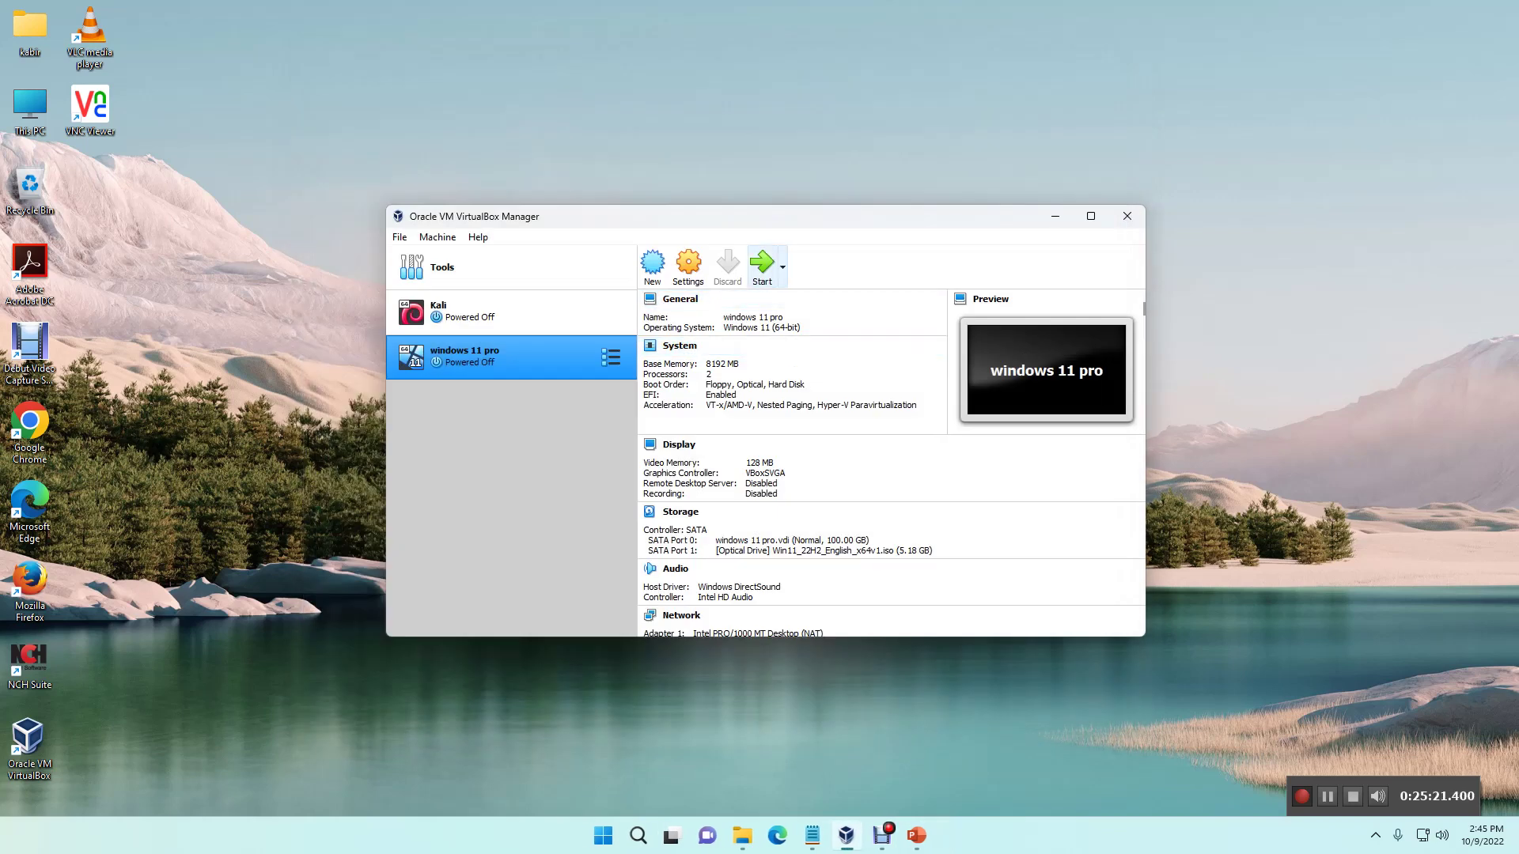
Step: Start the windows 11 pro VM and reposition its window on the desktop
{"action": "left_click", "coordinate": [761, 268]}
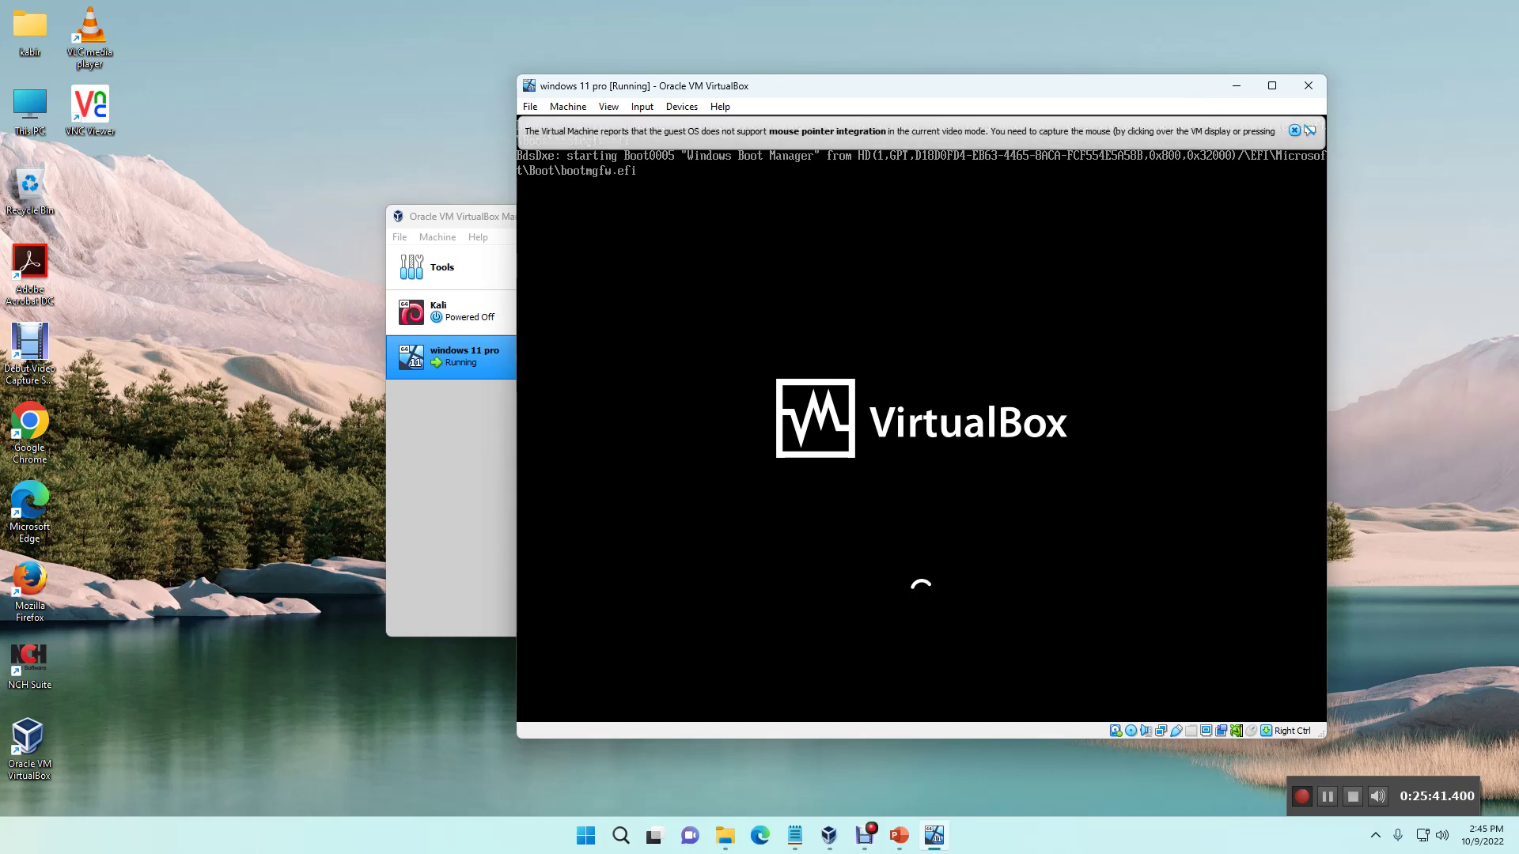
{"action": "left_click_drag", "start_coordinate": [940, 88], "coordinate": [792, 83]}
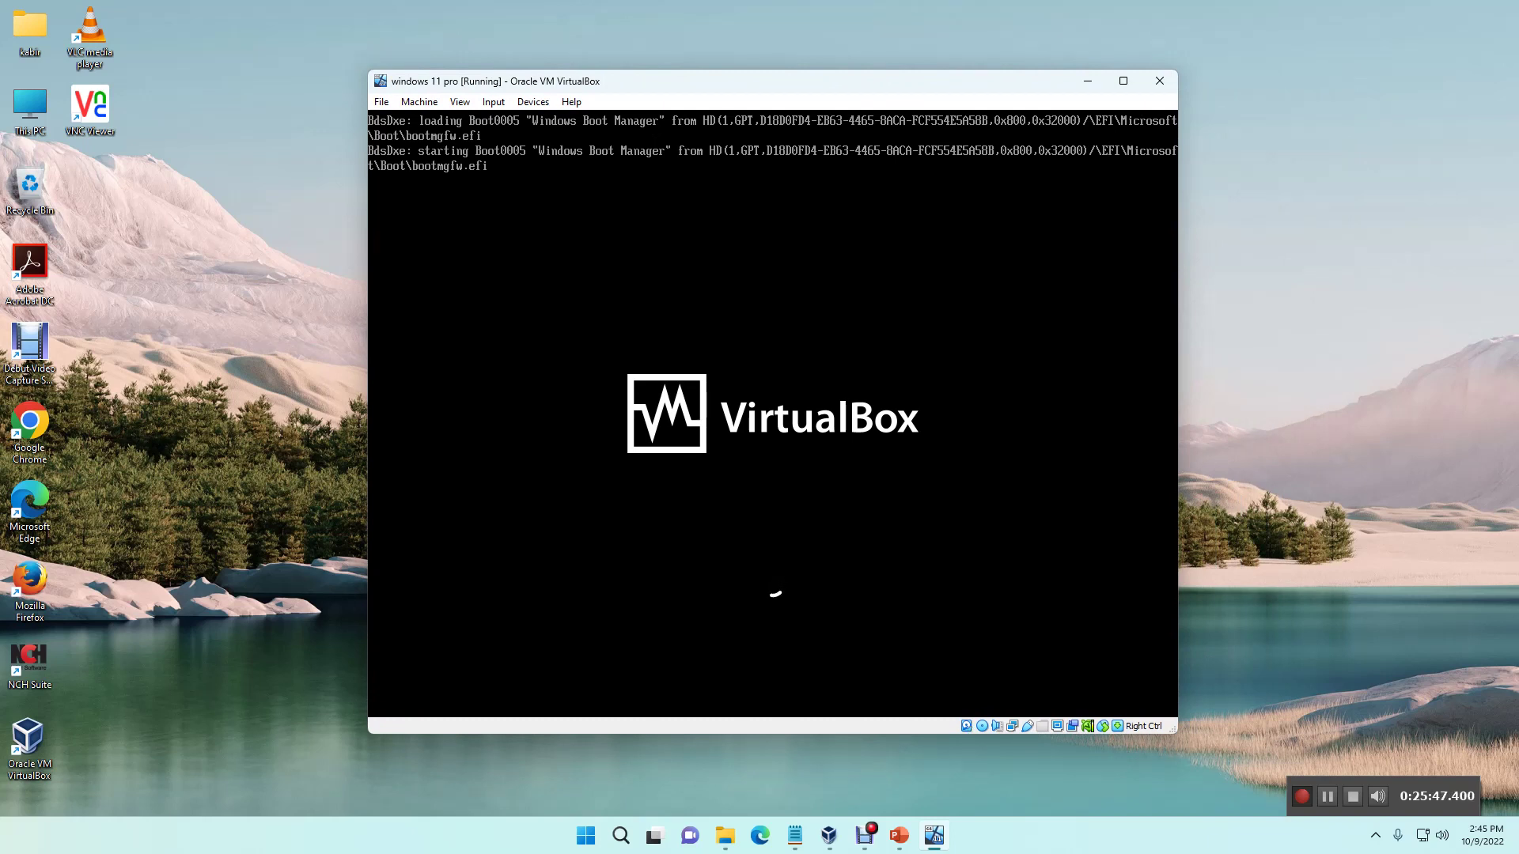
{"action": "mouse_move", "coordinate": [825, 85]}
{"action": "left_mouse_down"}
{"action": "mouse_move", "coordinate": [830, 105]}
{"action": "mouse_move", "coordinate": [835, 69]}
{"action": "left_mouse_up"}
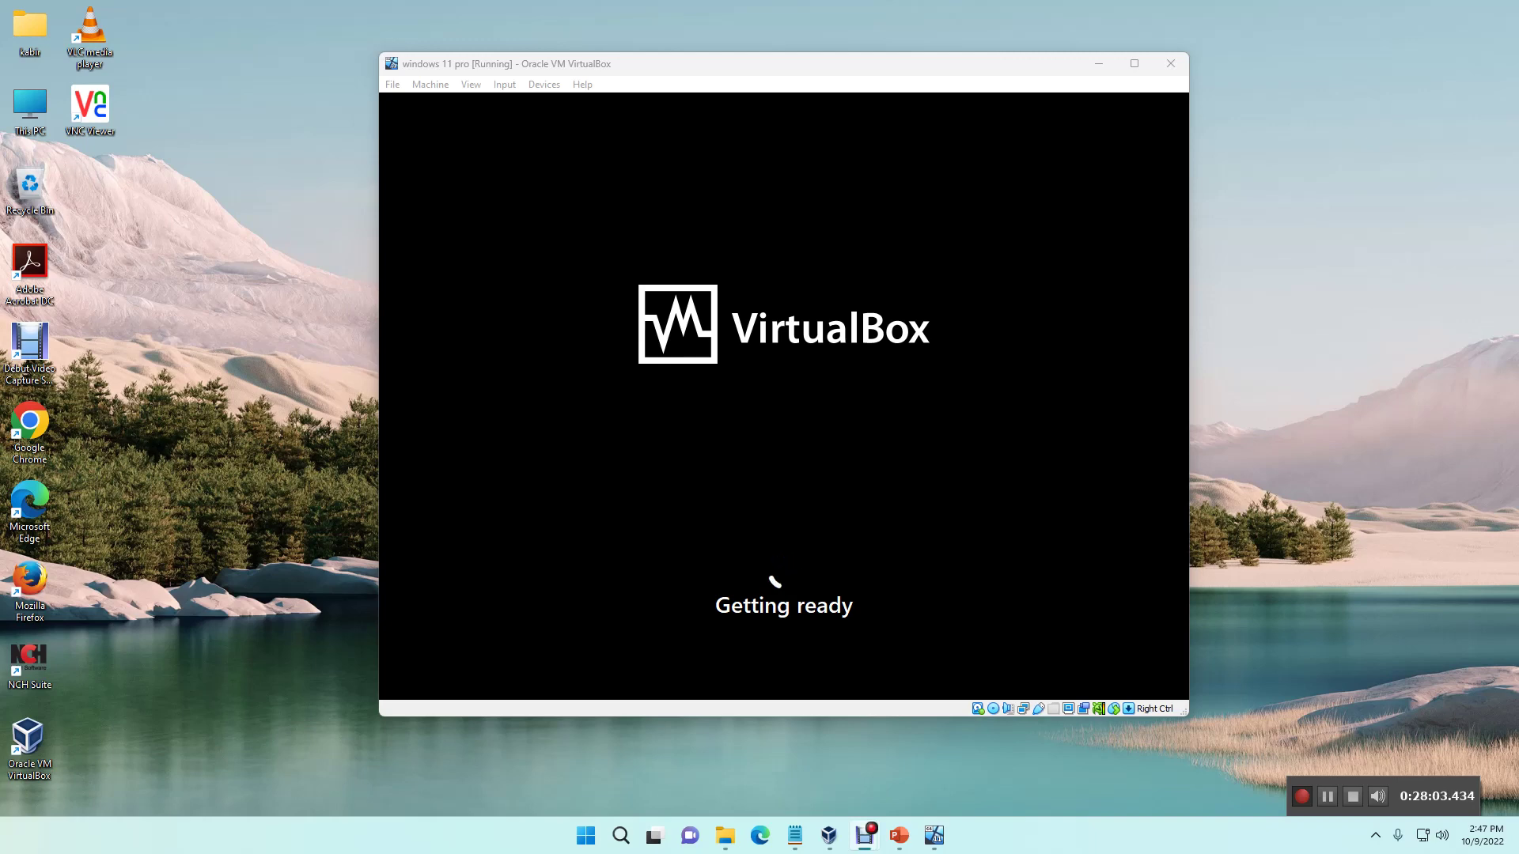
Step: Refresh the host desktop twice while Windows setup gets ready
{"action": "right_click", "coordinate": [219, 450]}
{"action": "left_click", "coordinate": [261, 518]}
{"action": "right_click", "coordinate": [277, 273]}
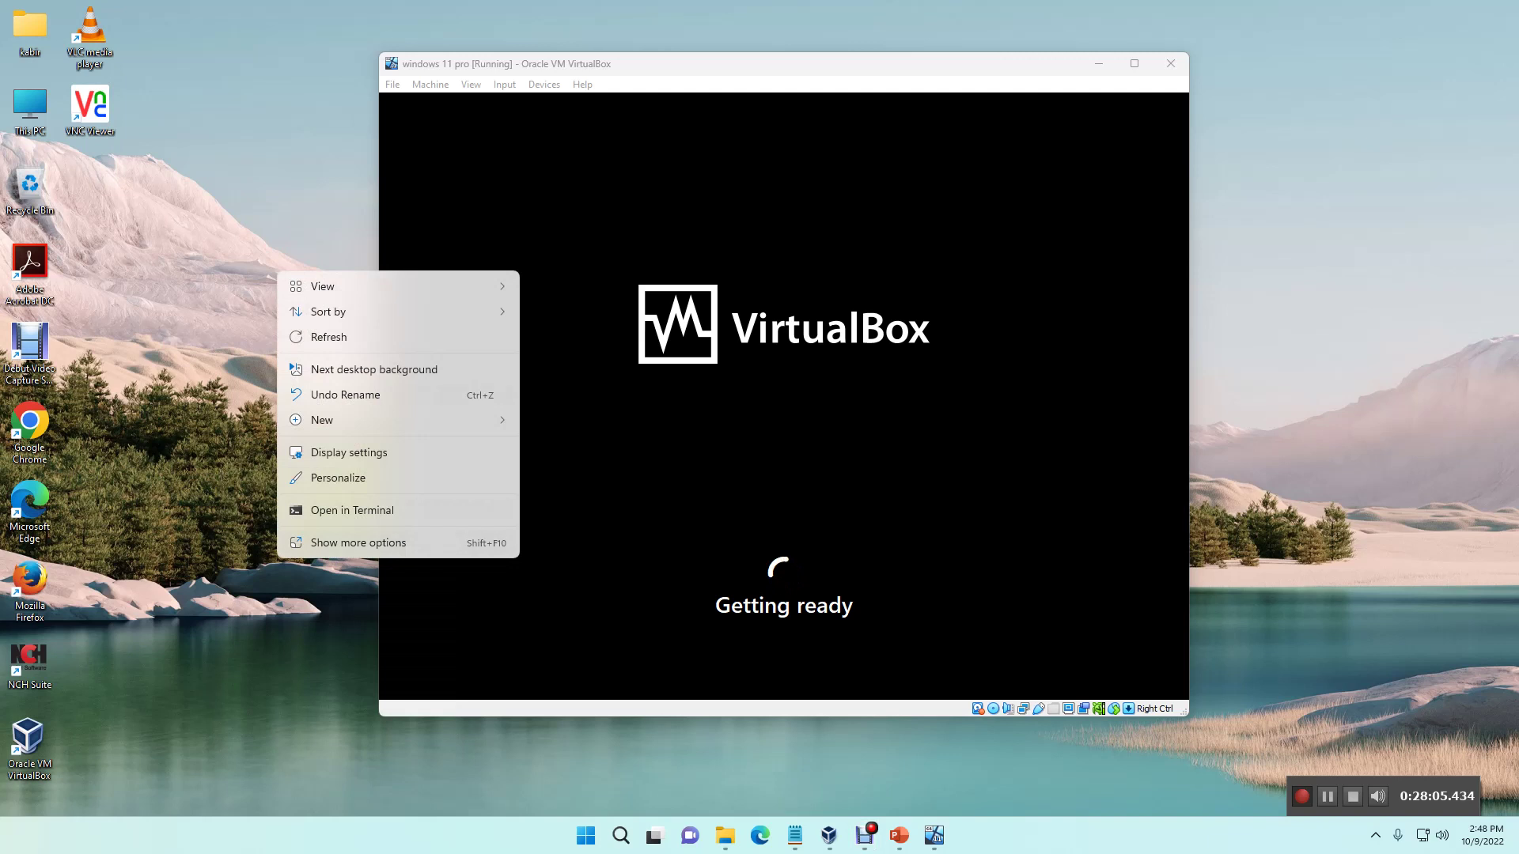
{"action": "left_click", "coordinate": [320, 336]}
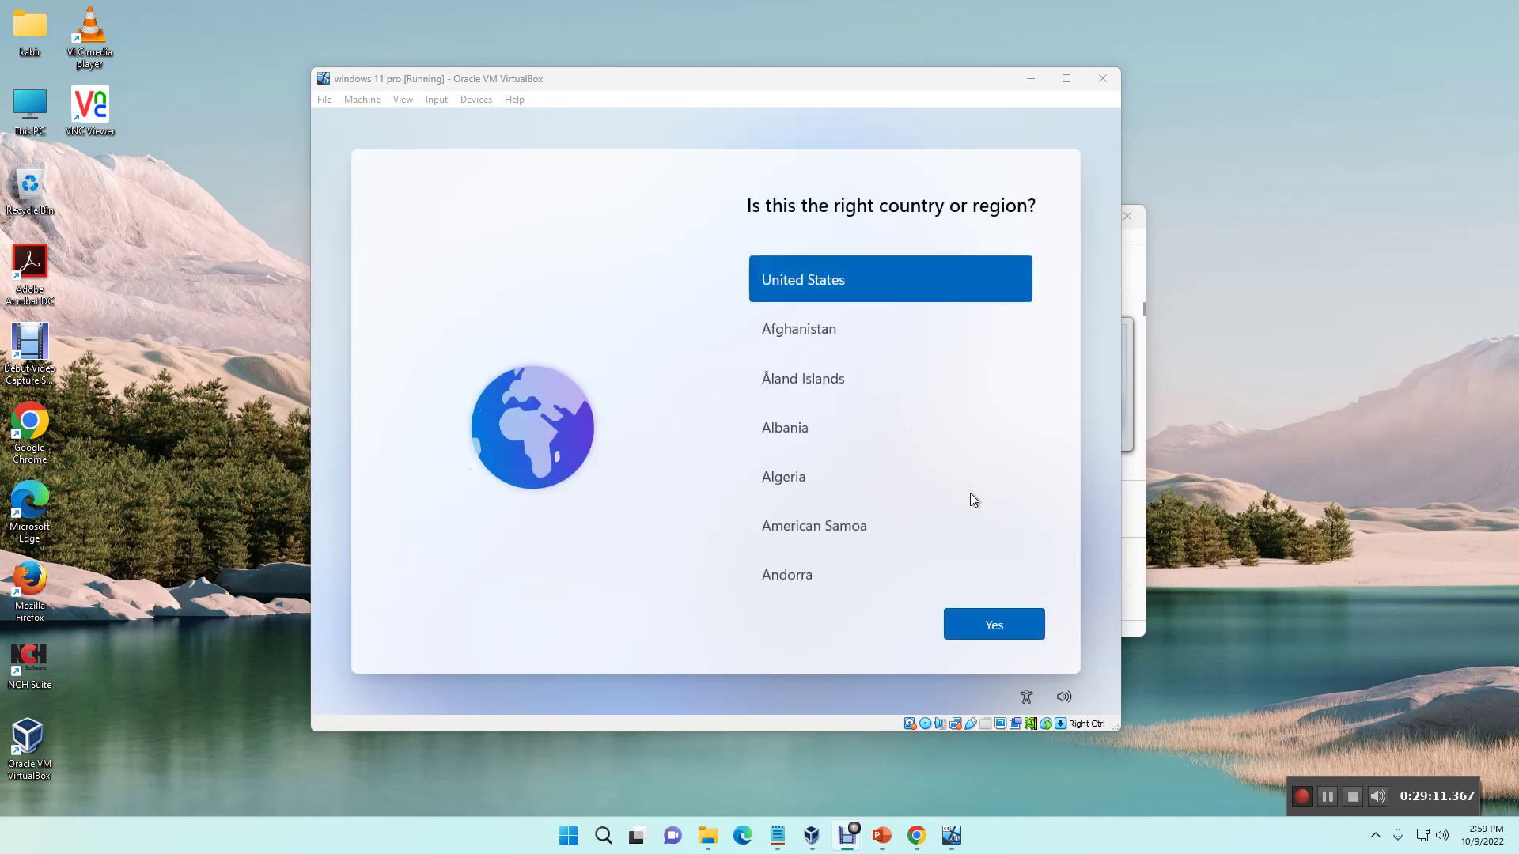
Step: Accept United States as the region and the US keyboard layout, skipping a second layout
{"action": "left_click", "coordinate": [988, 278]}
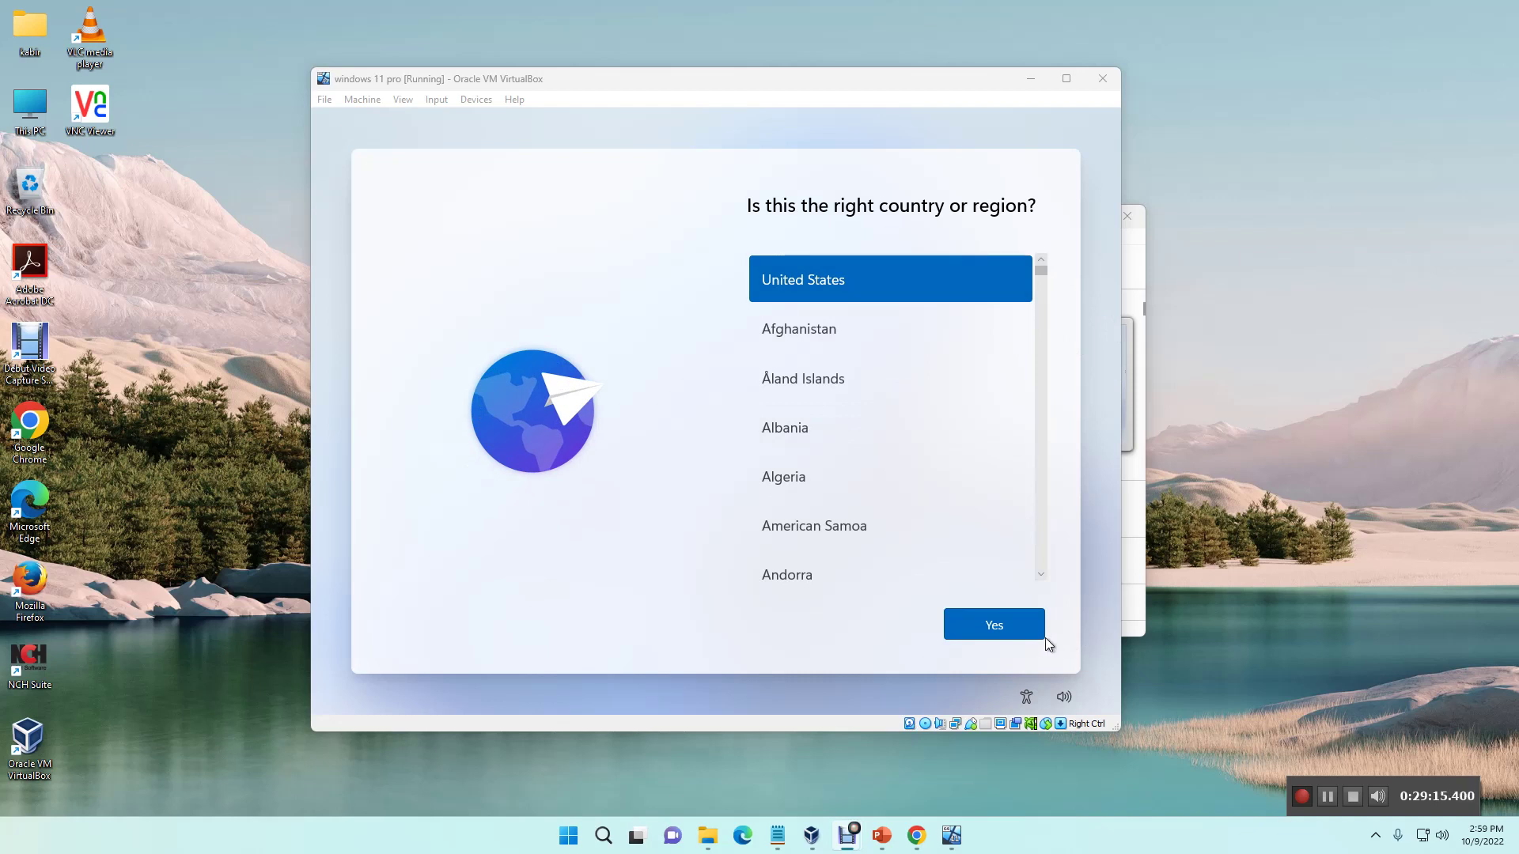
{"action": "left_click", "coordinate": [1012, 621]}
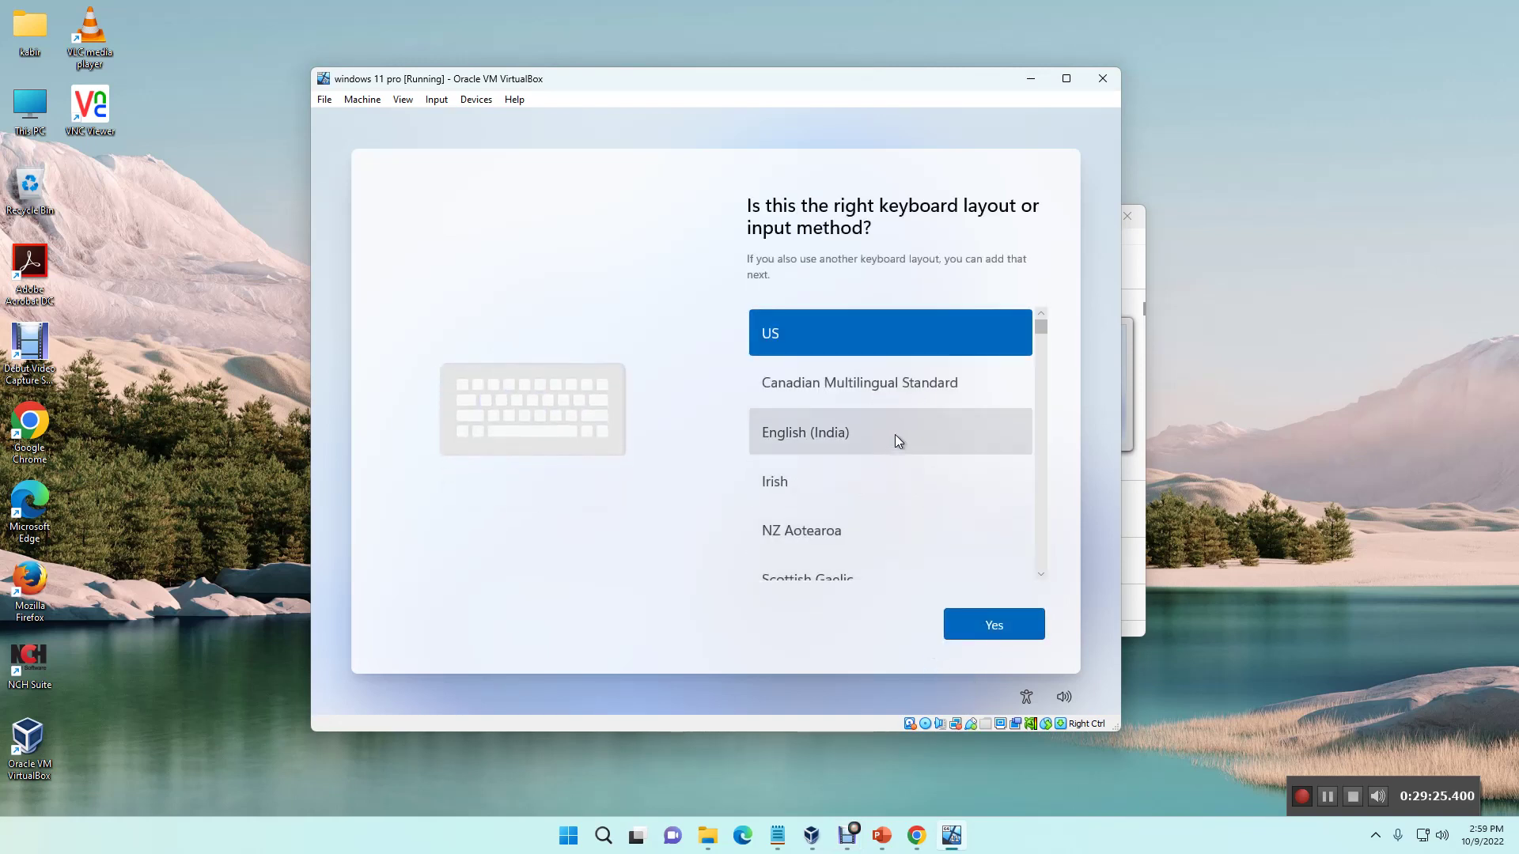
{"action": "left_click", "coordinate": [1016, 631]}
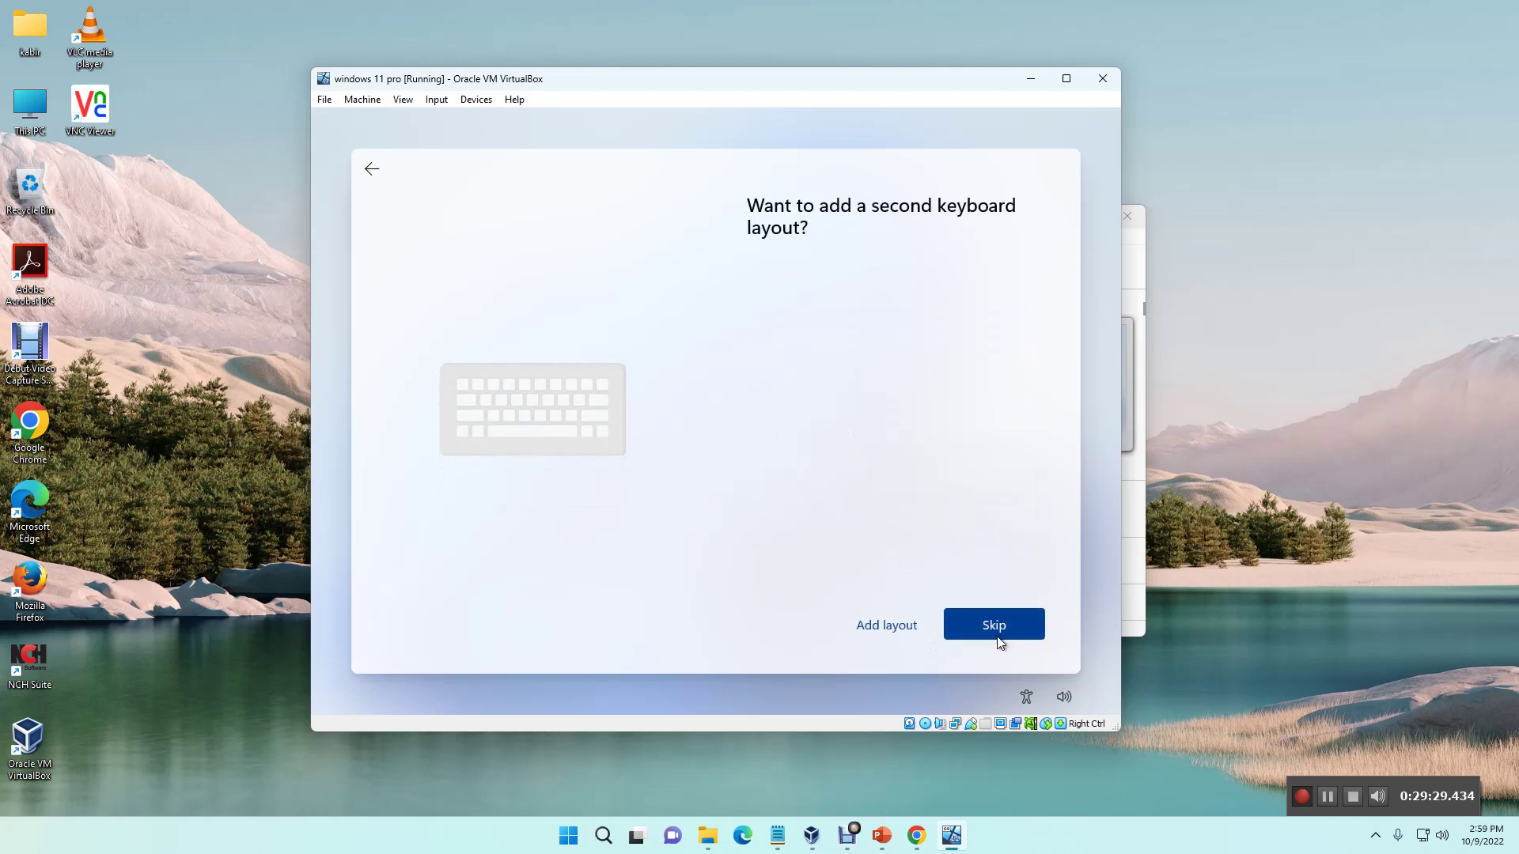
{"action": "left_click", "coordinate": [1000, 621]}
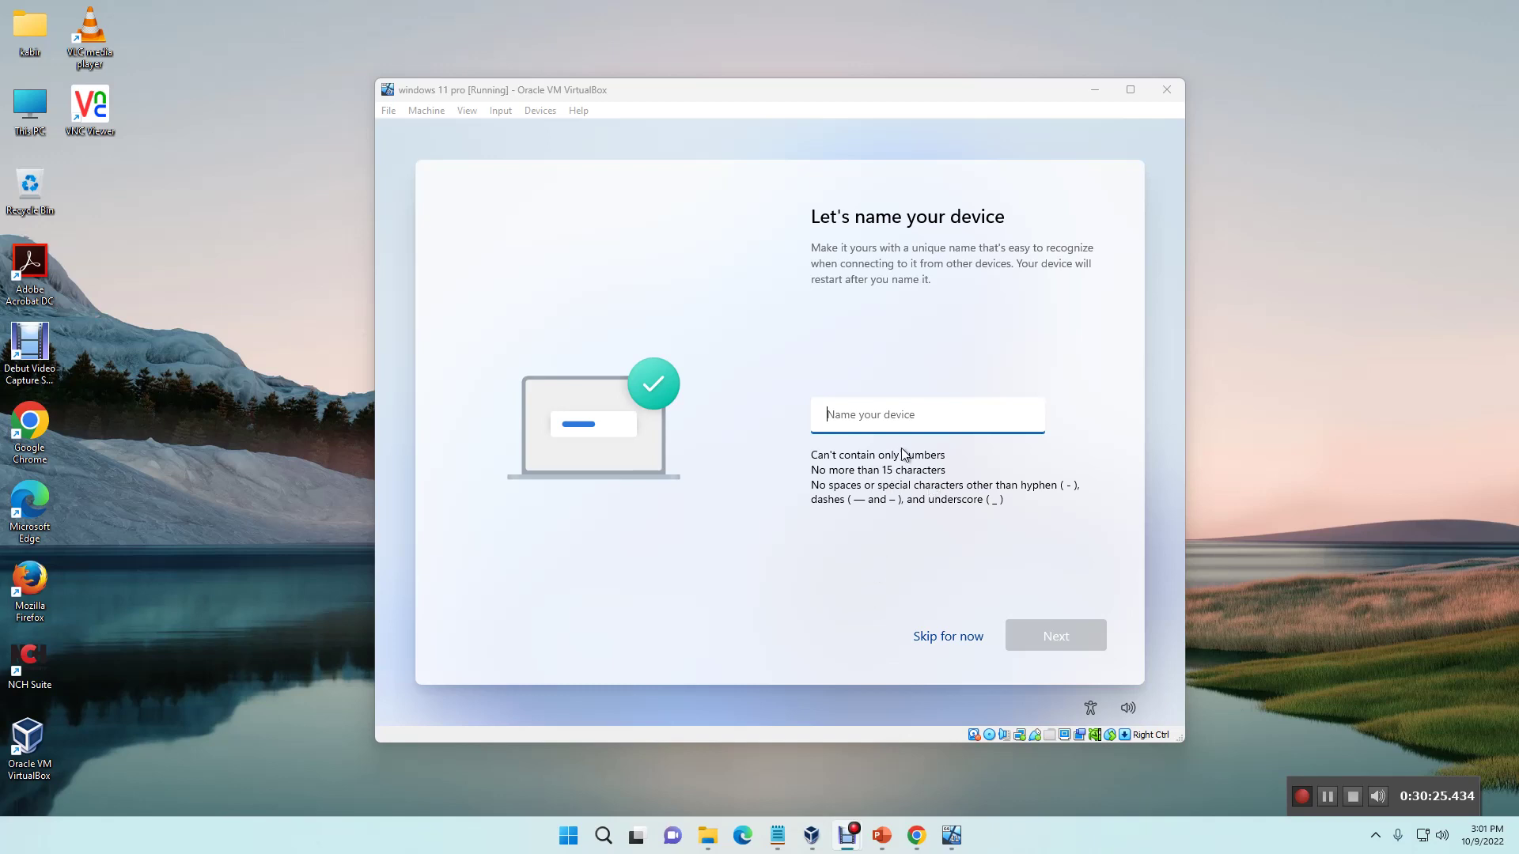
Step: Name the device 'cybersecurity21' and continue
{"action": "left_click", "coordinate": [911, 417]}
{"action": "type", "text": "cy"}
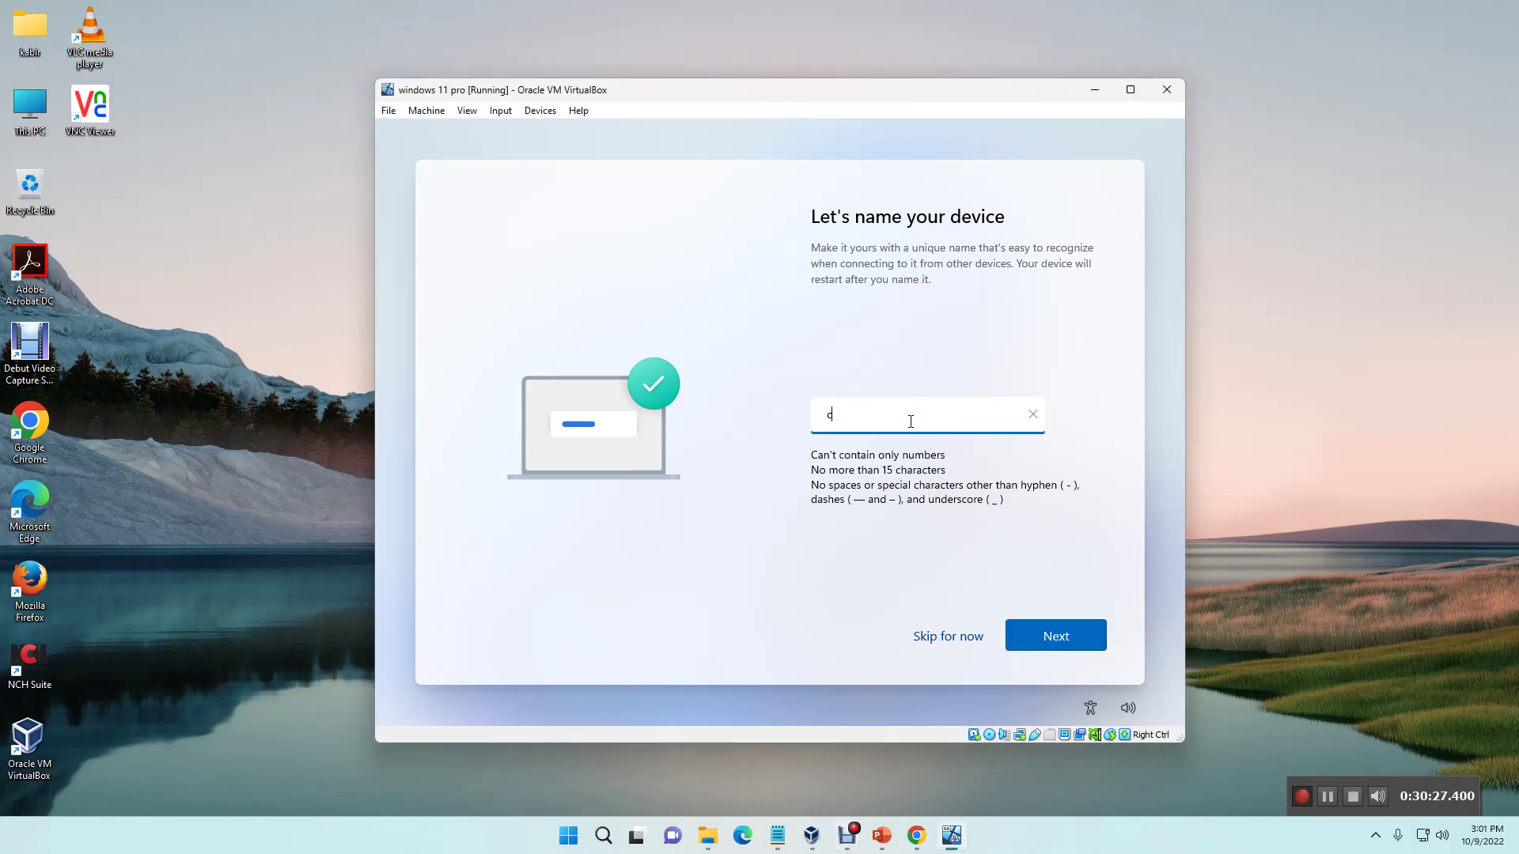
{"action": "type", "text": "bersecurity21"}
{"action": "key", "text": "Return"}
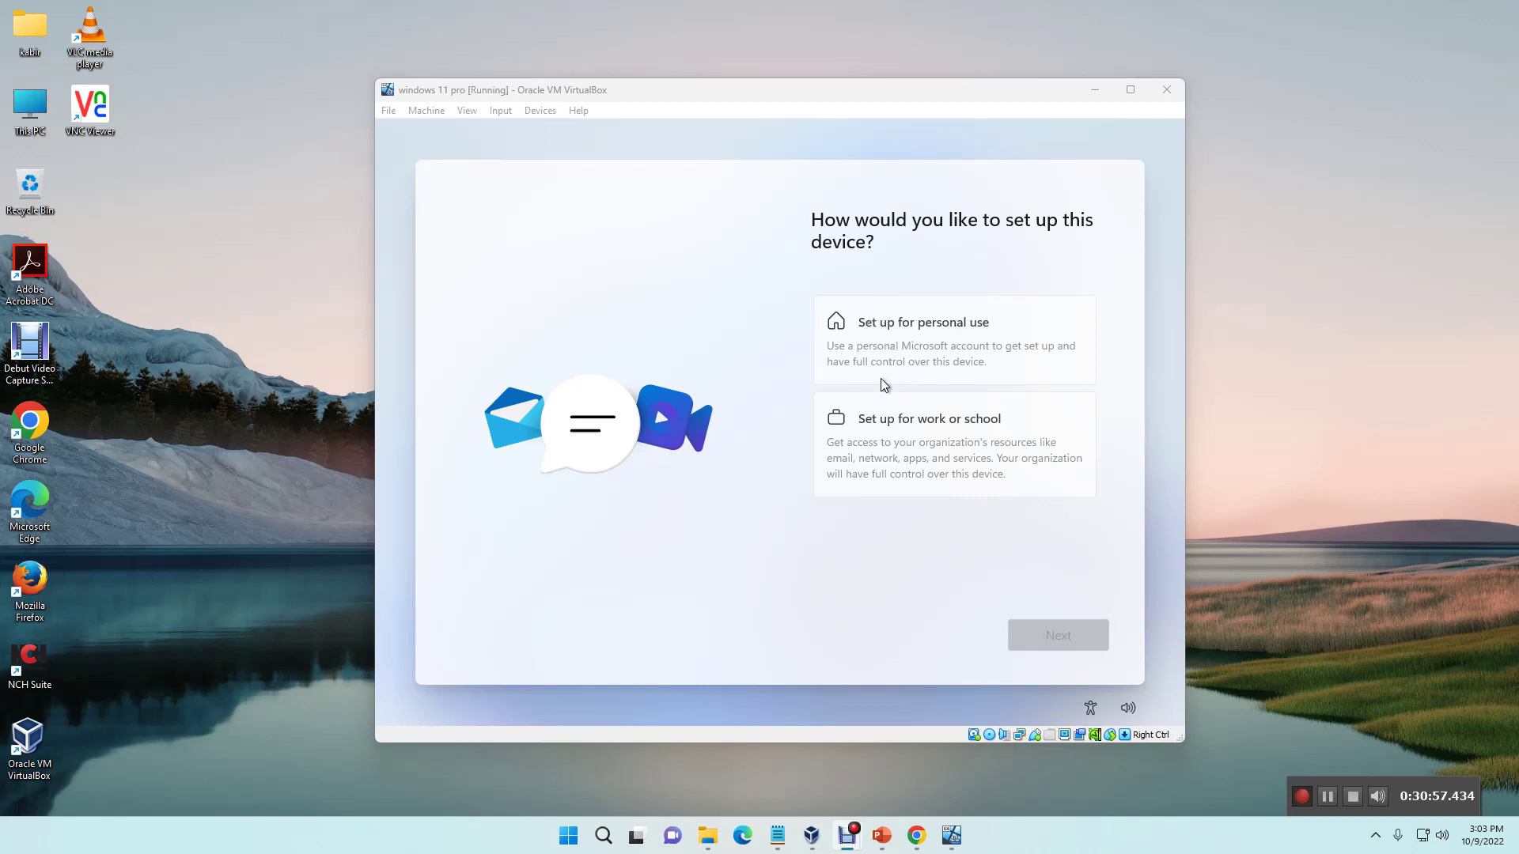
Step: Select 'Set up for work or school' and continue to Microsoft sign-in
{"action": "left_click", "coordinate": [928, 427]}
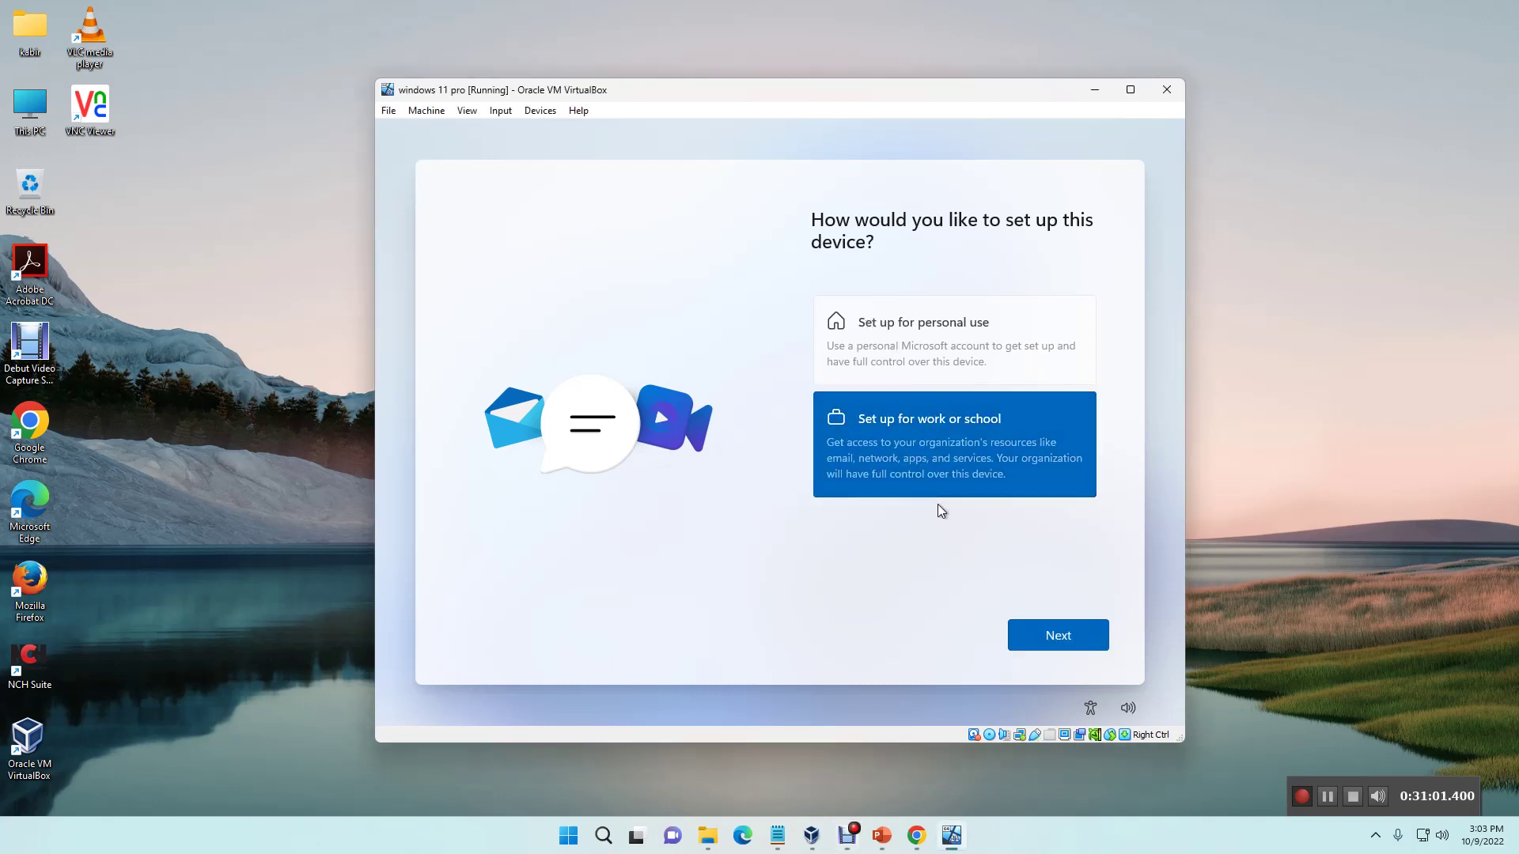
{"action": "left_click", "coordinate": [1061, 637]}
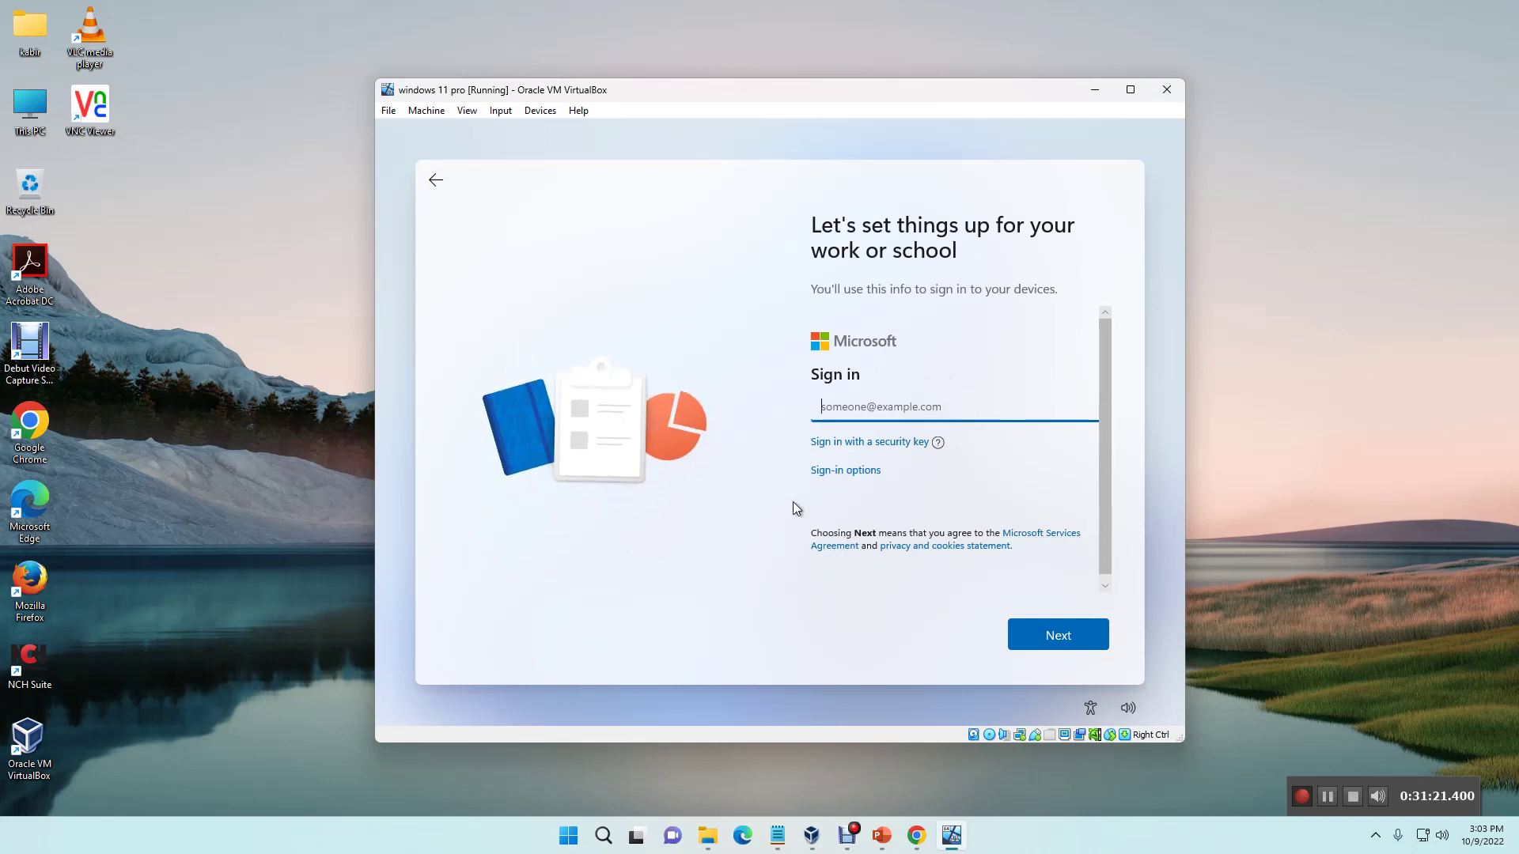
Step: Choose Sign-in options > Domain join instead to set up a local account
{"action": "left_click", "coordinate": [856, 473]}
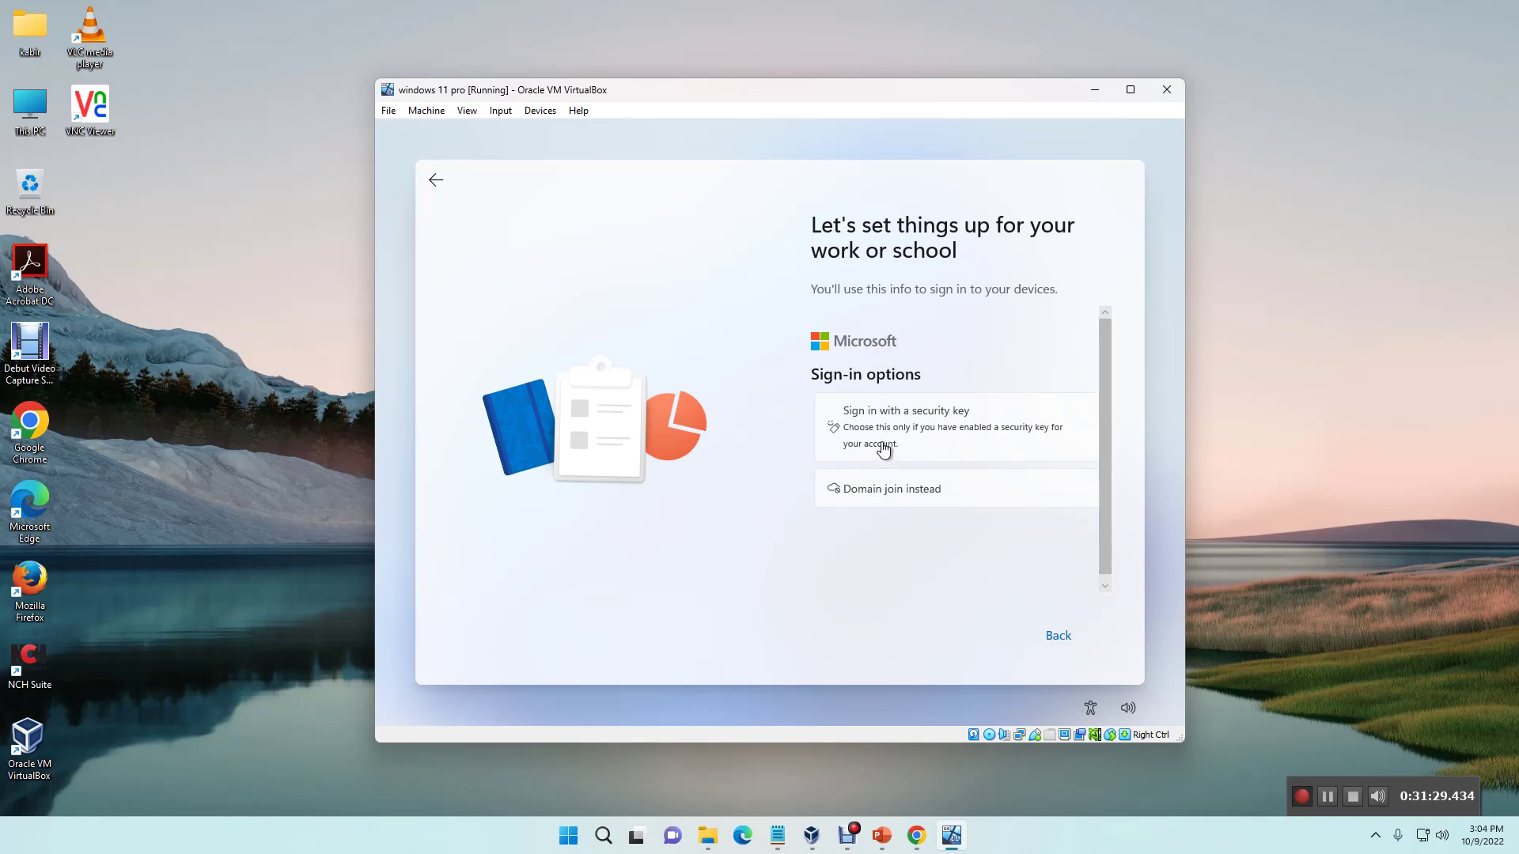
{"action": "left_click", "coordinate": [901, 499]}
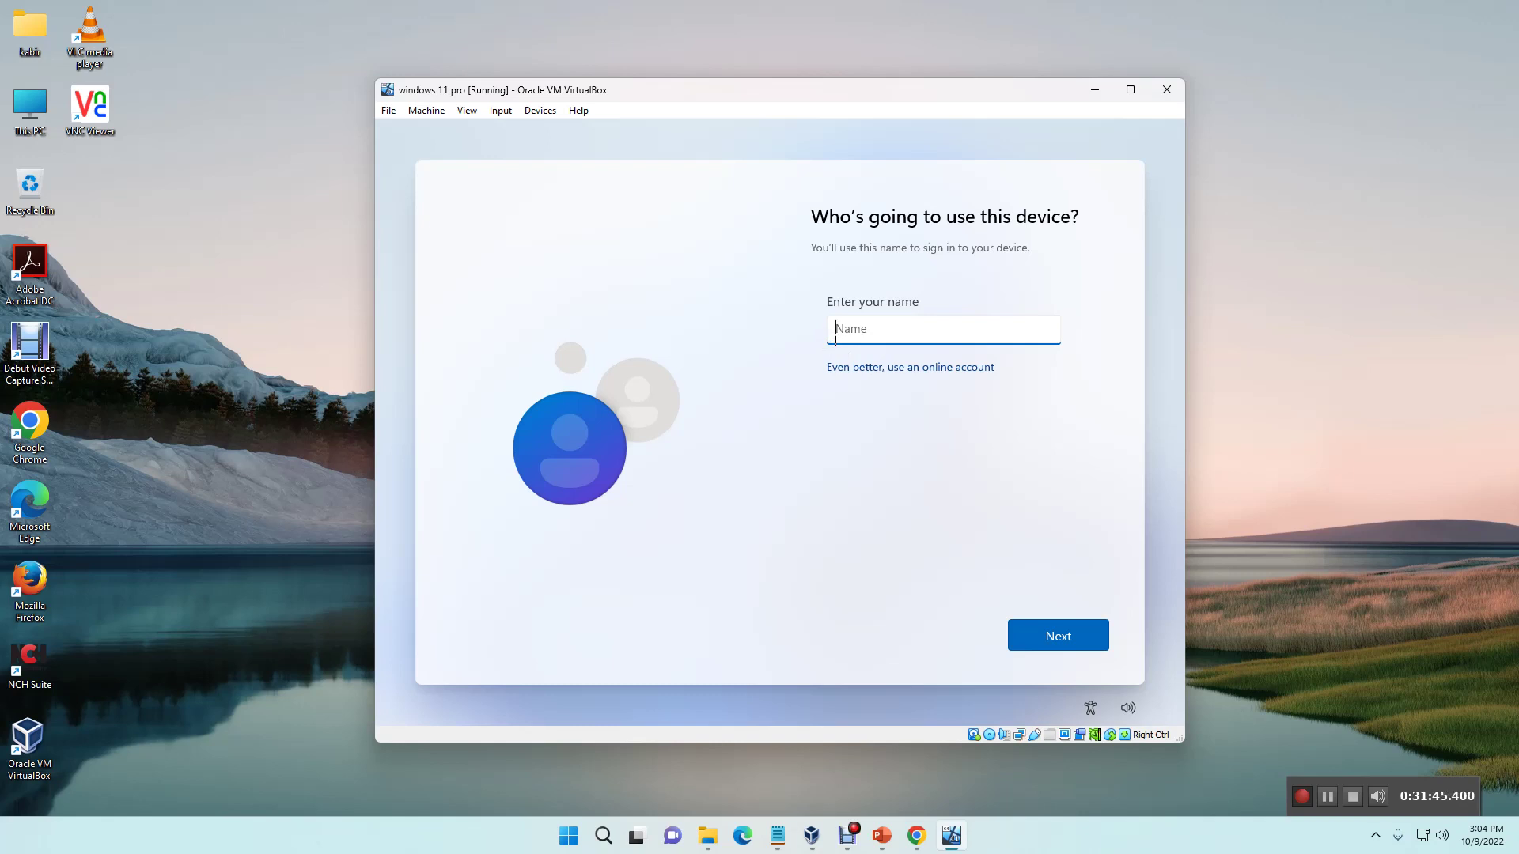
Step: Enter the local account's user name, then set and confirm its password
{"action": "type", "text": "kabir"}
{"action": "left_click", "coordinate": [1053, 637]}
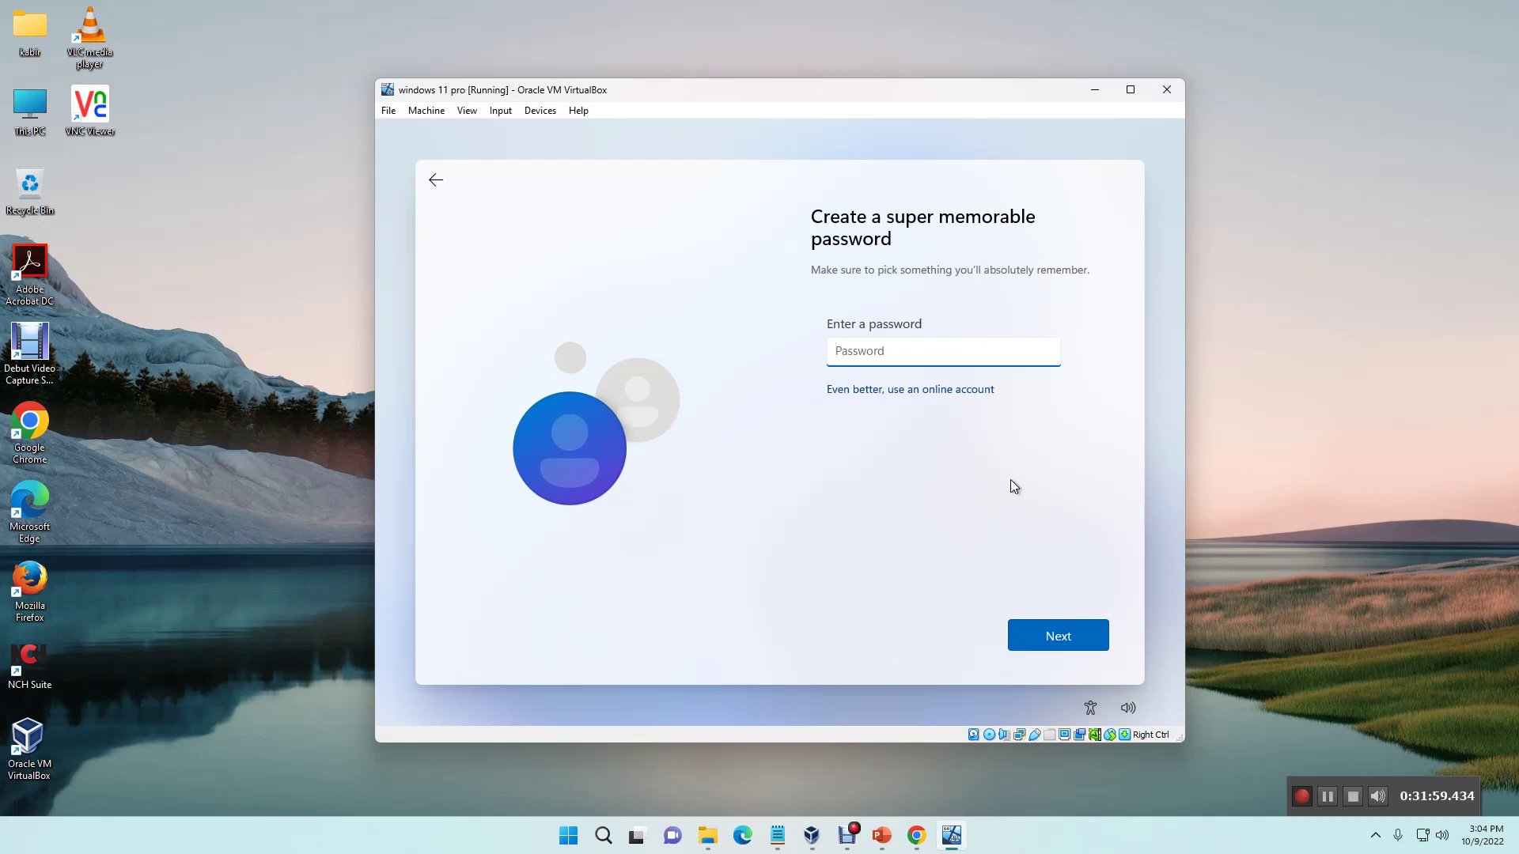
{"action": "type", "text": "•••••"}
{"action": "left_click", "coordinate": [1063, 639]}
{"action": "type", "text": "•••••"}
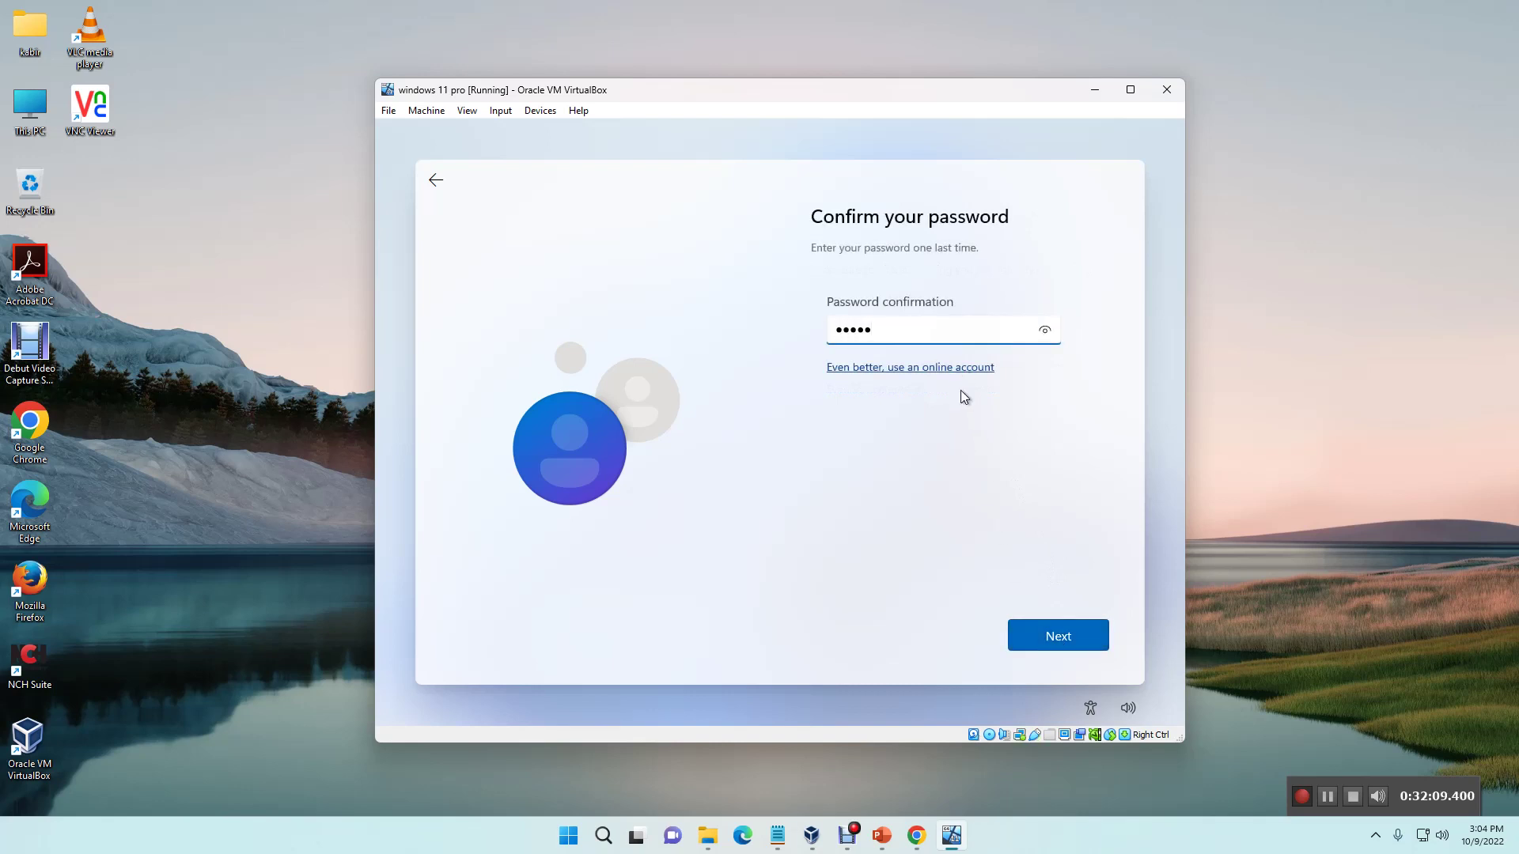
{"action": "left_click", "coordinate": [1056, 639]}
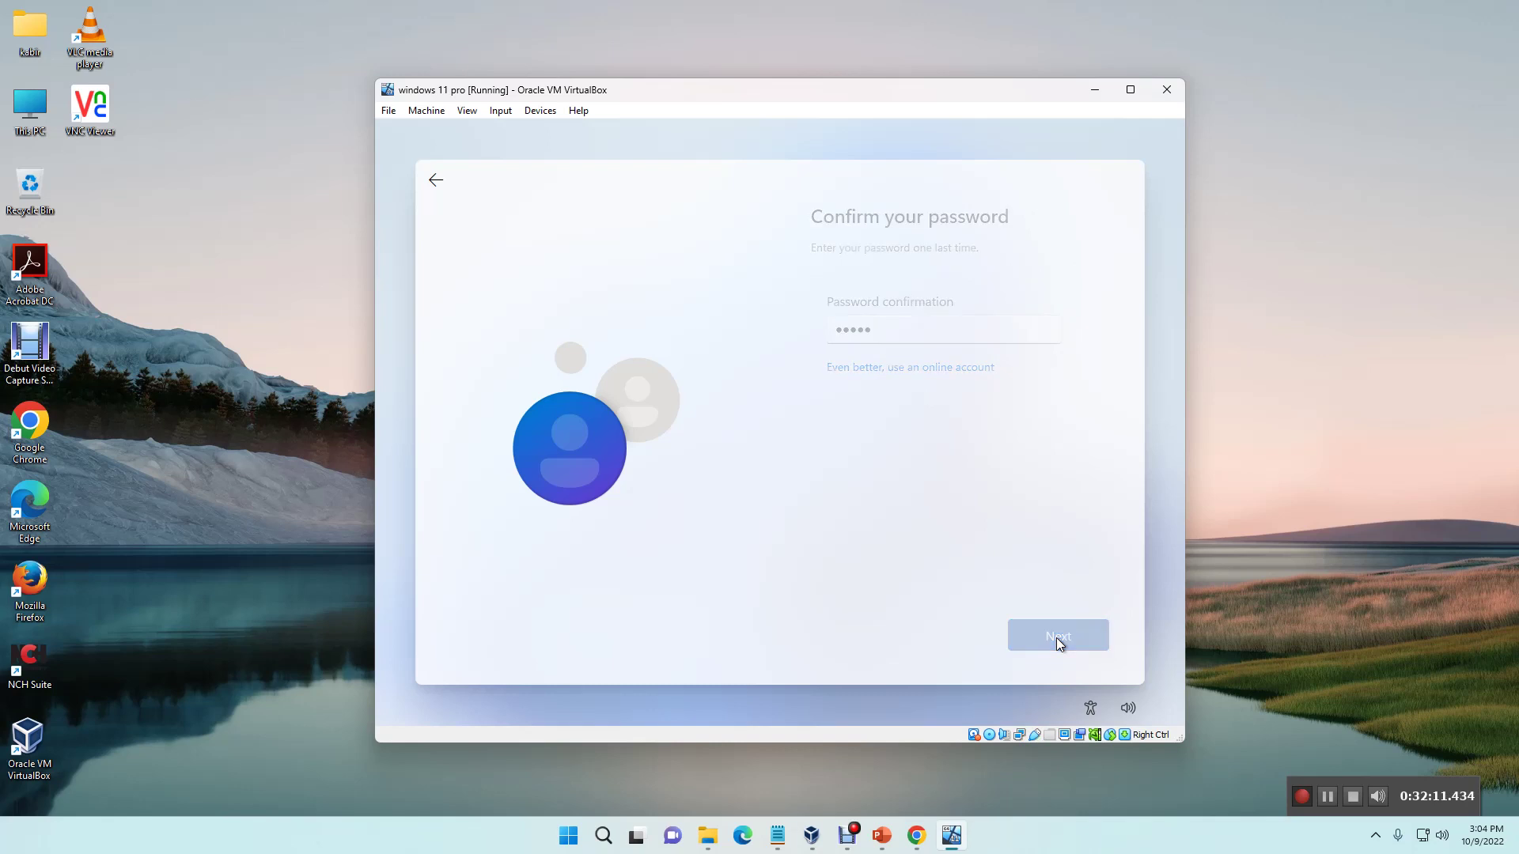
{"action": "left_click", "coordinate": [959, 345]}
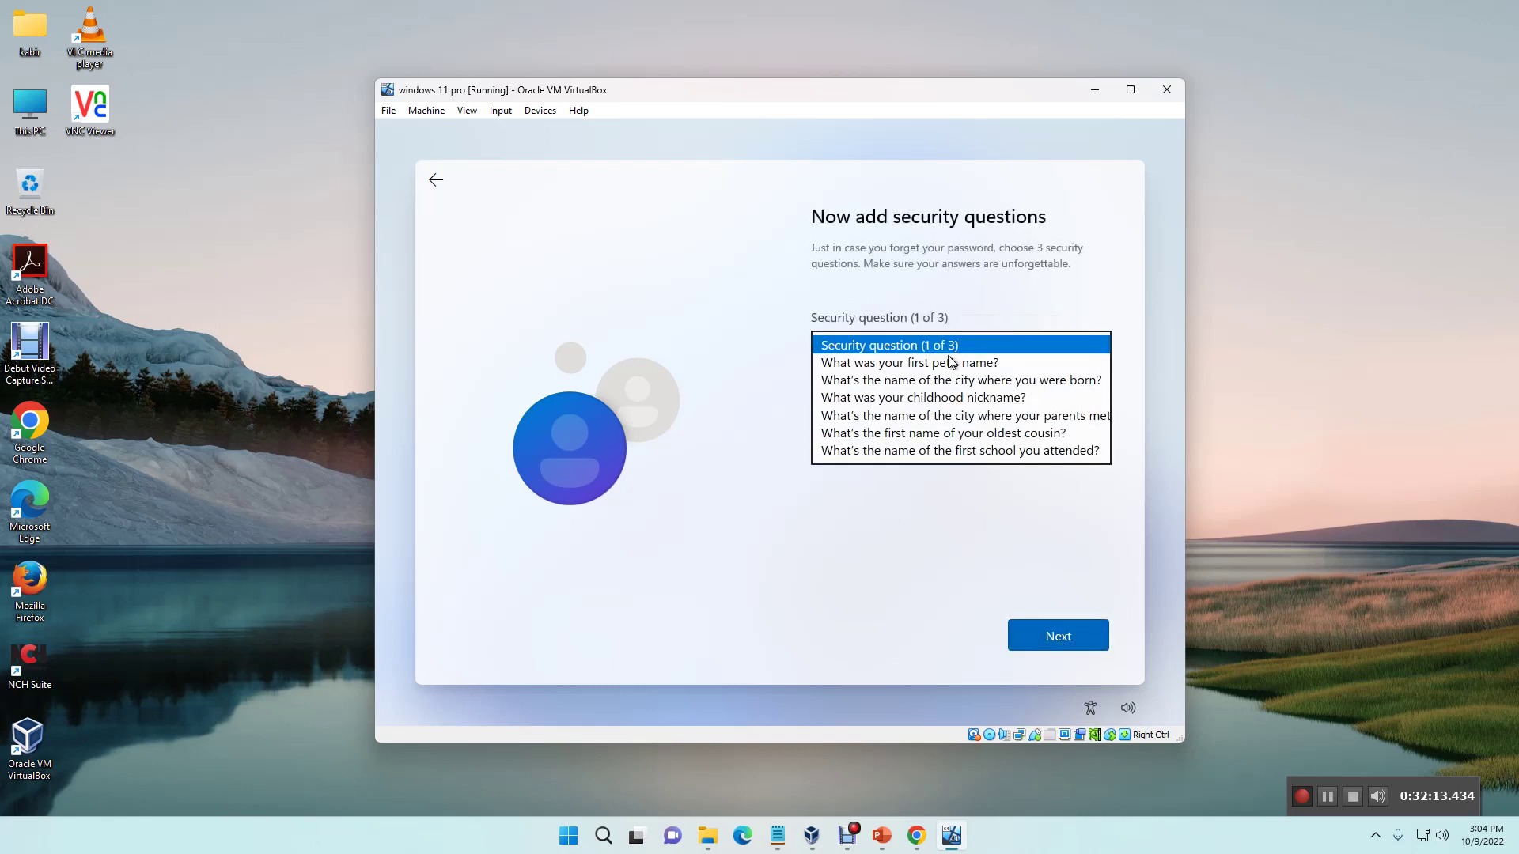
Step: Pick the first pet's name as security question 1 and type its answer
{"action": "left_click", "coordinate": [930, 366]}
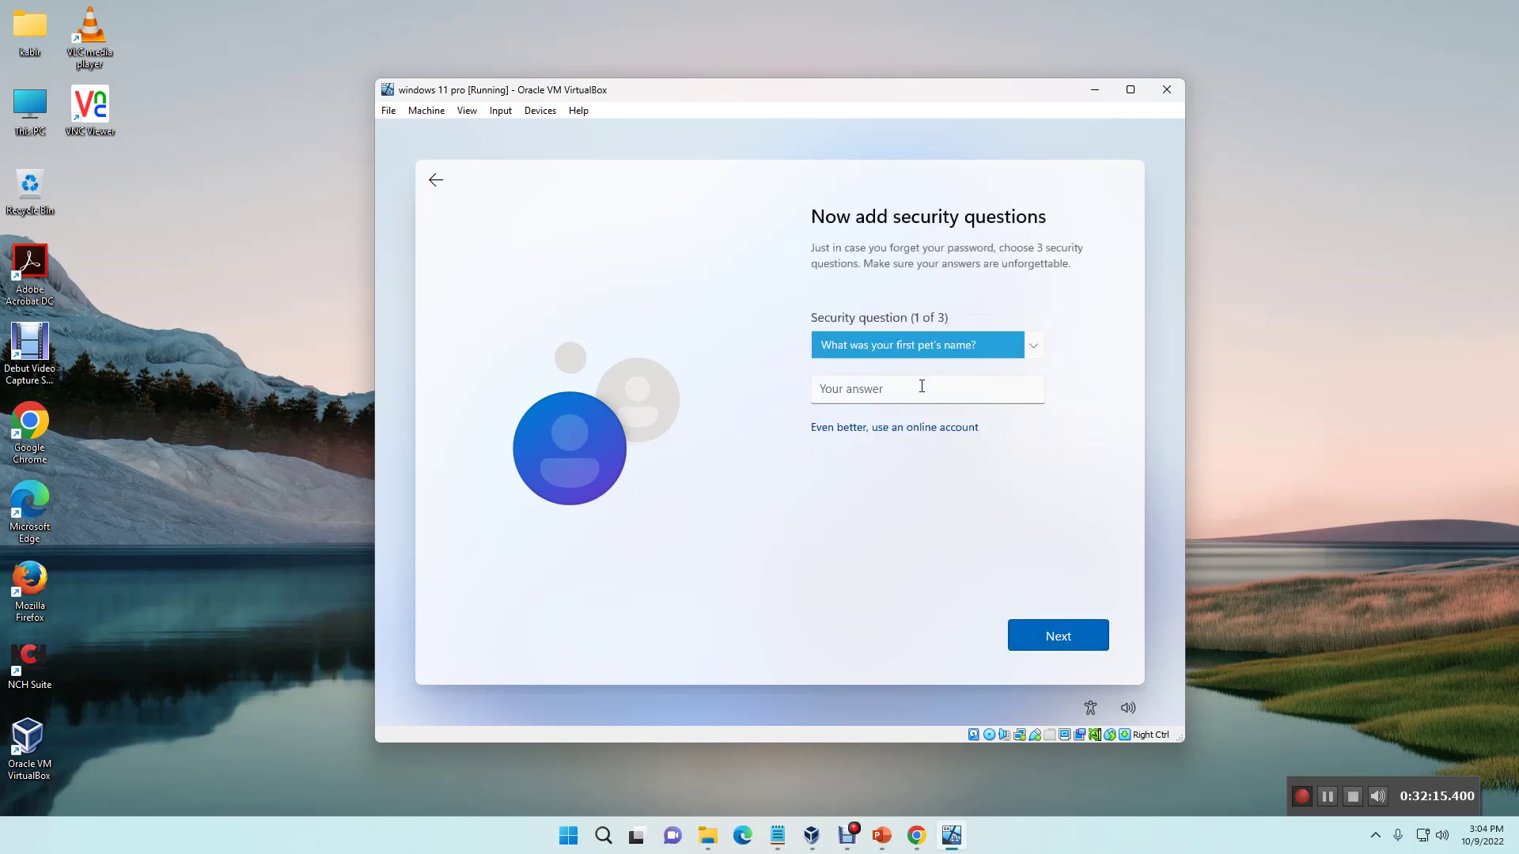
{"action": "left_click", "coordinate": [932, 342]}
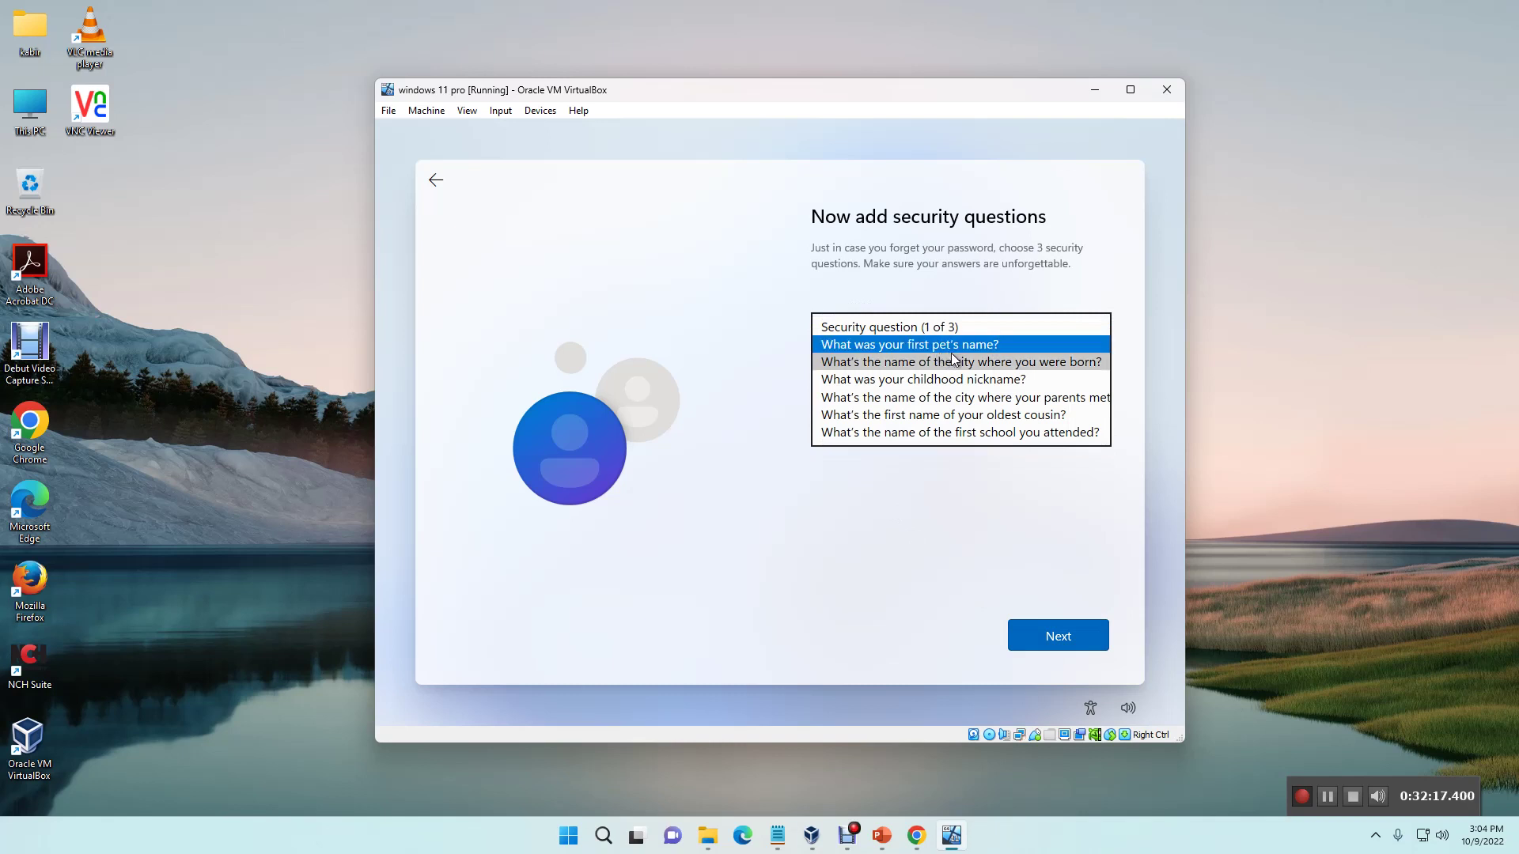
{"action": "left_click", "coordinate": [964, 347]}
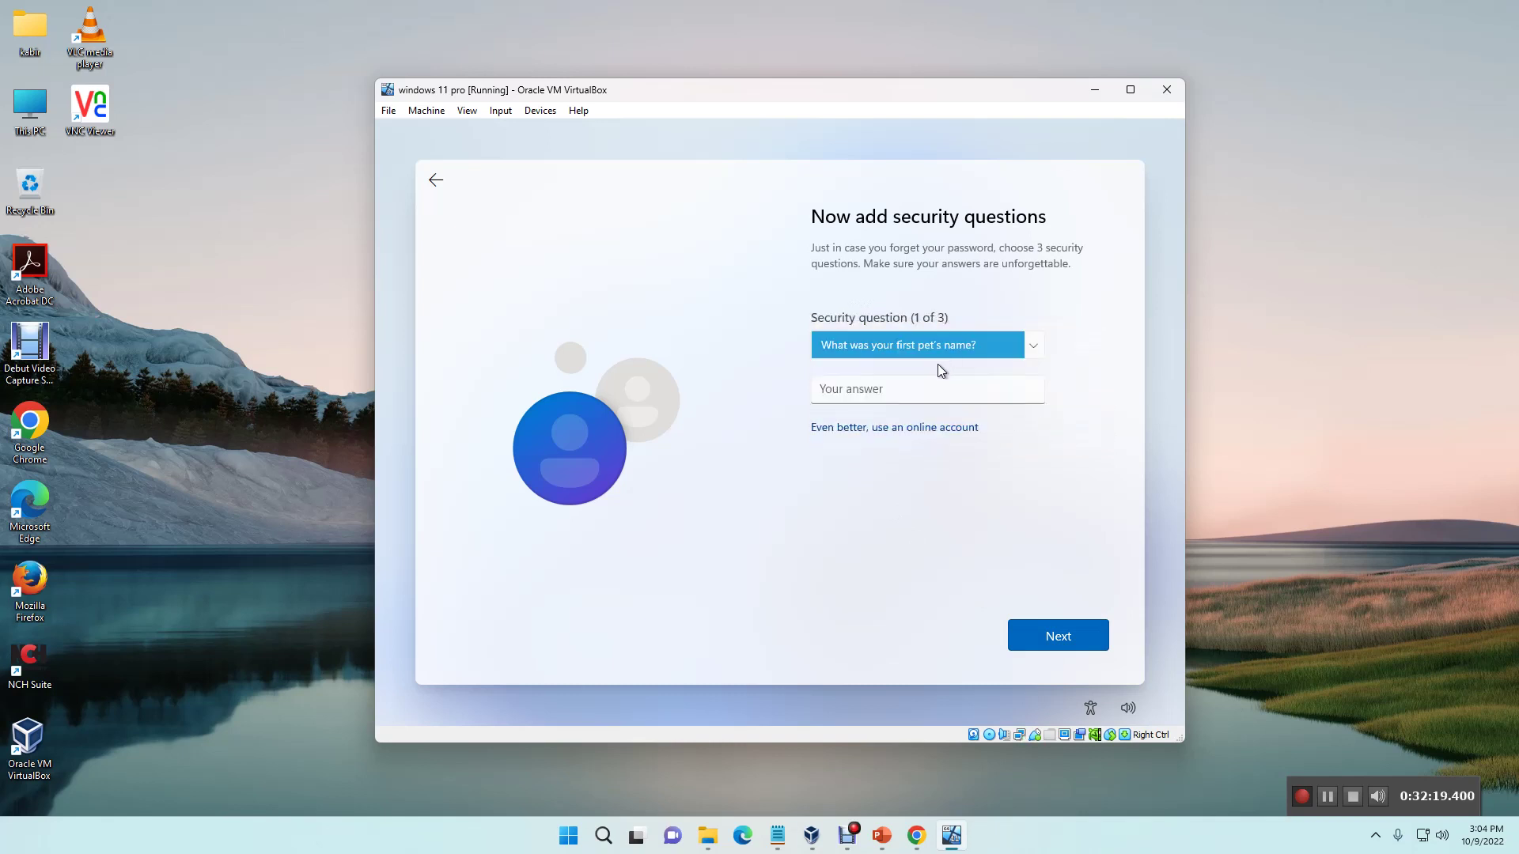
{"action": "left_click", "coordinate": [903, 390]}
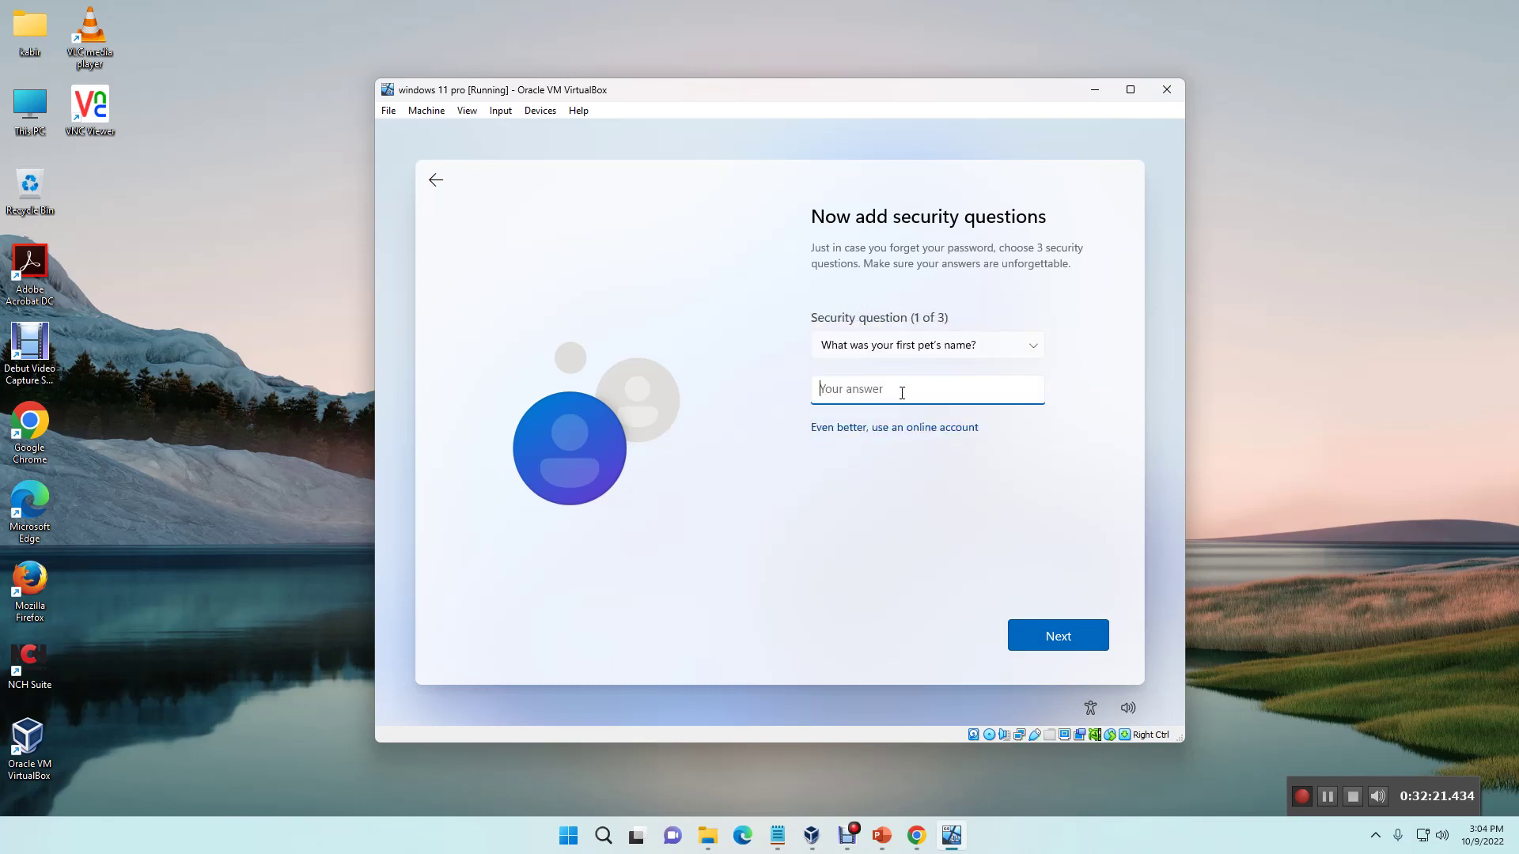
{"action": "left_click", "coordinate": [1069, 653]}
Step: Pick the city where you were born as question 2 and answer it
{"action": "left_click", "coordinate": [960, 348]}
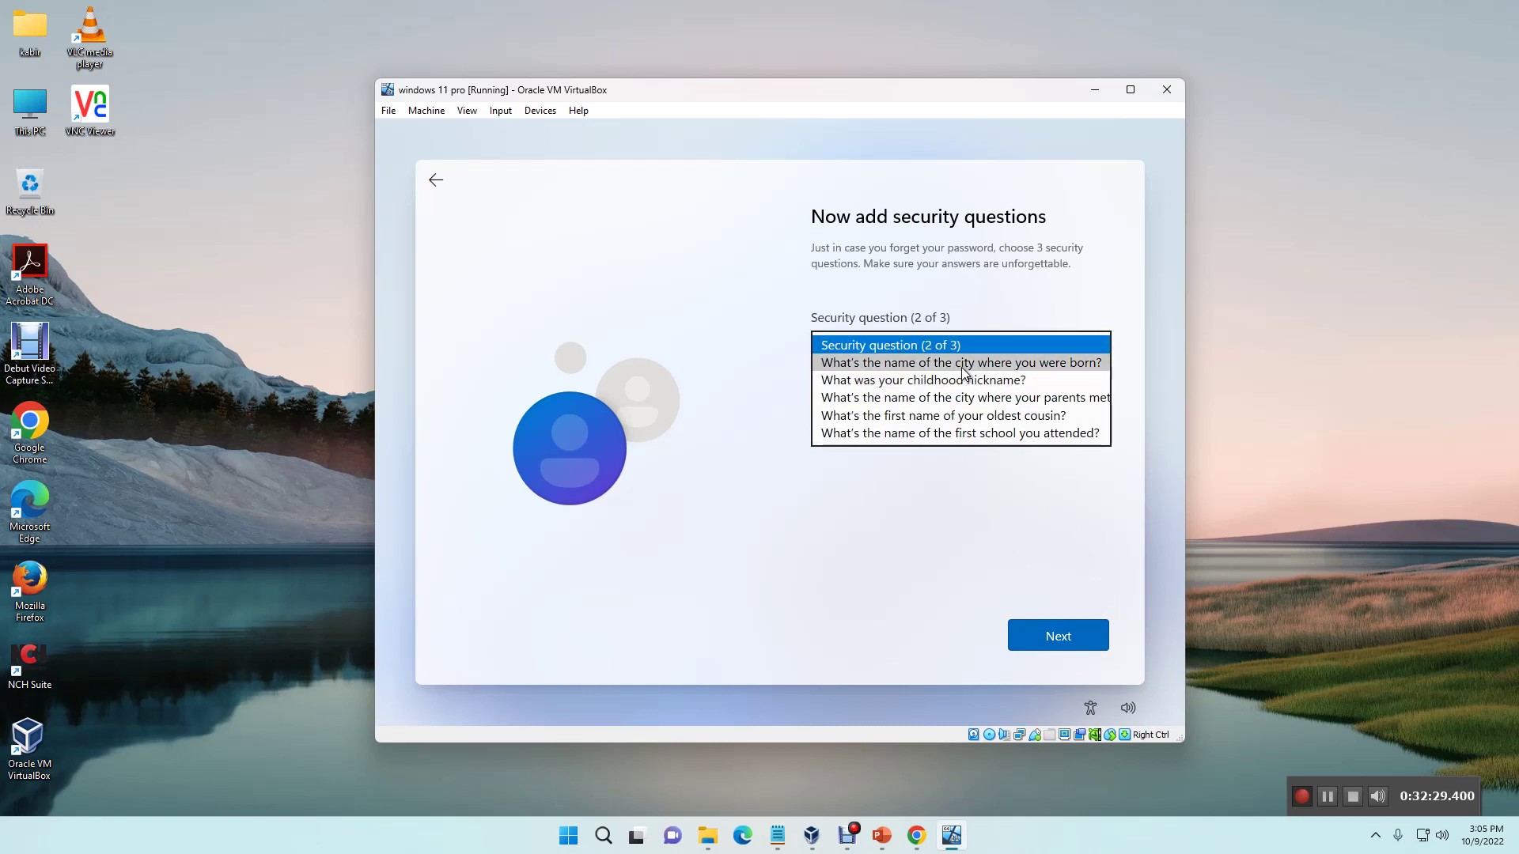
{"action": "left_click", "coordinate": [964, 366]}
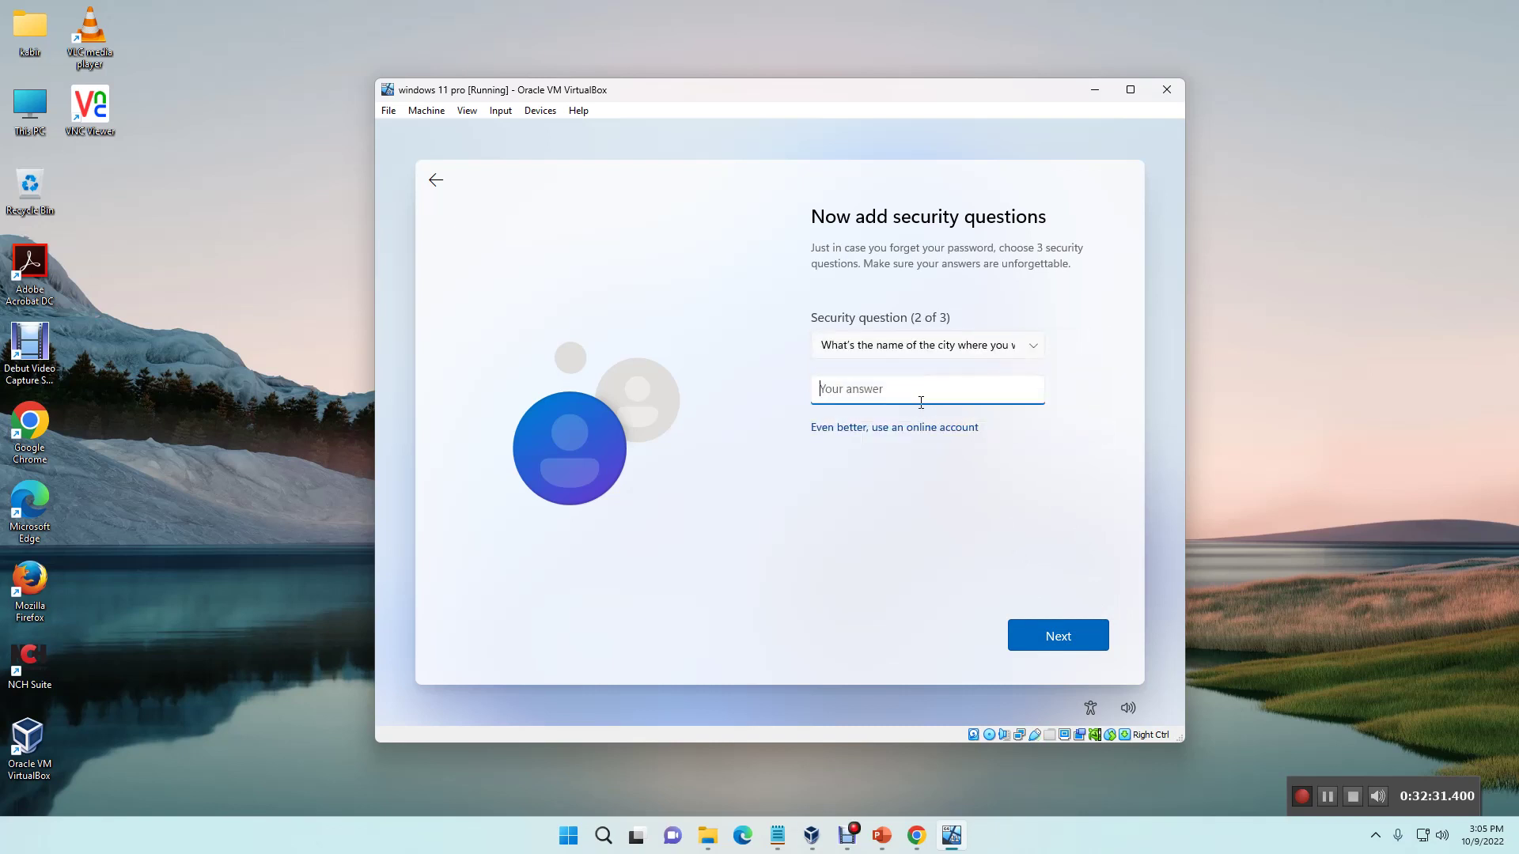
{"action": "left_click", "coordinate": [1093, 642]}
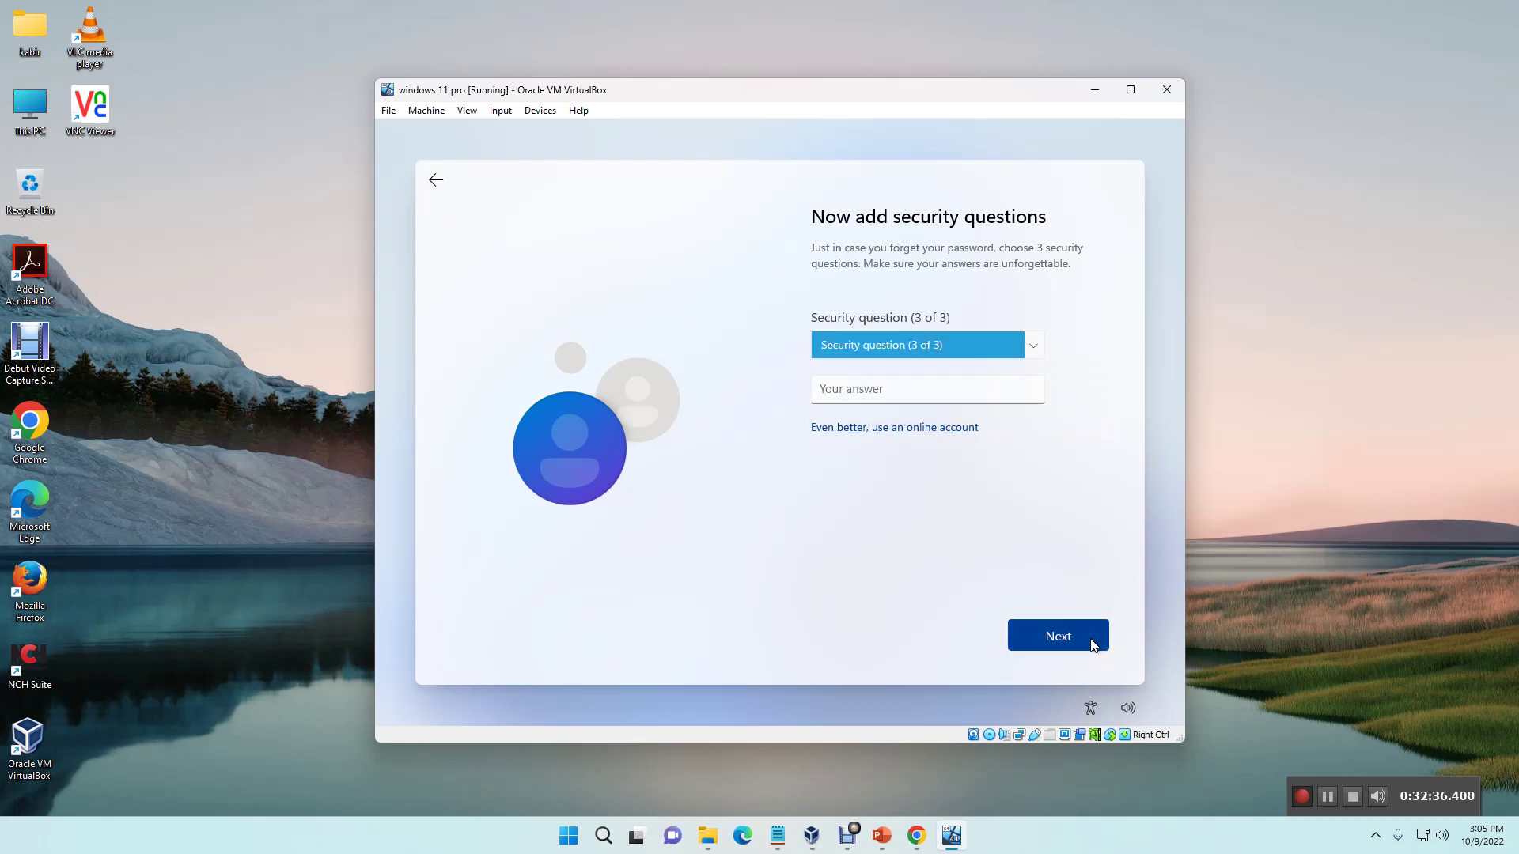
Step: Pick the first school attended as question 3, answer it, and submit
{"action": "left_click", "coordinate": [979, 348]}
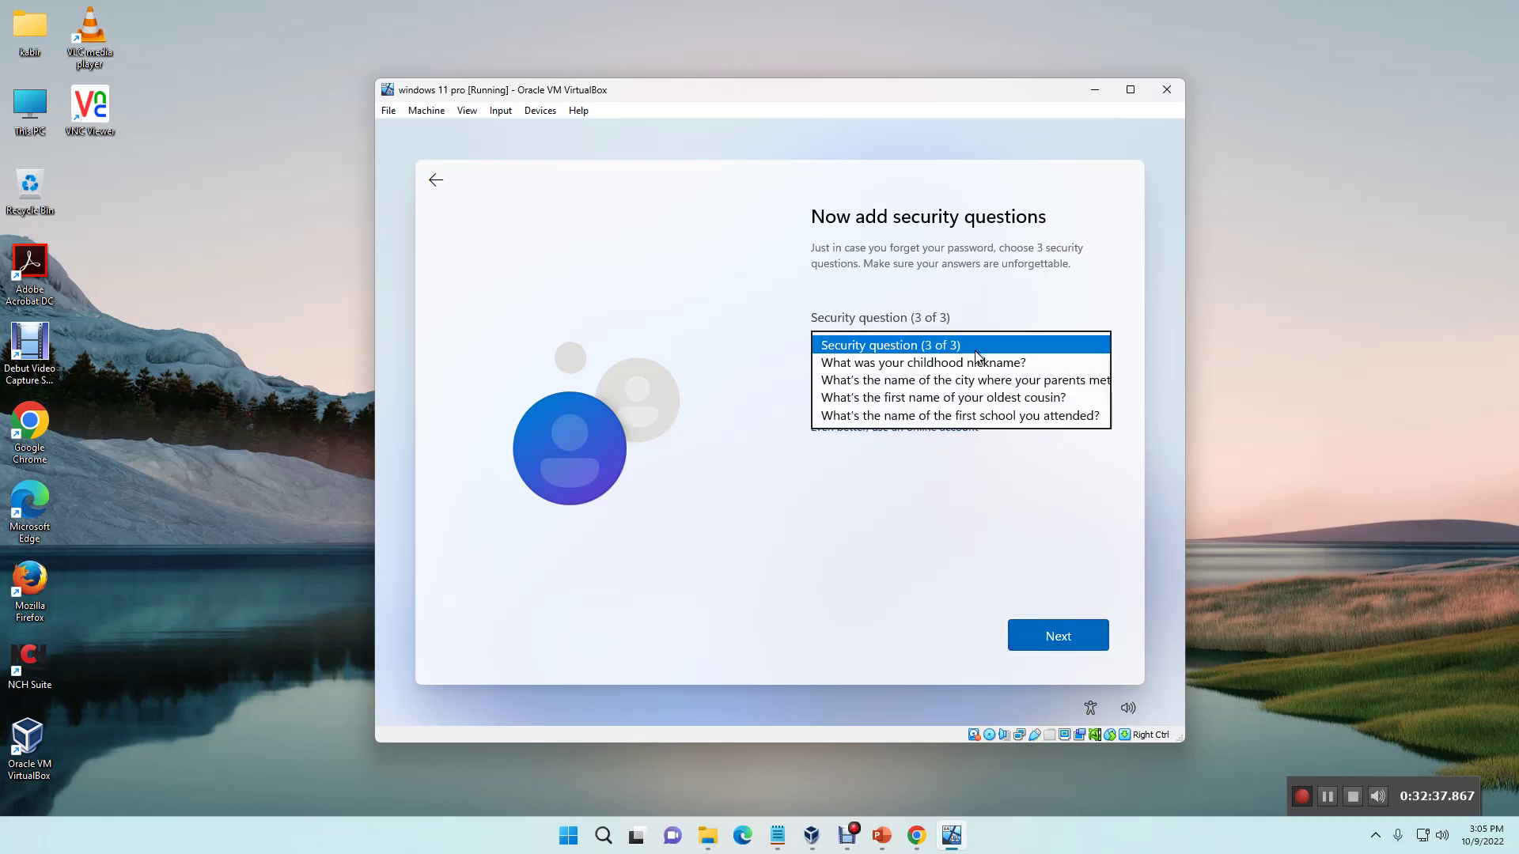
{"action": "left_click", "coordinate": [969, 418]}
{"action": "left_click", "coordinate": [923, 386]}
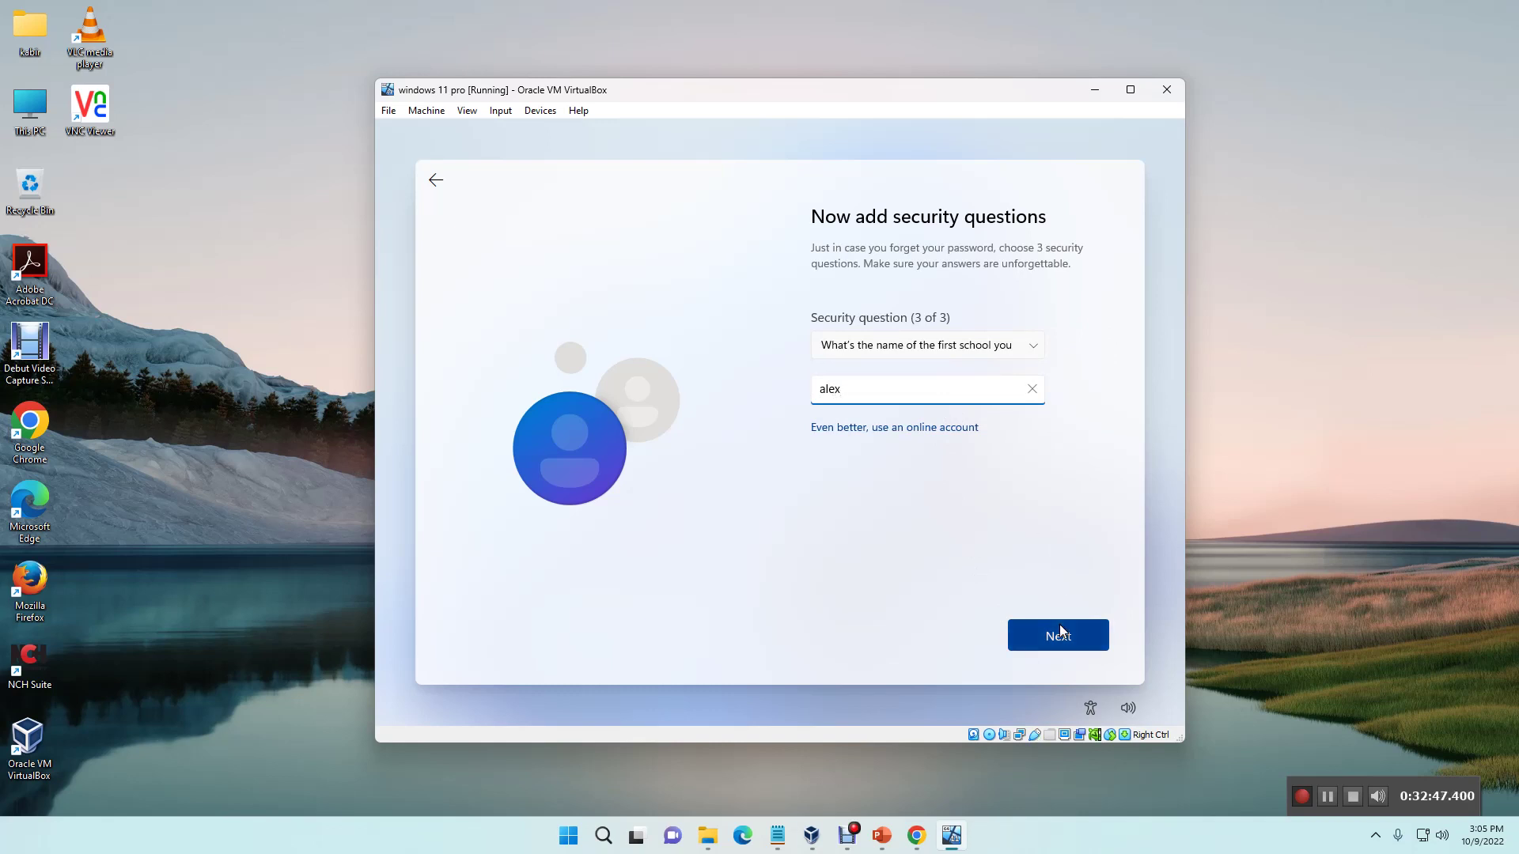
{"action": "left_click", "coordinate": [1061, 637]}
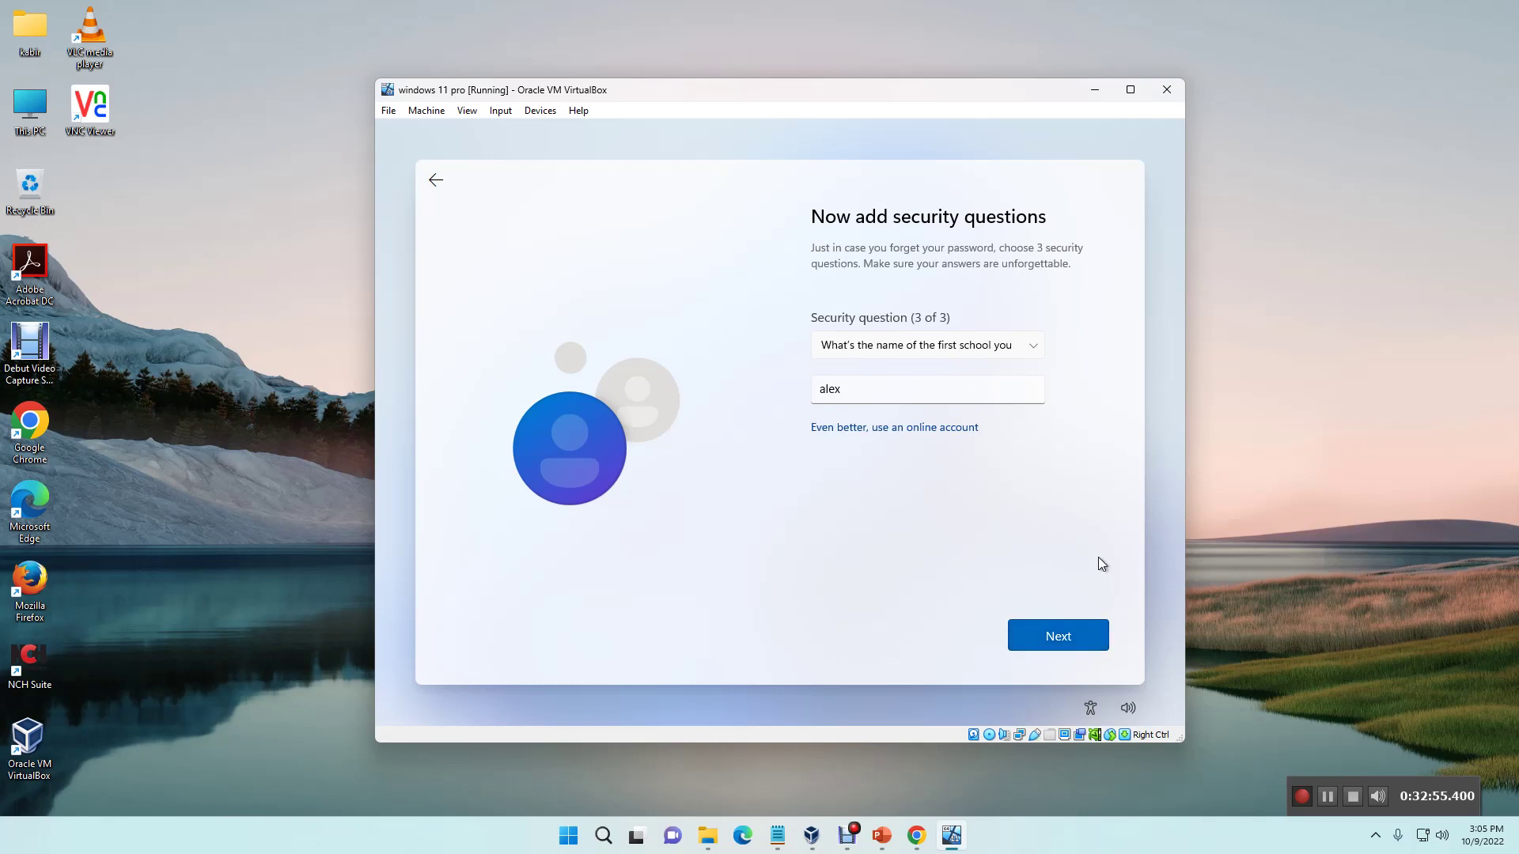
{"action": "left_click", "coordinate": [1085, 638]}
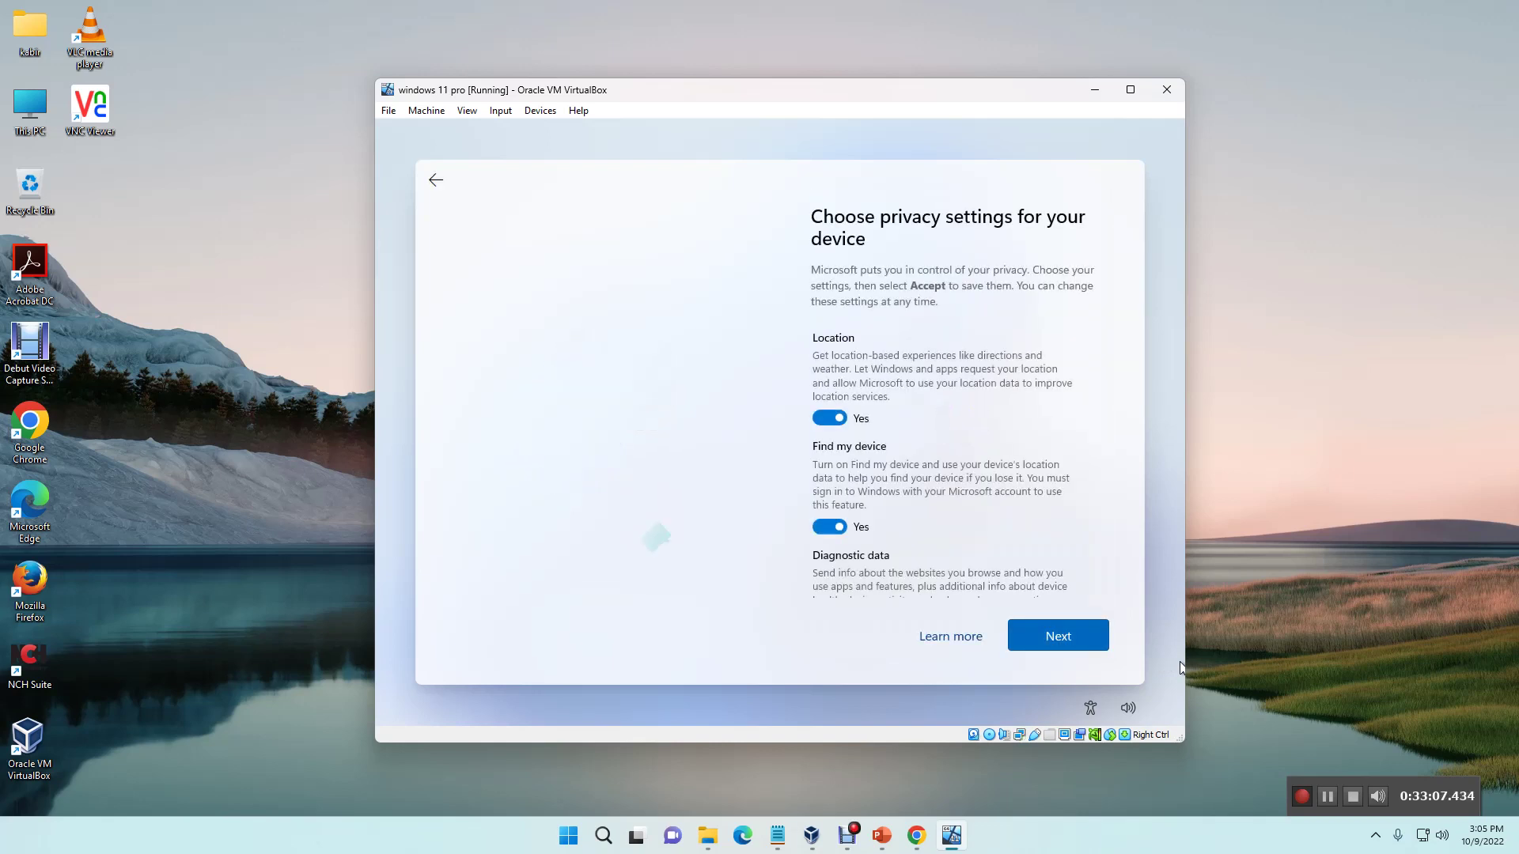
Step: Review the privacy settings list, leaving every toggle on Yes, and accept them
{"action": "scroll", "coordinate": [1032, 417], "scroll_direction": "down", "scroll_amount": 3}
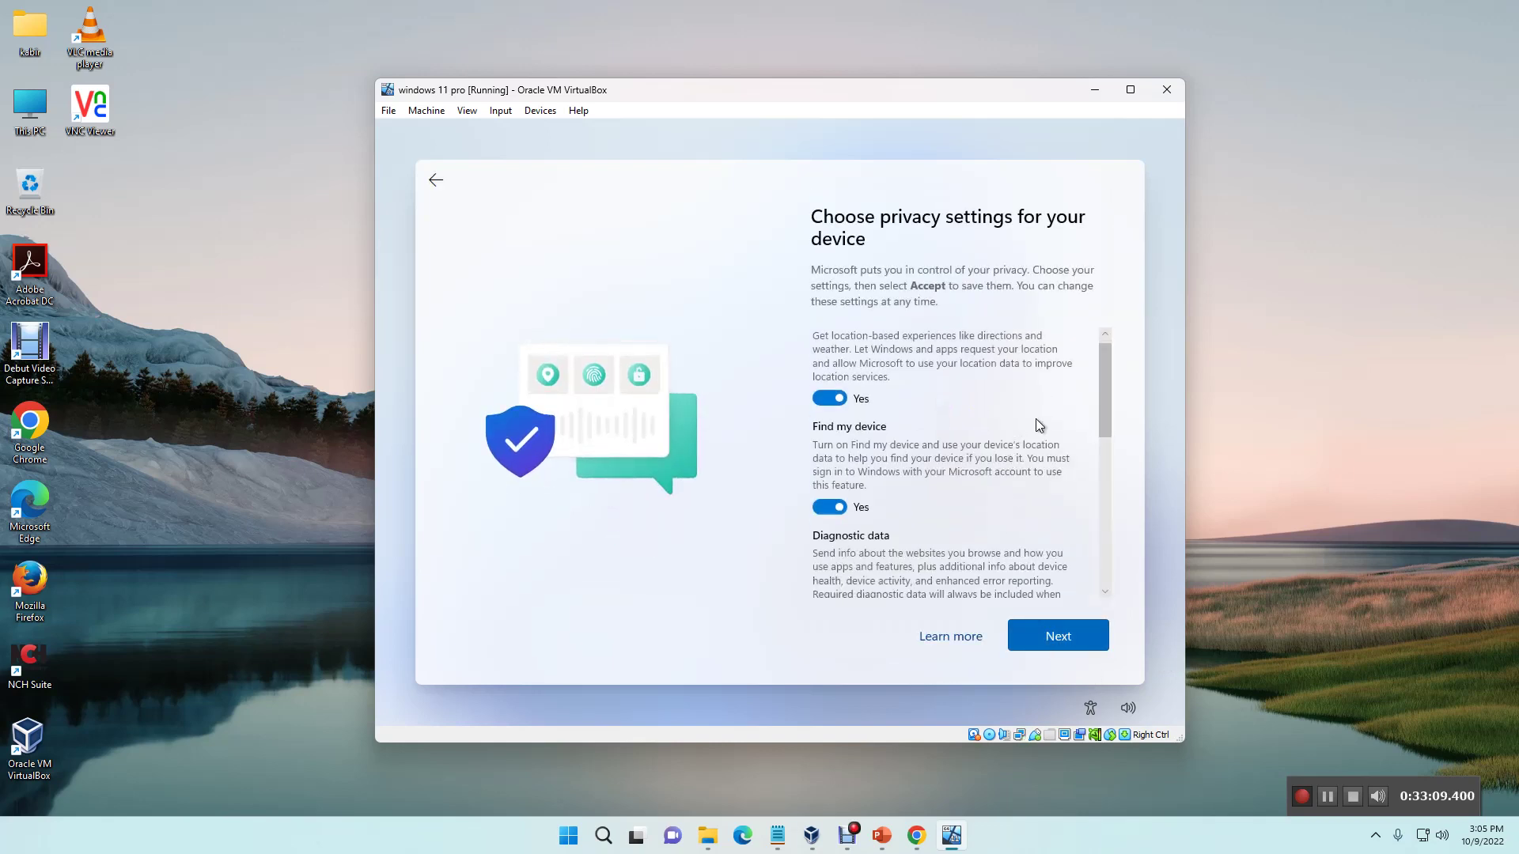
{"action": "scroll", "coordinate": [1048, 439], "scroll_direction": "down", "scroll_amount": 5}
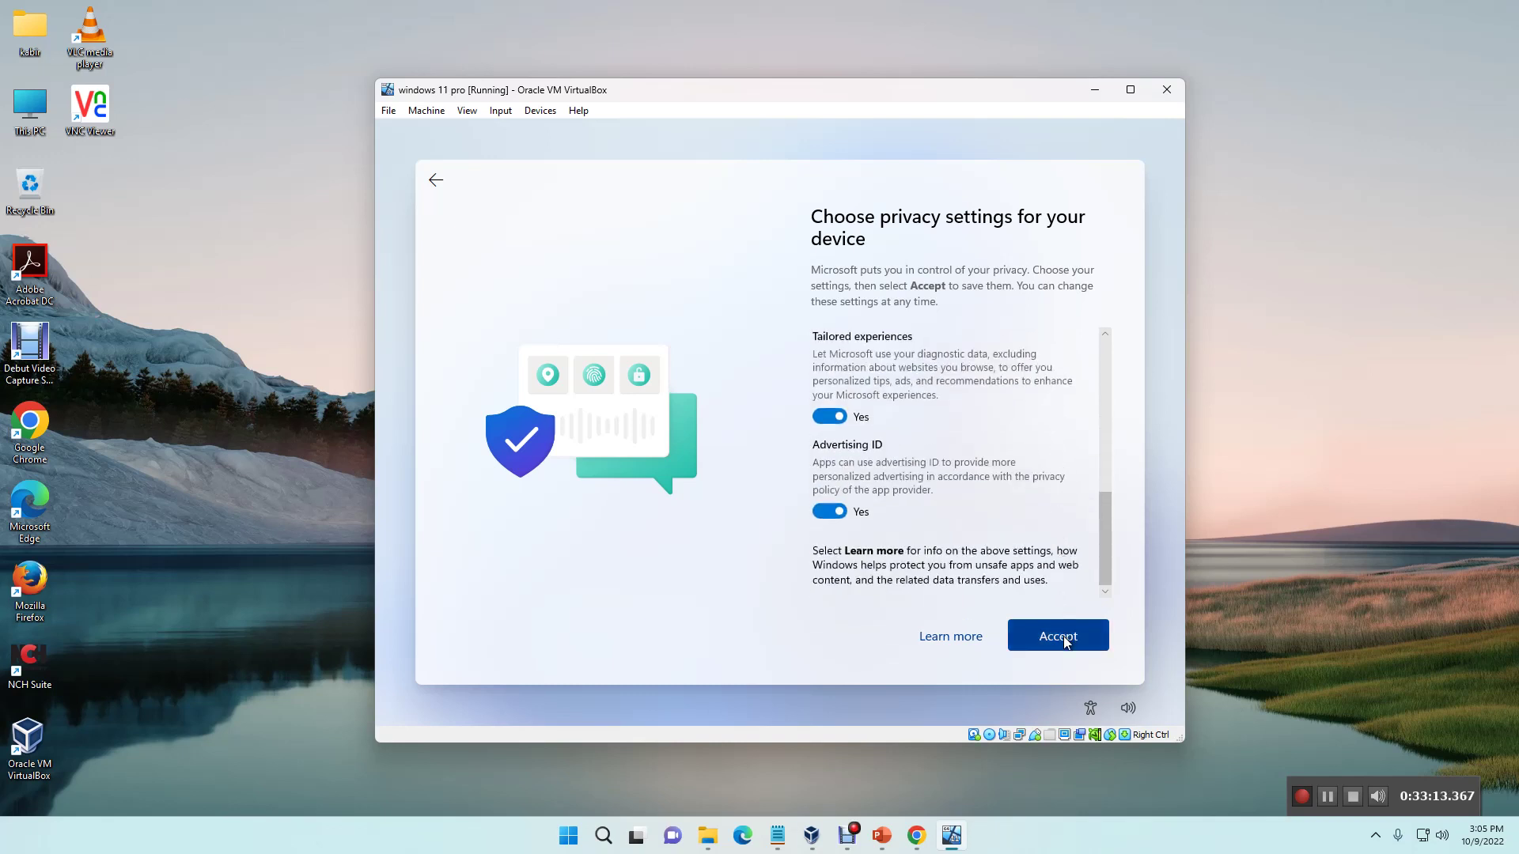
{"action": "scroll", "coordinate": [1041, 577], "scroll_direction": "up", "scroll_amount": 3}
{"action": "scroll", "coordinate": [1008, 543], "scroll_direction": "up", "scroll_amount": 1}
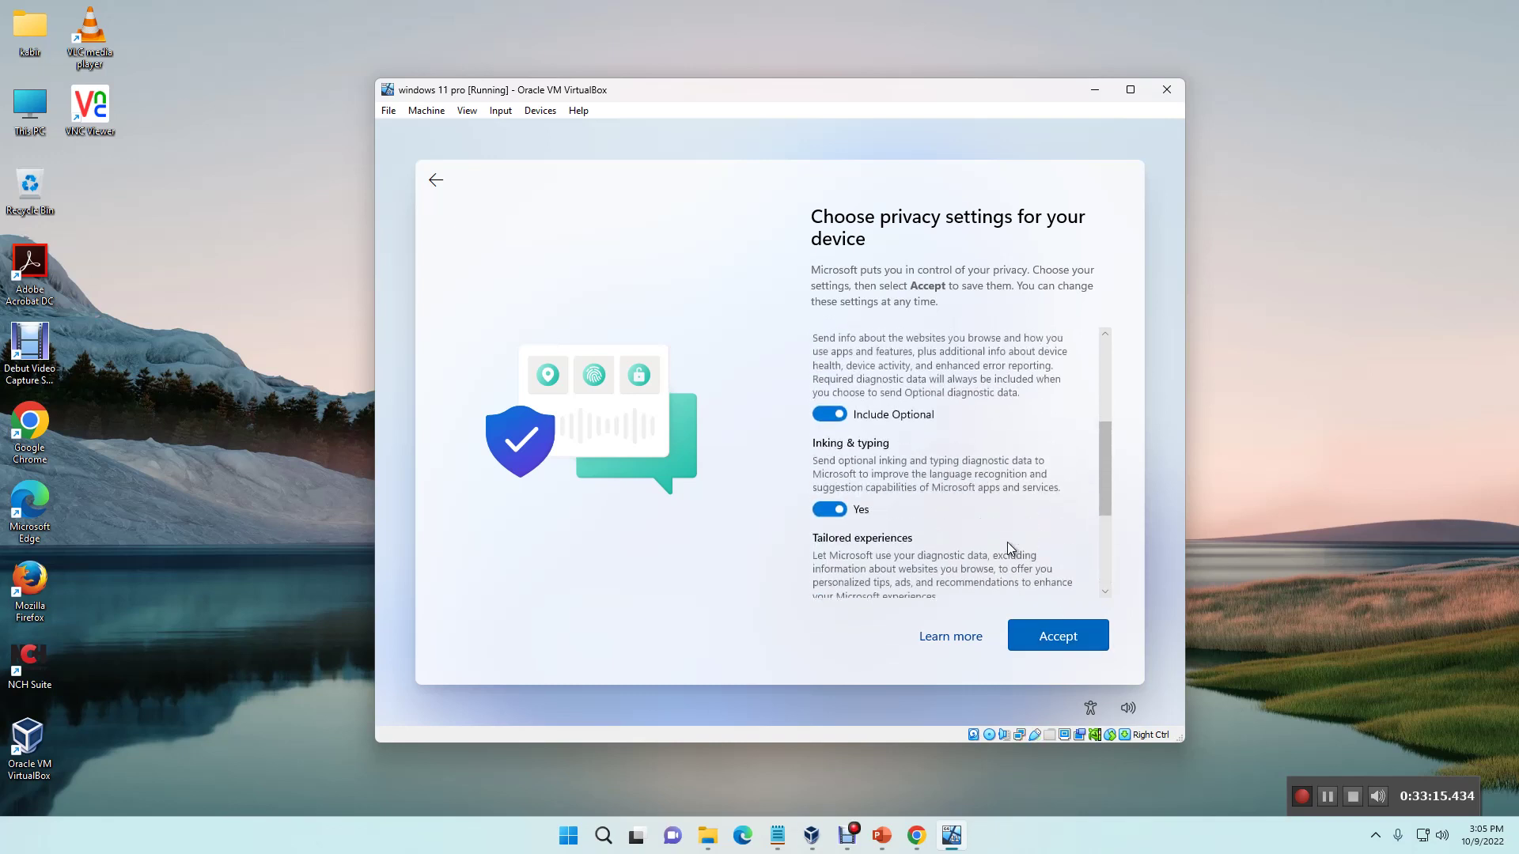
{"action": "scroll", "coordinate": [1007, 542], "scroll_direction": "up", "scroll_amount": 1}
{"action": "scroll", "coordinate": [1010, 541], "scroll_direction": "up", "scroll_amount": 3}
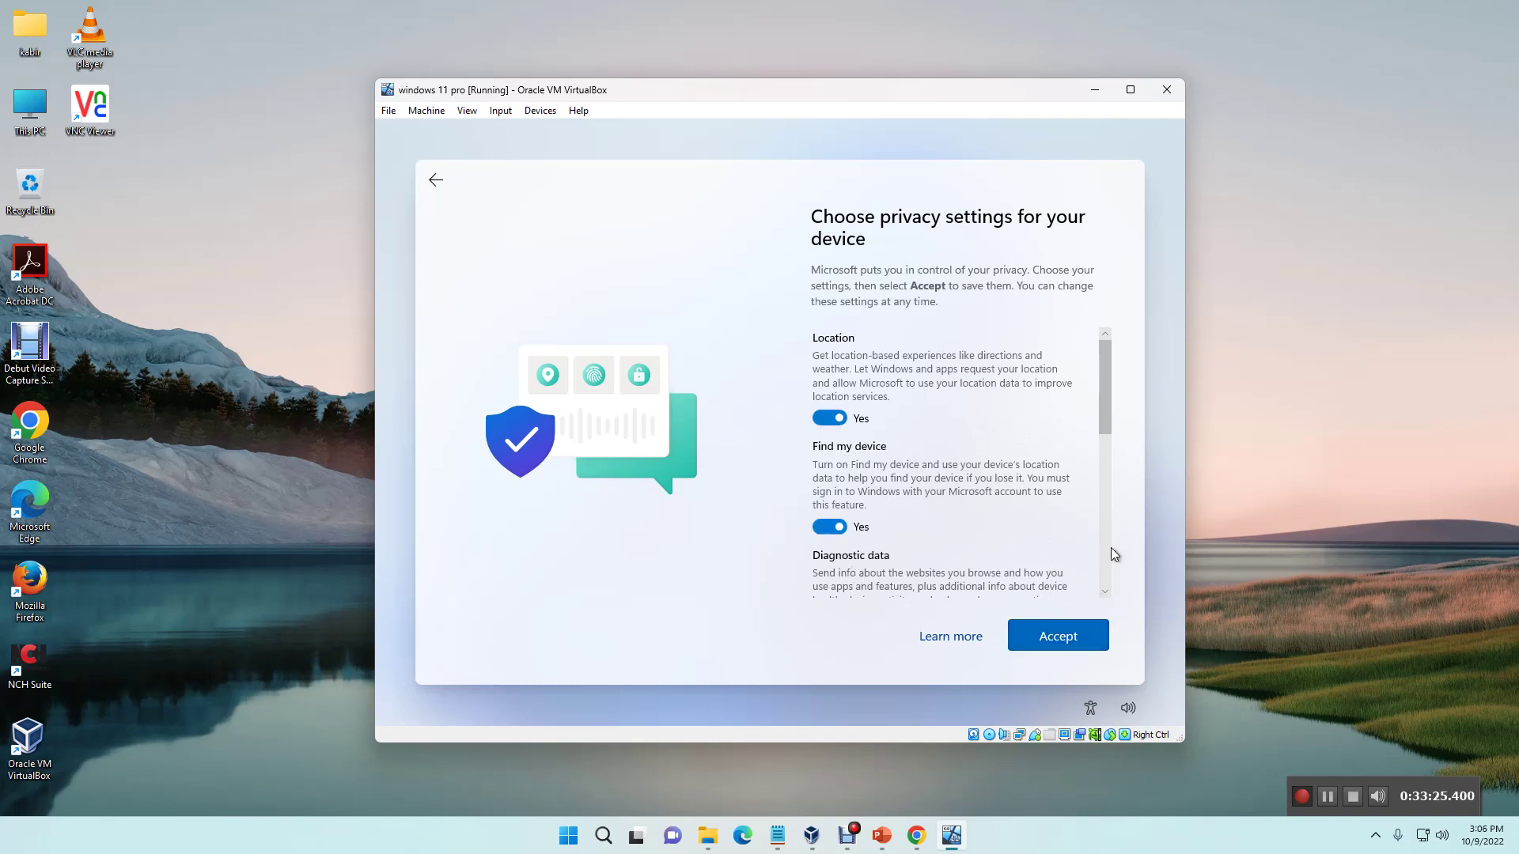
{"action": "left_click", "coordinate": [1082, 638]}
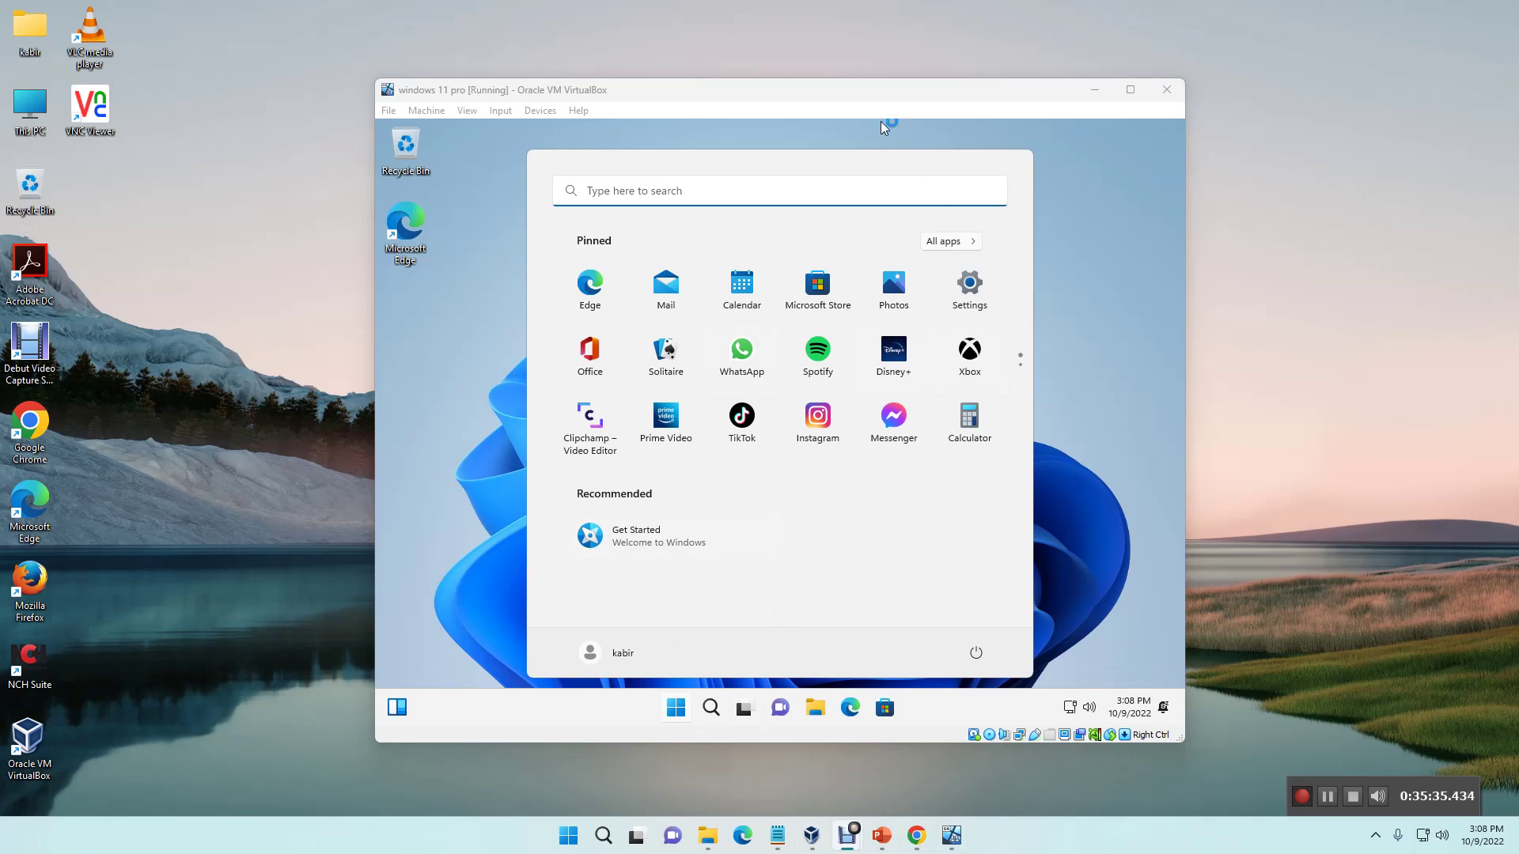
Step: Drag the VirtualBox window slightly right once the guest's Start menu appears
{"action": "mouse_move", "coordinate": [787, 94]}
{"action": "left_mouse_down"}
{"action": "mouse_move", "coordinate": [797, 37]}
{"action": "mouse_move", "coordinate": [817, 102]}
{"action": "mouse_move", "coordinate": [834, 106]}
{"action": "mouse_move", "coordinate": [805, 117]}
{"action": "left_mouse_up"}
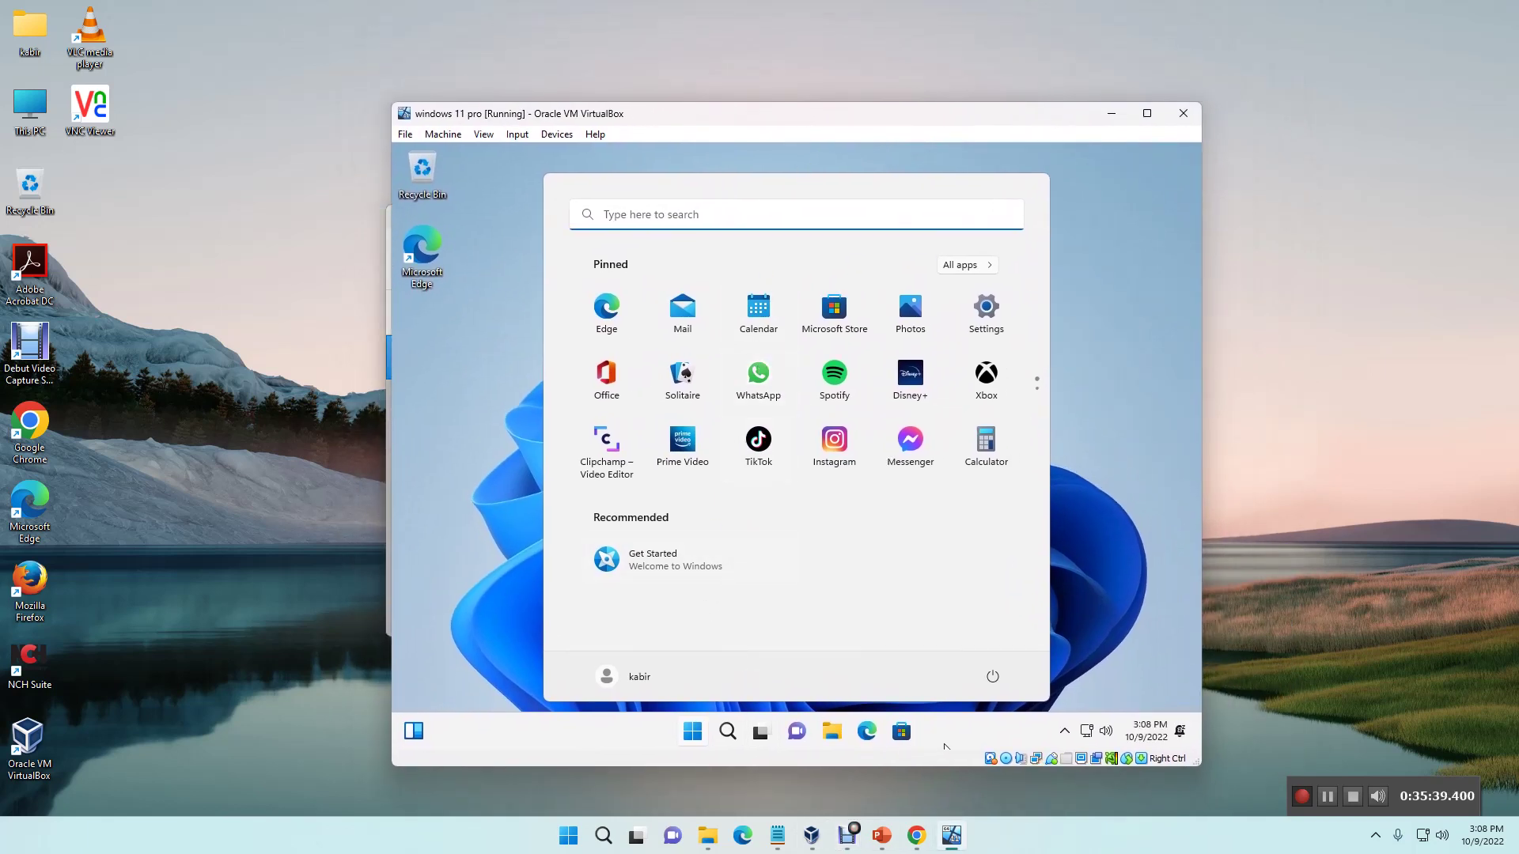
Step: Close the Start menu and open This PC's Properties from File Explorer
{"action": "left_click", "coordinate": [1126, 634]}
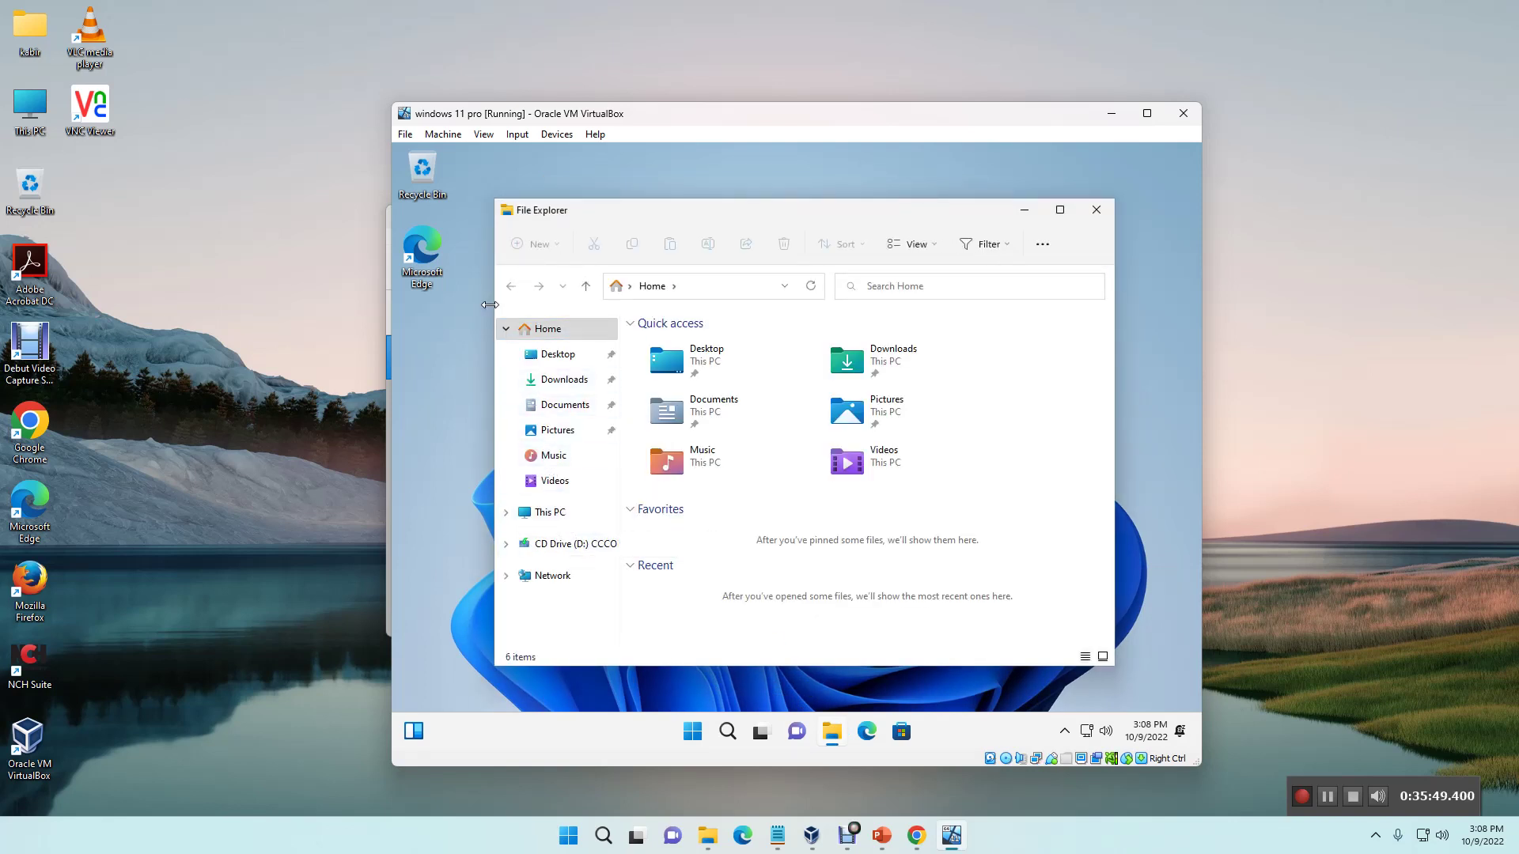
{"action": "right_click", "coordinate": [555, 517]}
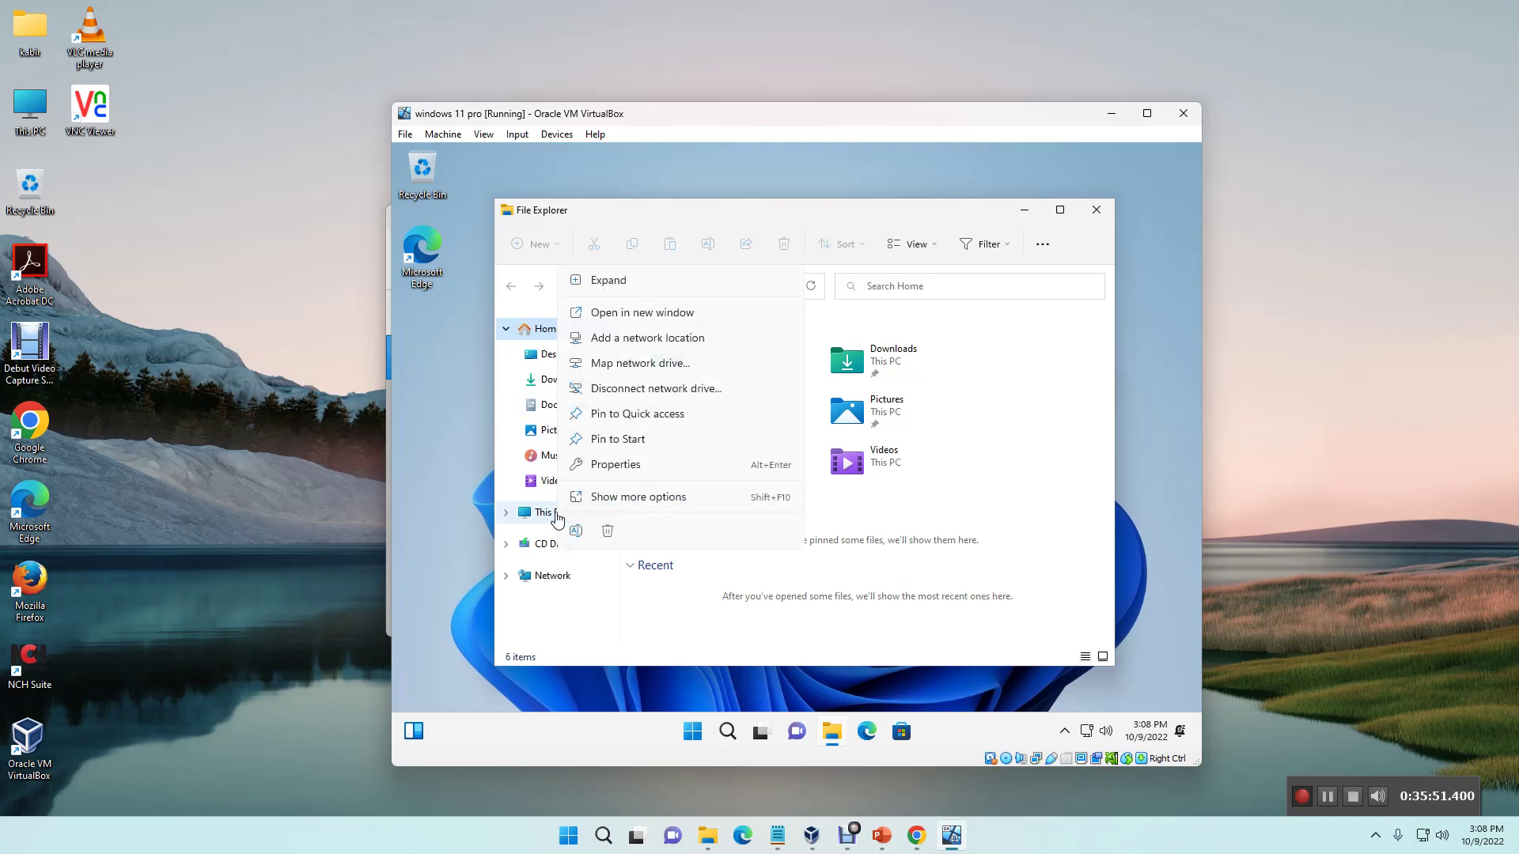
{"action": "left_click", "coordinate": [622, 466]}
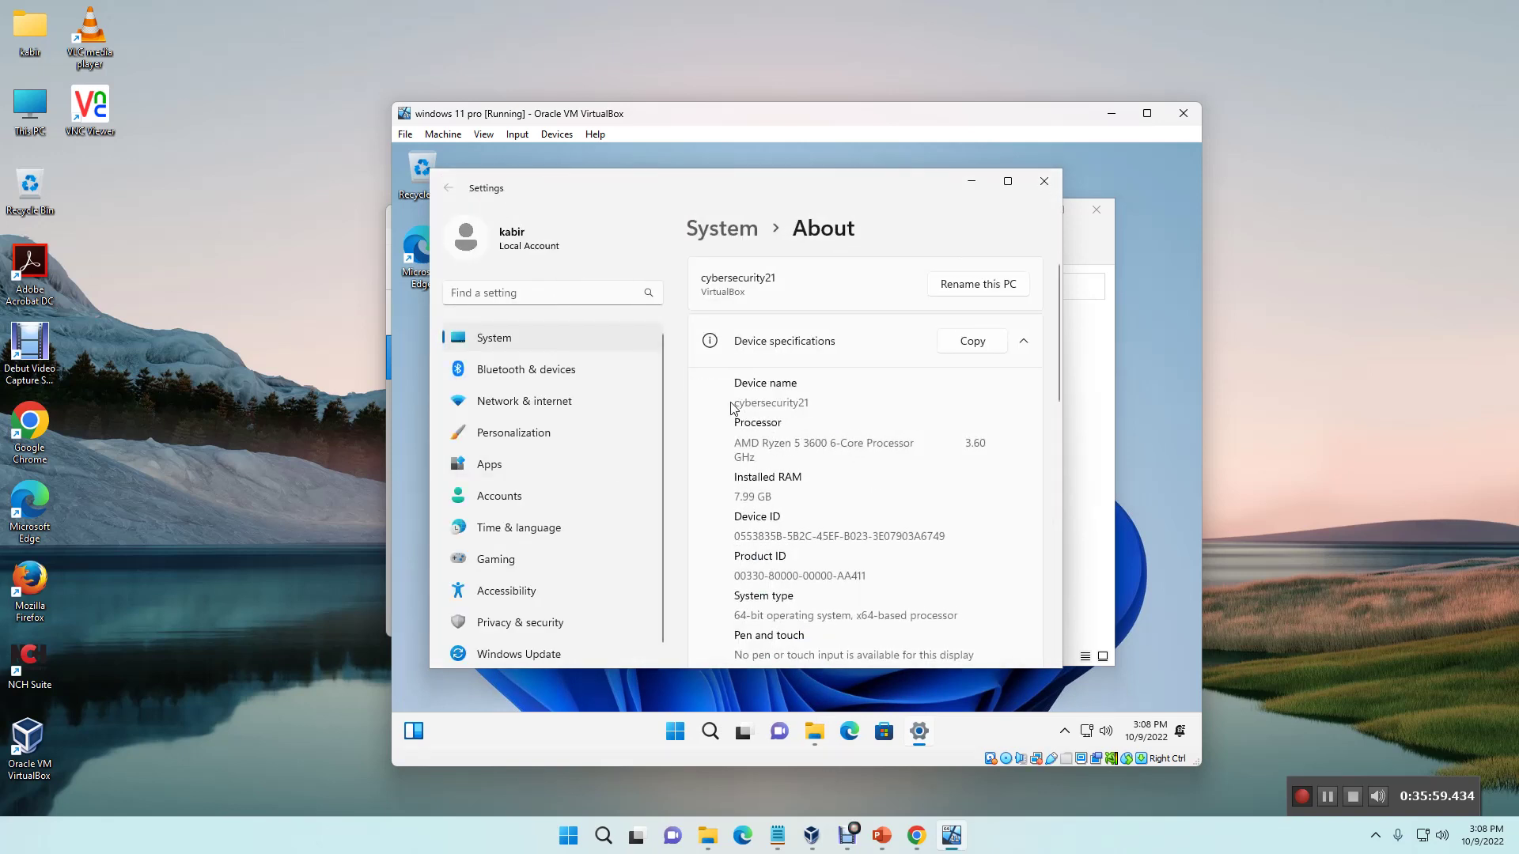
Step: Highlight the device name, processor and RAM, then the Windows 11 Pro specifications
{"action": "left_click_drag", "start_coordinate": [826, 407], "coordinate": [725, 404]}
{"action": "left_click_drag", "start_coordinate": [766, 461], "coordinate": [727, 443]}
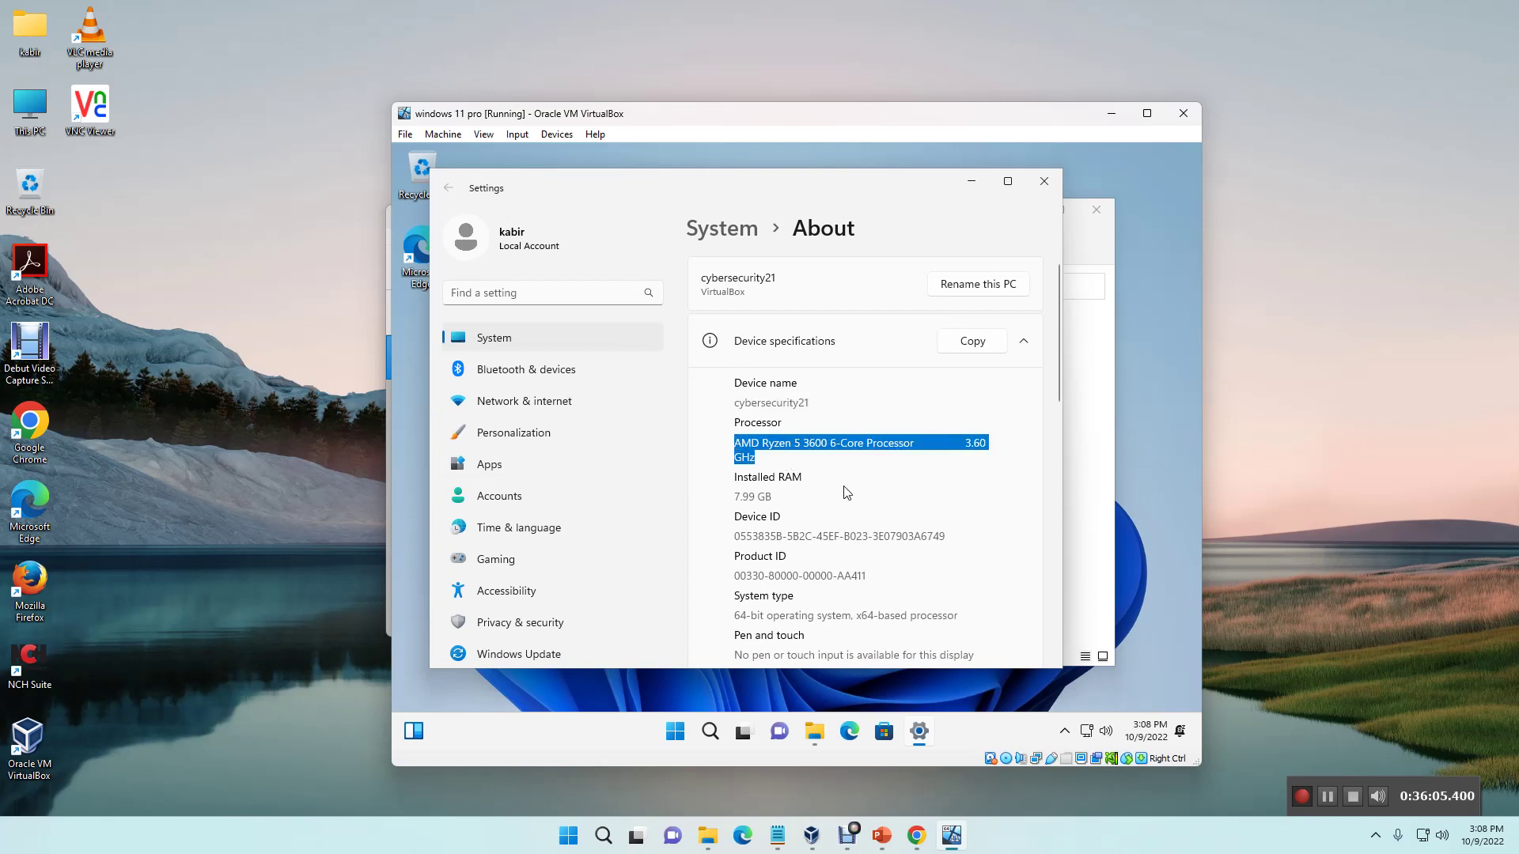
{"action": "left_click_drag", "start_coordinate": [779, 497], "coordinate": [711, 497]}
{"action": "scroll", "coordinate": [881, 520], "scroll_direction": "down", "scroll_amount": 4}
{"action": "scroll", "coordinate": [882, 520], "scroll_direction": "down", "scroll_amount": 1}
{"action": "left_click_drag", "start_coordinate": [818, 468], "coordinate": [726, 511]}
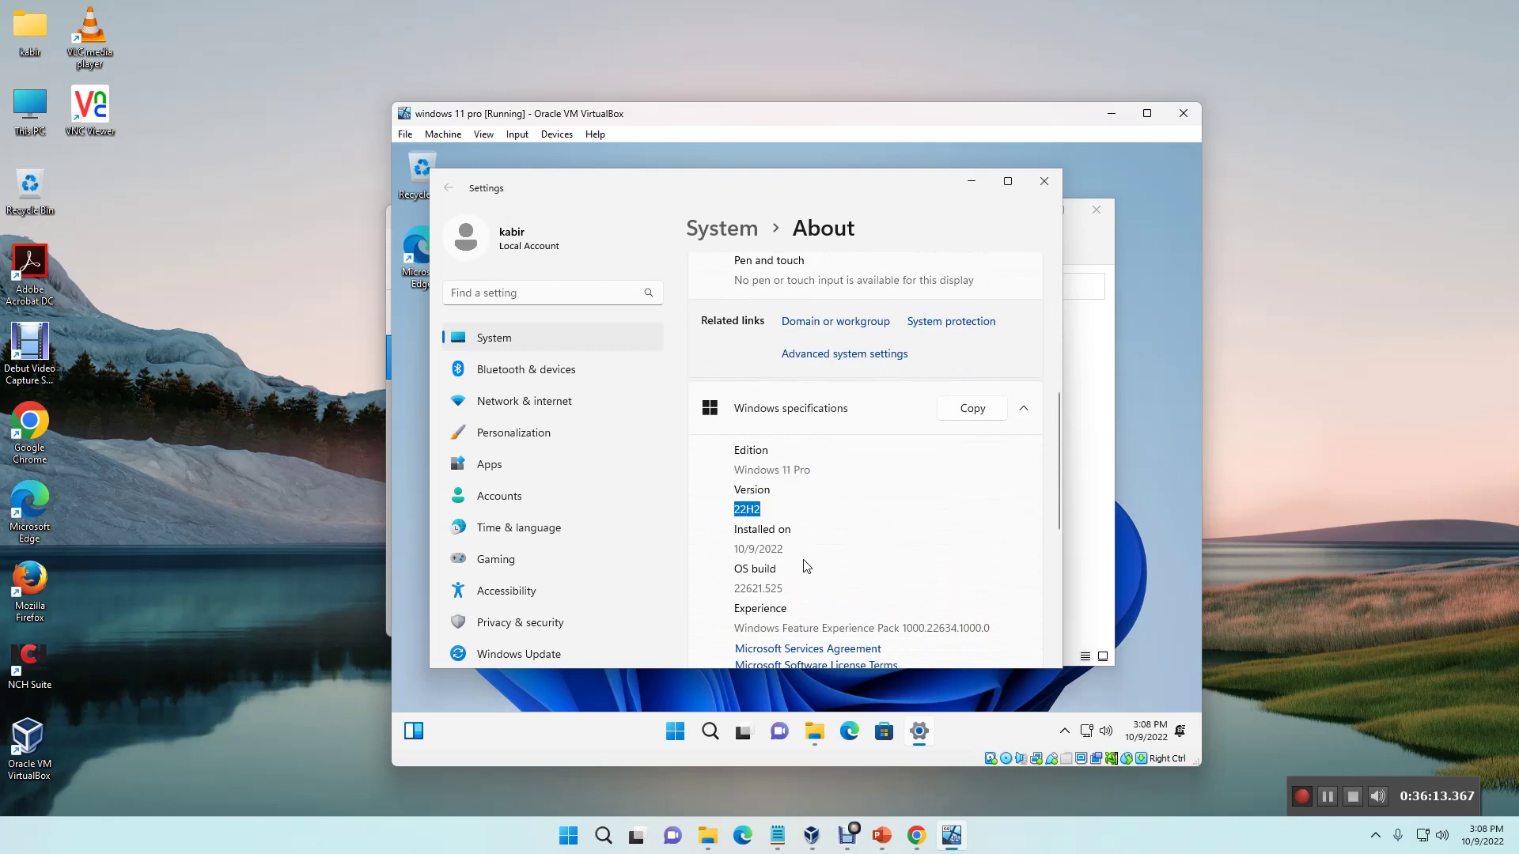